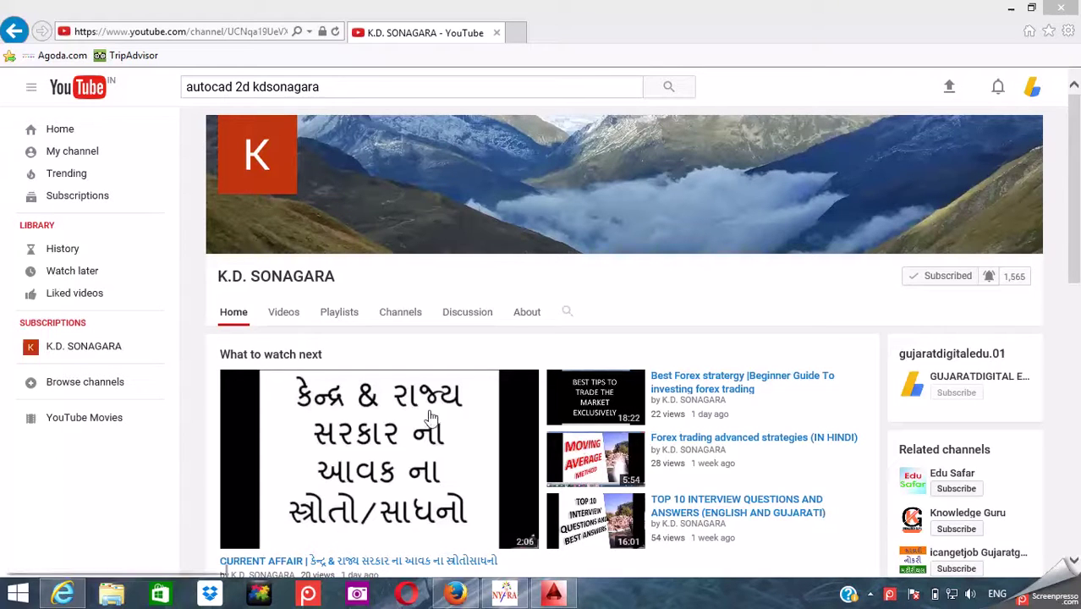
Return to the empty Drawing1 and start a 3-Point arc from the Arc dropdown.
{"action": "left_click", "coordinate": [550, 598]}
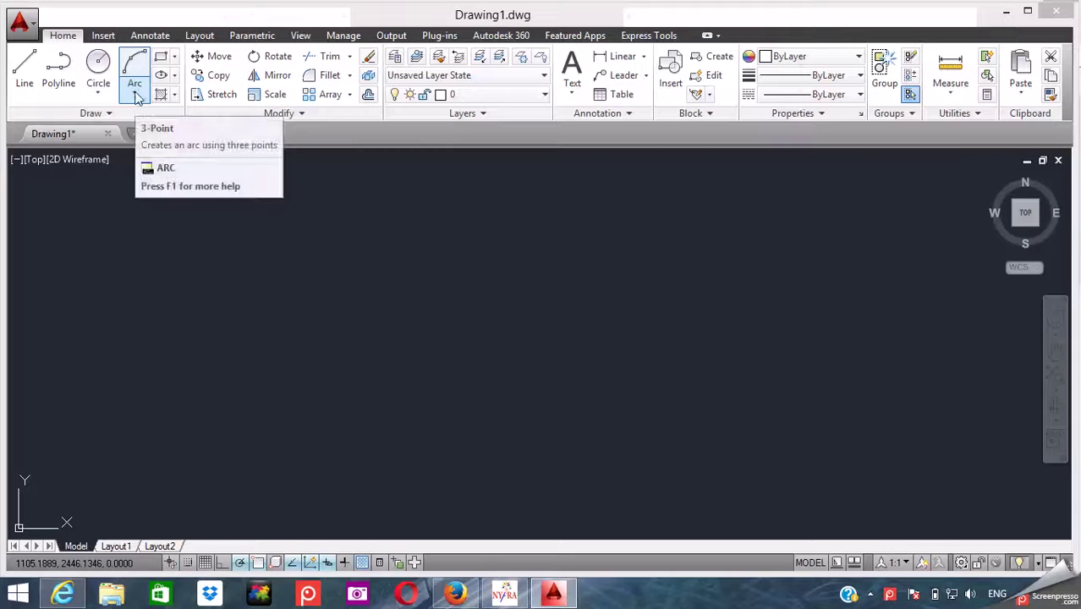
{"action": "mouse_move", "coordinate": [135, 74]}
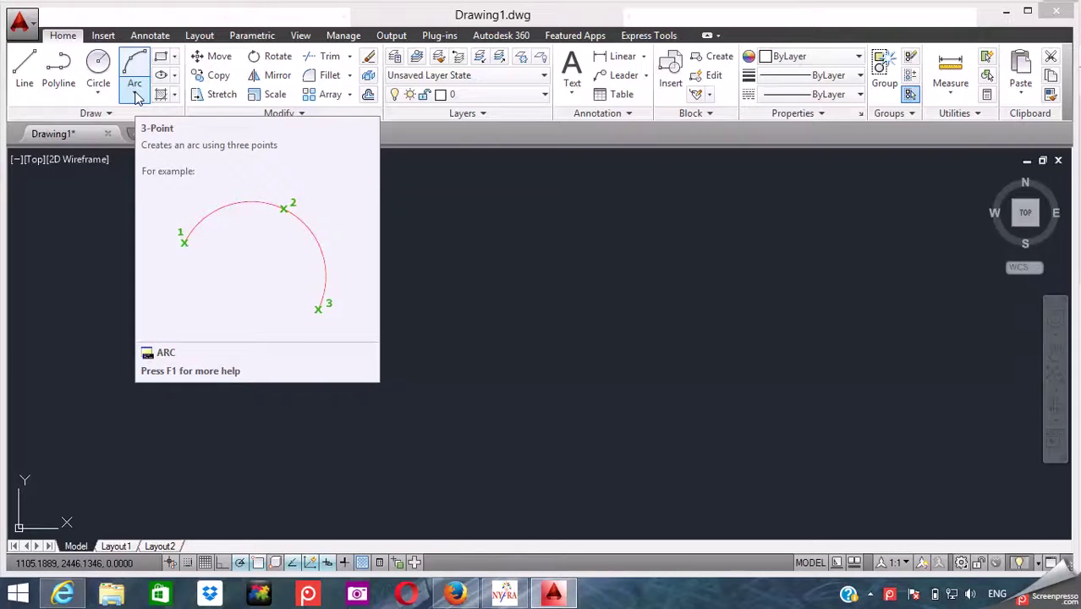
{"action": "left_click", "coordinate": [139, 96]}
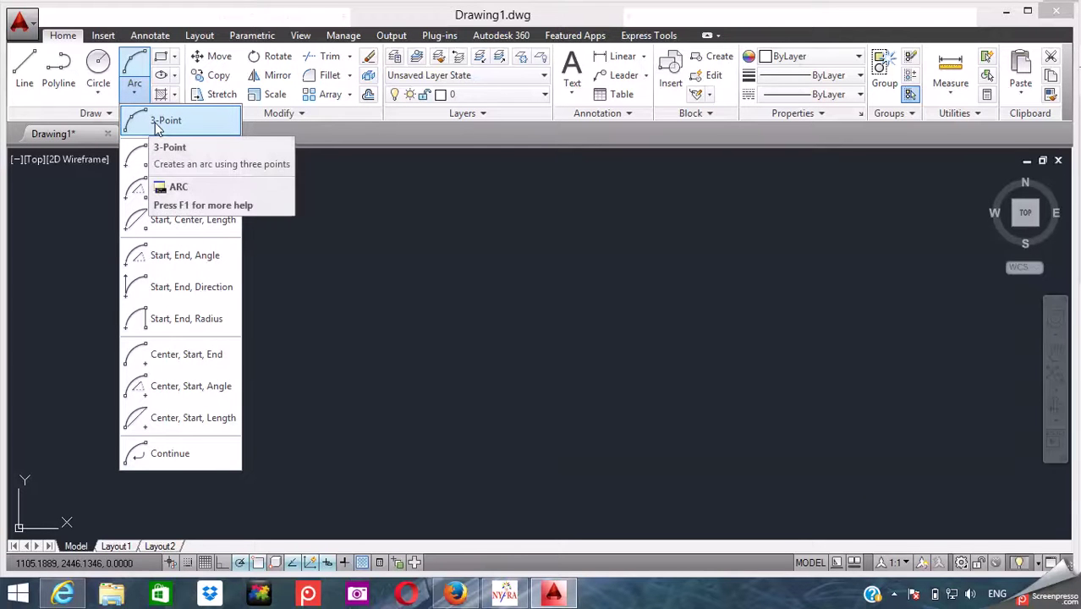
{"action": "mouse_move", "coordinate": [166, 121]}
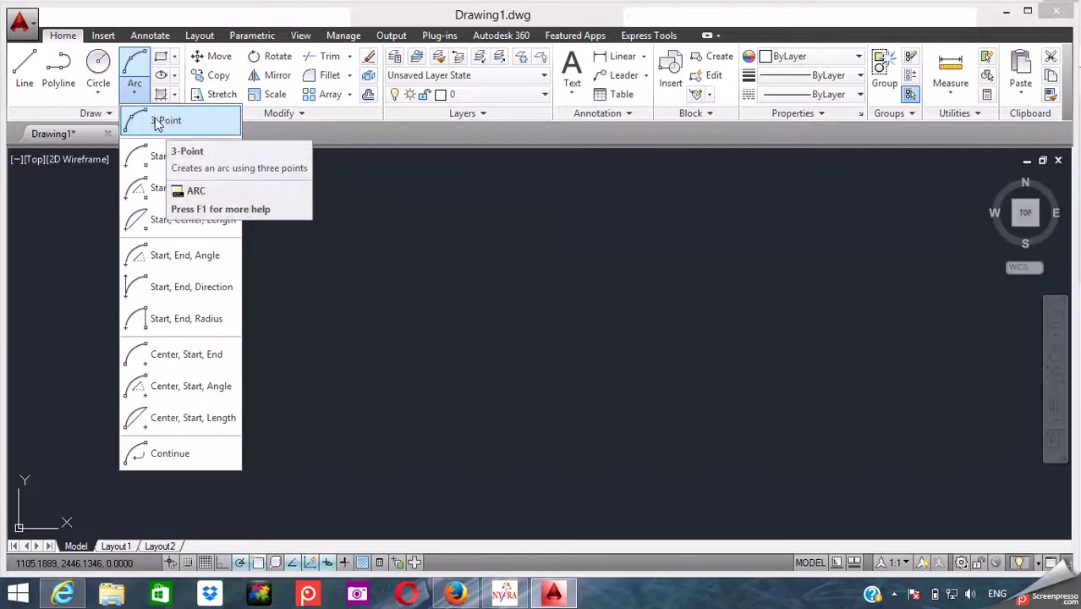
{"action": "left_click", "coordinate": [163, 125]}
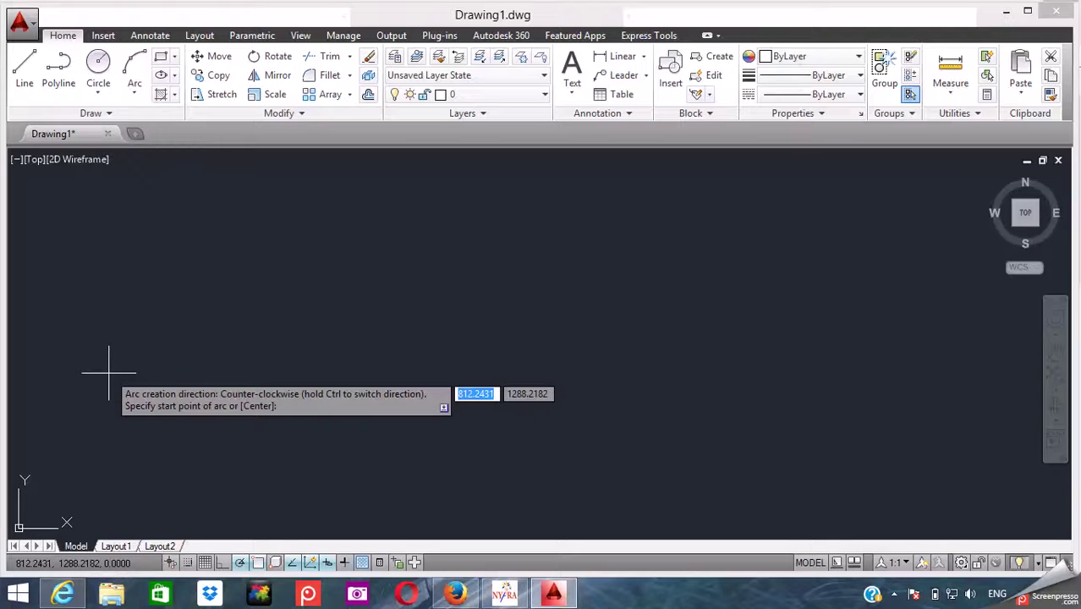
Draw a three-point arc curving from the lower left up to the top middle.
{"action": "left_click", "coordinate": [108, 372]}
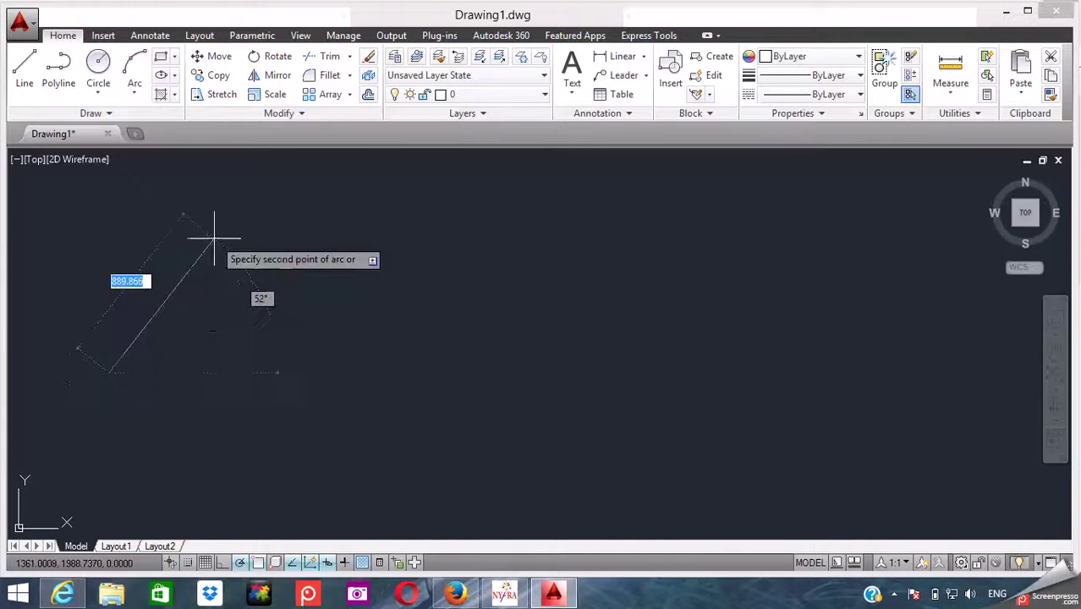
{"action": "key", "text": "Escape"}
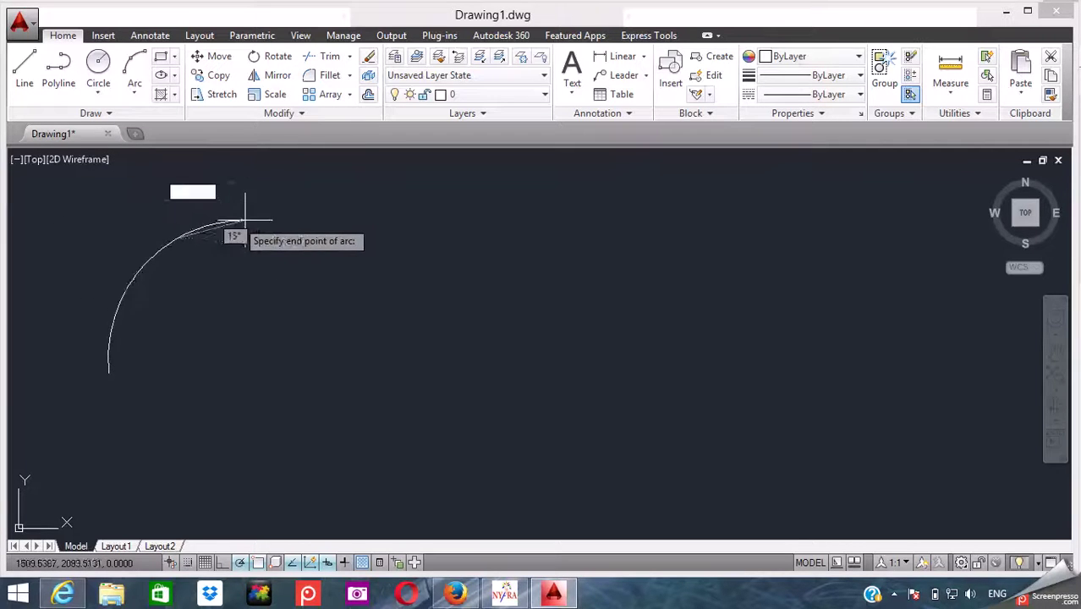
{"action": "left_click", "coordinate": [358, 182]}
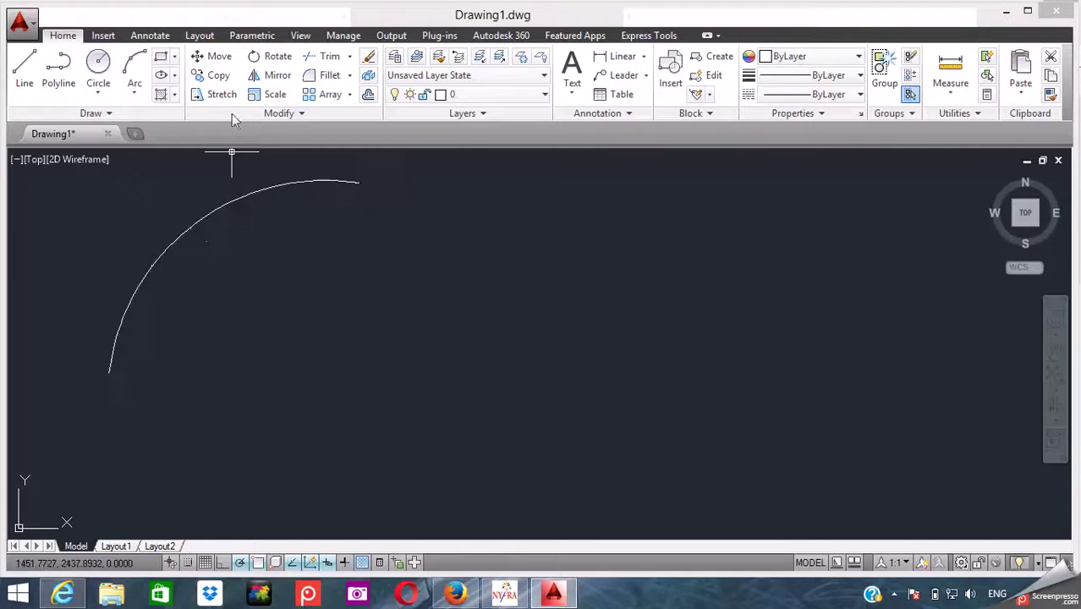
{"action": "left_click", "coordinate": [135, 91]}
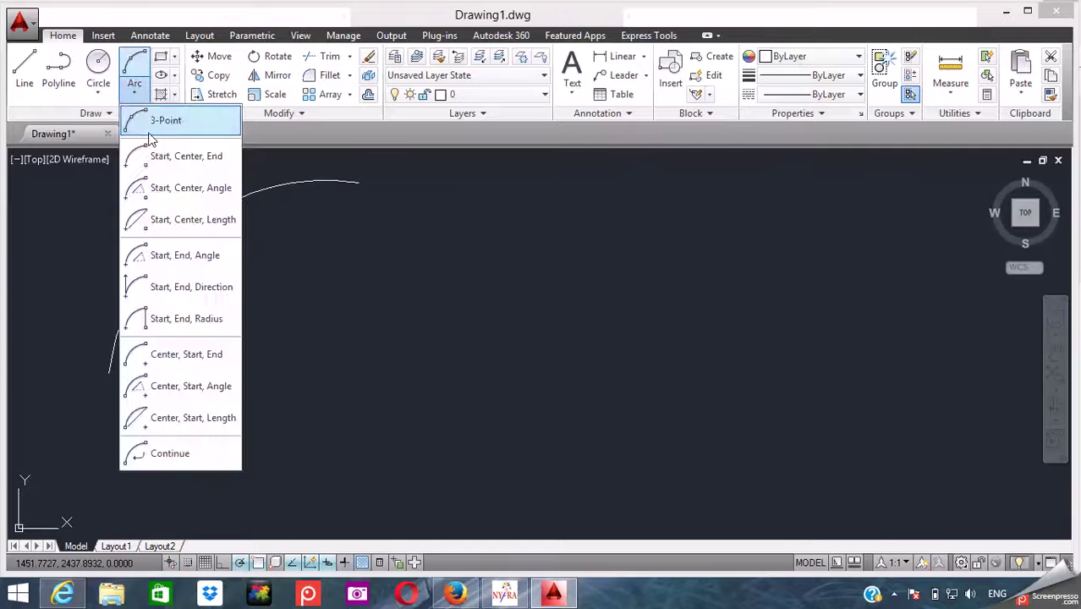
{"action": "mouse_move", "coordinate": [185, 156]}
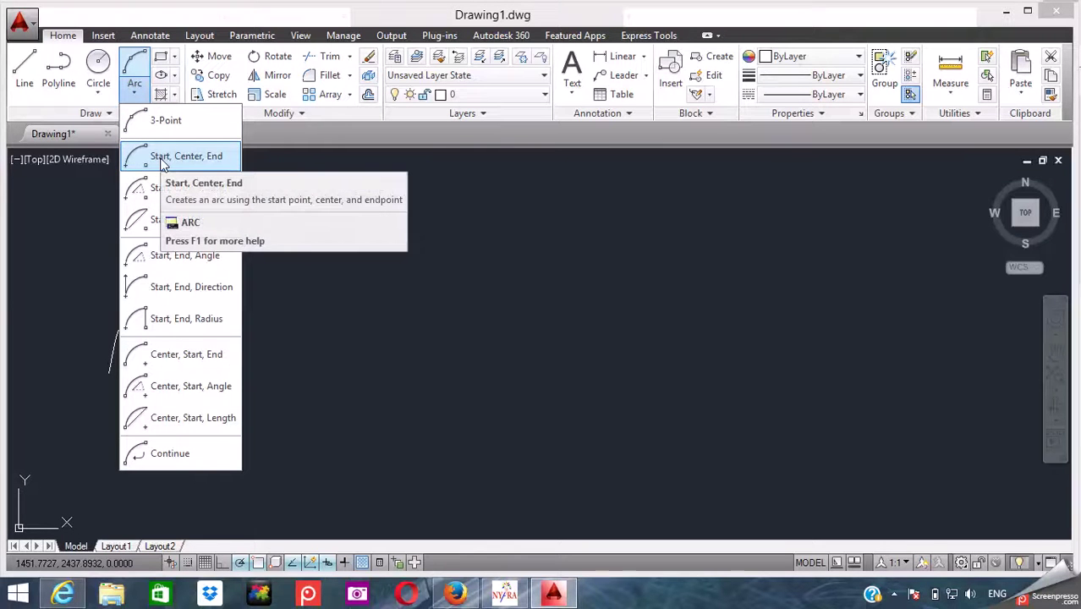
Draw a Start, Center, End arc near the bottom of the drawing.
{"action": "left_click", "coordinate": [162, 159]}
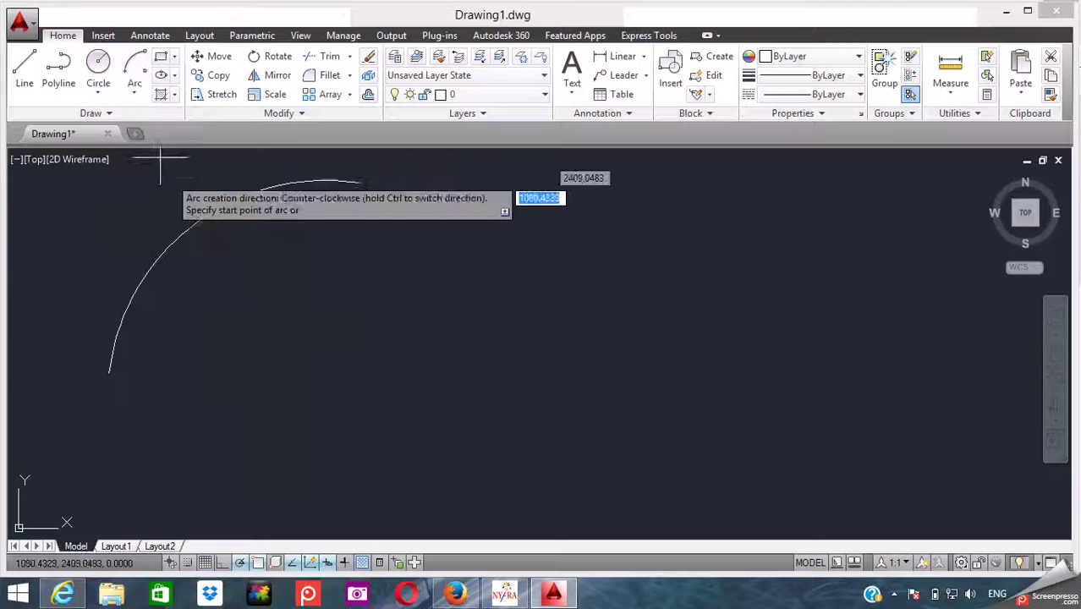
{"action": "left_click", "coordinate": [196, 422]}
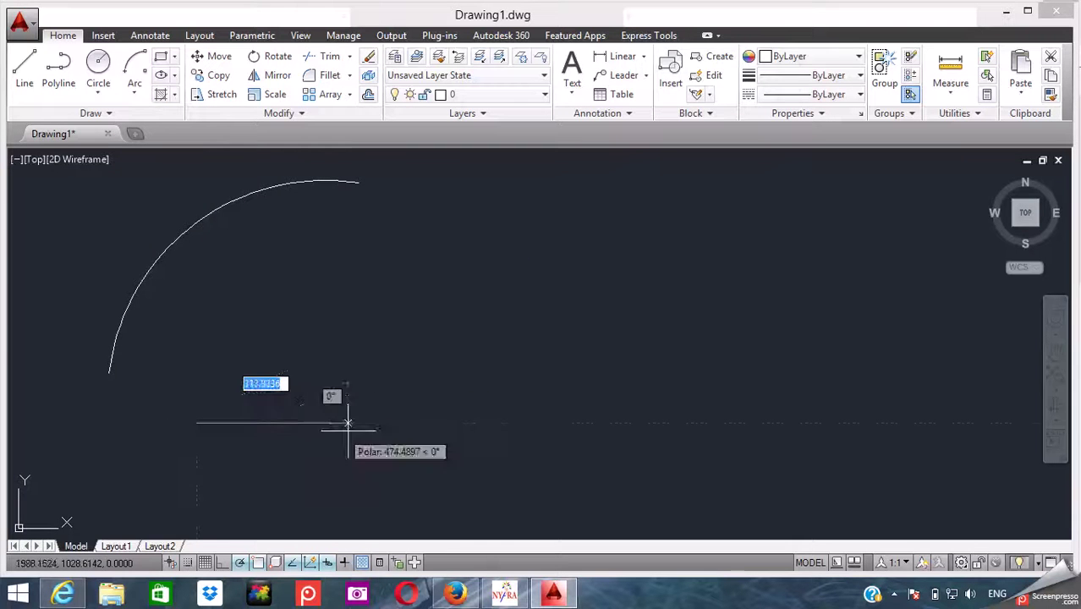
{"action": "key", "text": "Escape"}
{"action": "left_click", "coordinate": [323, 321]}
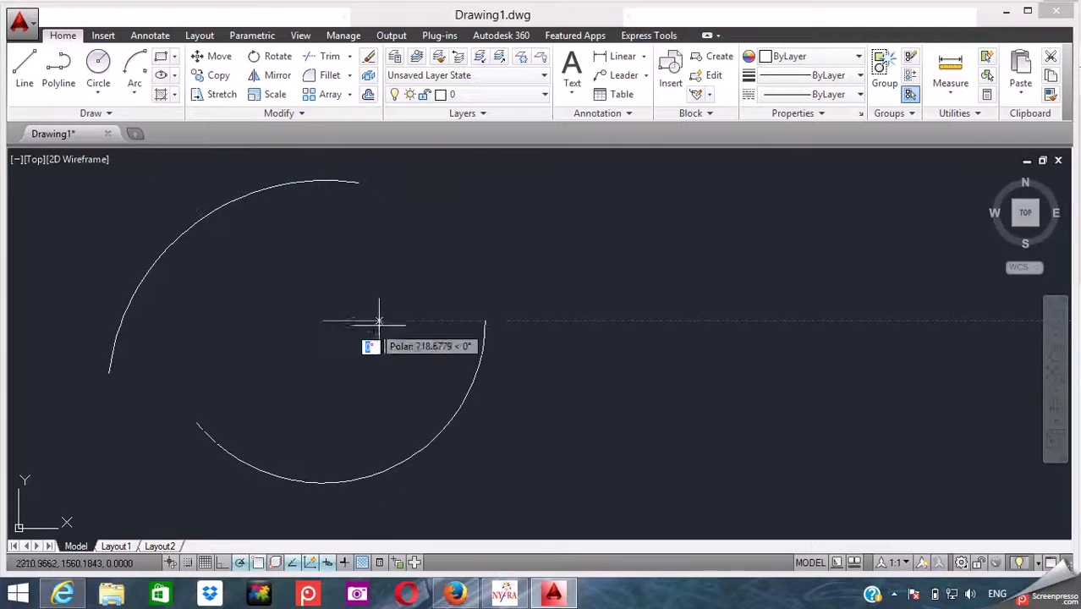
{"action": "left_click", "coordinate": [331, 480]}
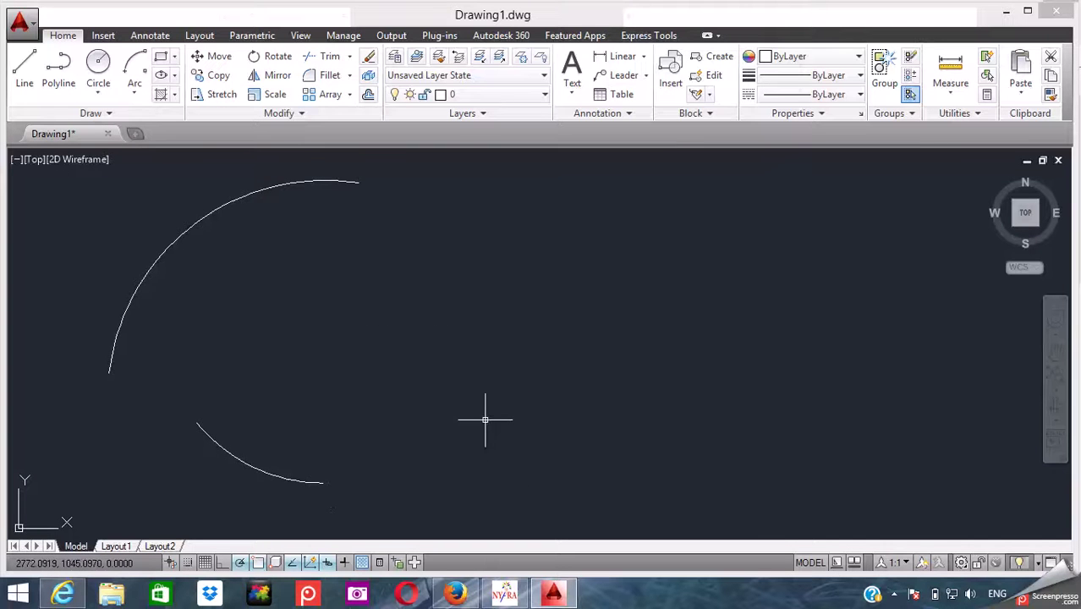
Draw a large, nearly complete Start, Center, Angle arc to the right.
{"action": "left_click", "coordinate": [137, 94]}
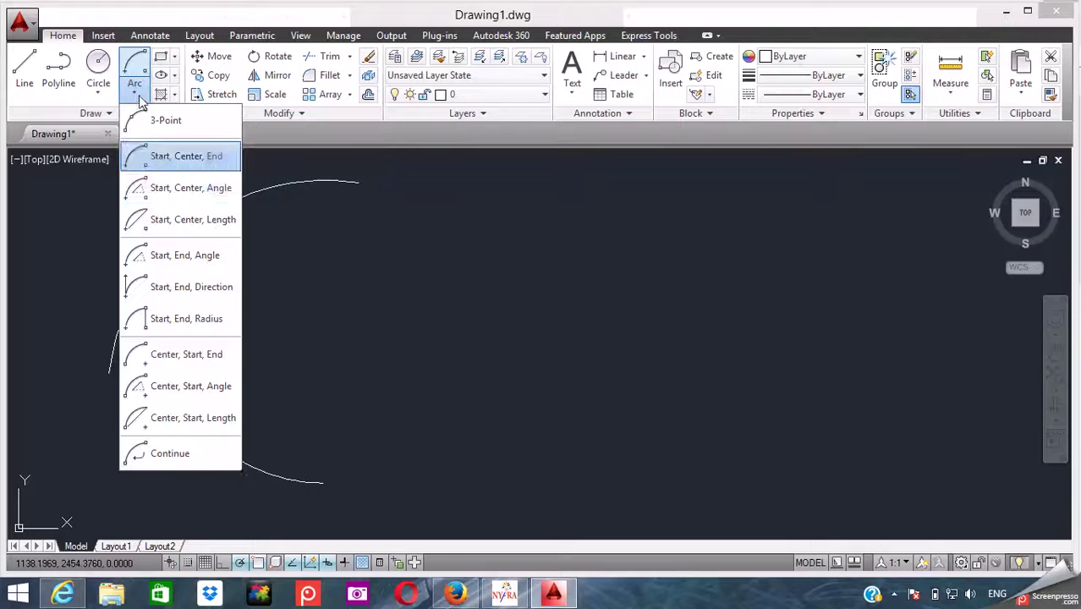
{"action": "left_click", "coordinate": [161, 191]}
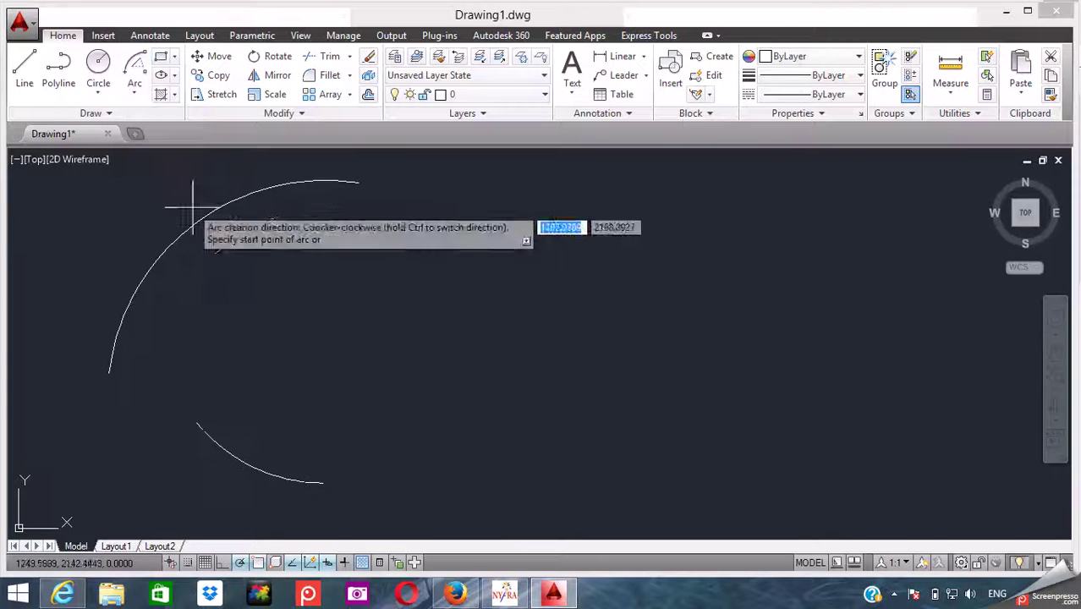
{"action": "left_click", "coordinate": [348, 317]}
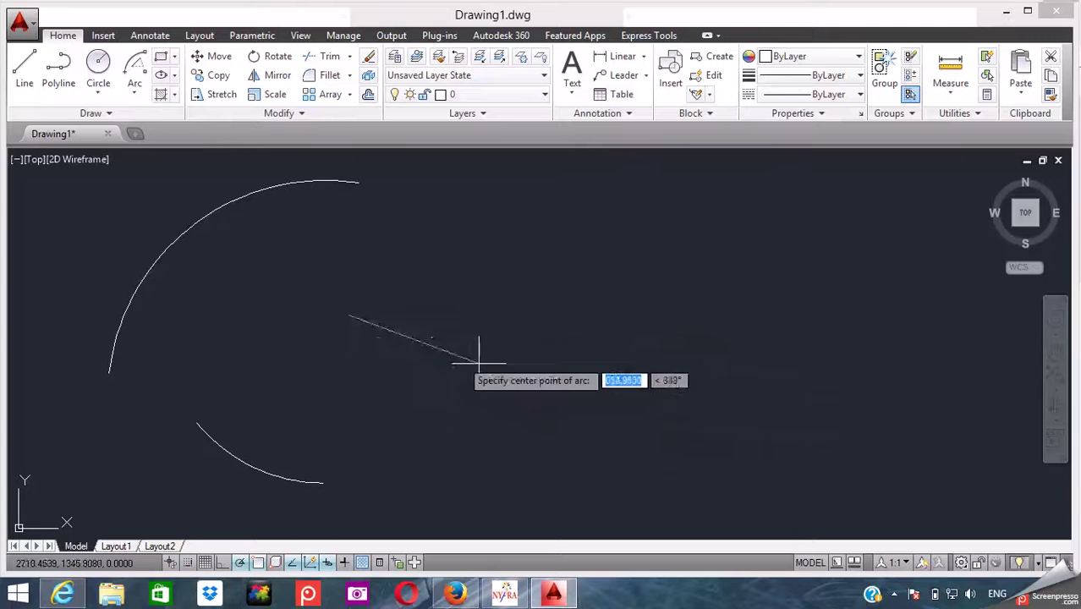
{"action": "key", "text": "Escape"}
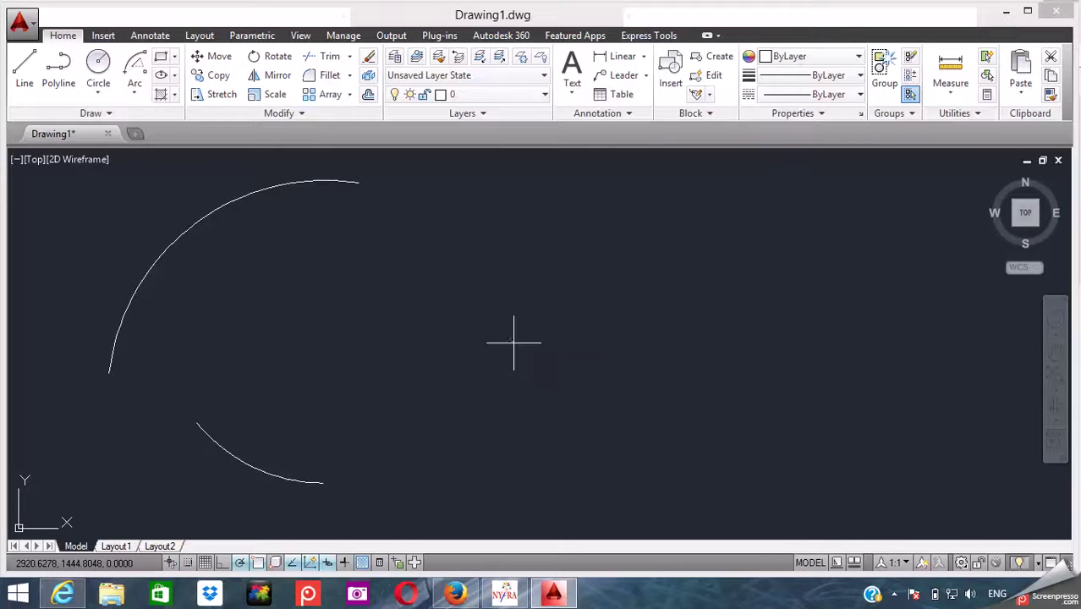
{"action": "key", "text": "Return"}
{"action": "left_click", "coordinate": [513, 344]}
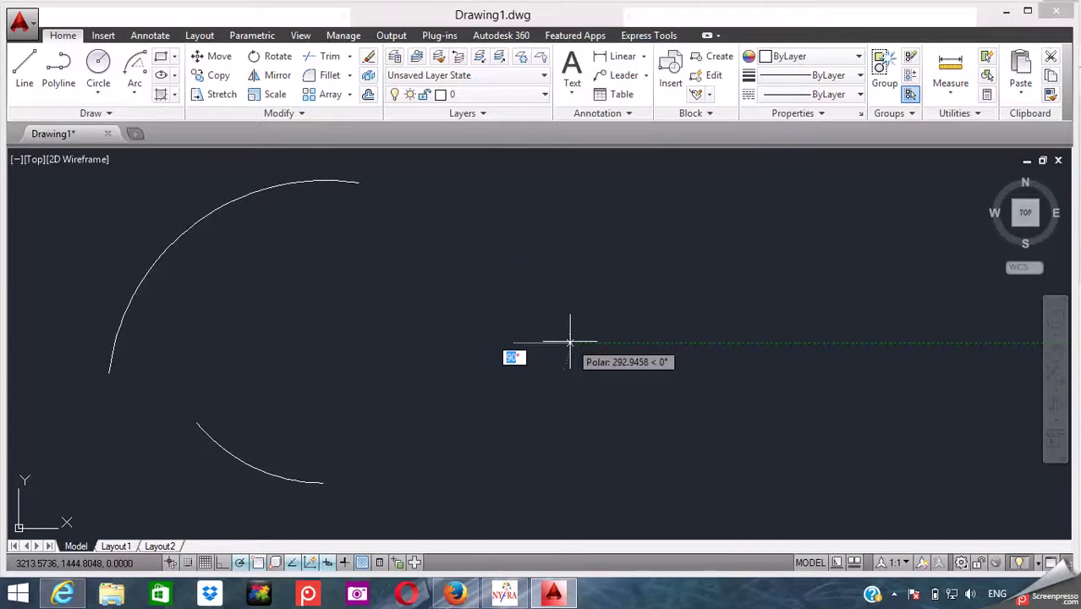
{"action": "key", "text": "Return"}
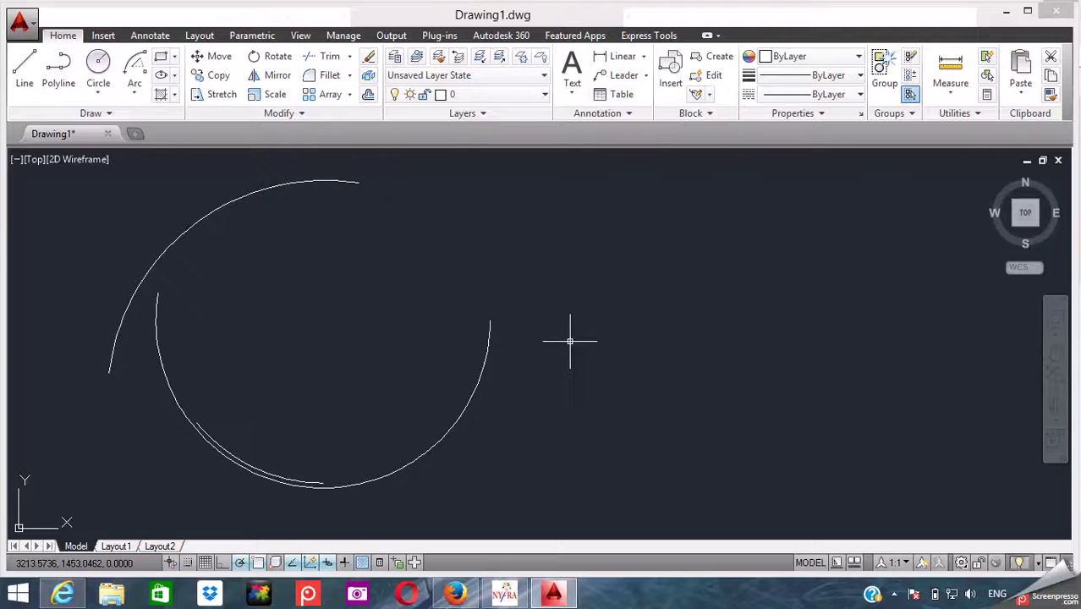
Move the large arc up and left so it crosses the first arc.
{"action": "left_click", "coordinate": [475, 391]}
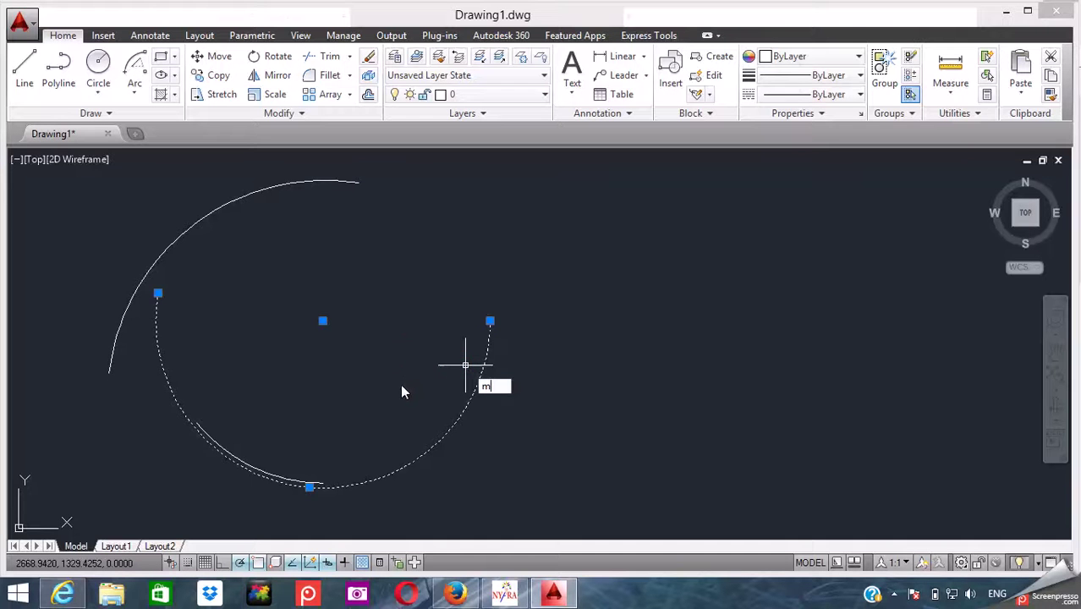
{"action": "key", "text": "Return"}
{"action": "left_click", "coordinate": [402, 411]}
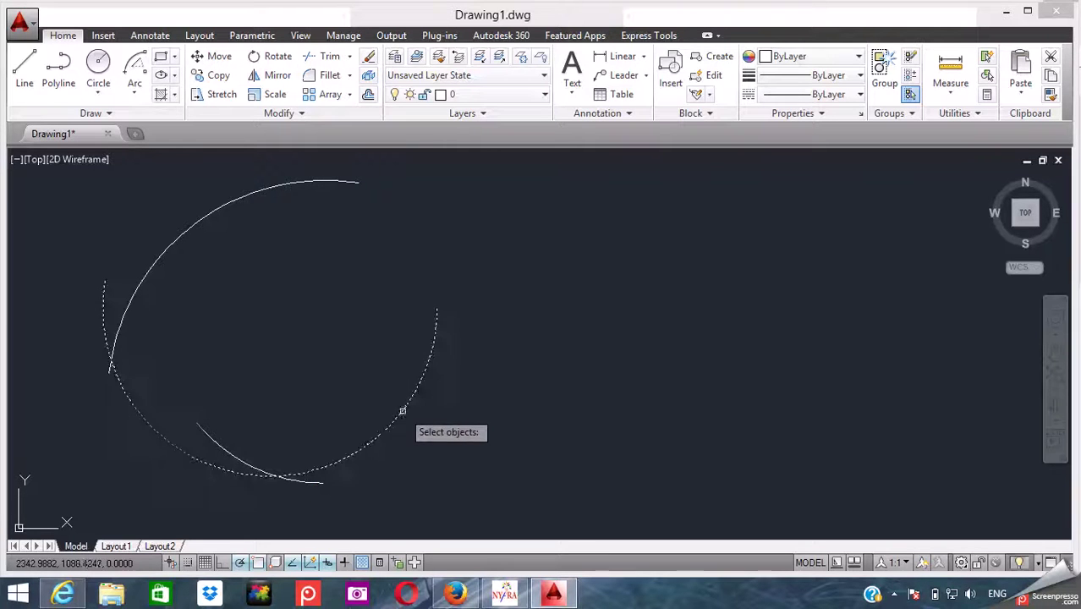
{"action": "left_click", "coordinate": [373, 369]}
{"action": "left_click", "coordinate": [329, 352]}
{"action": "key", "text": "Return"}
{"action": "left_click", "coordinate": [329, 352]}
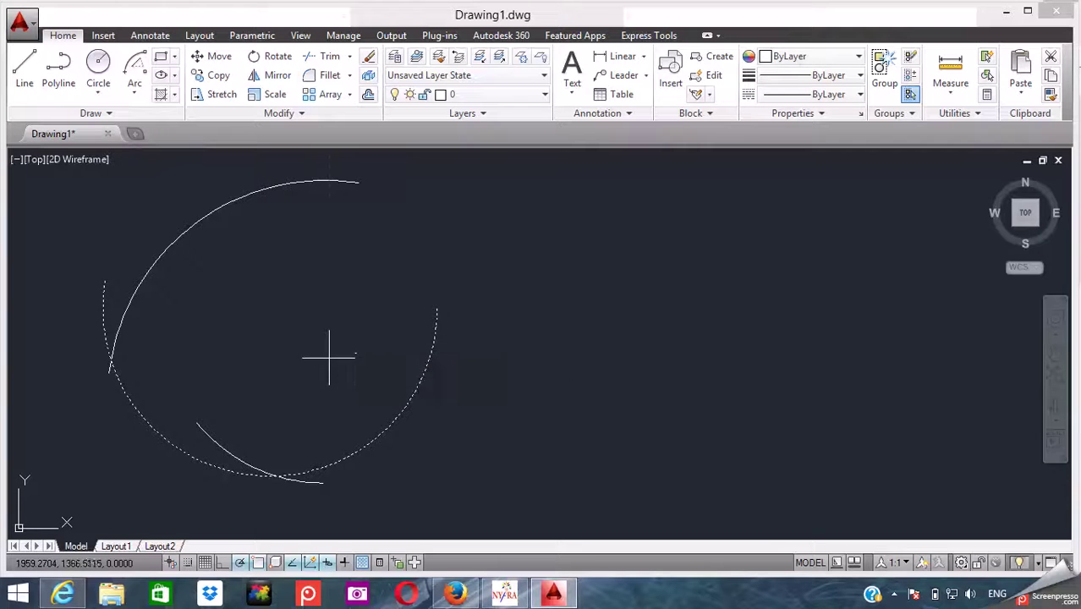
{"action": "left_click", "coordinate": [329, 306]}
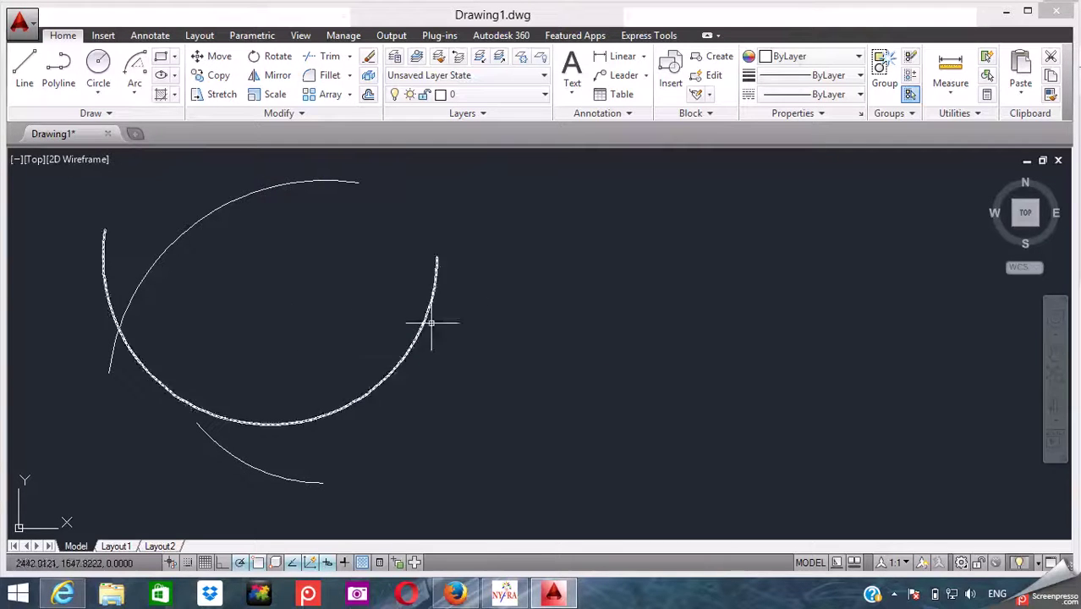
{"action": "left_click", "coordinate": [135, 95]}
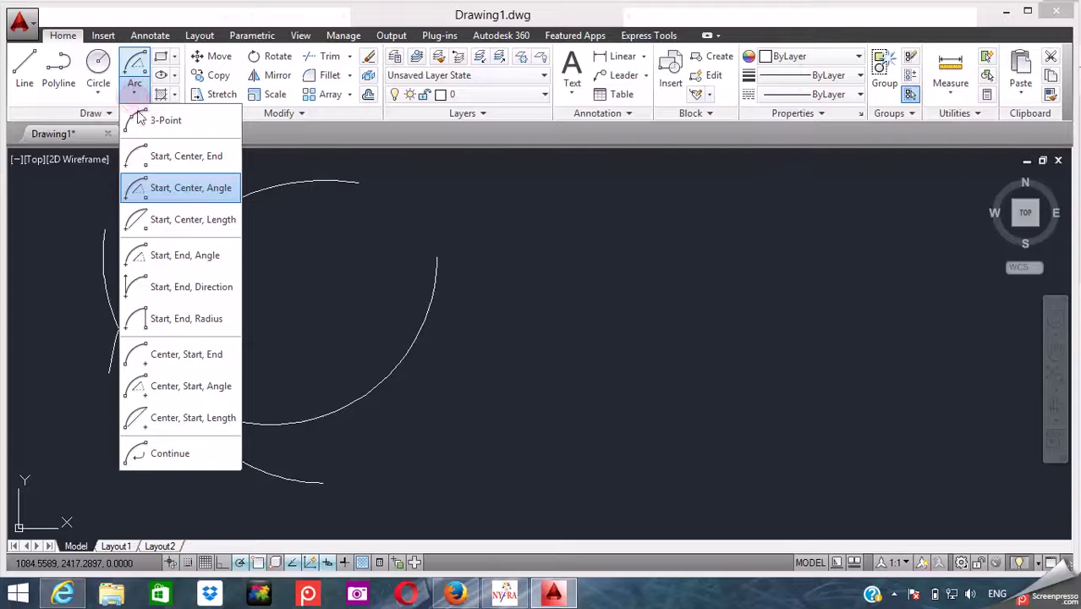
Draw a tiny Start, Center, Length arc with a chord length of 10.
{"action": "left_click", "coordinate": [164, 220]}
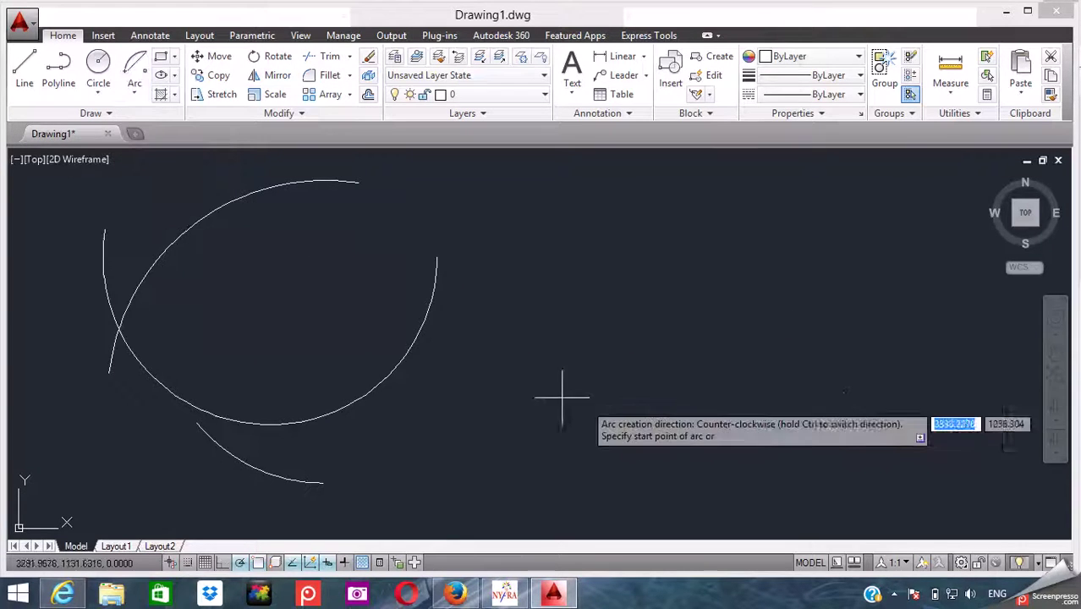
{"action": "left_click", "coordinate": [490, 370]}
{"action": "left_click", "coordinate": [656, 346]}
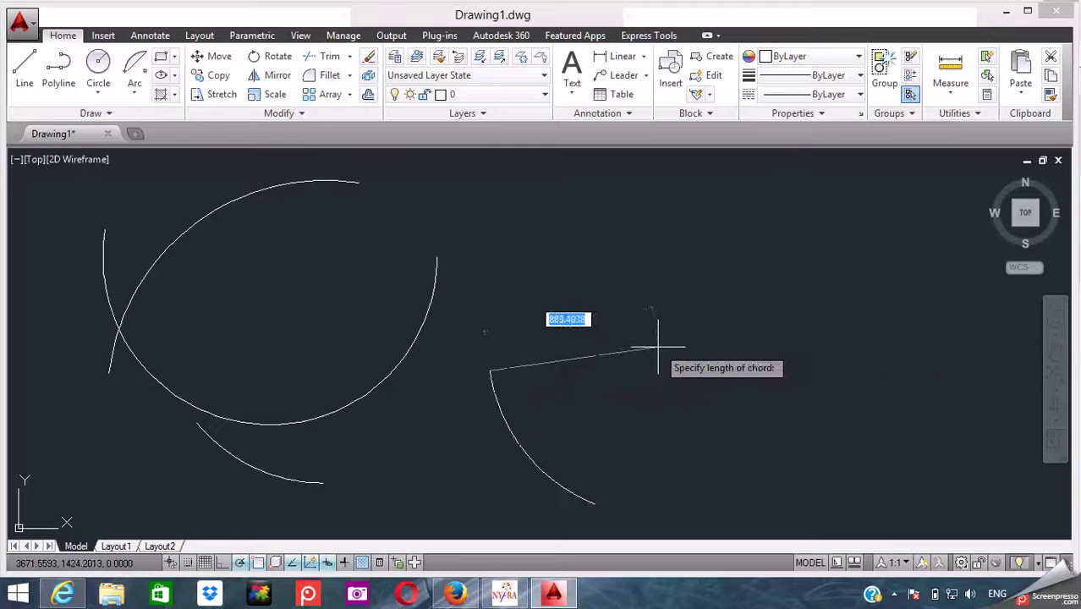
{"action": "type", "text": "10"}
{"action": "key", "text": "Return"}
{"action": "scroll", "coordinate": [367, 311], "scroll_direction": "up", "scroll_amount": 5}
{"action": "scroll", "coordinate": [560, 365], "scroll_direction": "down", "scroll_amount": 2}
{"action": "scroll", "coordinate": [526, 338], "scroll_direction": "down", "scroll_amount": 3}
{"action": "scroll", "coordinate": [526, 338], "scroll_direction": "down", "scroll_amount": 2}
{"action": "scroll", "coordinate": [526, 339], "scroll_direction": "up", "scroll_amount": 1}
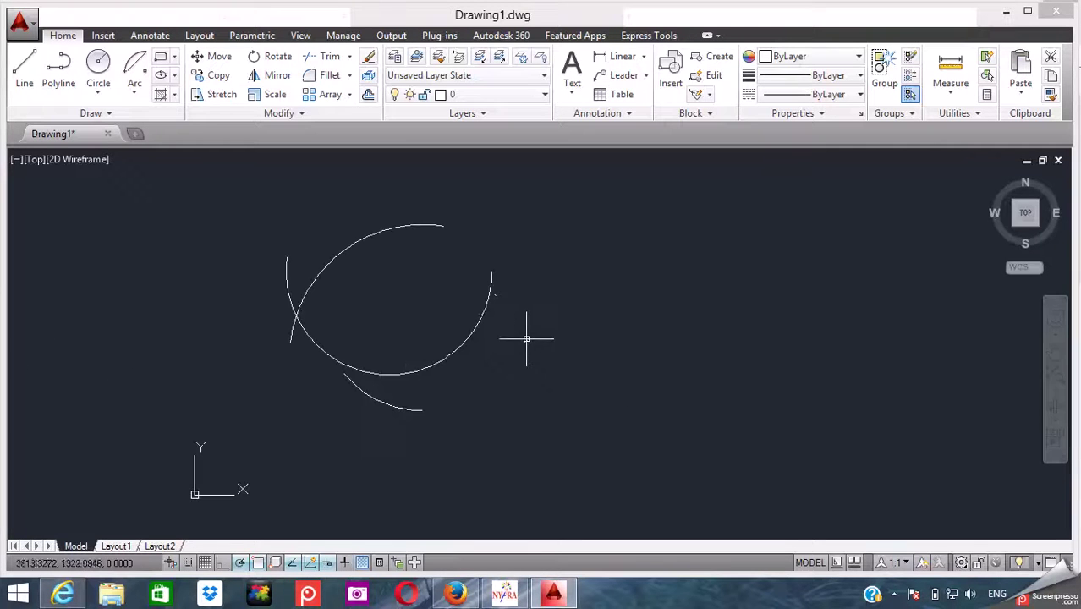
Draw a large Center, Start, End arc to the right of the existing arcs.
{"action": "left_click", "coordinate": [137, 96]}
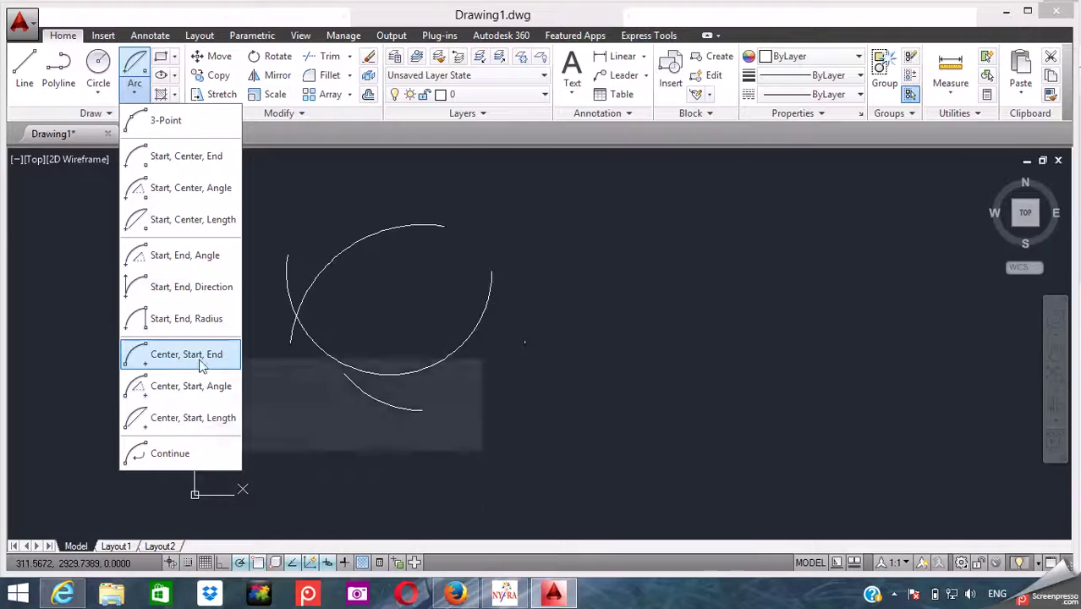
{"action": "left_click", "coordinate": [138, 355]}
{"action": "left_click", "coordinate": [640, 279]}
{"action": "left_click", "coordinate": [824, 330]}
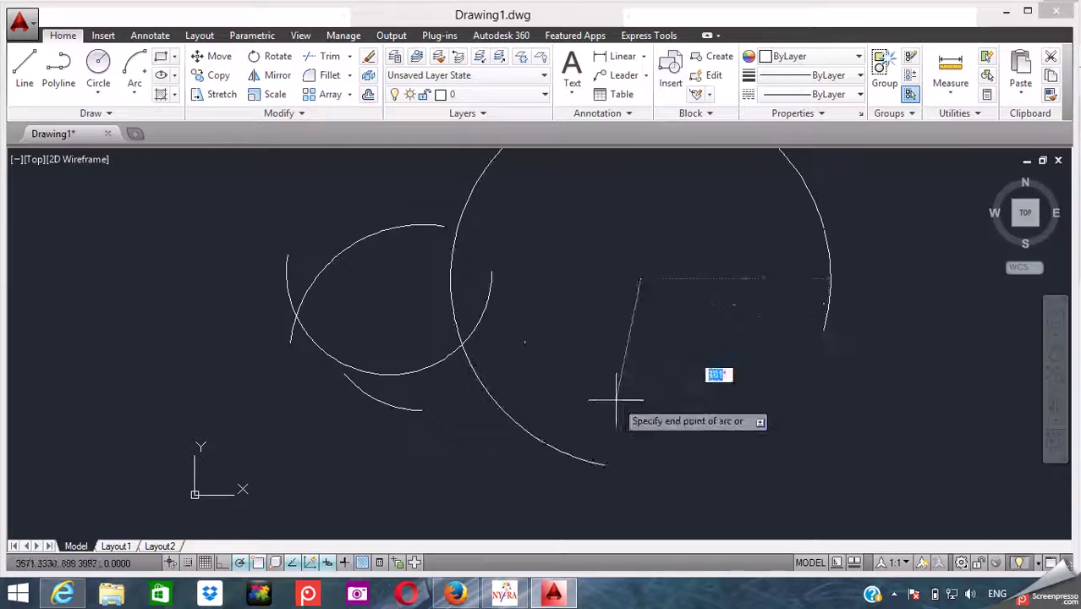
{"action": "scroll", "coordinate": [839, 195], "scroll_direction": "down", "scroll_amount": 5}
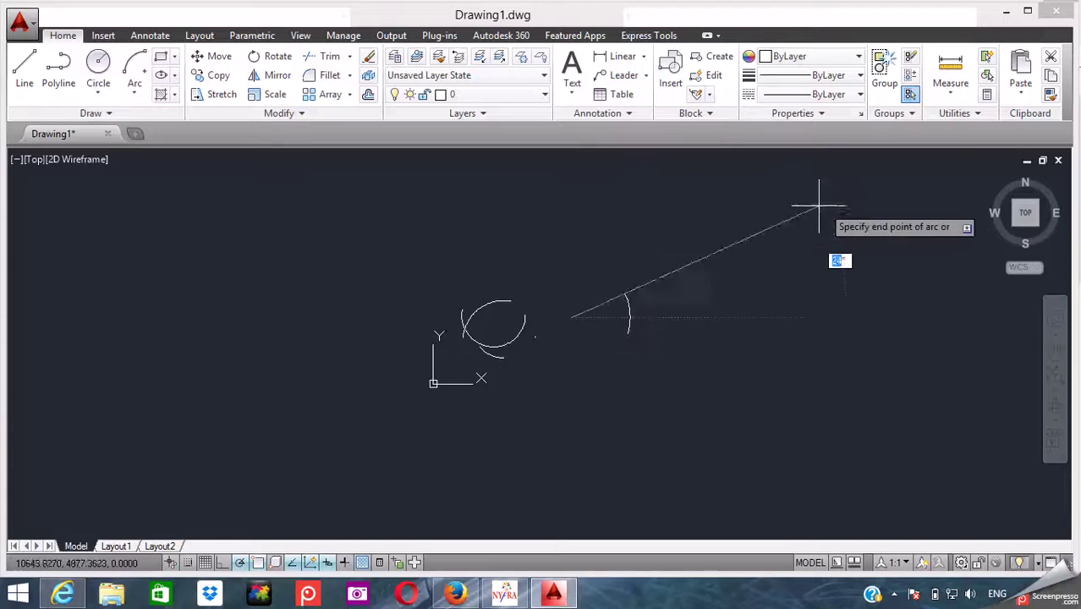
{"action": "left_click", "coordinate": [584, 279]}
{"action": "scroll", "coordinate": [569, 326], "scroll_direction": "up", "scroll_amount": 5}
{"action": "scroll", "coordinate": [490, 257], "scroll_direction": "down", "scroll_amount": 4}
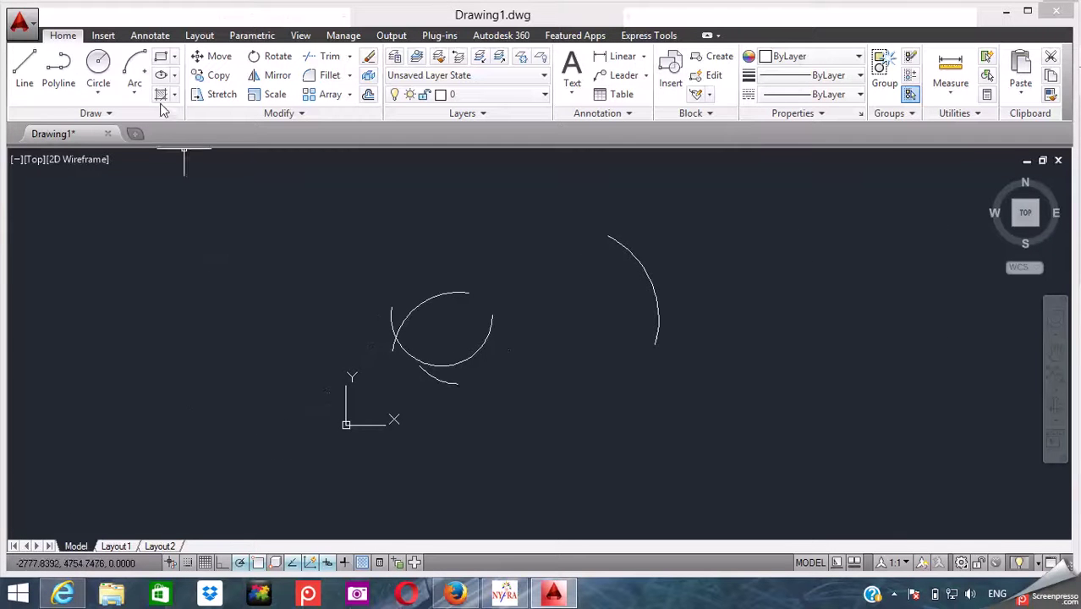
{"action": "left_click", "coordinate": [135, 95]}
Draw a rectangle to the left of the arcs by picking two corners.
{"action": "left_click", "coordinate": [174, 60]}
{"action": "left_click", "coordinate": [196, 83]}
{"action": "left_click", "coordinate": [237, 221]}
{"action": "left_click", "coordinate": [383, 298]}
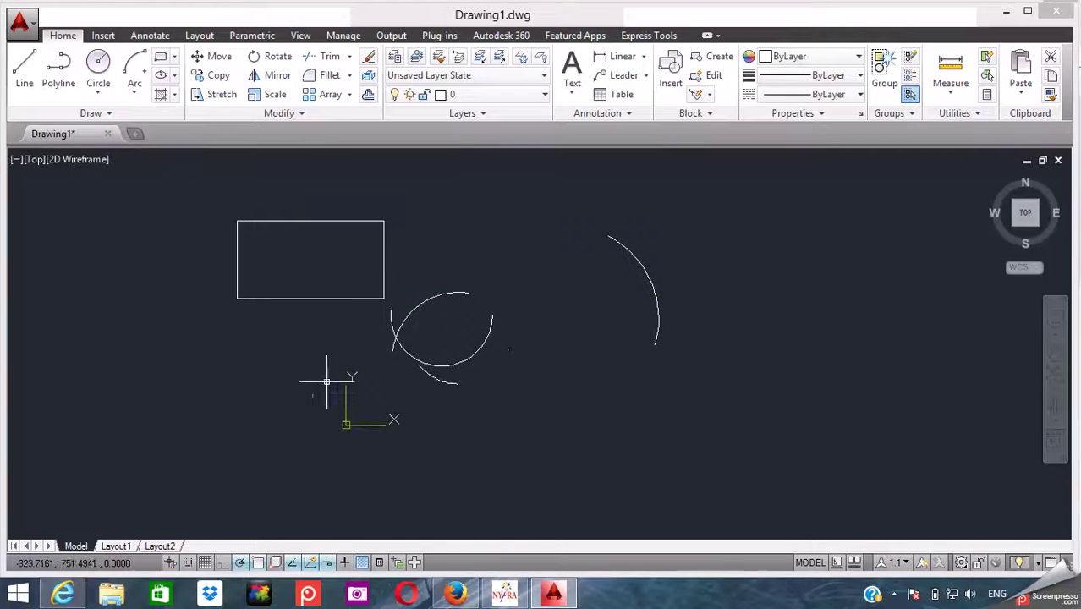
Draw a 100 by 100 square above the arcs.
{"action": "left_click", "coordinate": [175, 57]}
{"action": "left_click", "coordinate": [196, 79]}
{"action": "left_click", "coordinate": [511, 247]}
{"action": "type", "text": "100"}
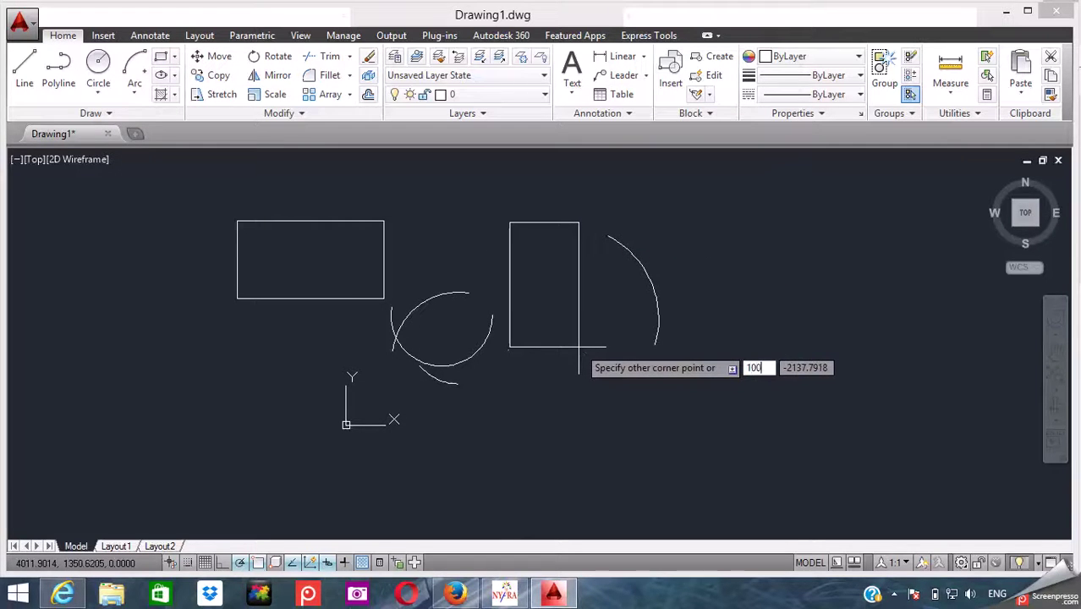
{"action": "key", "text": "Tab"}
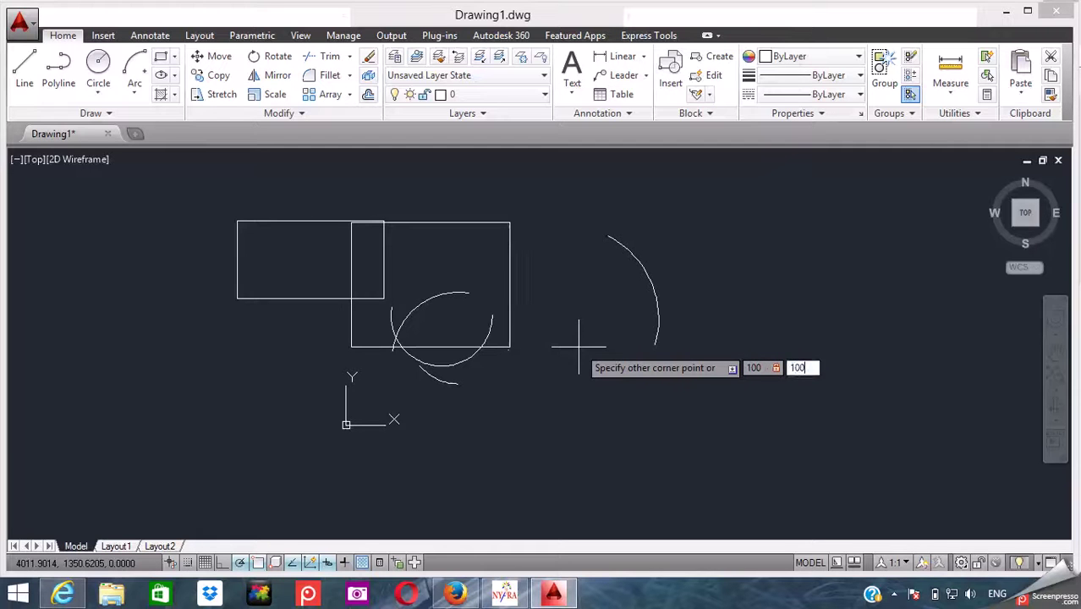
{"action": "key", "text": "Return"}
{"action": "scroll", "coordinate": [512, 245], "scroll_direction": "up", "scroll_amount": 3}
{"action": "scroll", "coordinate": [557, 176], "scroll_direction": "down", "scroll_amount": 5}
{"action": "scroll", "coordinate": [272, 302], "scroll_direction": "up", "scroll_amount": 3}
{"action": "scroll", "coordinate": [412, 259], "scroll_direction": "down", "scroll_amount": 3}
{"action": "scroll", "coordinate": [412, 259], "scroll_direction": "down", "scroll_amount": 3}
{"action": "scroll", "coordinate": [415, 273], "scroll_direction": "down", "scroll_amount": 1}
{"action": "scroll", "coordinate": [376, 272], "scroll_direction": "up", "scroll_amount": 3}
{"action": "scroll", "coordinate": [577, 268], "scroll_direction": "down", "scroll_amount": 3}
{"action": "scroll", "coordinate": [563, 274], "scroll_direction": "up", "scroll_amount": 4}
{"action": "scroll", "coordinate": [399, 198], "scroll_direction": "down", "scroll_amount": 4}
Draw a large six-sided polygon circumscribed about a circle below the rightmost arc.
{"action": "left_click", "coordinate": [175, 60]}
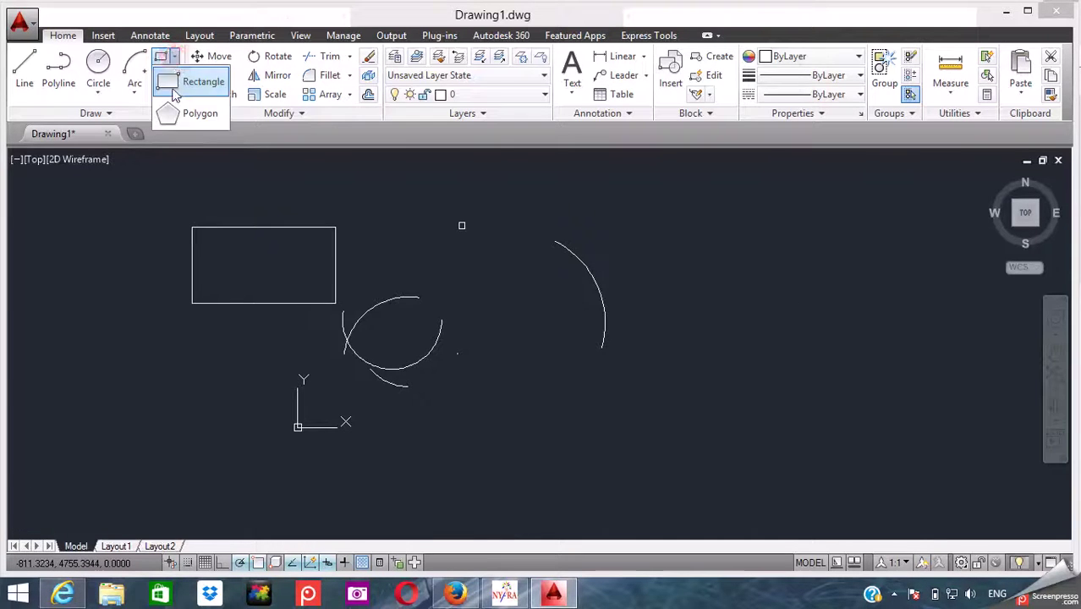
{"action": "left_click", "coordinate": [175, 118]}
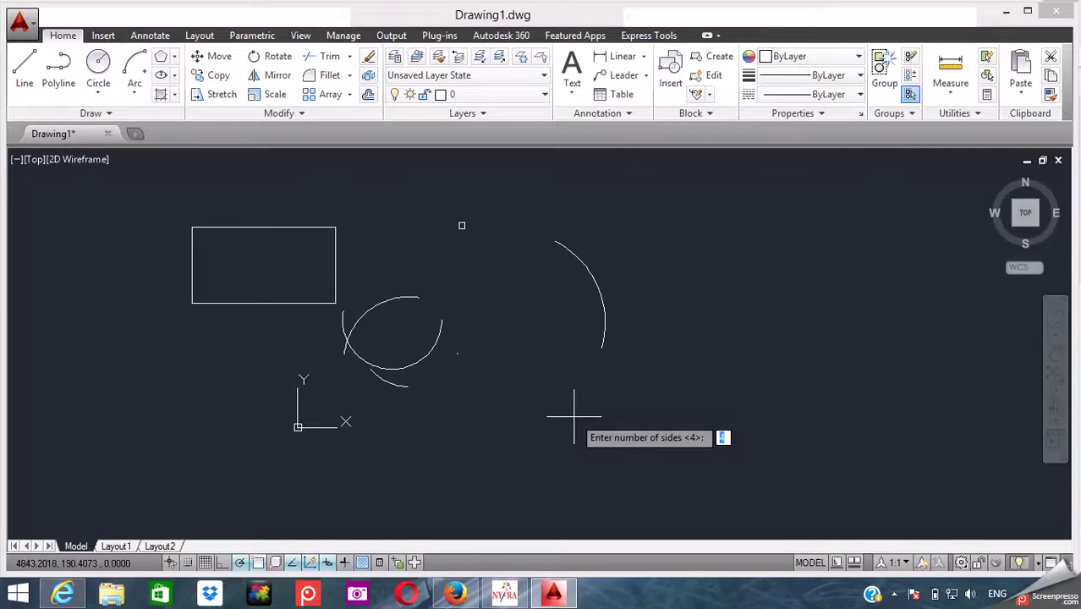
{"action": "key", "text": "Return"}
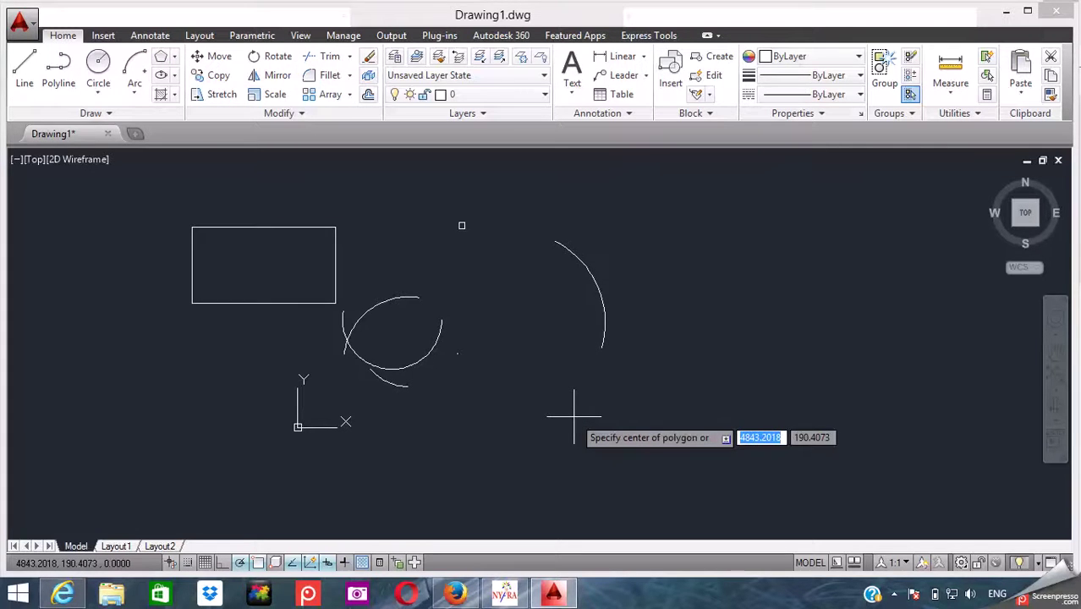
{"action": "left_click", "coordinate": [573, 416]}
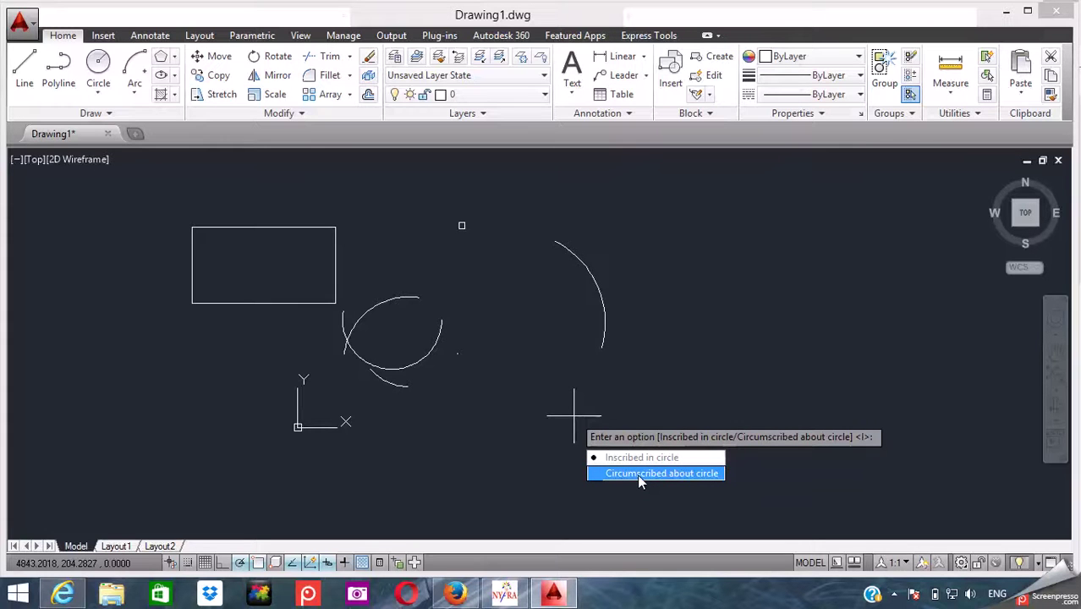
{"action": "left_click", "coordinate": [640, 480]}
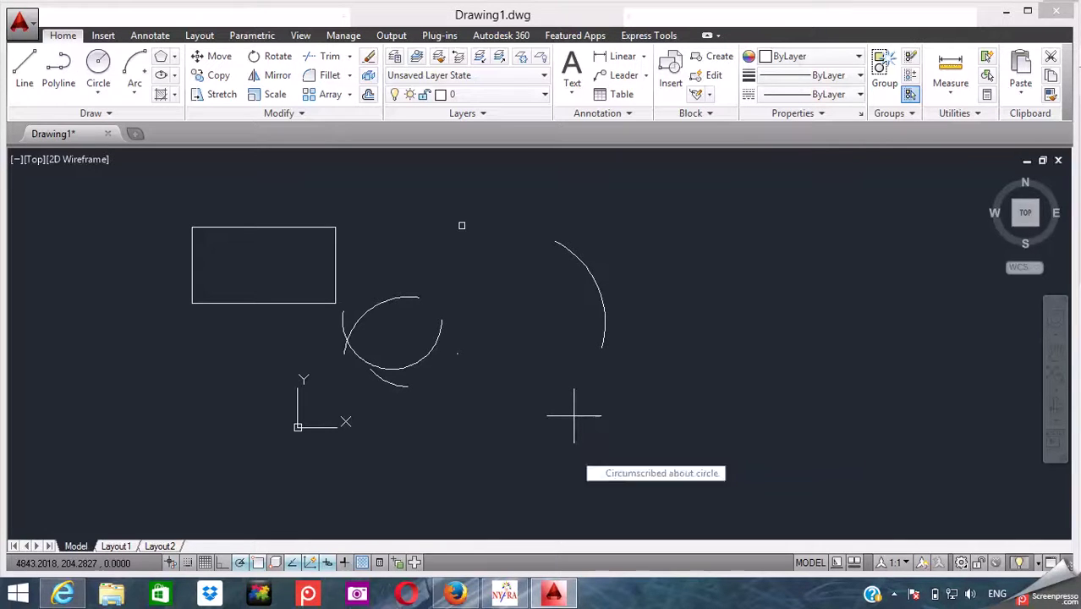
{"action": "left_click", "coordinate": [573, 305]}
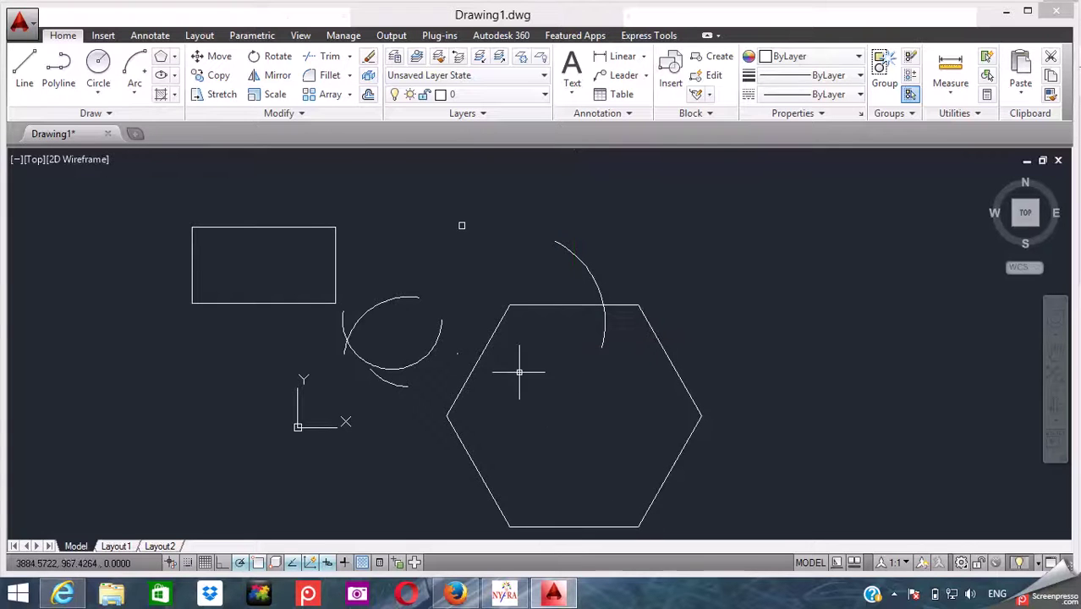
{"action": "left_click", "coordinate": [174, 76]}
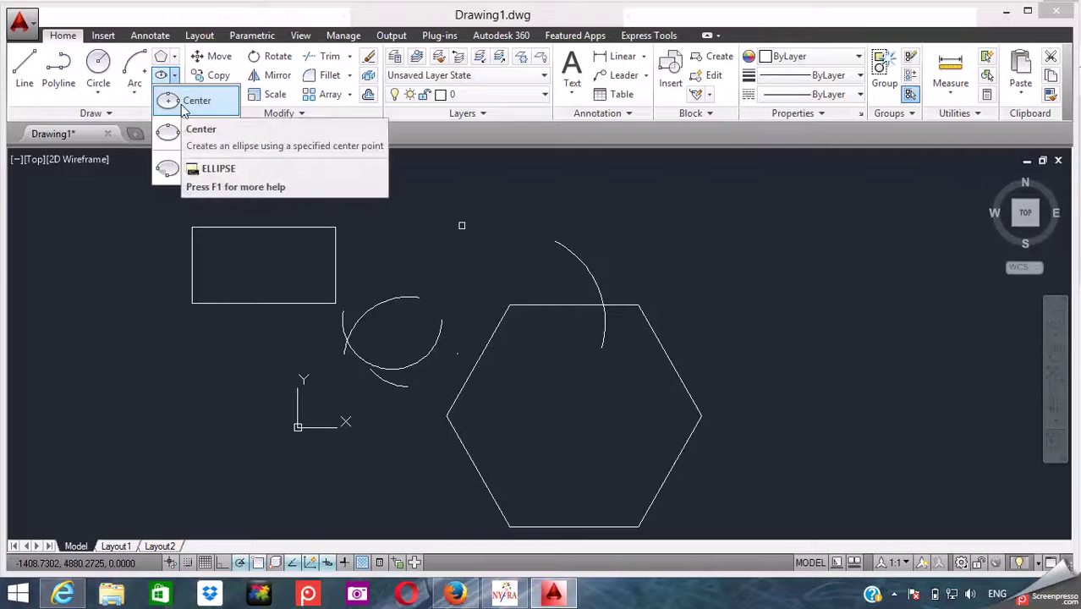
Draw a tilted center ellipse overlapping the arcs and the hexagon's top.
{"action": "left_click", "coordinate": [185, 106]}
{"action": "left_click", "coordinate": [518, 264]}
{"action": "left_click", "coordinate": [623, 204]}
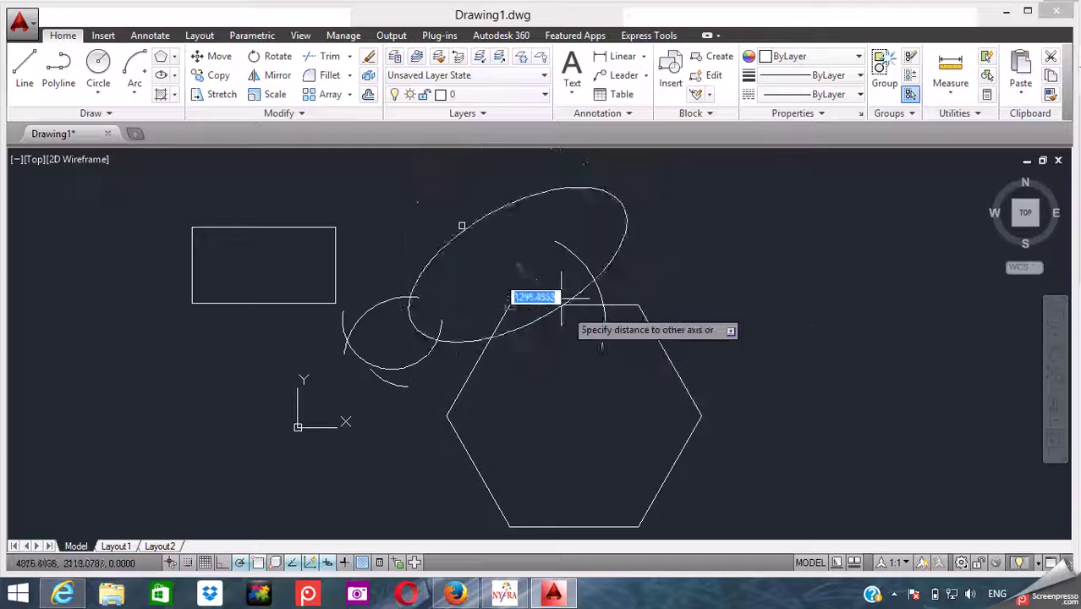
{"action": "left_click", "coordinate": [571, 311]}
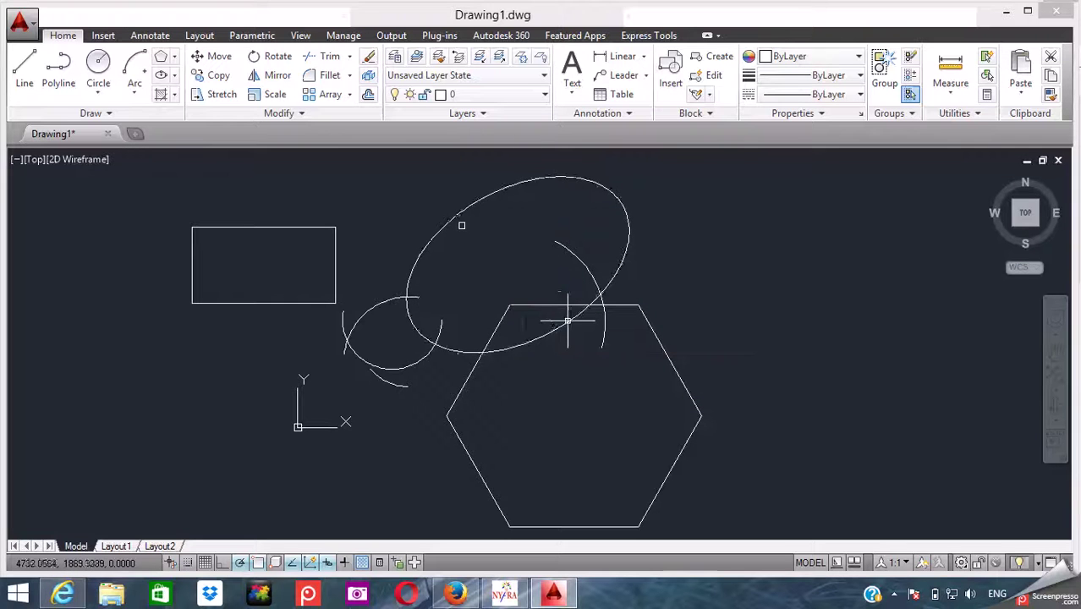
Start an elliptical arc over the rectangle, setting both axis endpoints and the other-axis distance.
{"action": "left_click", "coordinate": [175, 77]}
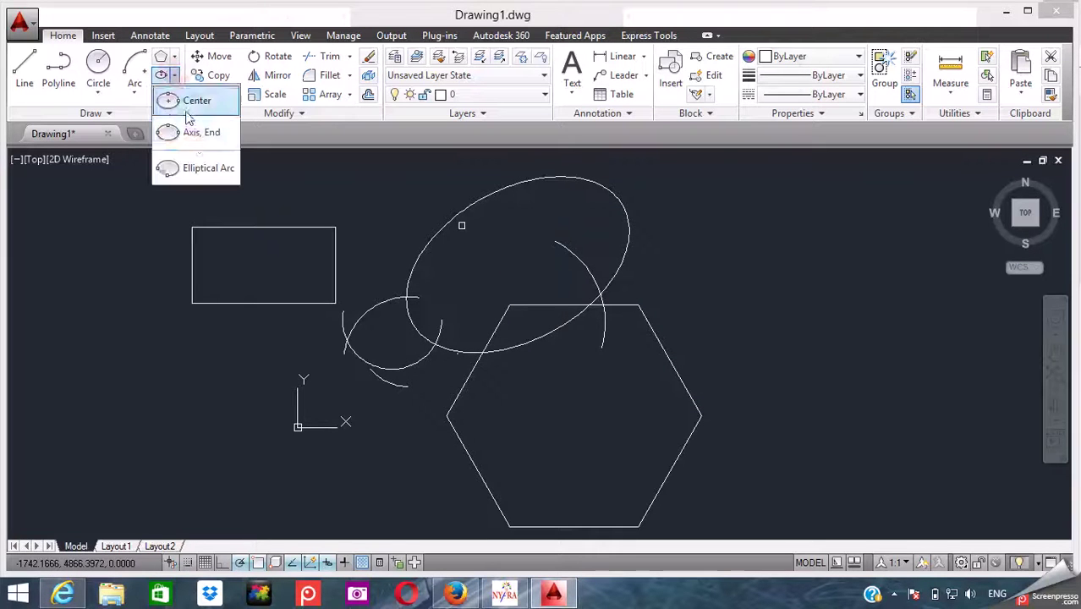
{"action": "left_click", "coordinate": [193, 168]}
{"action": "left_click", "coordinate": [145, 276]}
{"action": "left_click", "coordinate": [176, 214]}
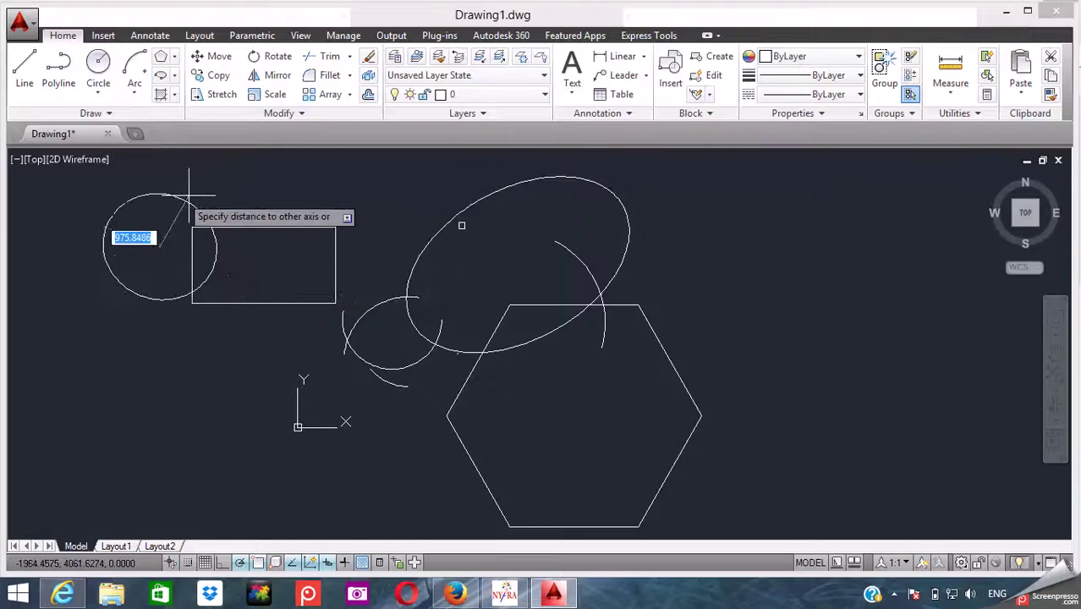
{"action": "left_click", "coordinate": [286, 213]}
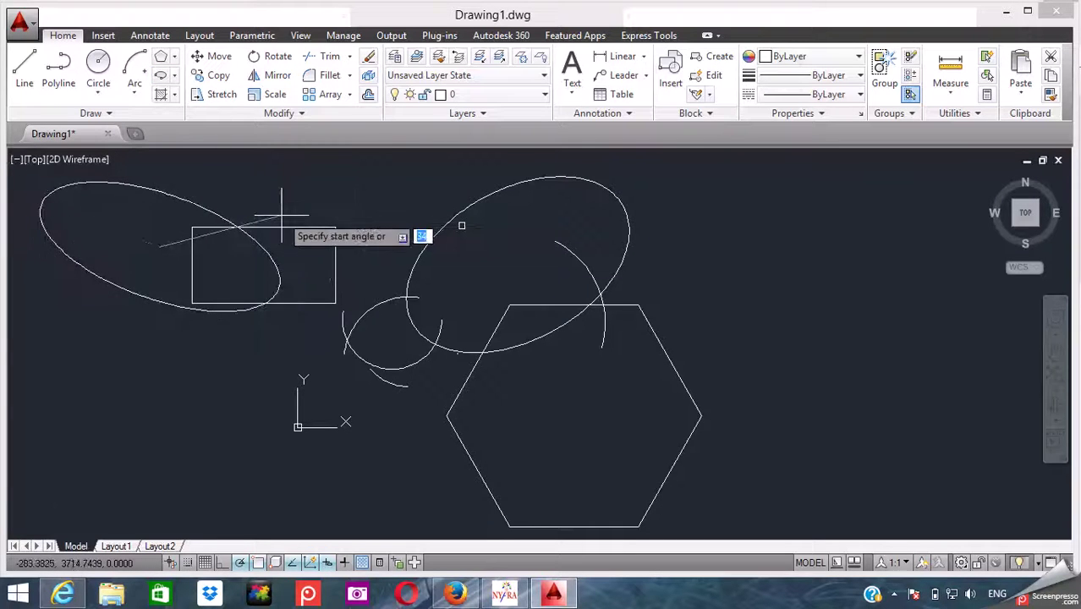
Hatch the inside of the tilted ellipse with the ANGLE pattern.
{"action": "left_click", "coordinate": [174, 94]}
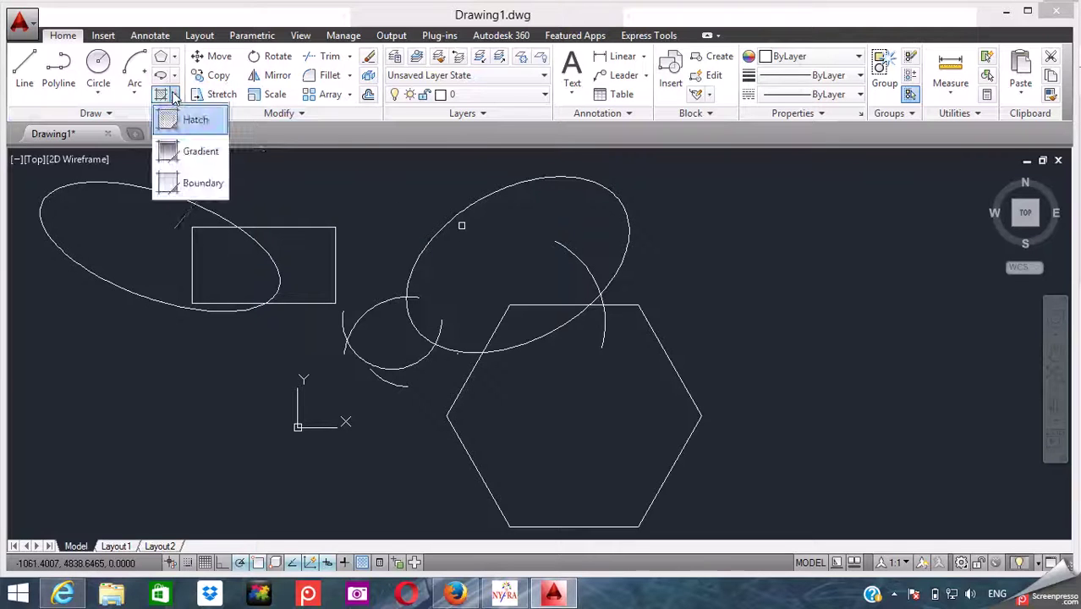
{"action": "left_click", "coordinate": [193, 119]}
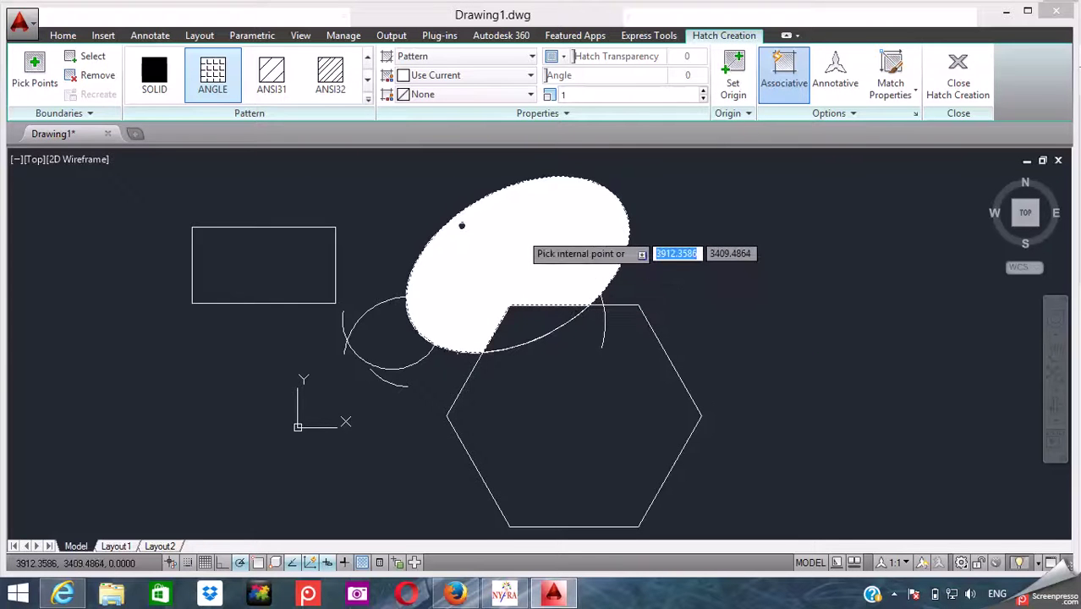
{"action": "key", "text": "Return"}
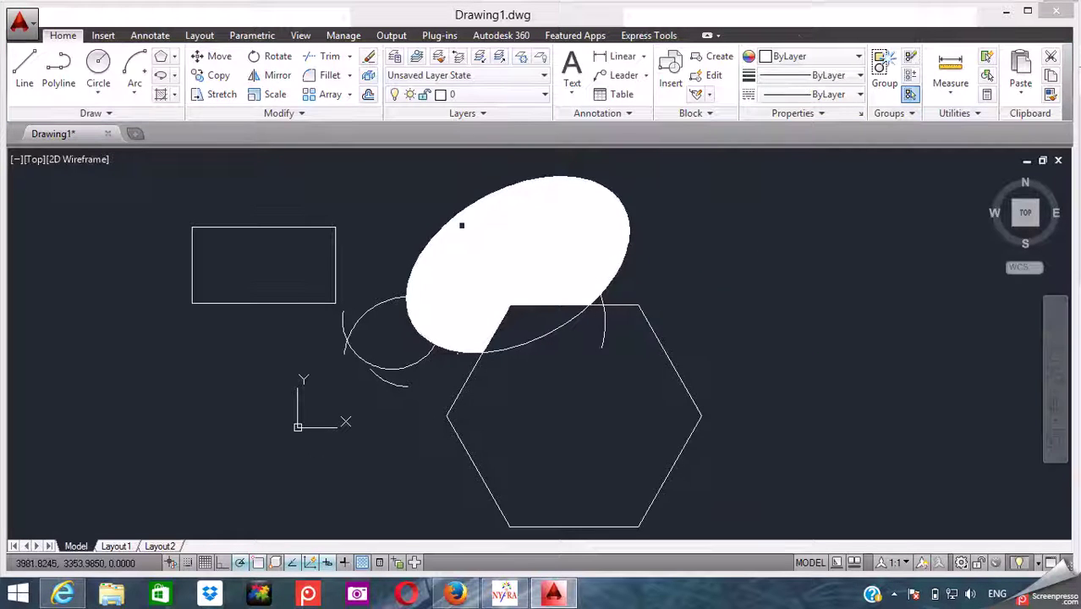
Raise the ellipse hatch scale through 10 and 15 to 20 in Quick Properties.
{"action": "left_click", "coordinate": [524, 237]}
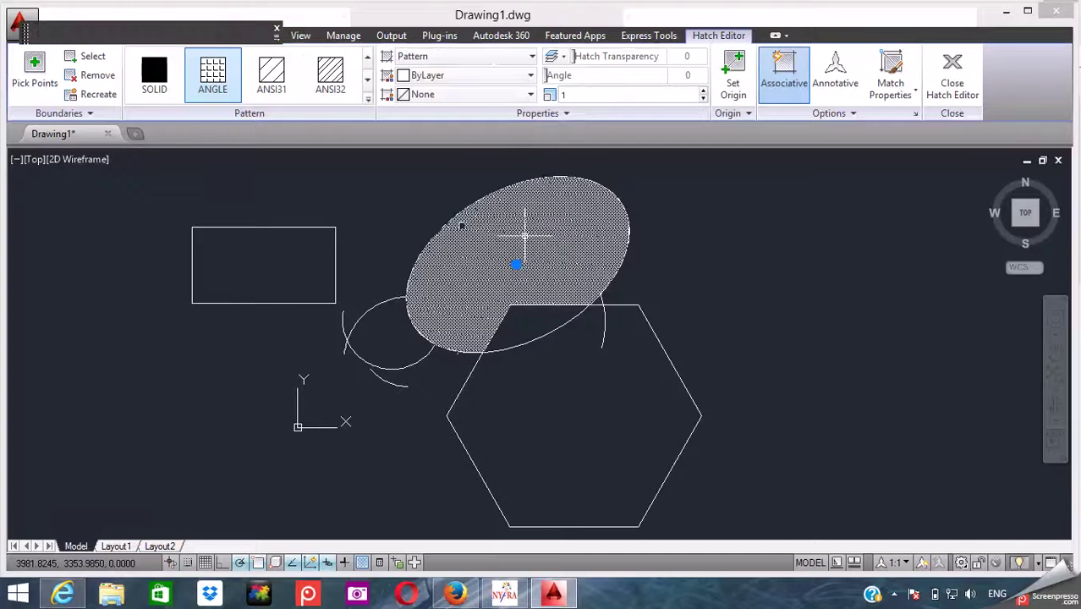
{"action": "left_click", "coordinate": [692, 156]}
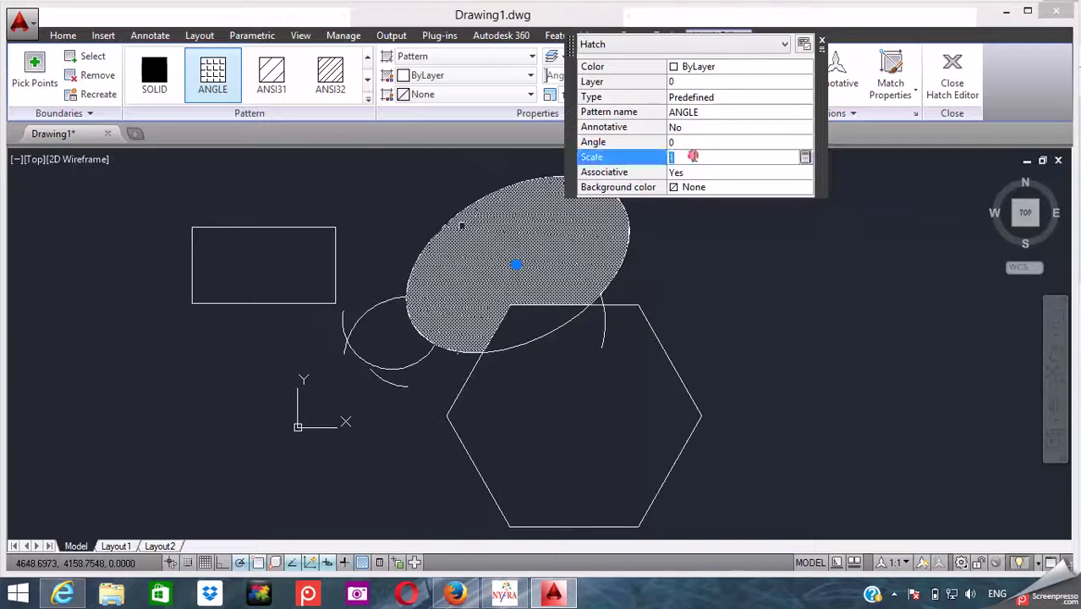
{"action": "key", "text": "Tab"}
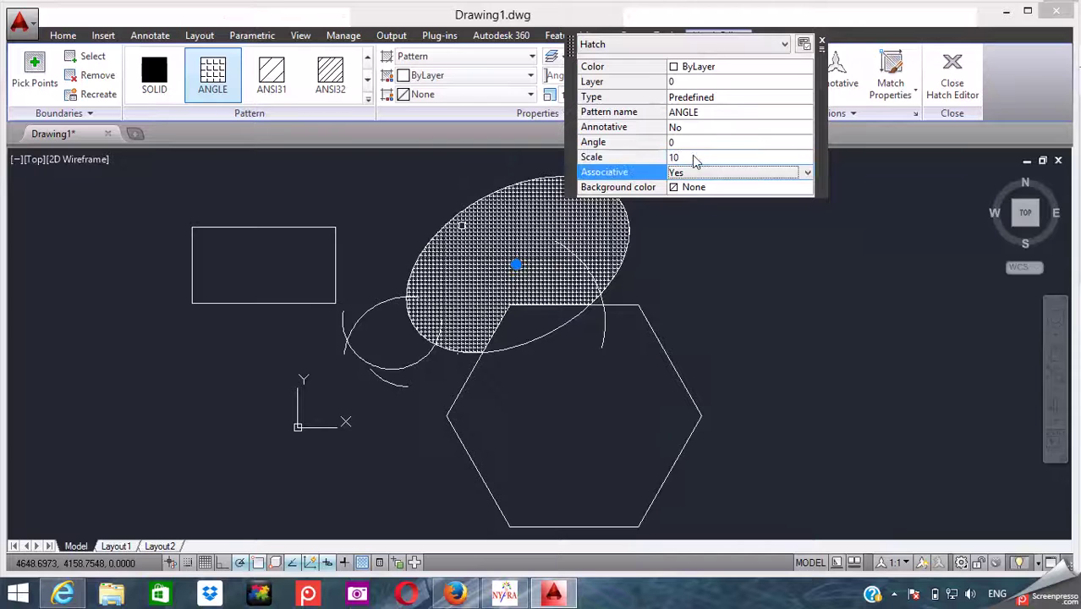
{"action": "left_click", "coordinate": [693, 157]}
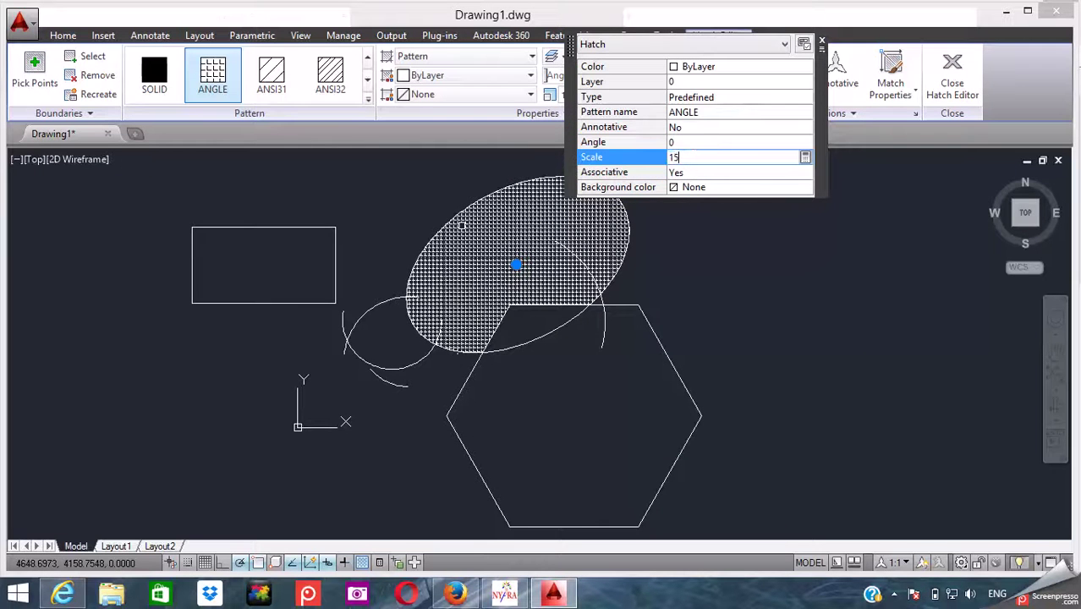
{"action": "type", "text": "5"}
{"action": "key", "text": "Tab"}
{"action": "left_click", "coordinate": [693, 156]}
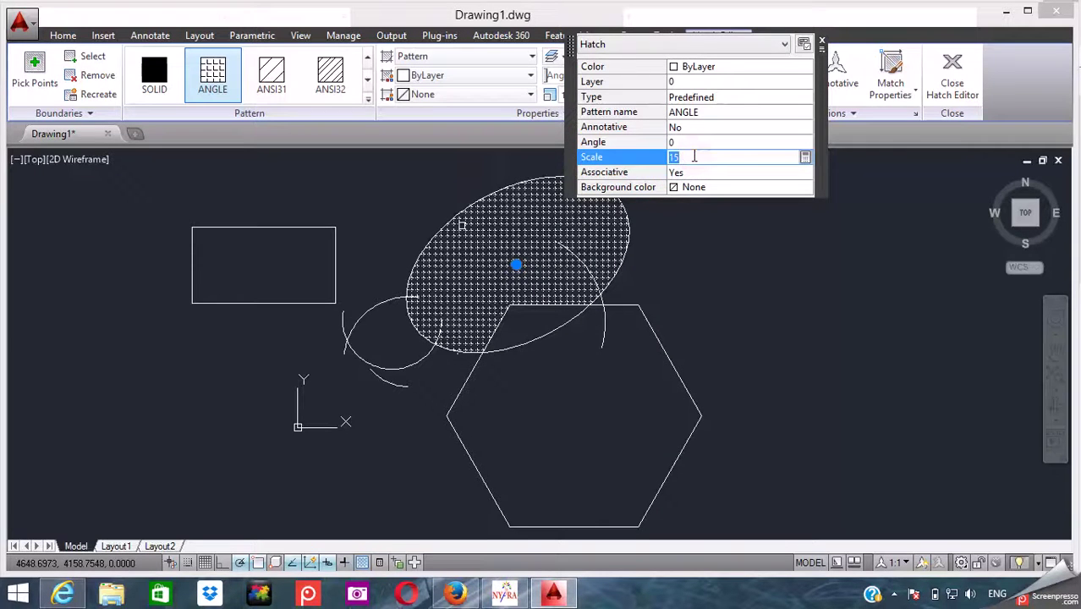
{"action": "key", "text": "Tab"}
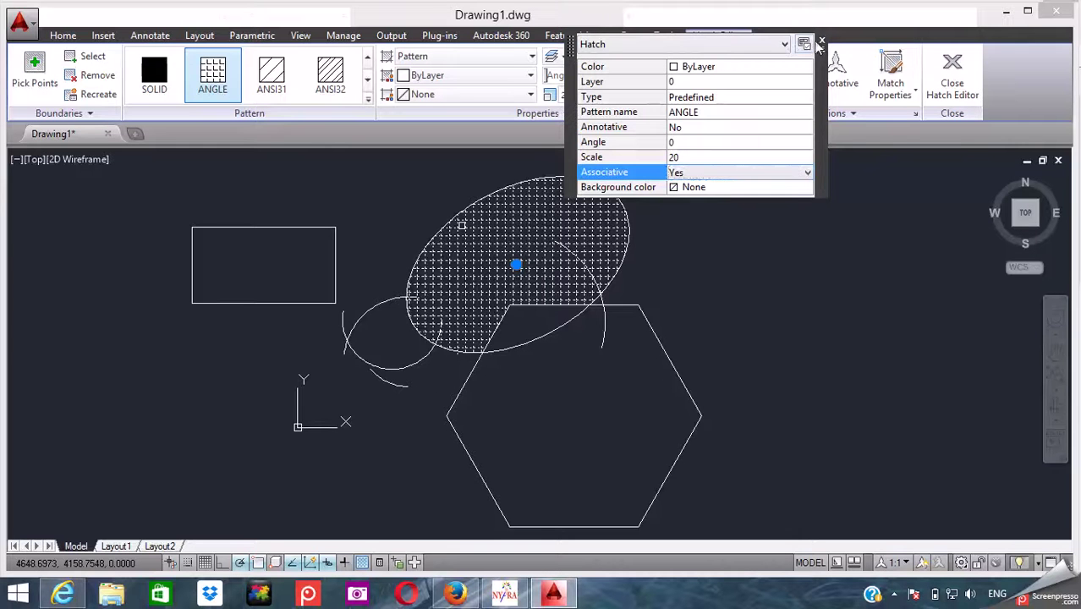
{"action": "left_click", "coordinate": [822, 42]}
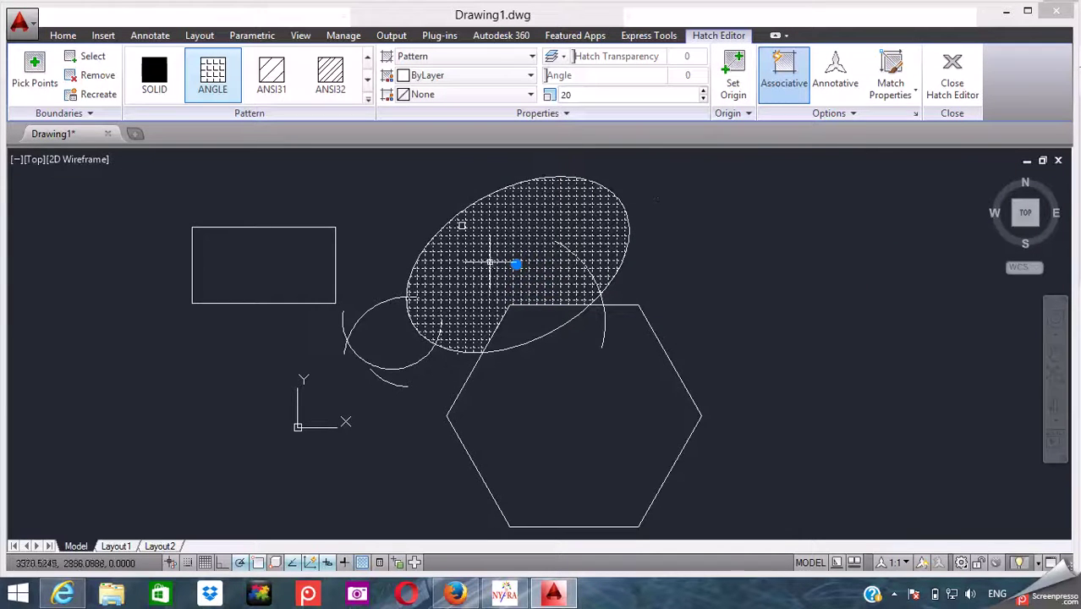
{"action": "key", "text": "Escape"}
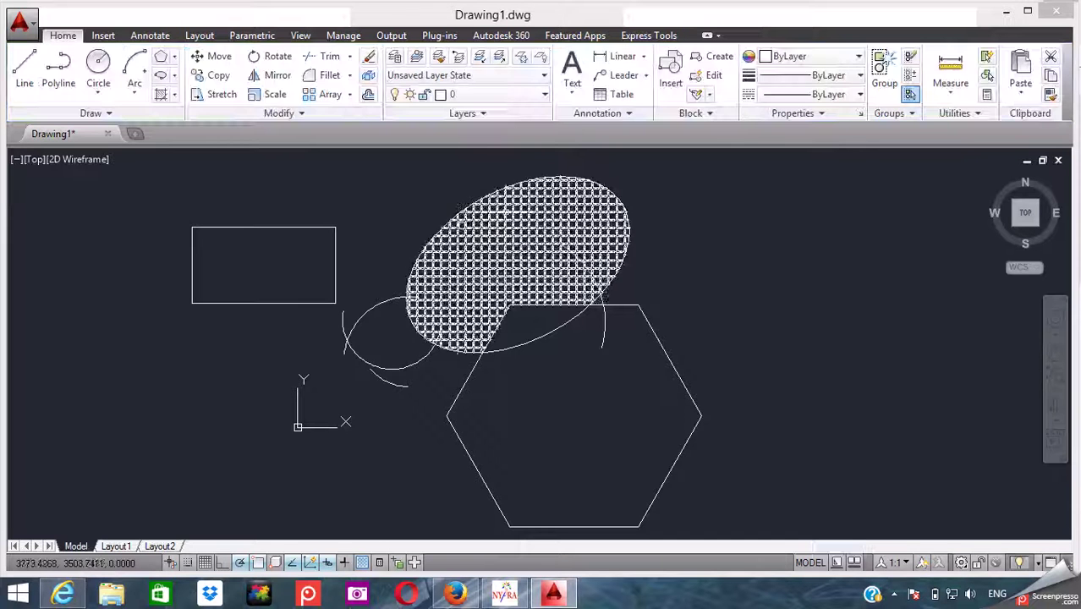
Switch the ellipse hatch's pattern type to User-defined in the pattern type settings.
{"action": "left_click", "coordinate": [514, 227]}
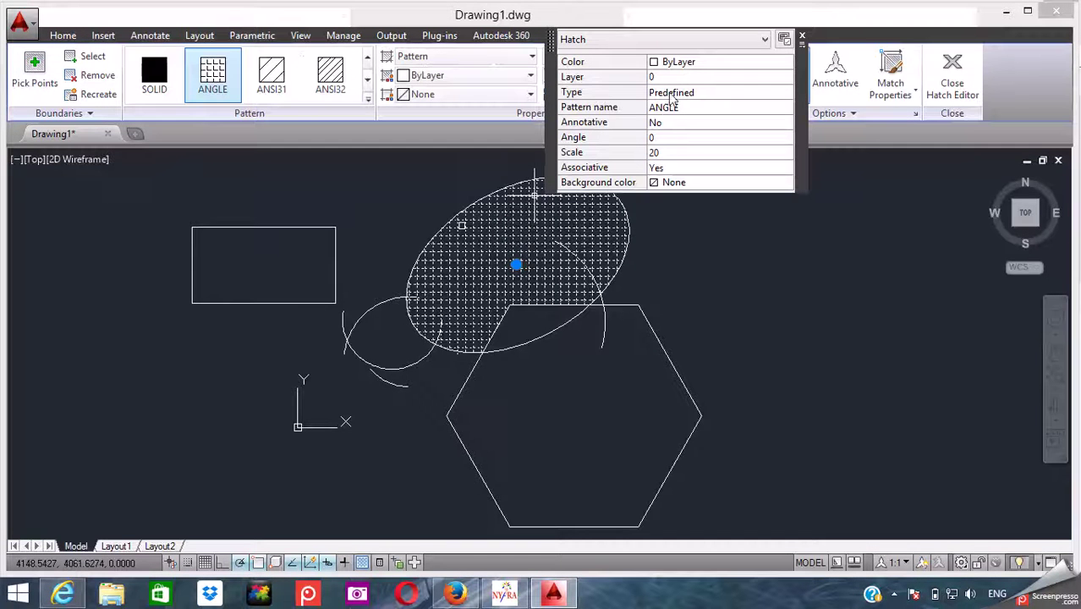
{"action": "left_click", "coordinate": [670, 93]}
{"action": "left_click", "coordinate": [785, 92]}
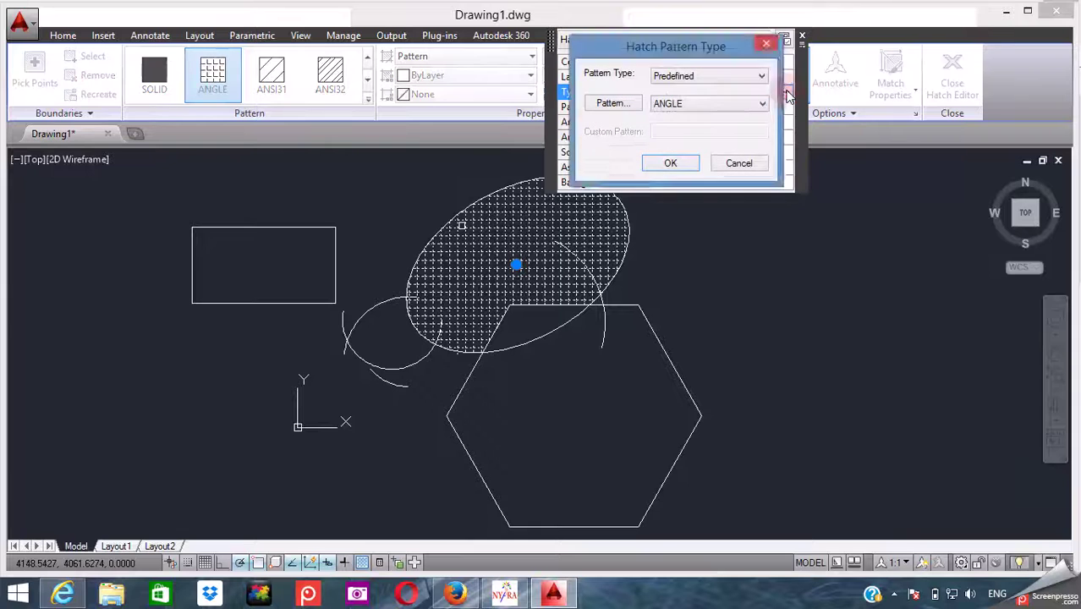
{"action": "left_click", "coordinate": [683, 105]}
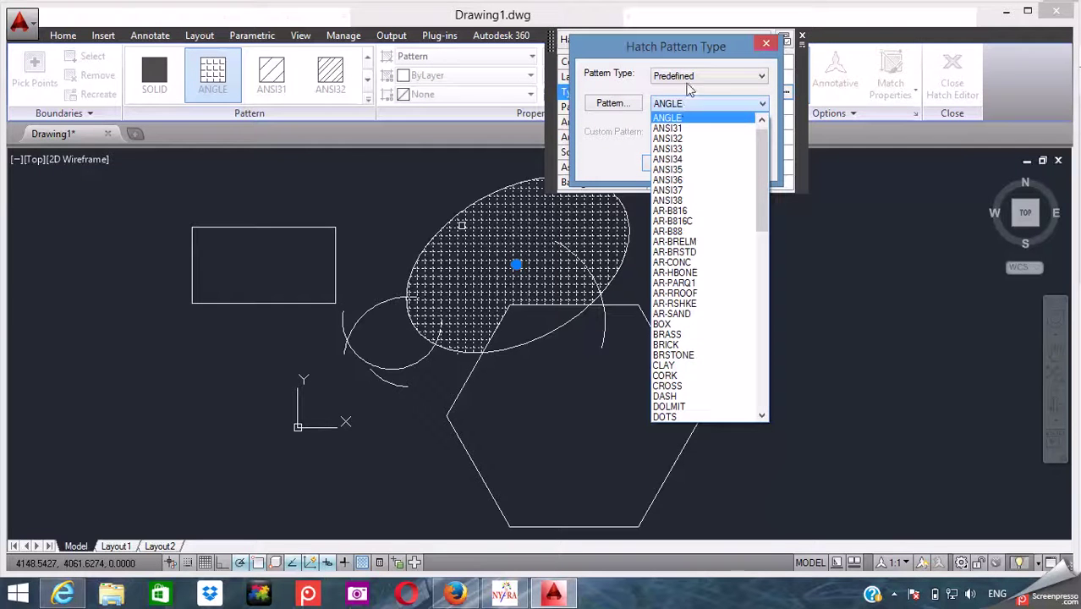
{"action": "left_click", "coordinate": [688, 78]}
{"action": "left_click", "coordinate": [687, 78]}
{"action": "left_click", "coordinate": [687, 78]}
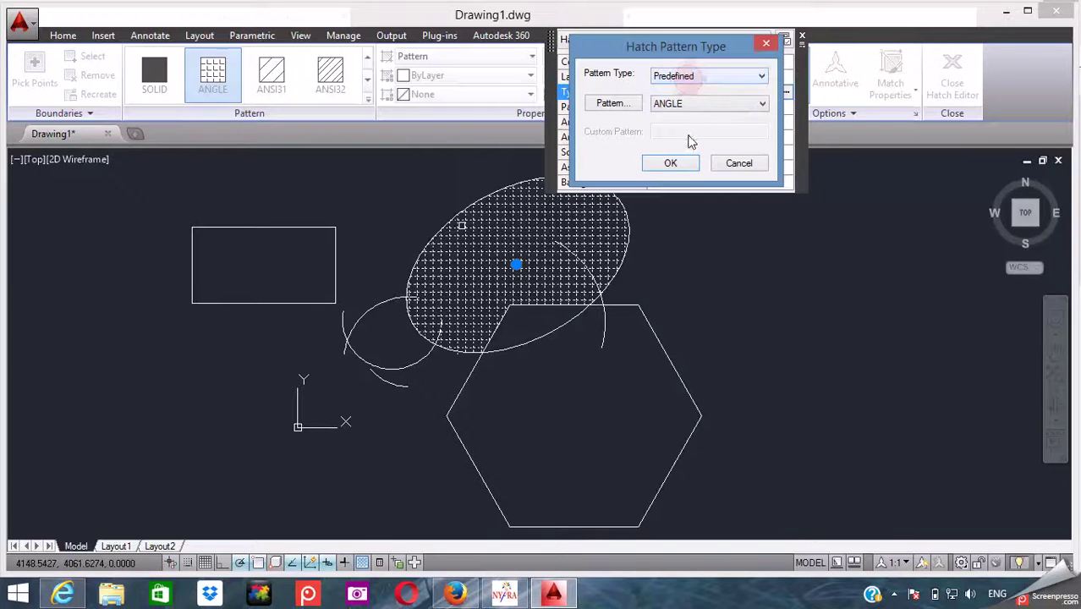
{"action": "left_click", "coordinate": [689, 78]}
{"action": "left_click", "coordinate": [684, 96]}
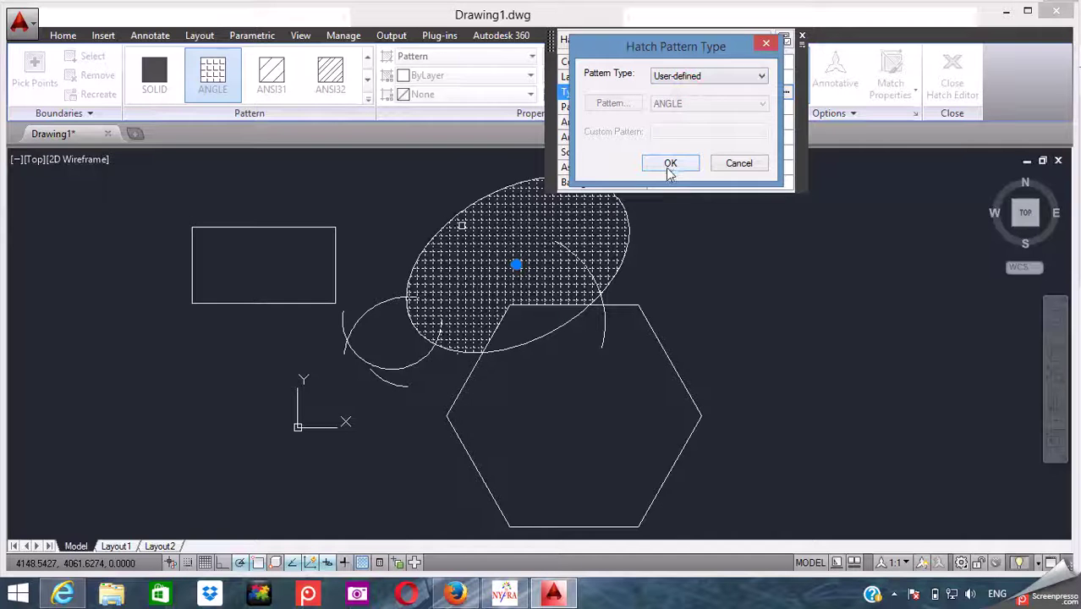
{"action": "left_click", "coordinate": [668, 165]}
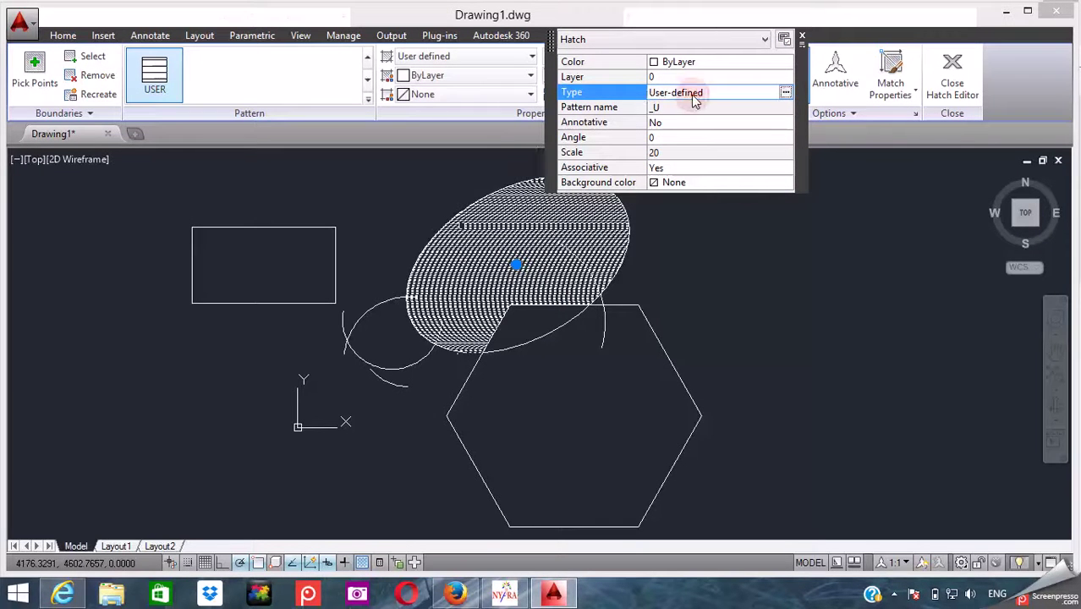
Set the pattern type back to Predefined and apply the ANSI31 pattern.
{"action": "left_click", "coordinate": [786, 93]}
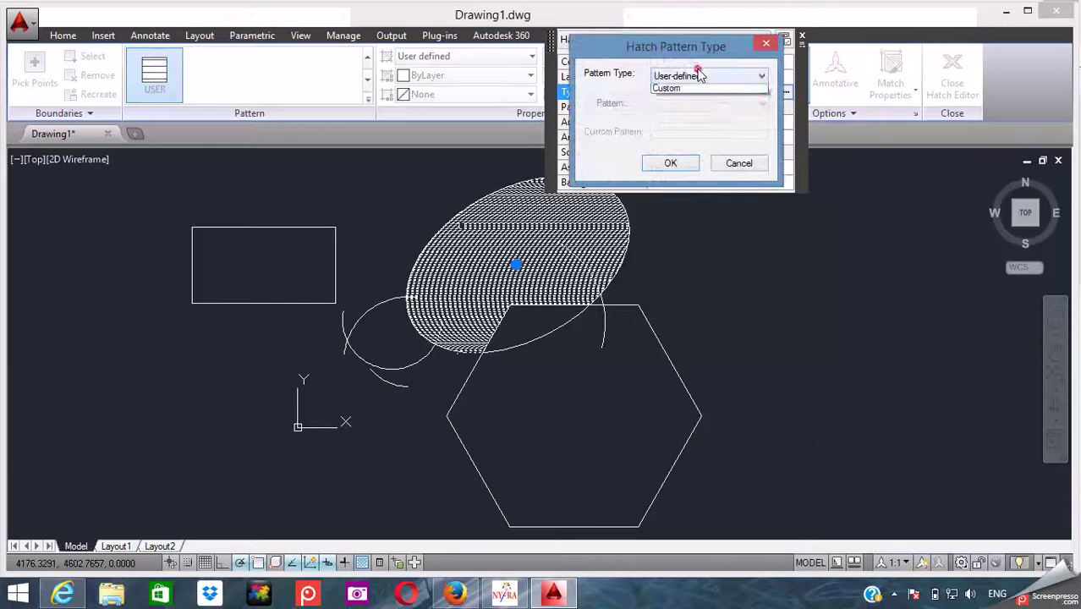
{"action": "left_click", "coordinate": [699, 76]}
{"action": "left_click", "coordinate": [680, 99]}
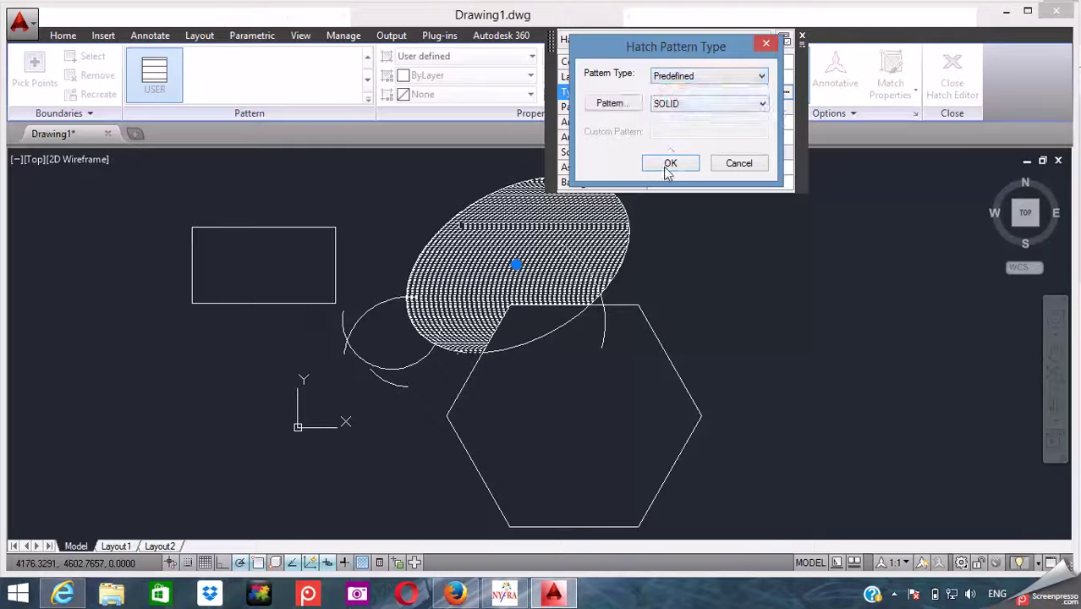
{"action": "left_click", "coordinate": [669, 164]}
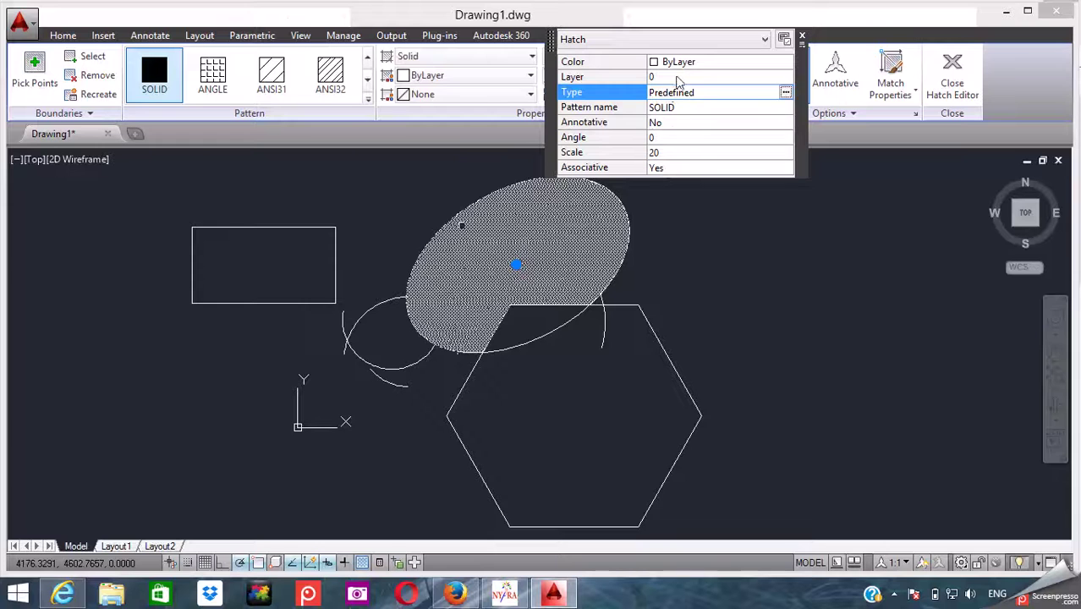
{"action": "left_click", "coordinate": [271, 75]}
Select the ellipse's ANSI31 hatch and step its scale up from 20 to 35.
{"action": "left_click", "coordinate": [846, 229]}
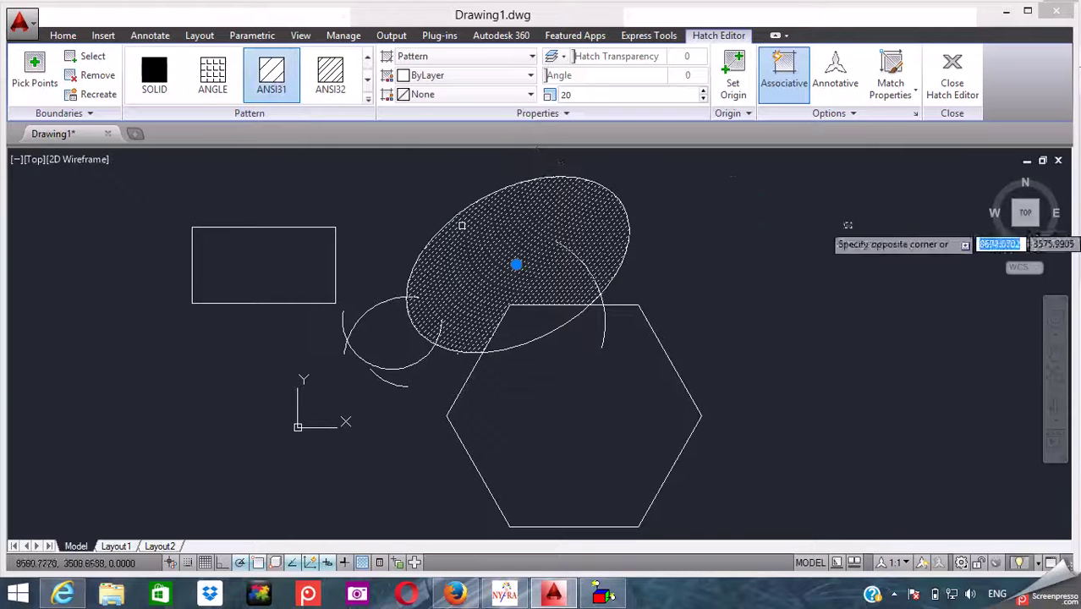
{"action": "left_click", "coordinate": [702, 89]}
{"action": "left_click", "coordinate": [702, 90]}
{"action": "left_click", "coordinate": [702, 90]}
{"action": "left_click", "coordinate": [702, 90]}
{"action": "left_click", "coordinate": [701, 89]}
{"action": "left_click", "coordinate": [703, 100]}
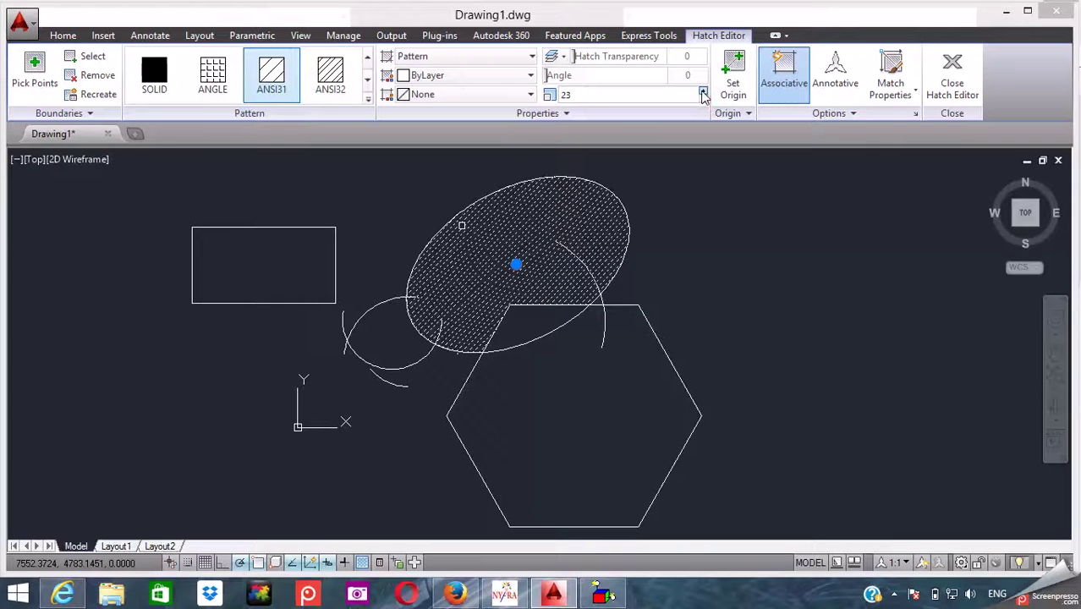
{"action": "left_click", "coordinate": [702, 90]}
{"action": "left_click", "coordinate": [702, 90]}
{"action": "left_click", "coordinate": [702, 90]}
{"action": "left_click", "coordinate": [702, 90]}
{"action": "left_click", "coordinate": [701, 90]}
{"action": "left_click", "coordinate": [701, 90]}
{"action": "left_click", "coordinate": [701, 90]}
{"action": "left_click", "coordinate": [701, 89]}
{"action": "left_click", "coordinate": [701, 90]}
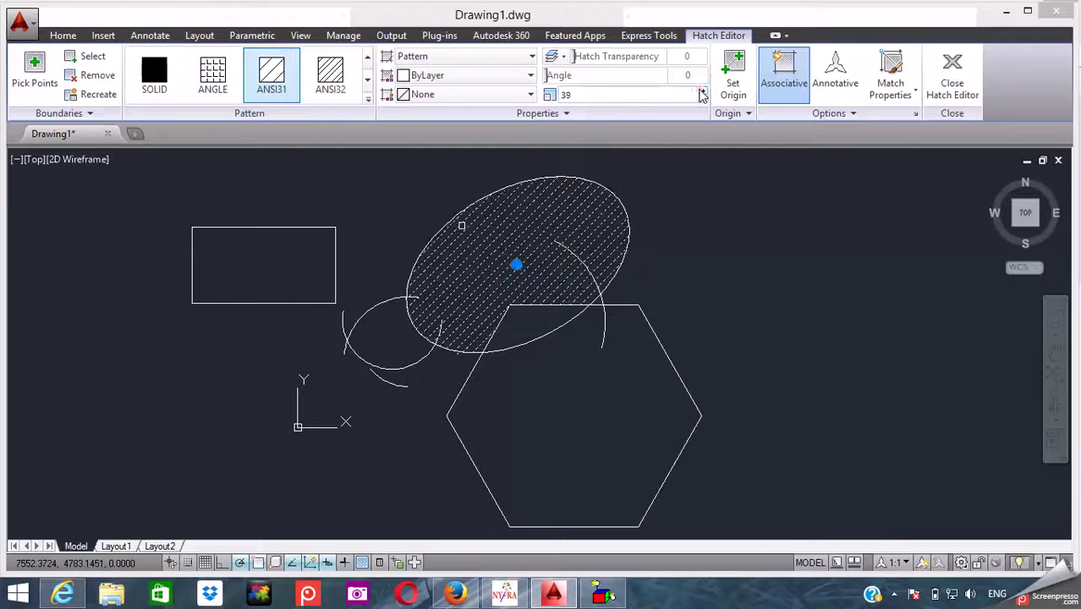
Raise the hatch scale the rest of the way to 45 for wider line spacing.
{"action": "left_click", "coordinate": [702, 90]}
{"action": "left_click", "coordinate": [702, 90]}
{"action": "left_click", "coordinate": [702, 90]}
{"action": "left_click", "coordinate": [702, 90]}
{"action": "left_click", "coordinate": [701, 90]}
{"action": "left_click", "coordinate": [702, 90]}
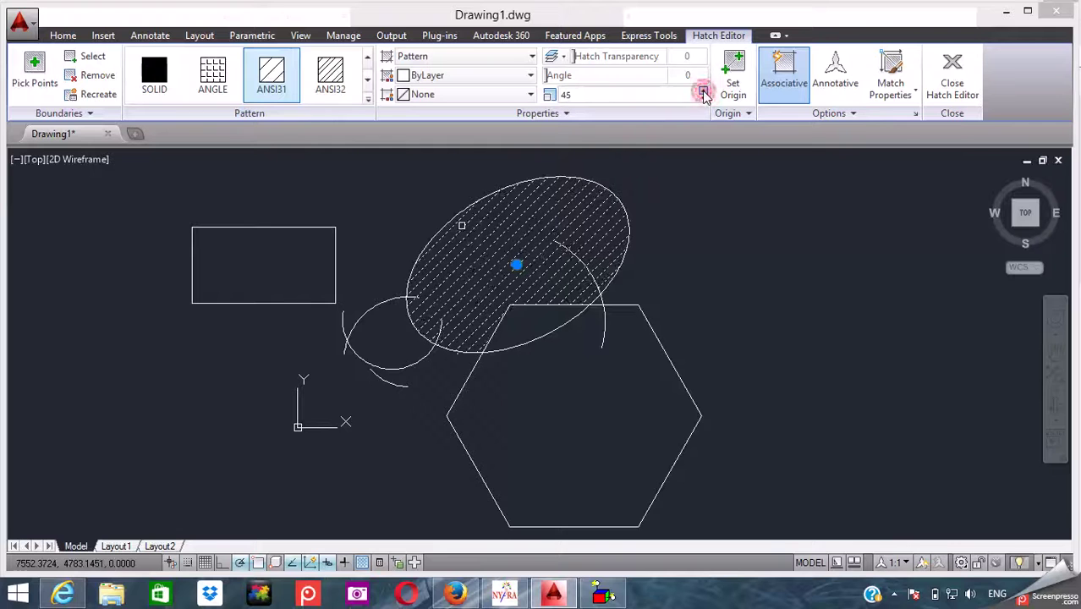
{"action": "left_click", "coordinate": [702, 90]}
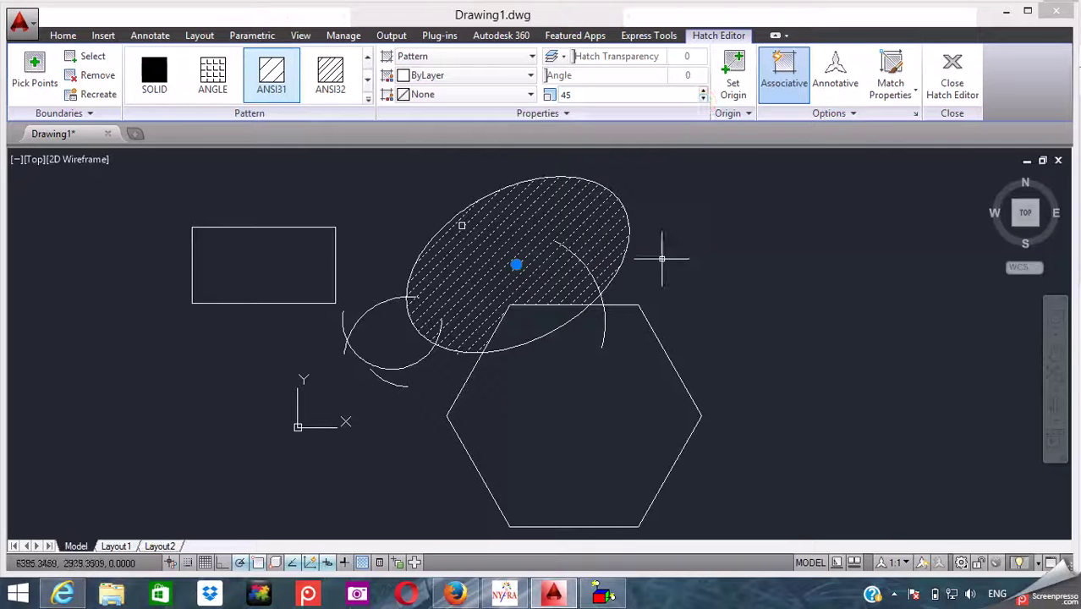
{"action": "left_click", "coordinate": [783, 302]}
{"action": "left_click", "coordinate": [778, 301]}
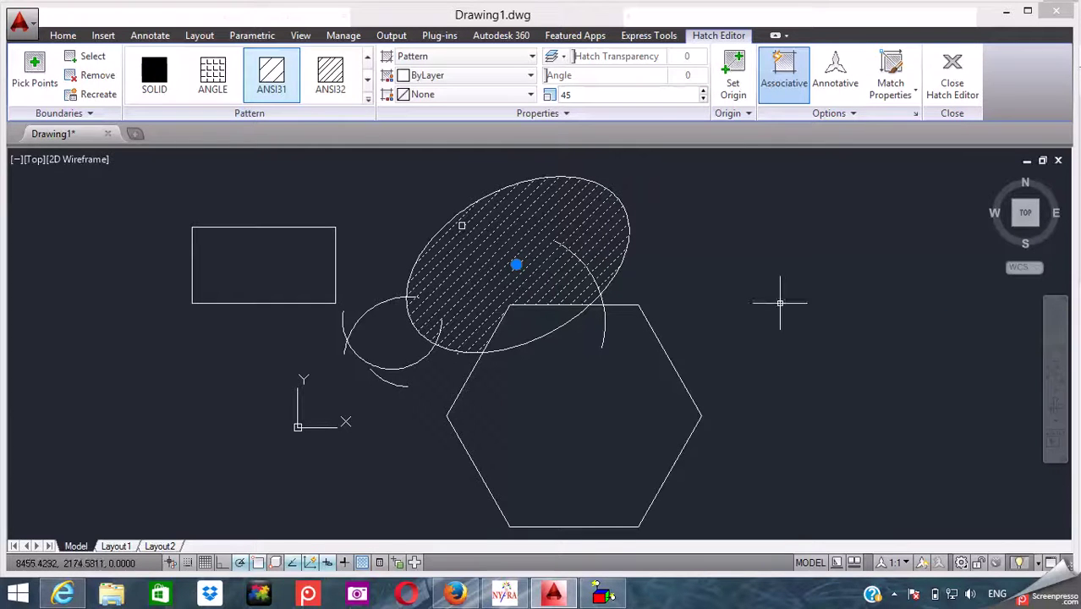
{"action": "scroll", "coordinate": [557, 315], "scroll_direction": "up", "scroll_amount": 5}
{"action": "scroll", "coordinate": [524, 249], "scroll_direction": "down", "scroll_amount": 5}
{"action": "scroll", "coordinate": [509, 273], "scroll_direction": "down", "scroll_amount": 1}
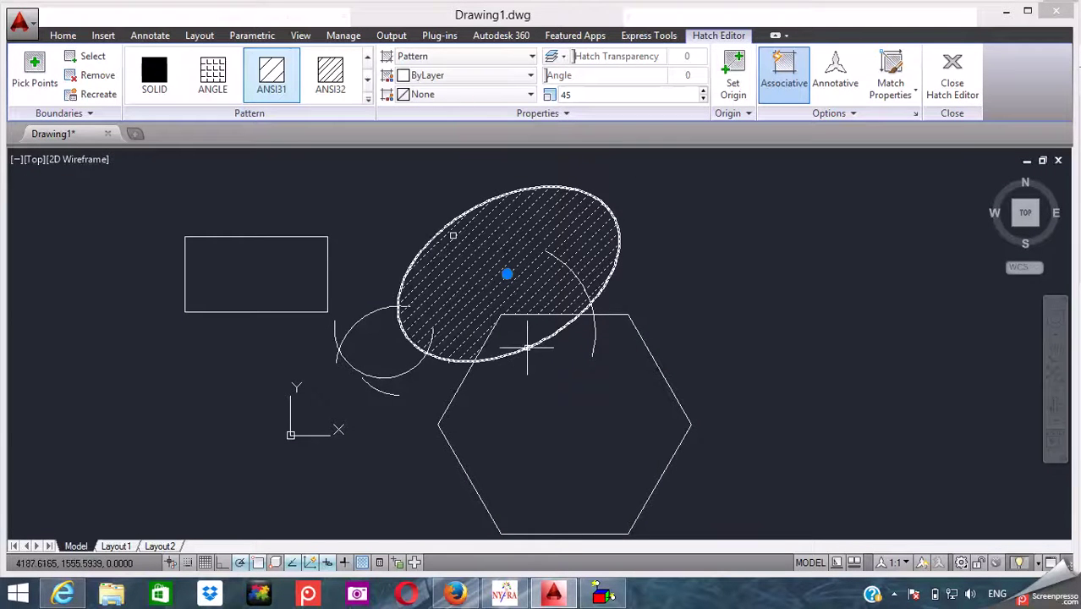
Move the rectangle 50 units straight down along the 270° polar direction.
{"action": "left_click", "coordinate": [63, 35]}
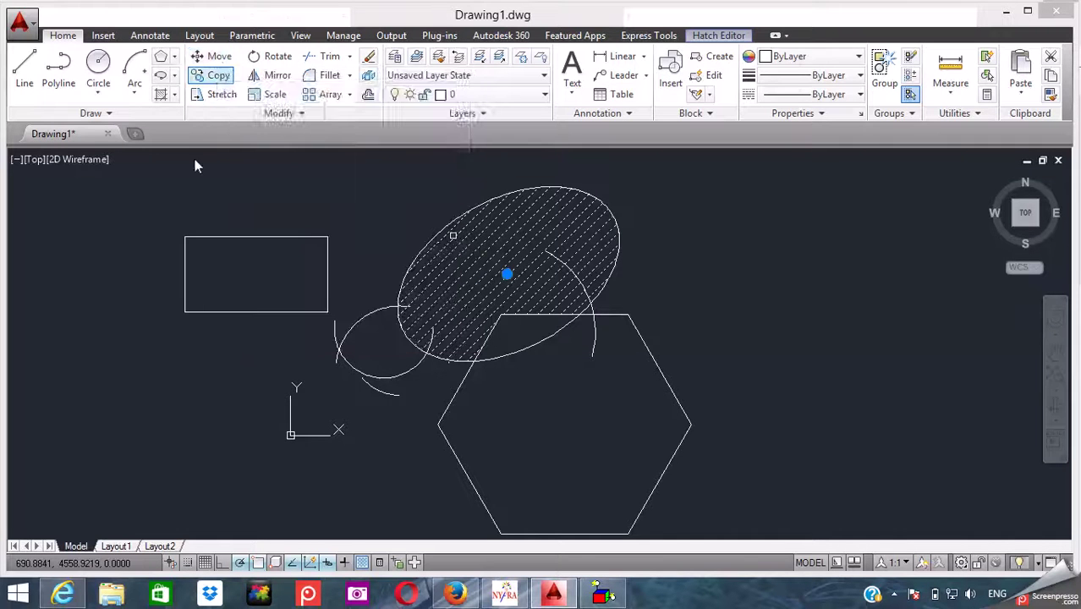
{"action": "left_click", "coordinate": [234, 238]}
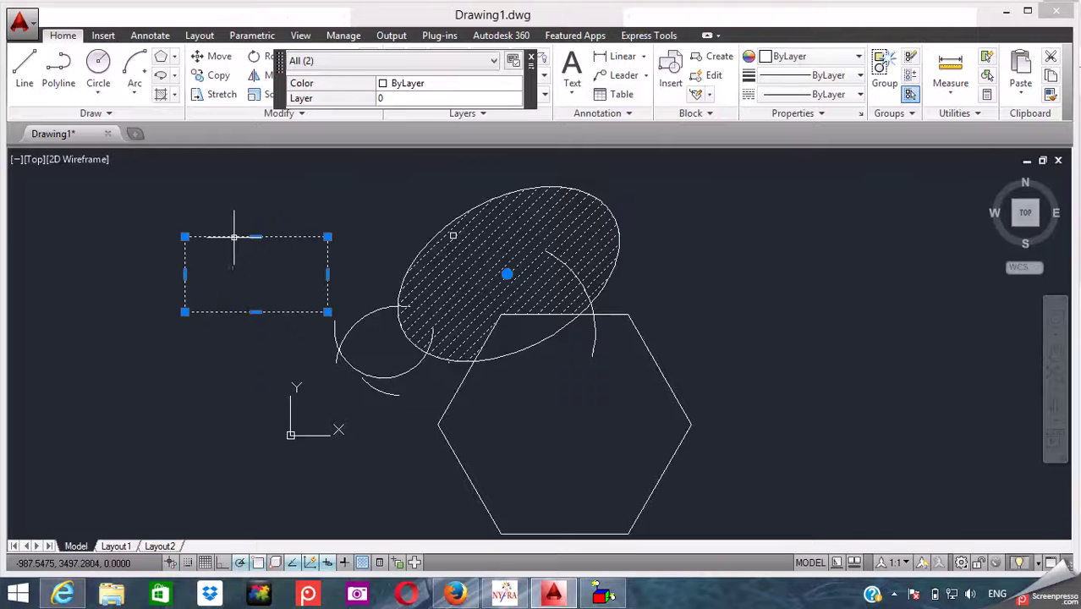
{"action": "left_click", "coordinate": [220, 64]}
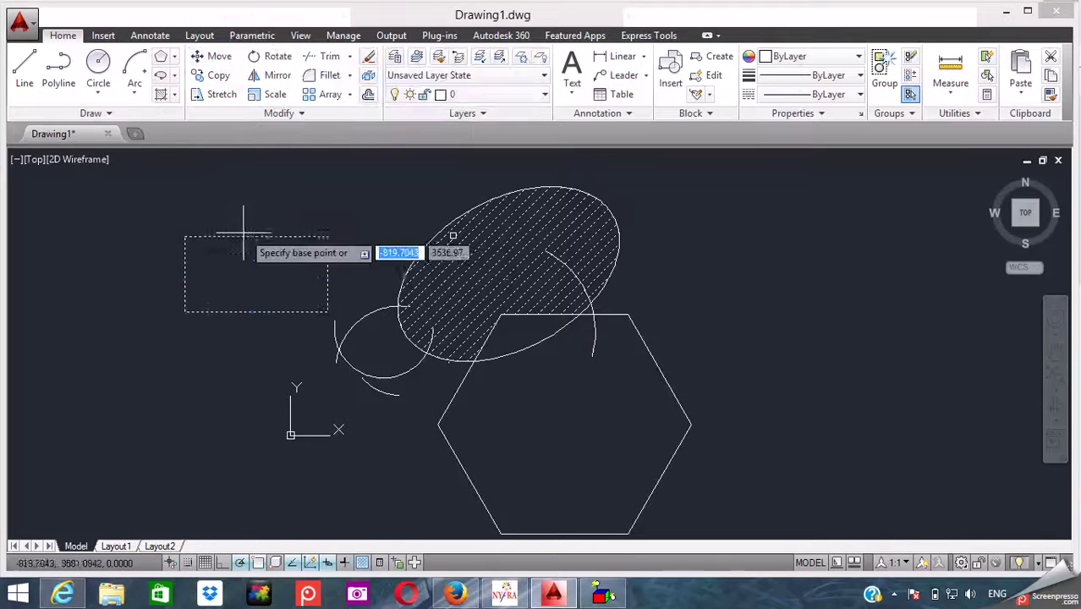
{"action": "left_click", "coordinate": [151, 240]}
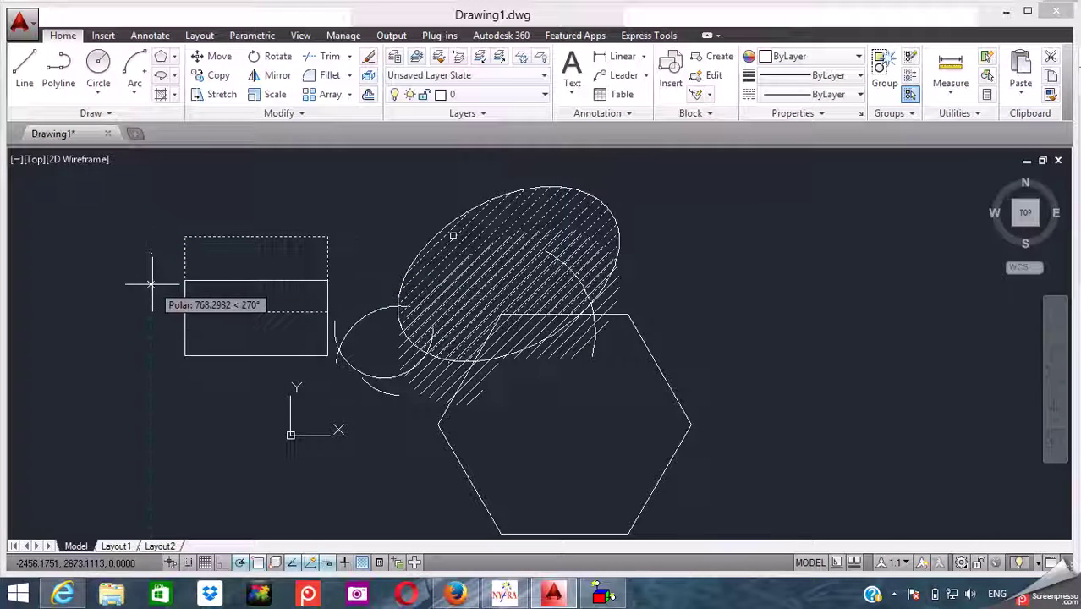
{"action": "type", "text": "50"}
{"action": "key", "text": "Return"}
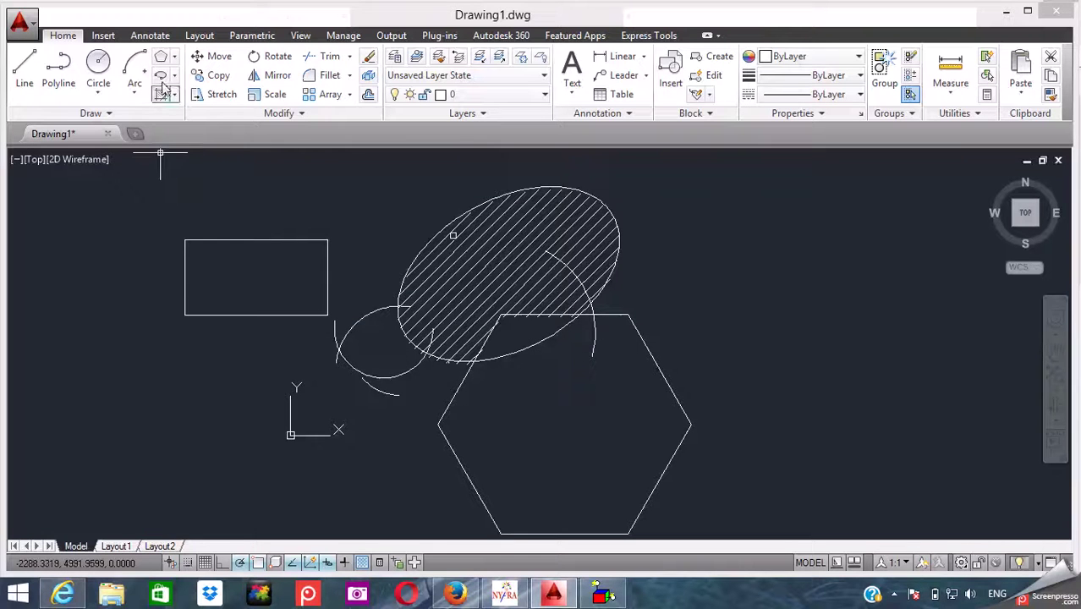
Move the rectangle a further 2000 units straight down.
{"action": "left_click", "coordinate": [211, 65]}
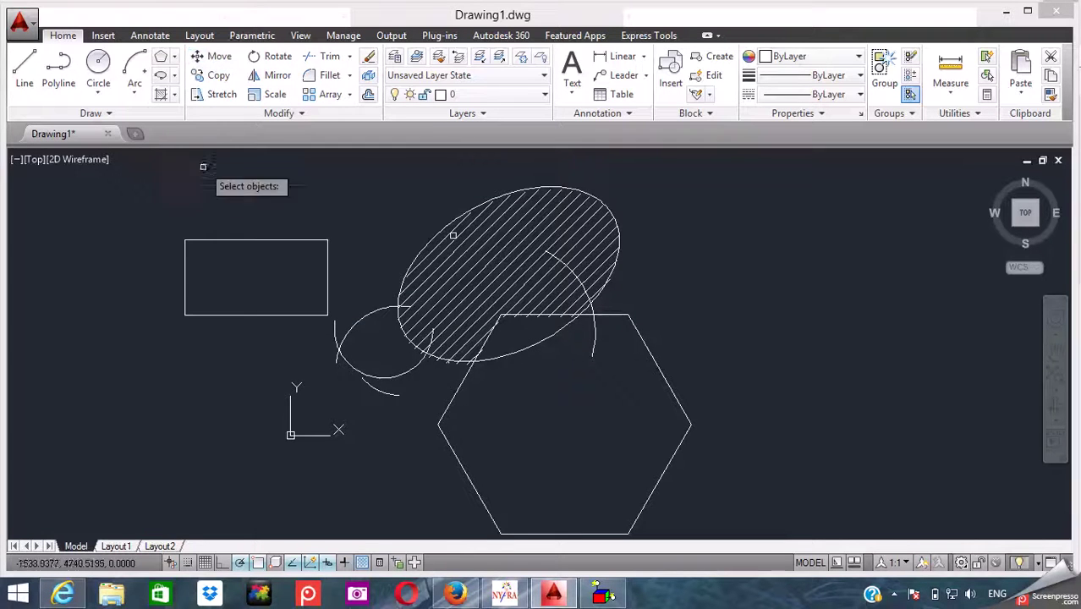
{"action": "left_click", "coordinate": [215, 241]}
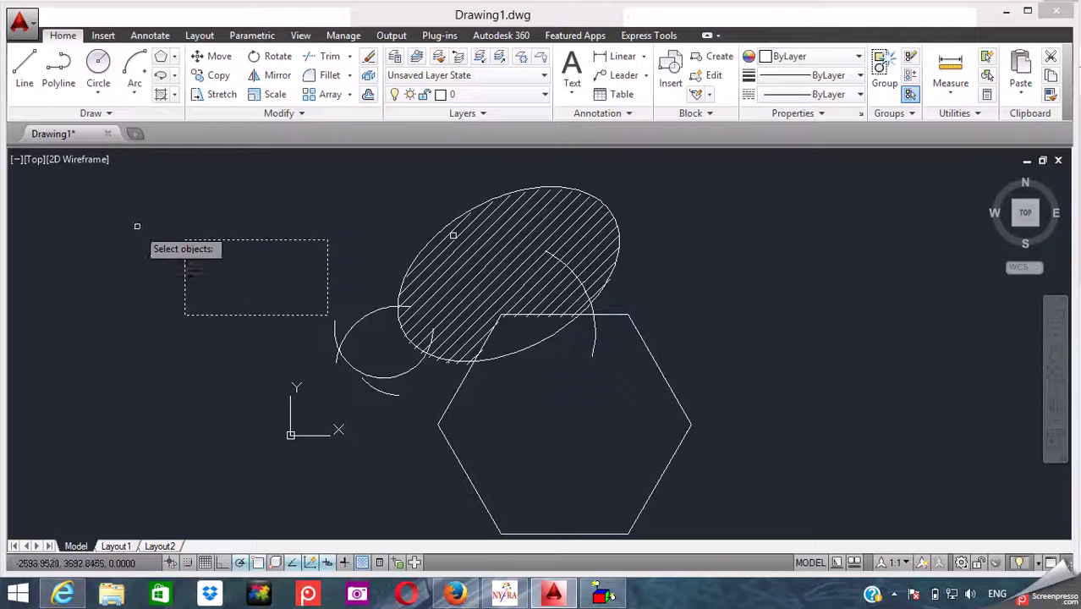
{"action": "key", "text": "Return"}
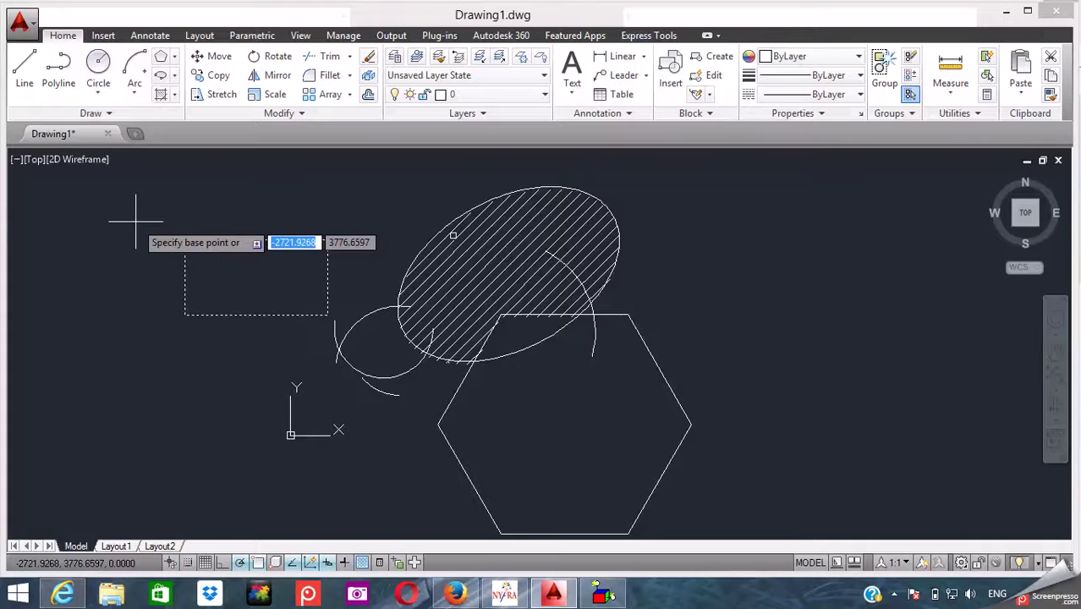
{"action": "left_click", "coordinate": [135, 222]}
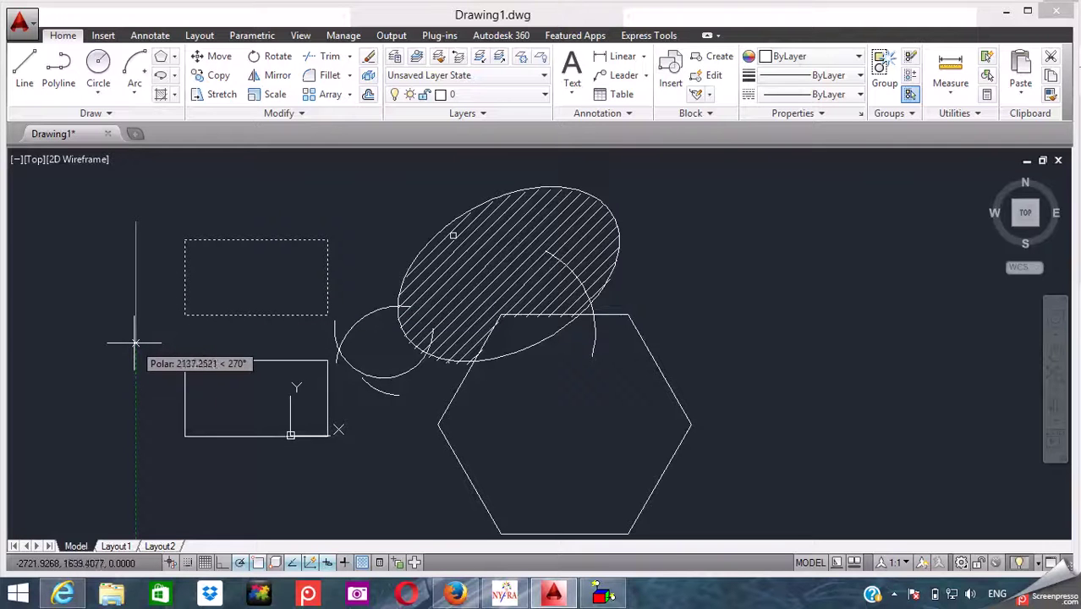
{"action": "type", "text": "2000"}
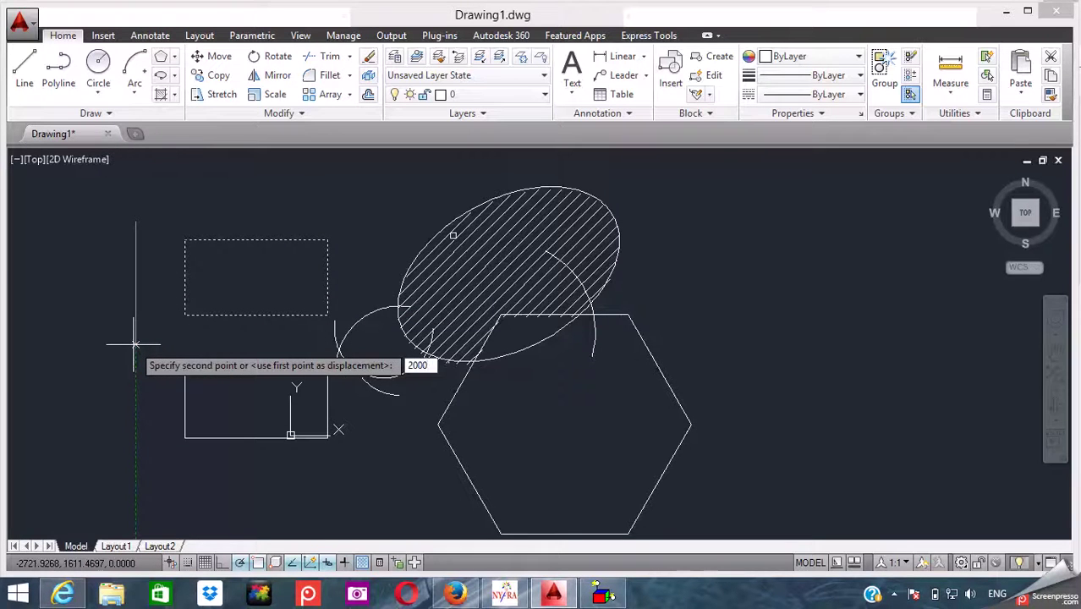
{"action": "key", "text": "Return"}
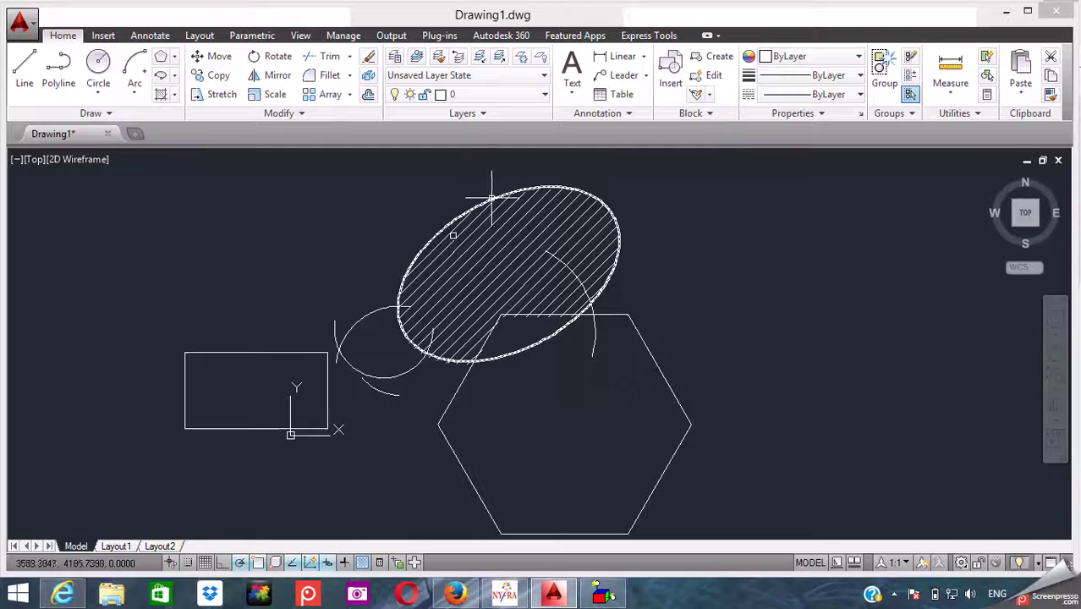
Move the hatched ellipse 2500 units to the left.
{"action": "left_click", "coordinate": [679, 176]}
{"action": "left_click", "coordinate": [584, 215]}
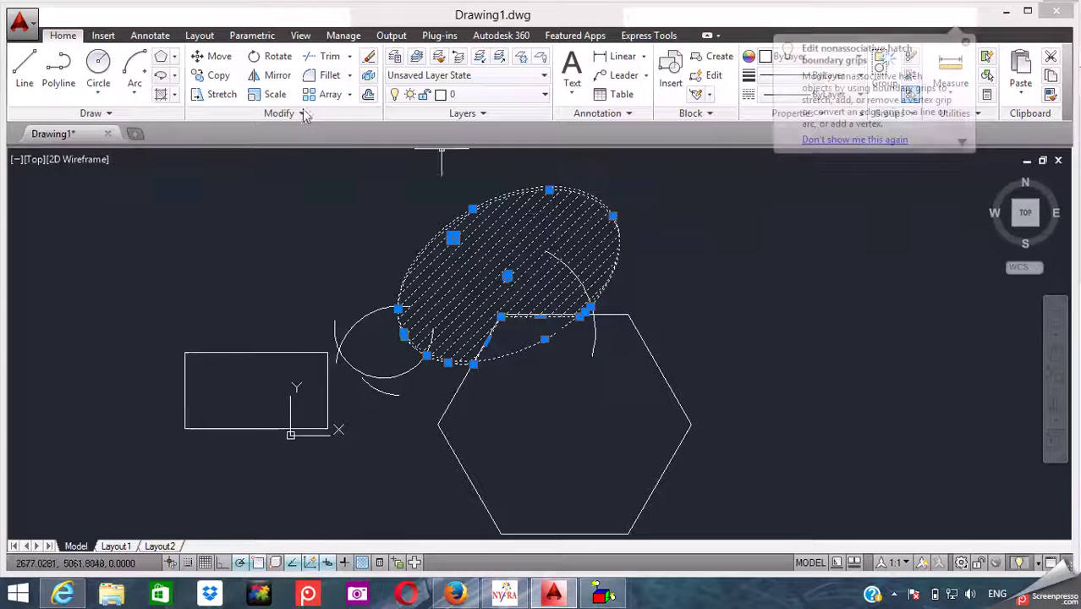
{"action": "left_click", "coordinate": [219, 57]}
{"action": "left_click", "coordinate": [322, 234]}
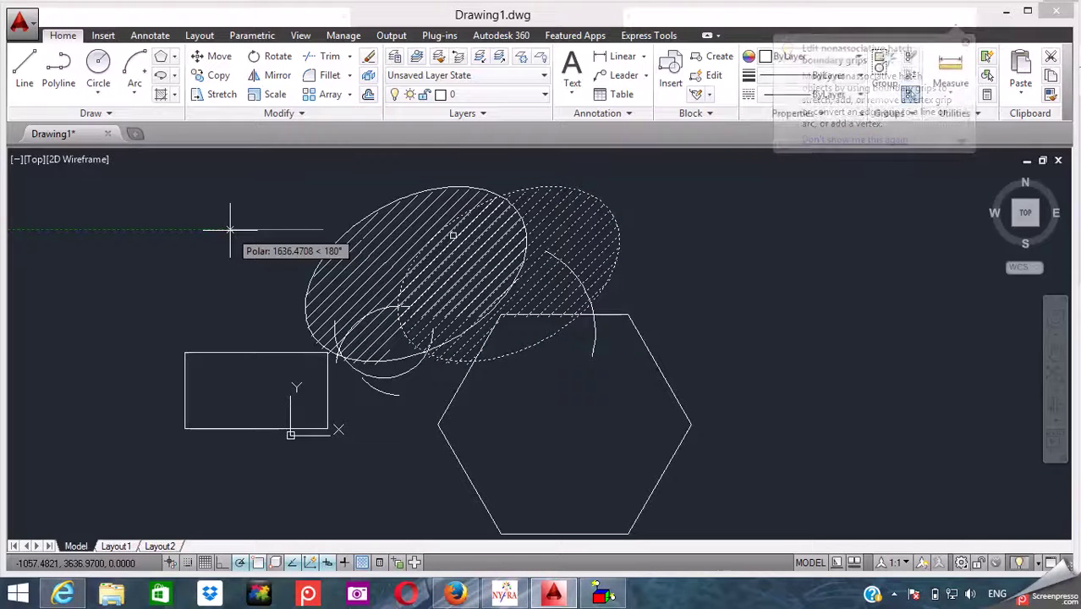
{"action": "type", "text": "2500"}
{"action": "key", "text": "Return"}
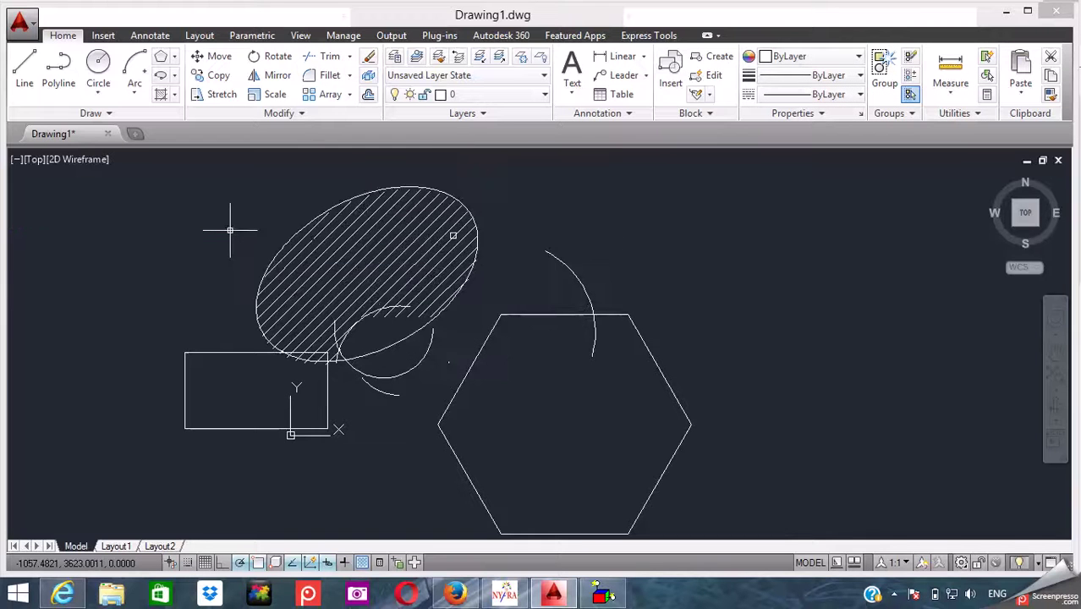
Move the arc right of the ellipse 2500 units to the left.
{"action": "left_click", "coordinate": [582, 283]}
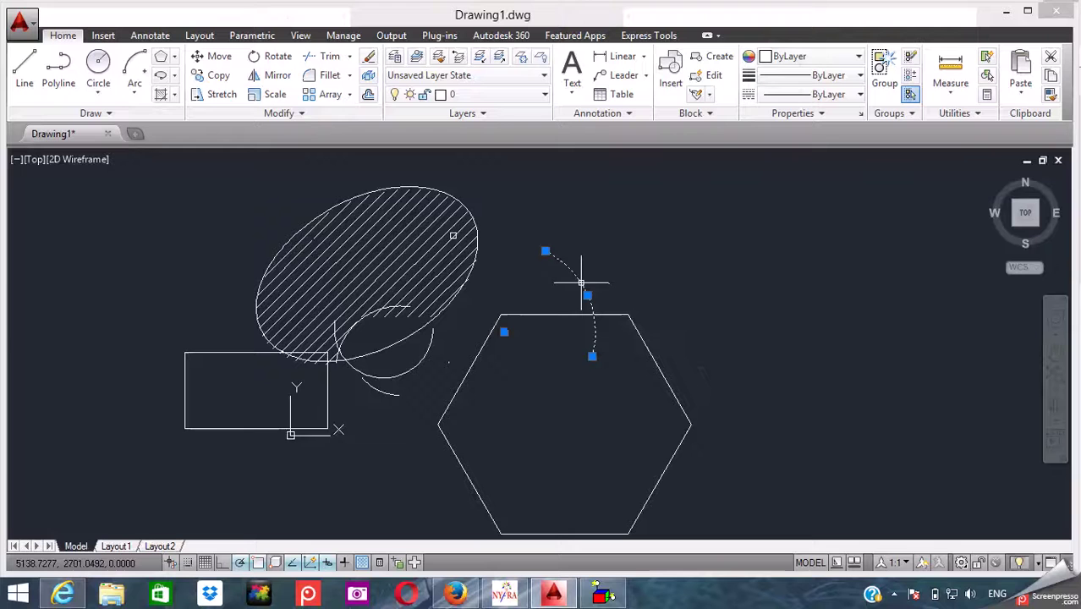
{"action": "key", "text": "space"}
{"action": "left_click", "coordinate": [658, 249]}
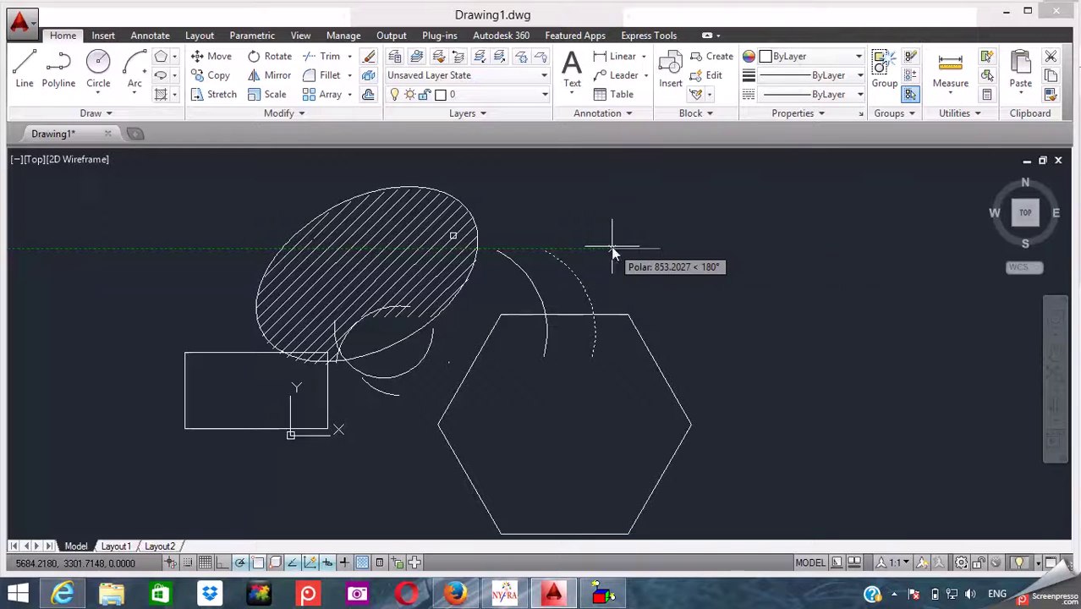
{"action": "type", "text": "2500"}
{"action": "key", "text": "Return"}
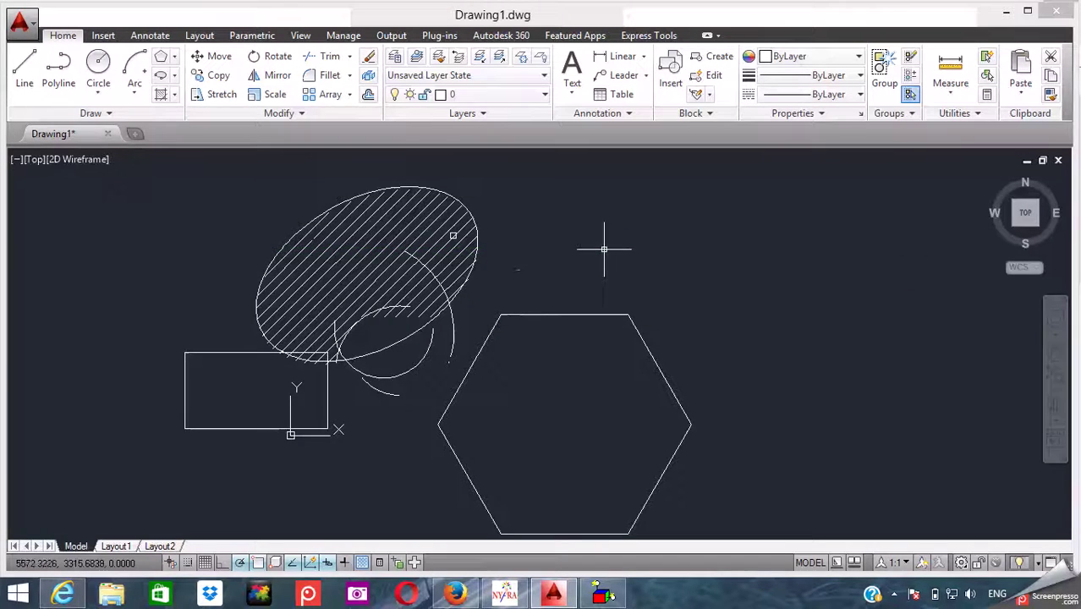
Raise the hexagon 100 units with the M (Move) command.
{"action": "left_click", "coordinate": [601, 341]}
{"action": "left_click", "coordinate": [537, 245]}
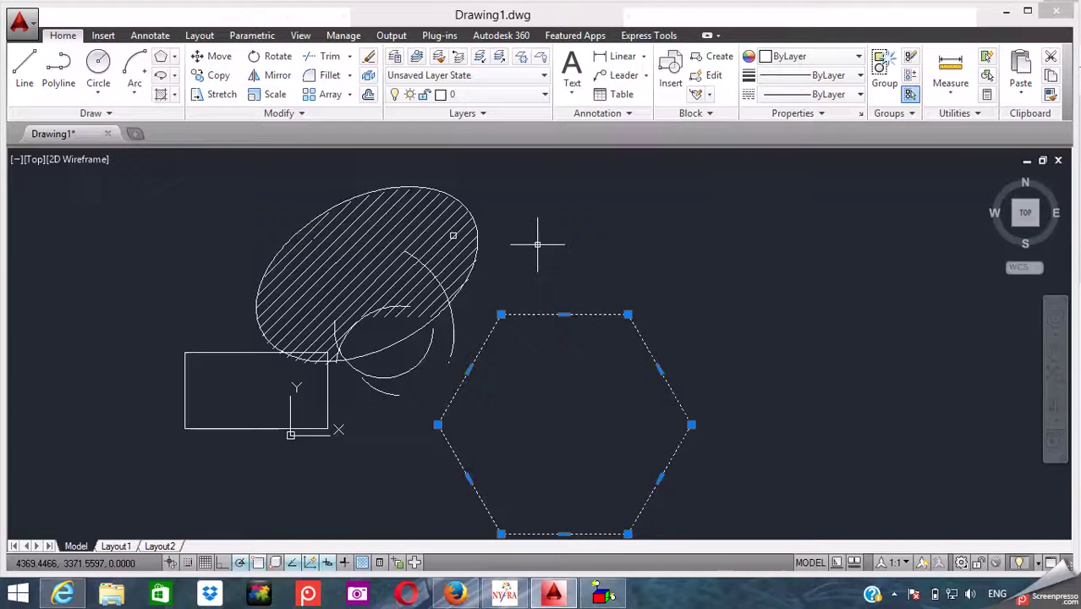
{"action": "type", "text": "m"}
{"action": "key", "text": "Return"}
{"action": "left_click", "coordinate": [556, 272]}
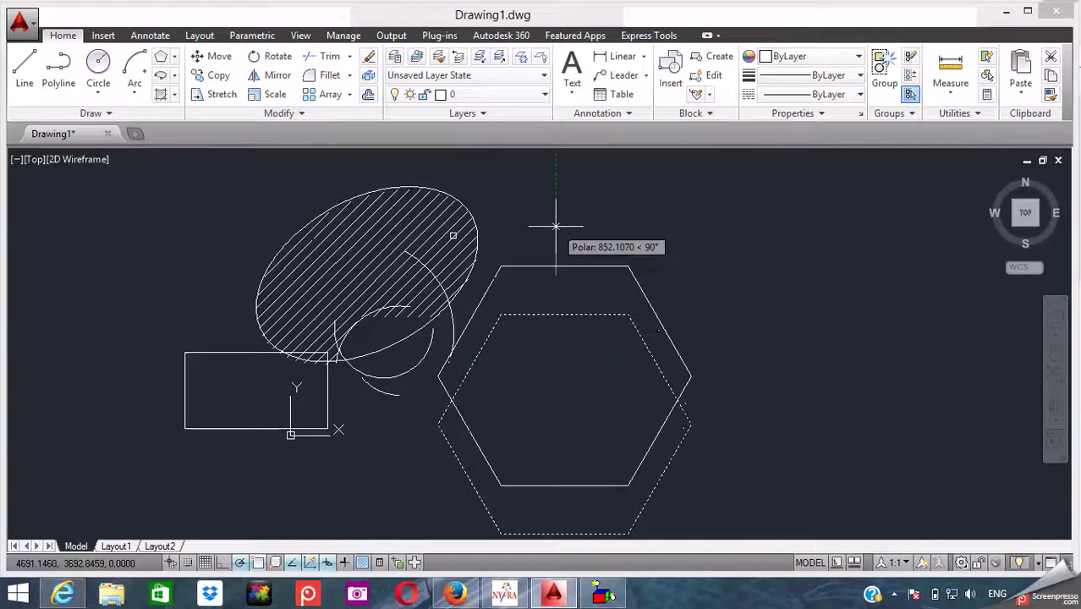
{"action": "type", "text": "100"}
{"action": "key", "text": "Return"}
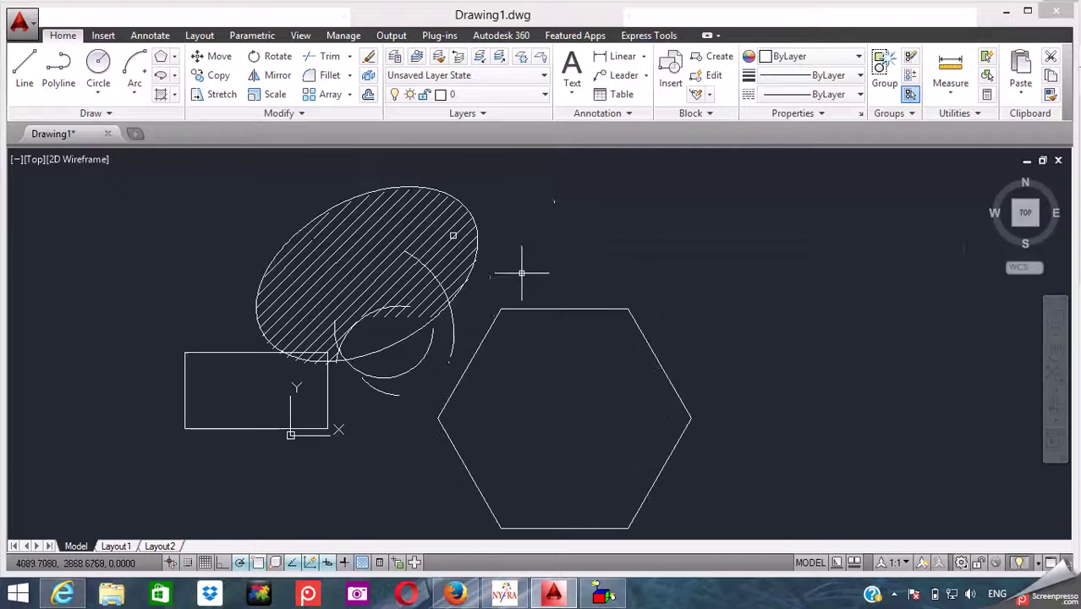
Start Copy, select the hexagon and set the copy base point at its lower corner.
{"action": "scroll", "coordinate": [369, 309], "scroll_direction": "up", "scroll_amount": 3}
{"action": "scroll", "coordinate": [368, 309], "scroll_direction": "down", "scroll_amount": 3}
{"action": "scroll", "coordinate": [374, 306], "scroll_direction": "up", "scroll_amount": 3}
{"action": "scroll", "coordinate": [402, 294], "scroll_direction": "down", "scroll_amount": 3}
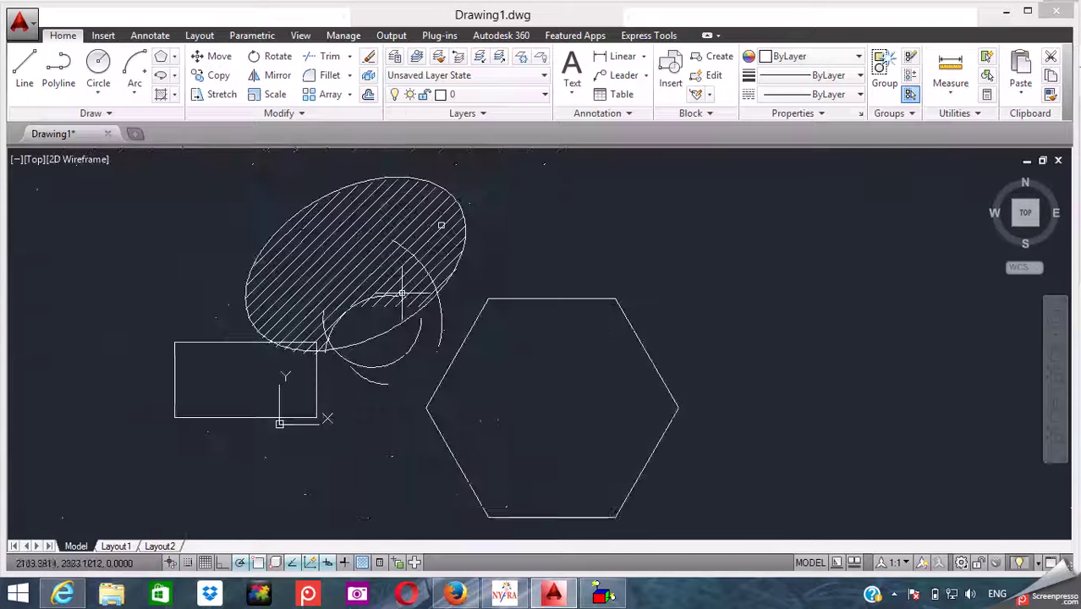
{"action": "left_click", "coordinate": [222, 76]}
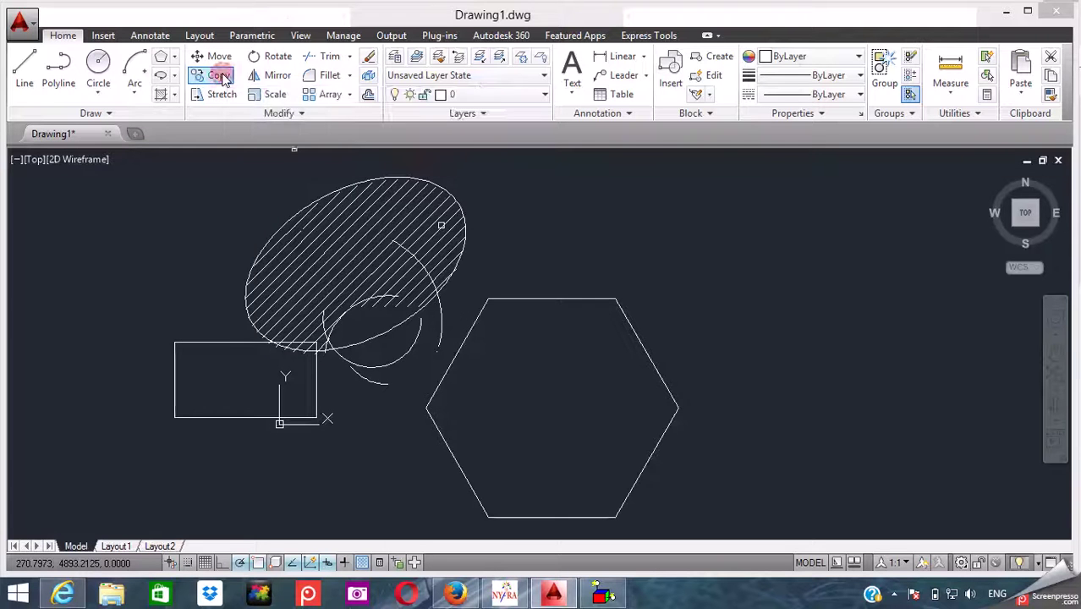
{"action": "left_click", "coordinate": [546, 300]}
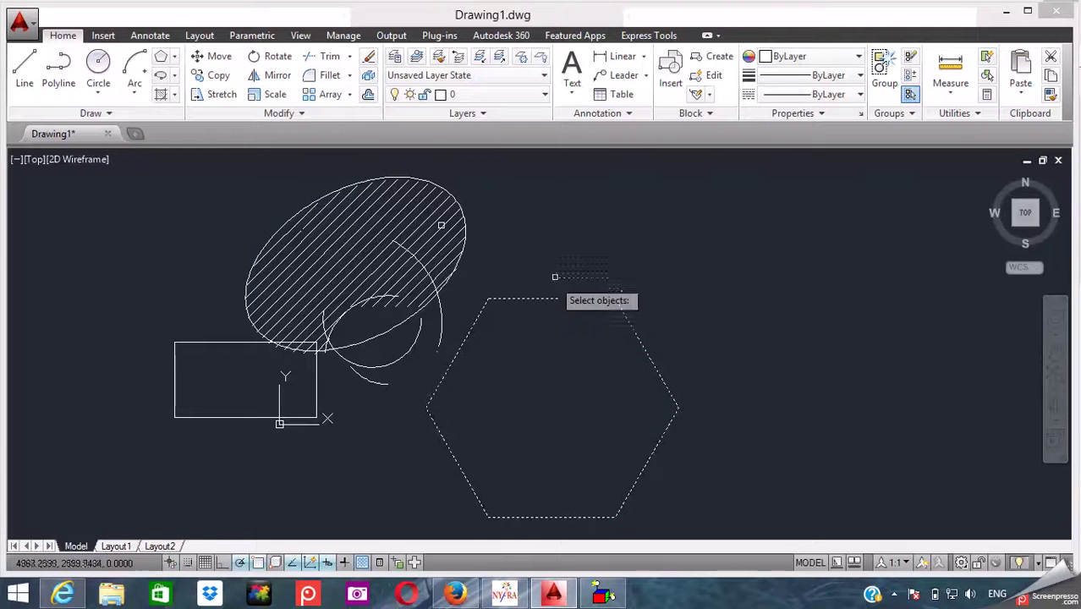
{"action": "left_click", "coordinate": [559, 262]}
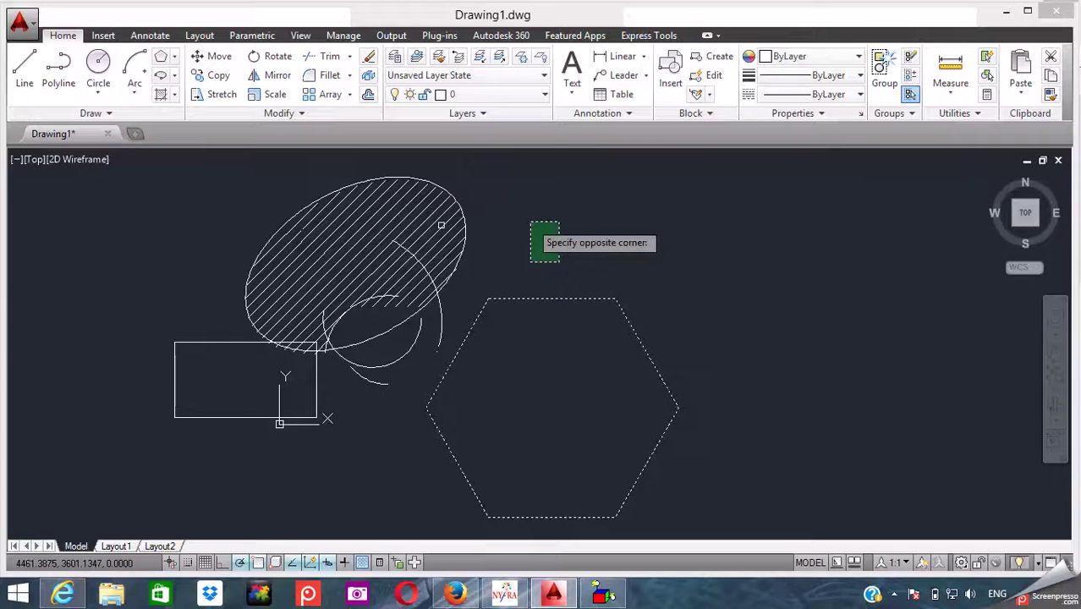
{"action": "left_click", "coordinate": [529, 222]}
{"action": "left_click", "coordinate": [688, 267]}
{"action": "left_click", "coordinate": [551, 360]}
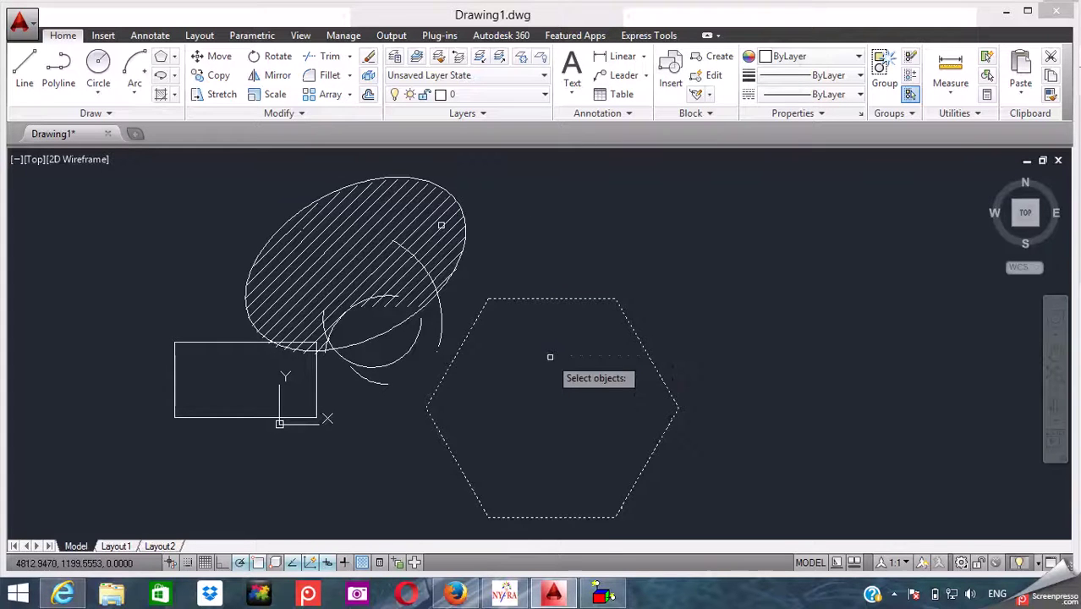
{"action": "key", "text": "Return"}
{"action": "left_click", "coordinate": [558, 360]}
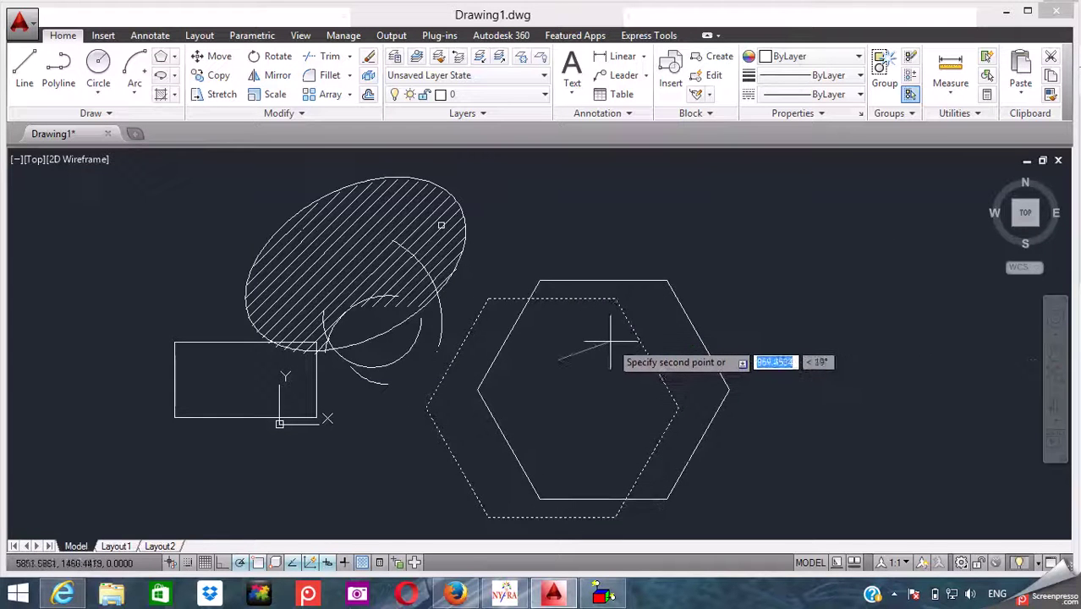
Place three overlapping hexagon copies up and to the right, the last at a snapped endpoint.
{"action": "left_click", "coordinate": [653, 317]}
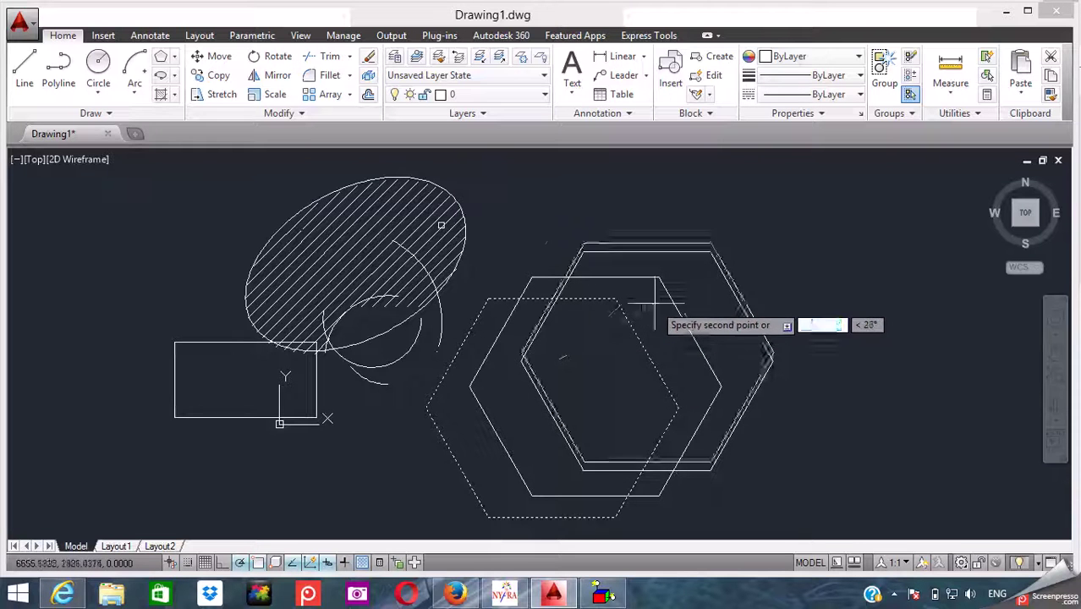
{"action": "left_click", "coordinate": [584, 251]}
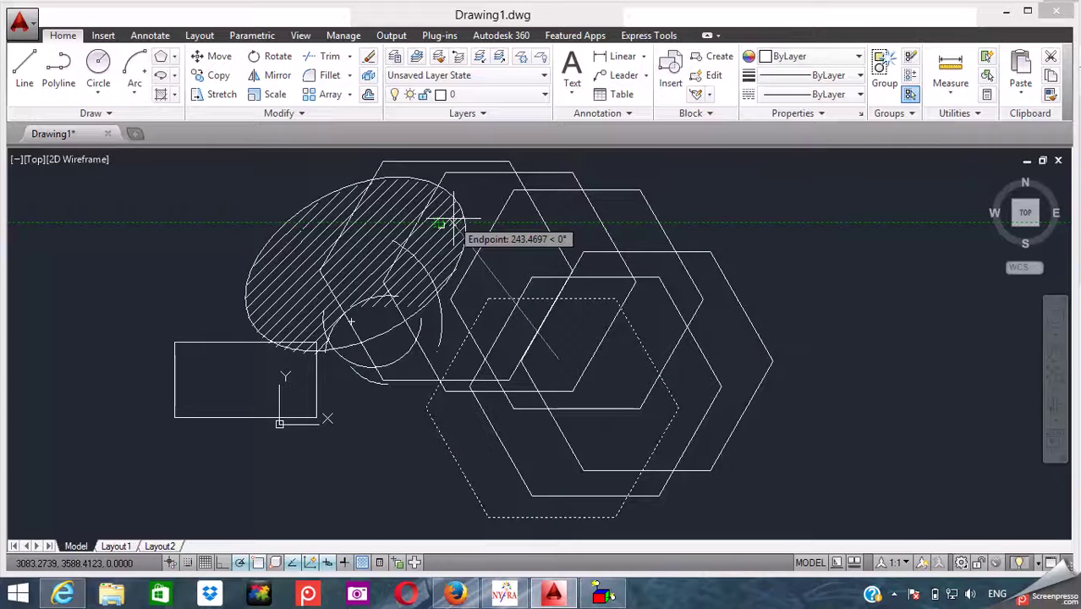
{"action": "left_click", "coordinate": [440, 224]}
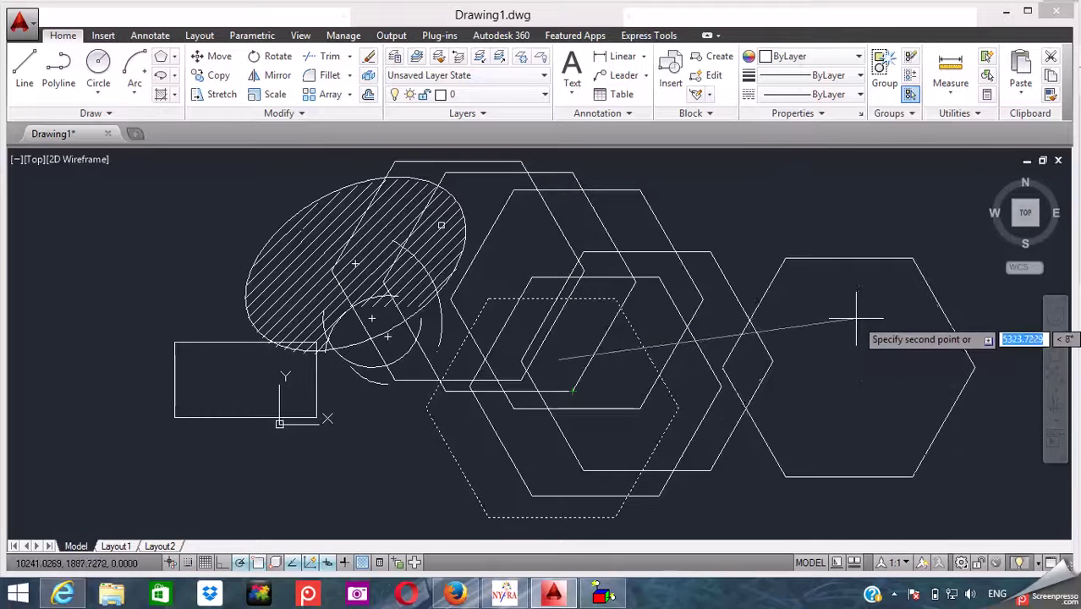
{"action": "key", "text": "Escape"}
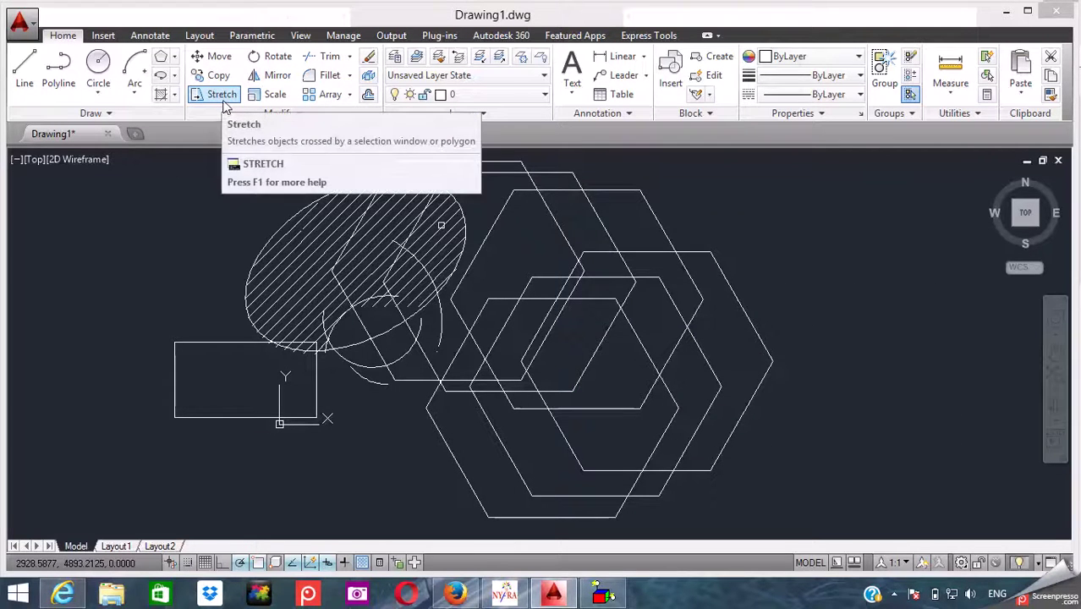
Stretch the rectangle's left side outward using a crossing window.
{"action": "left_click", "coordinate": [224, 101]}
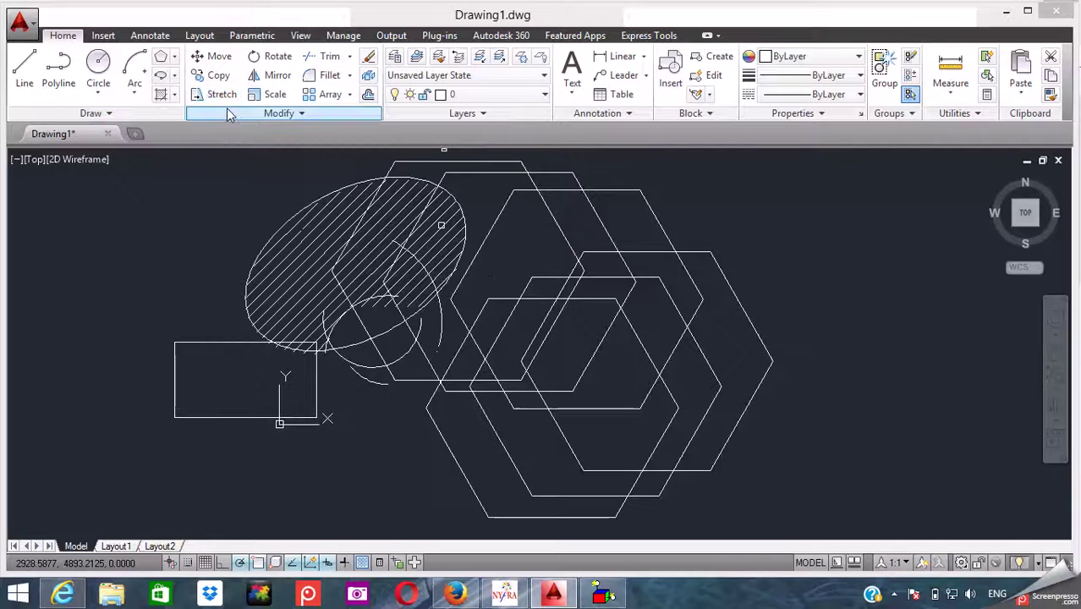
{"action": "left_click", "coordinate": [220, 96]}
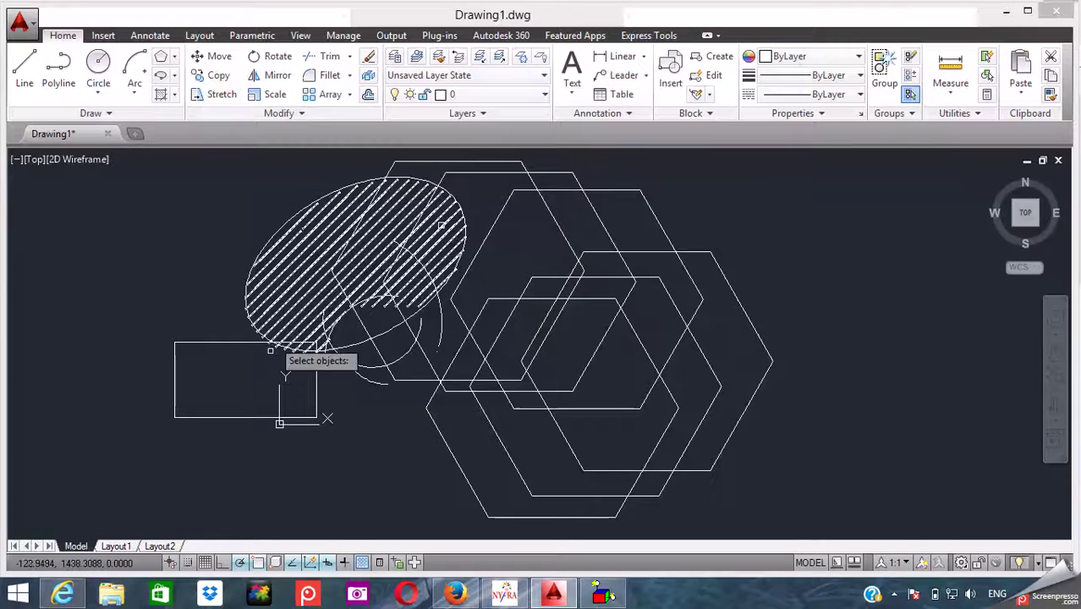
{"action": "left_click", "coordinate": [206, 301]}
{"action": "left_click", "coordinate": [133, 383]}
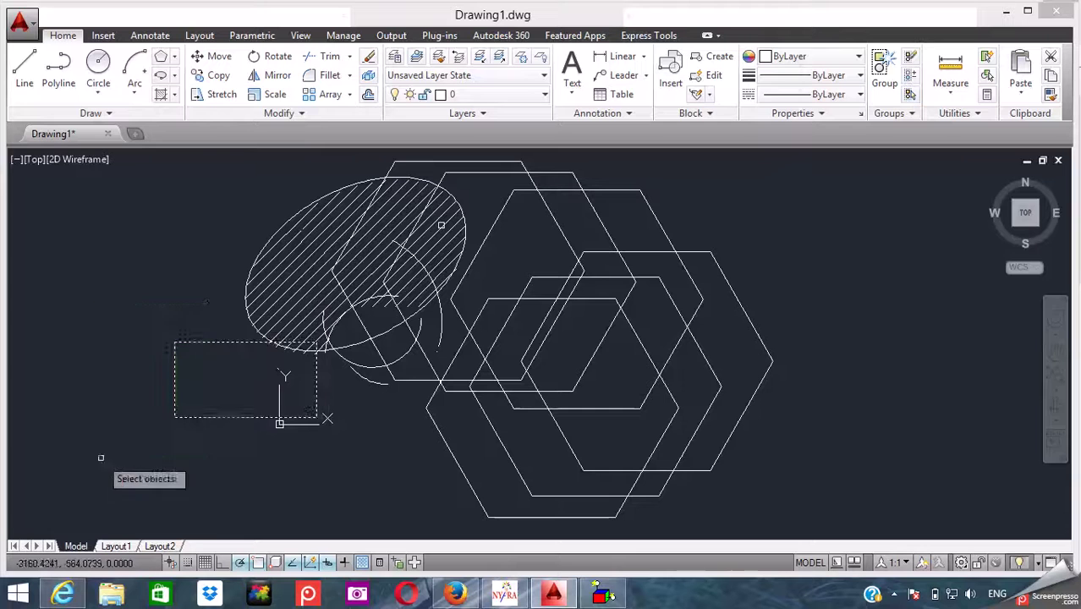
{"action": "left_click", "coordinate": [193, 449]}
{"action": "left_click", "coordinate": [147, 464]}
{"action": "key", "text": "Return"}
{"action": "left_click", "coordinate": [207, 453]}
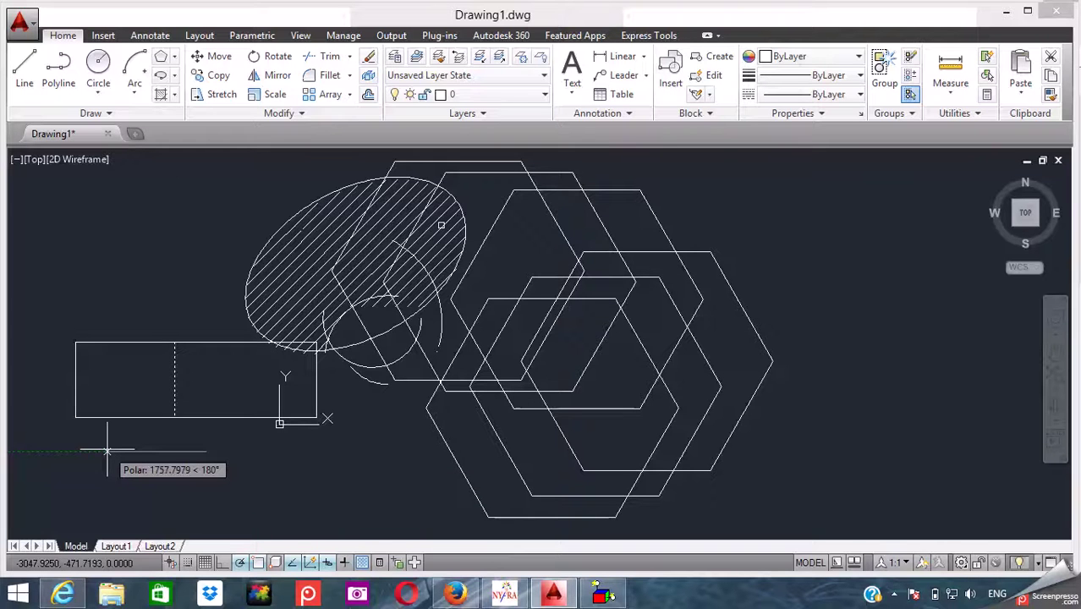
Stretch the rectangle's bottom edge downward to make it taller.
{"action": "left_click", "coordinate": [47, 398]}
{"action": "left_click", "coordinate": [414, 492]}
{"action": "left_click", "coordinate": [362, 394]}
{"action": "left_click", "coordinate": [60, 476]}
{"action": "key", "text": "Return"}
{"action": "left_click", "coordinate": [160, 453]}
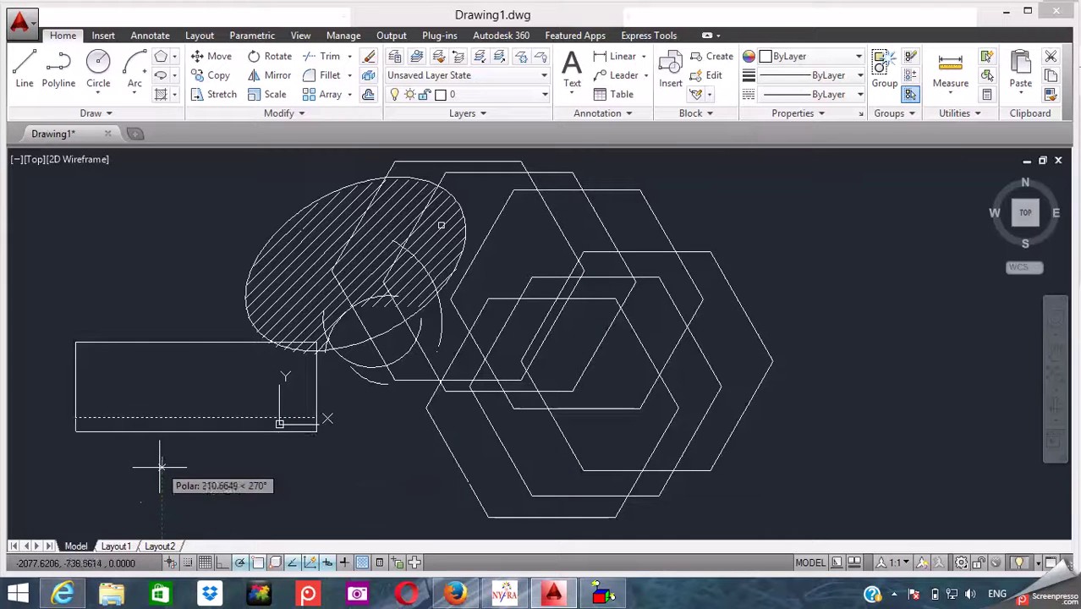
{"action": "left_click", "coordinate": [159, 511]}
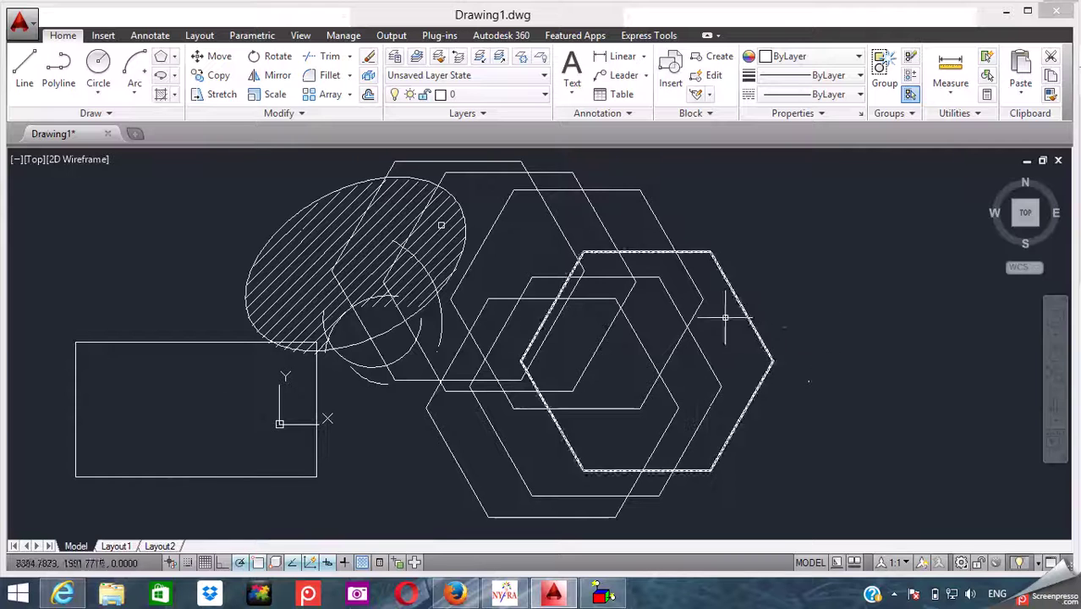
Rotate the enlarged rectangle 45° about a point inside it.
{"action": "left_click", "coordinate": [280, 65]}
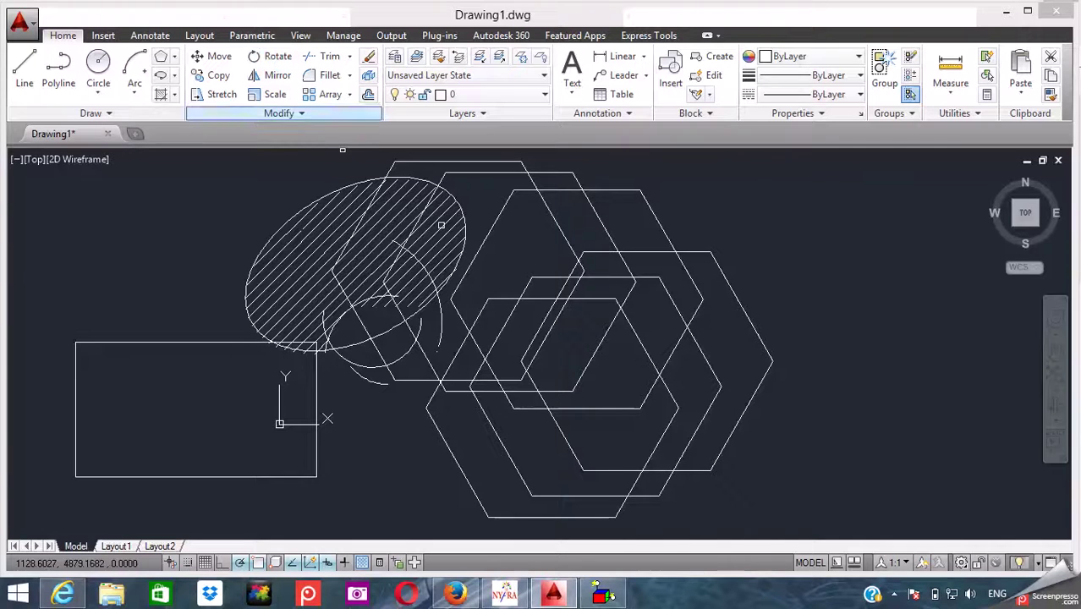
{"action": "left_click", "coordinate": [143, 346]}
{"action": "key", "text": "Return"}
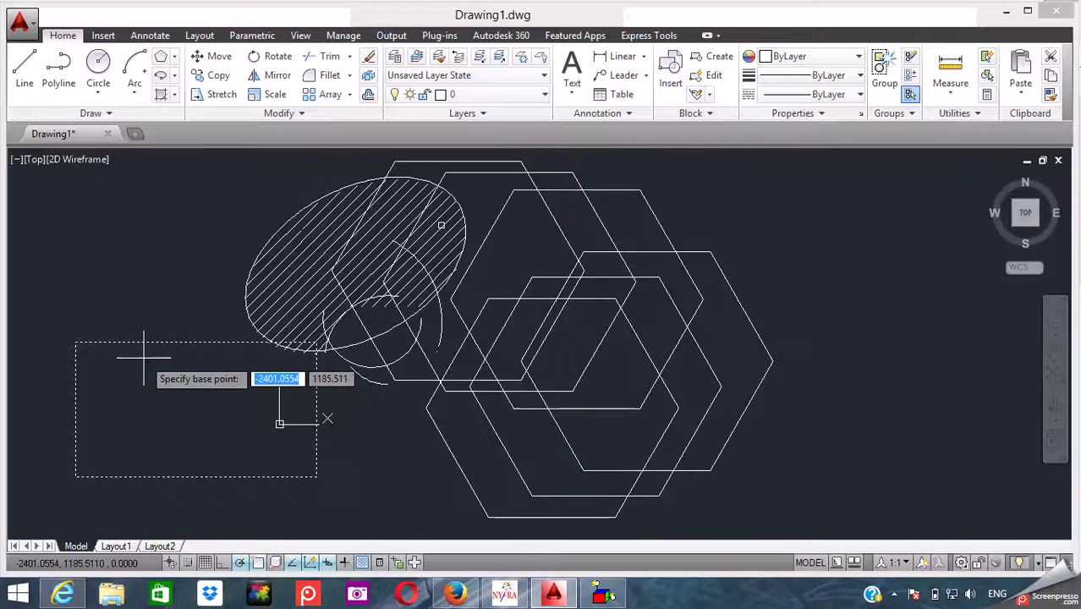
{"action": "left_click", "coordinate": [143, 357]}
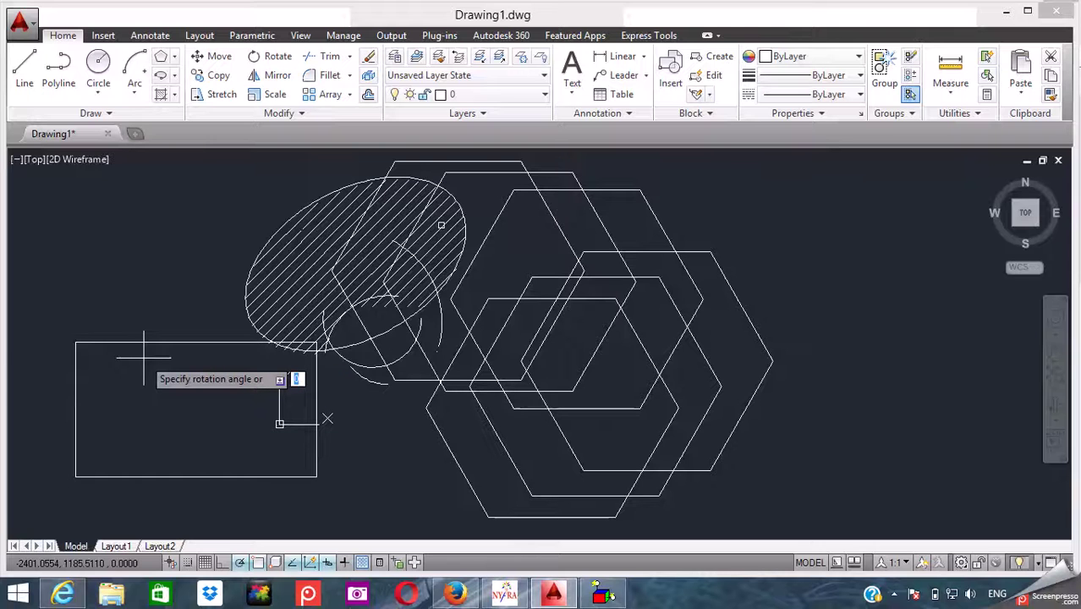
{"action": "type", "text": "45"}
{"action": "key", "text": "Return"}
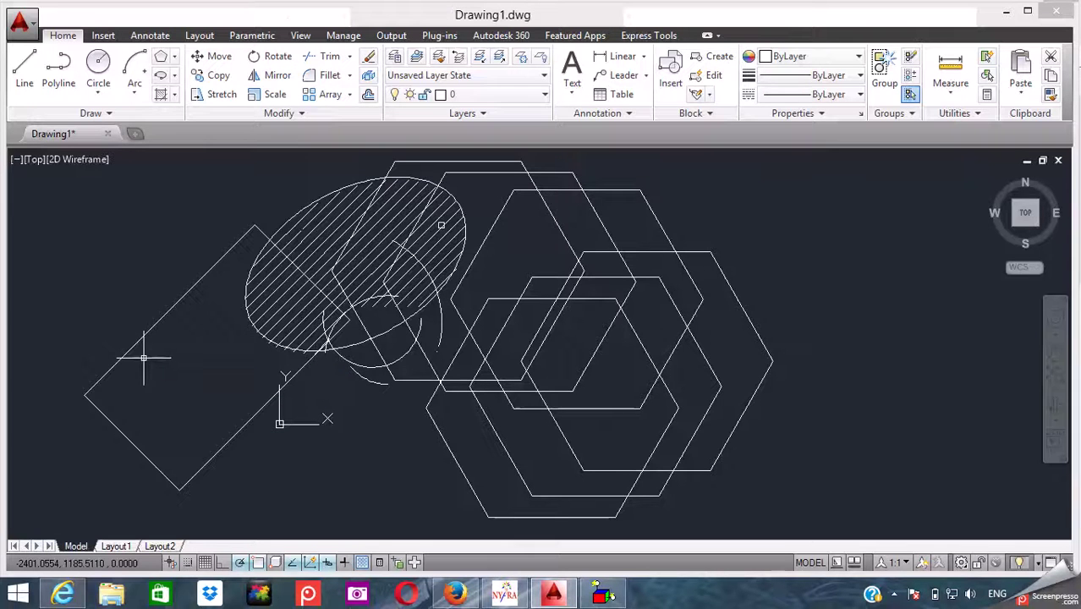
Mirror all objects across a vertical line at the right, keeping the source objects.
{"action": "left_click", "coordinate": [273, 78]}
{"action": "scroll", "coordinate": [397, 314], "scroll_direction": "up", "scroll_amount": 5}
{"action": "scroll", "coordinate": [404, 327], "scroll_direction": "down", "scroll_amount": 5}
{"action": "scroll", "coordinate": [404, 326], "scroll_direction": "down", "scroll_amount": 2}
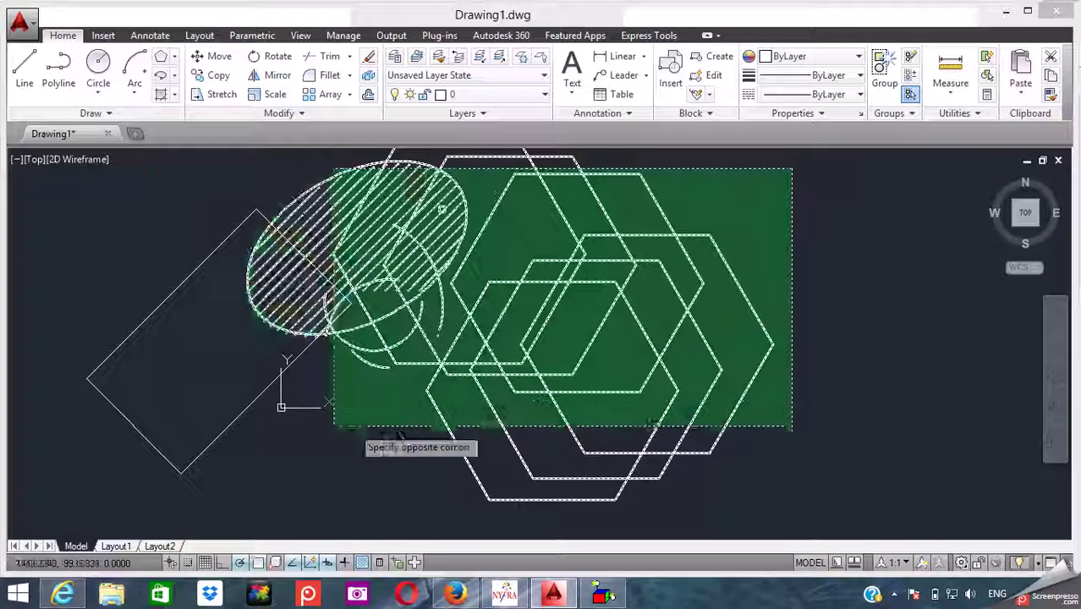
{"action": "left_click", "coordinate": [114, 514]}
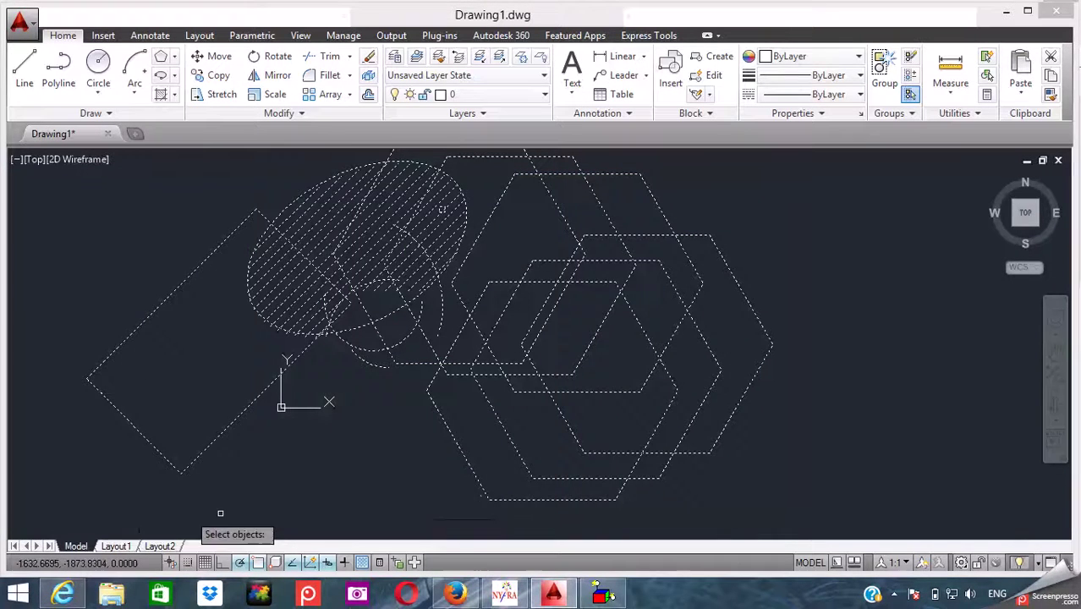
{"action": "key", "text": "Return"}
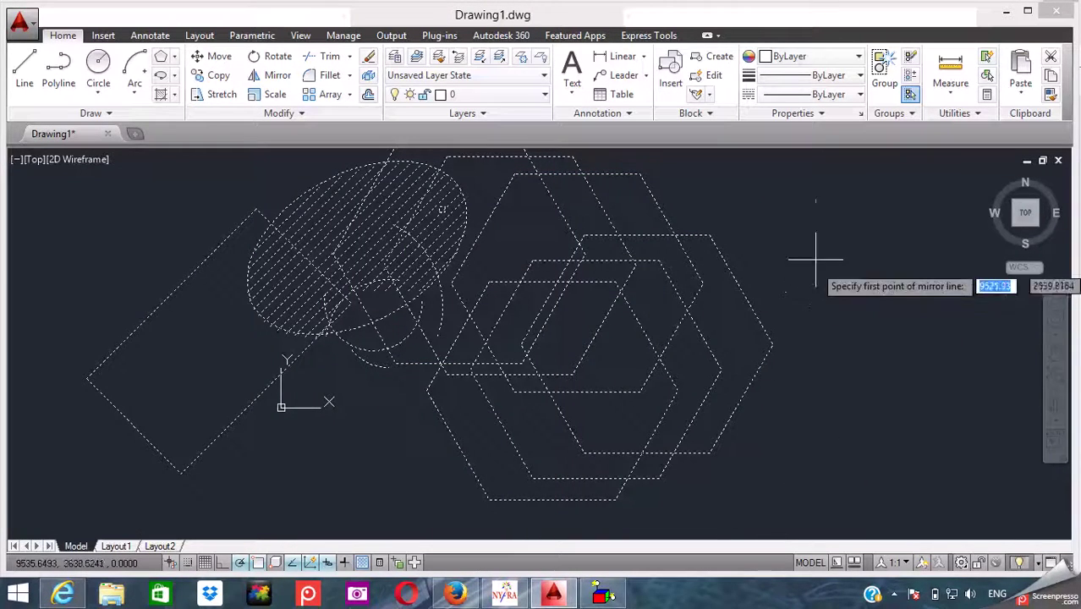
{"action": "left_click", "coordinate": [819, 203]}
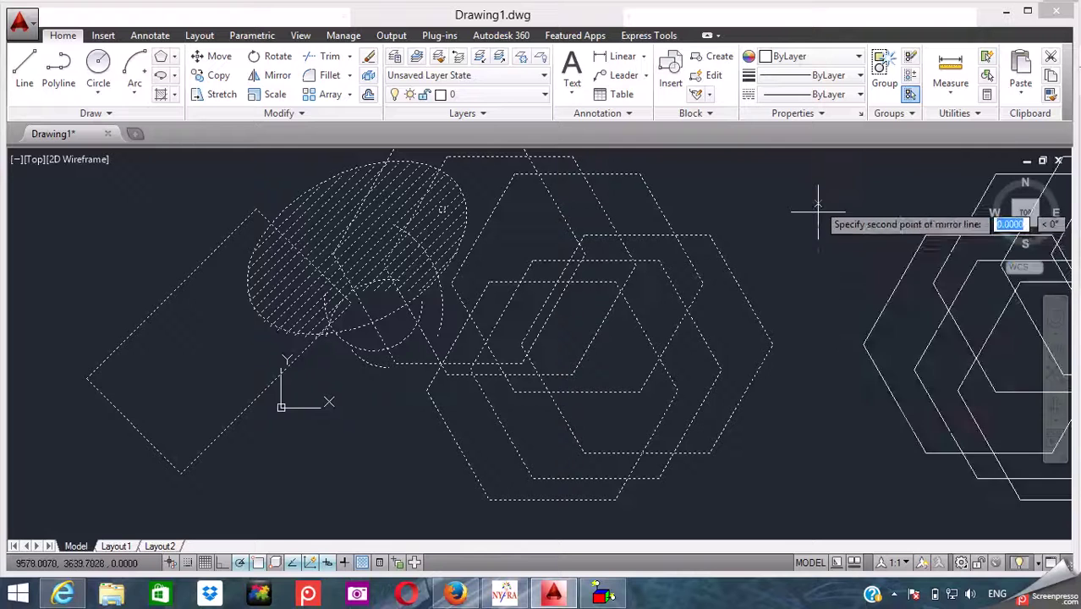
{"action": "left_click", "coordinate": [819, 461]}
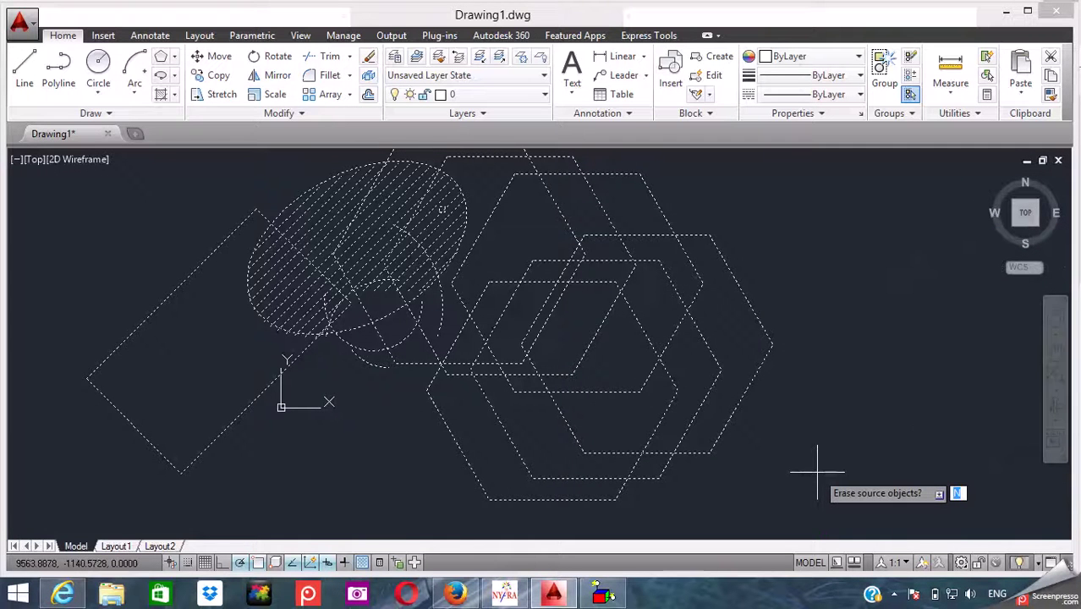
{"action": "key", "text": "Return"}
{"action": "scroll", "coordinate": [705, 381], "scroll_direction": "up", "scroll_amount": 5}
{"action": "scroll", "coordinate": [700, 383], "scroll_direction": "down", "scroll_amount": 3}
{"action": "scroll", "coordinate": [693, 384], "scroll_direction": "down", "scroll_amount": 3}
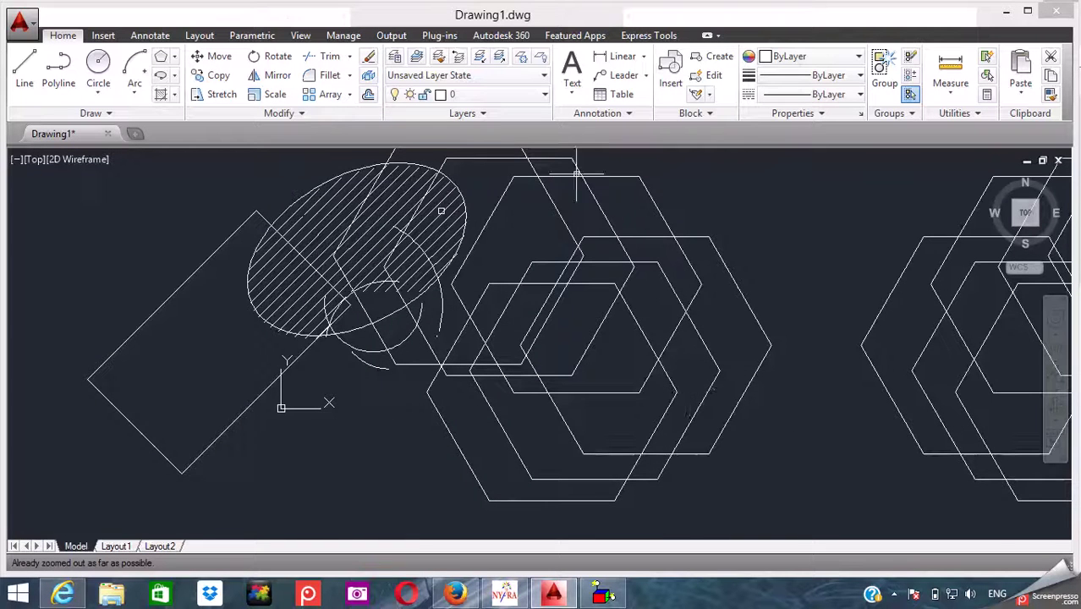
Zoom out and regenerate so the original and mirrored groups sit side by side on screen.
{"action": "scroll", "coordinate": [780, 357], "scroll_direction": "up", "scroll_amount": 5}
{"action": "scroll", "coordinate": [716, 353], "scroll_direction": "down", "scroll_amount": 3}
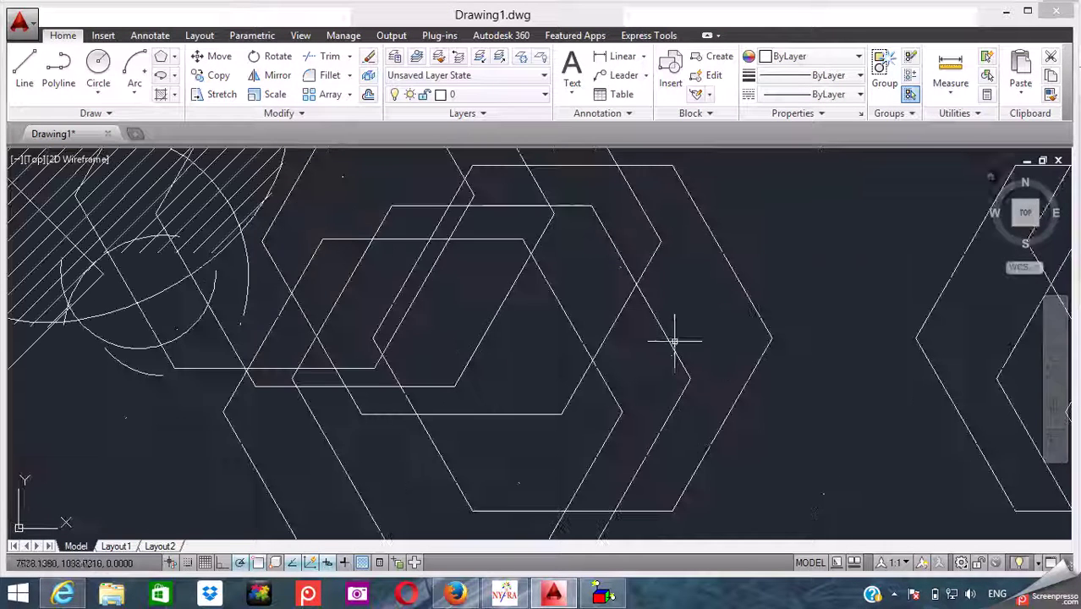
{"action": "scroll", "coordinate": [757, 306], "scroll_direction": "up", "scroll_amount": 5}
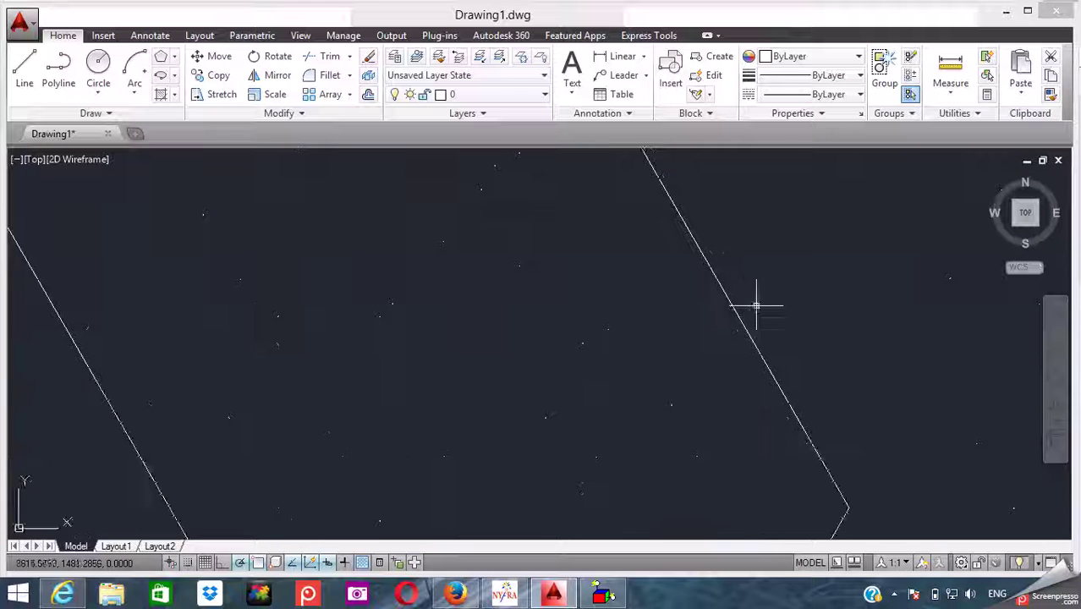
{"action": "scroll", "coordinate": [757, 306], "scroll_direction": "down", "scroll_amount": 10}
{"action": "scroll", "coordinate": [696, 345], "scroll_direction": "down", "scroll_amount": 2}
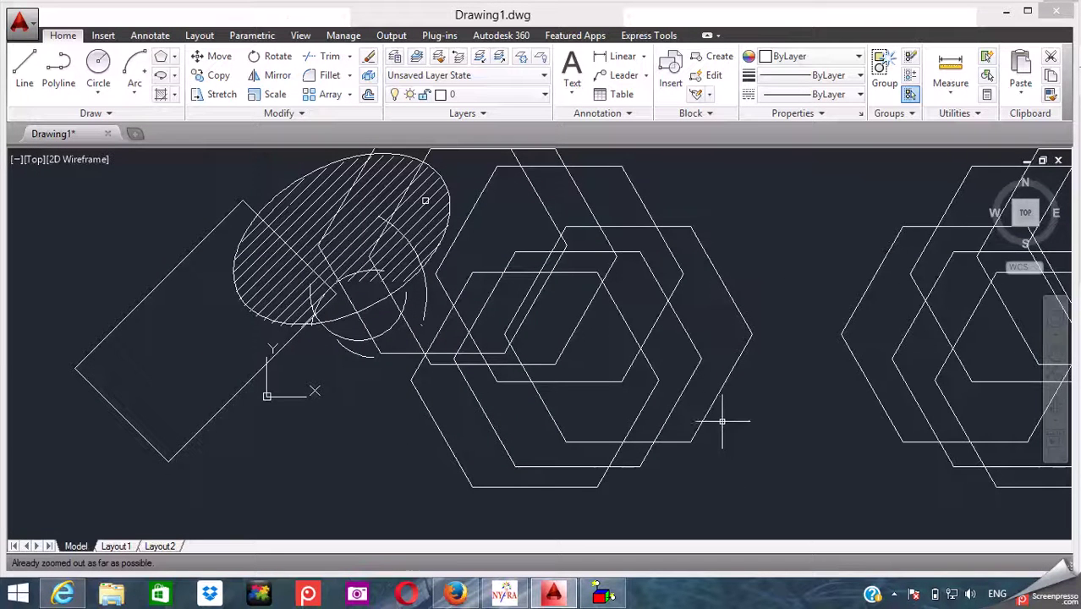
{"action": "type", "text": "r"}
{"action": "scroll", "coordinate": [721, 419], "scroll_direction": "down", "scroll_amount": 5}
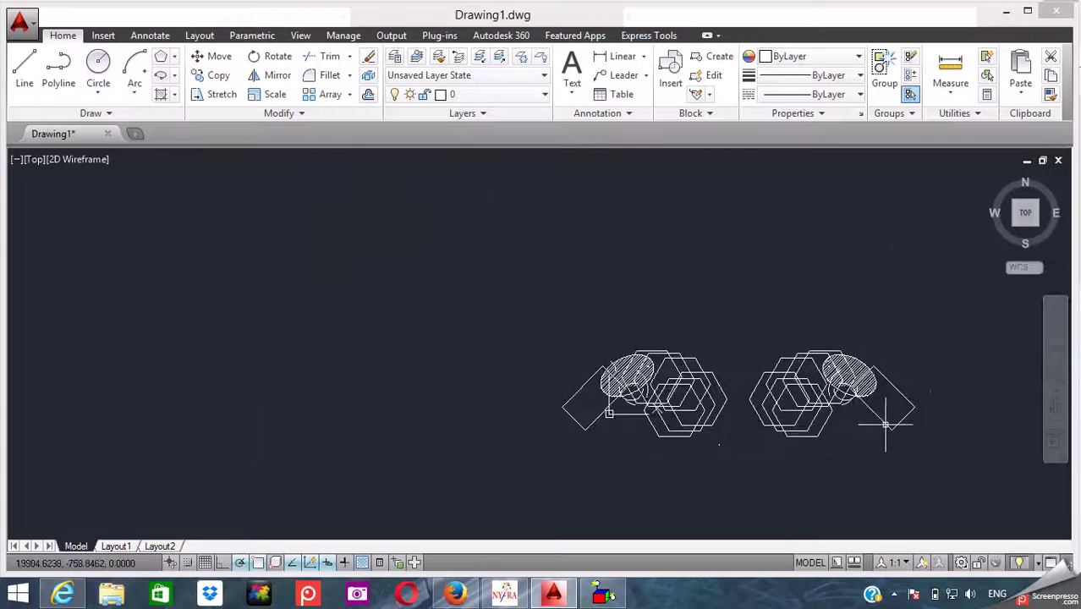
{"action": "scroll", "coordinate": [846, 422], "scroll_direction": "up", "scroll_amount": 2}
{"action": "scroll", "coordinate": [796, 394], "scroll_direction": "up", "scroll_amount": 3}
{"action": "scroll", "coordinate": [744, 385], "scroll_direction": "down", "scroll_amount": 3}
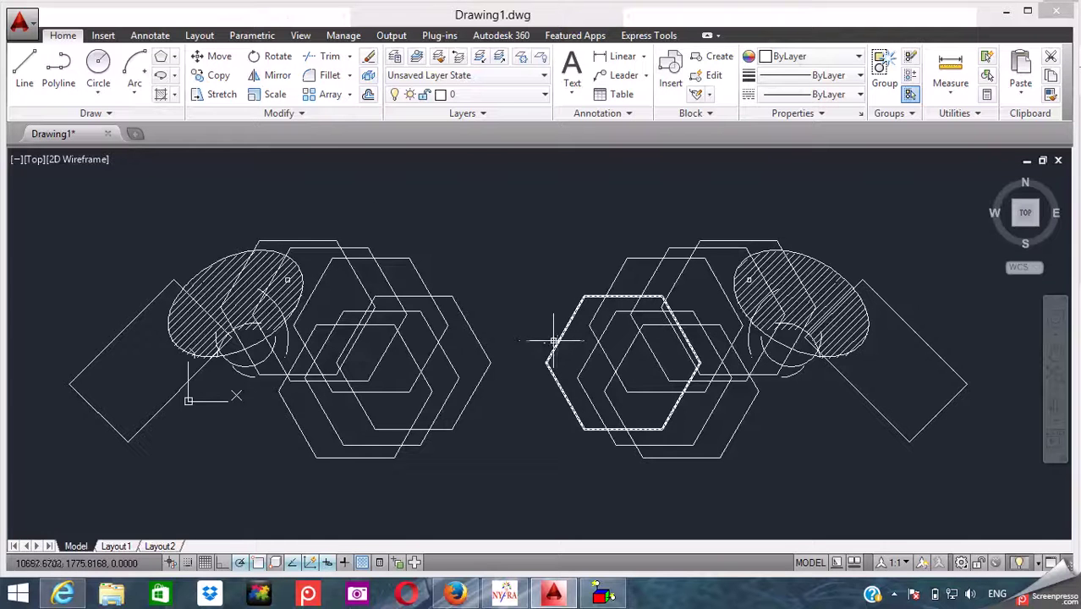
Scale one hexagon in the left group up by a factor of 1.2.
{"action": "left_click", "coordinate": [275, 98]}
{"action": "scroll", "coordinate": [514, 290], "scroll_direction": "down", "scroll_amount": 2}
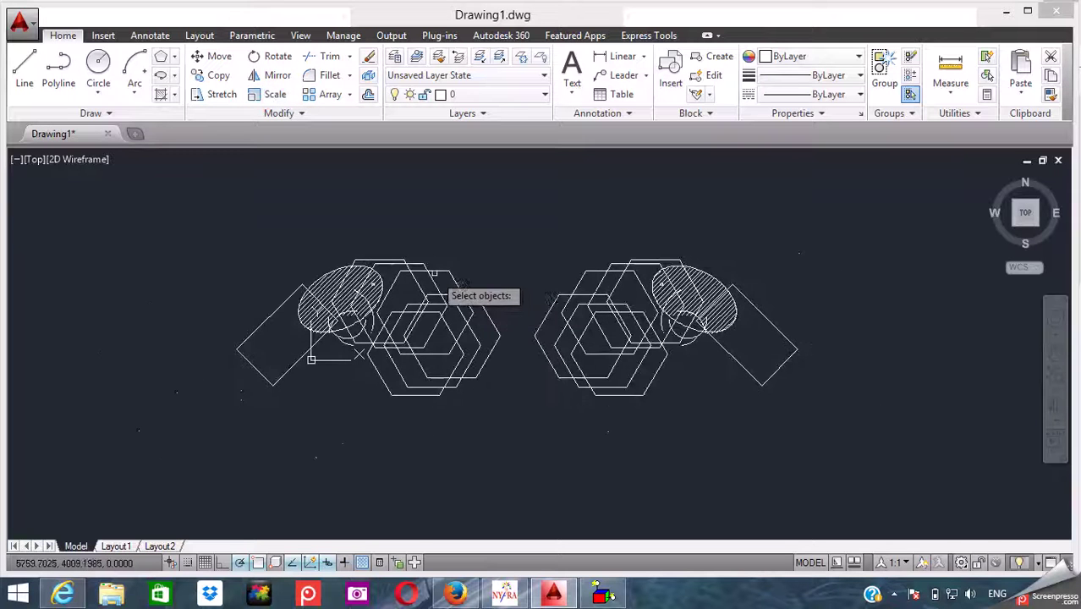
{"action": "left_click", "coordinate": [443, 272]}
{"action": "key", "text": "Return"}
{"action": "type", "text": "1.2"}
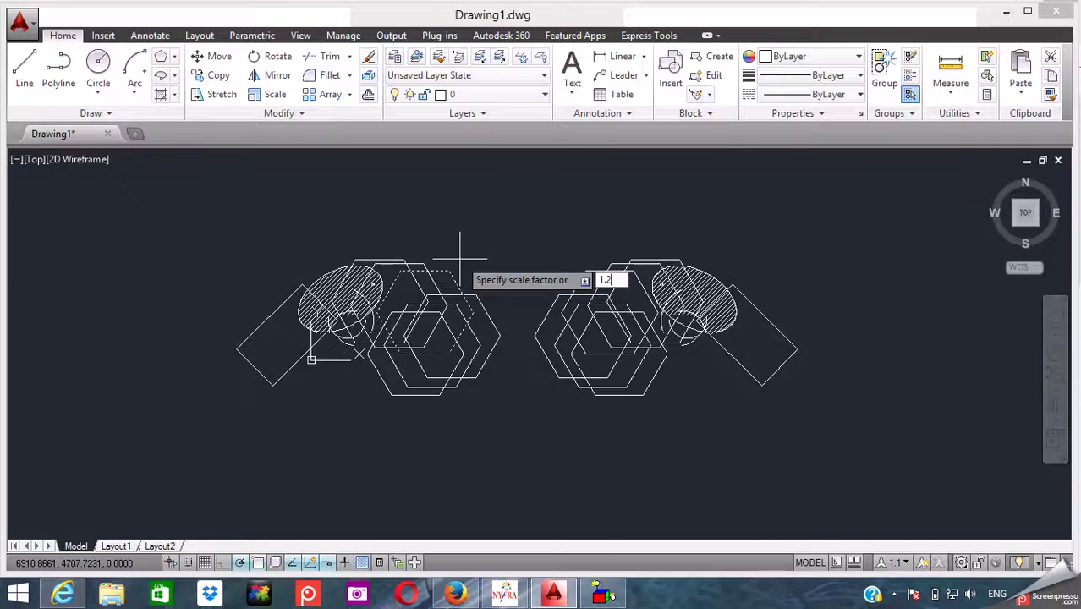
{"action": "key", "text": "Return"}
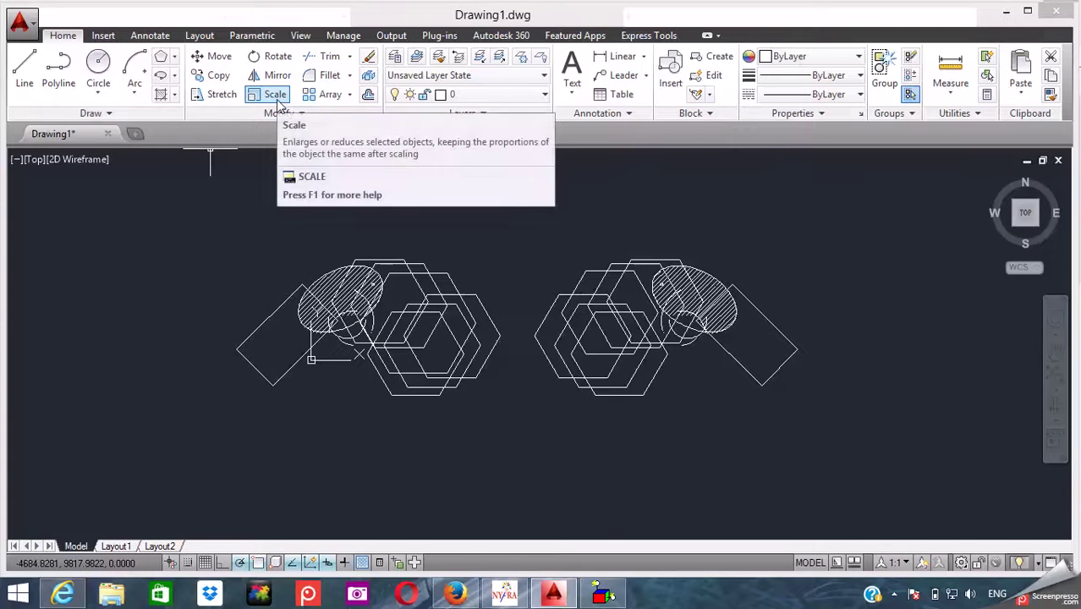
Start Trim and crossing-select the lines and arcs around the left hatched ellipse as cutting edges.
{"action": "left_click", "coordinate": [349, 56]}
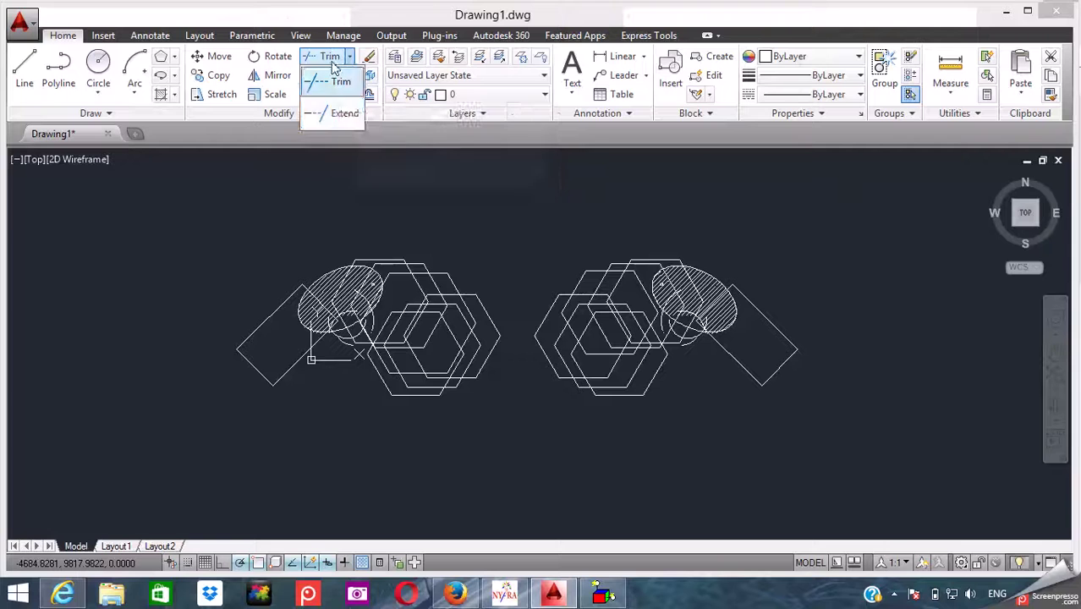
{"action": "left_click", "coordinate": [344, 80]}
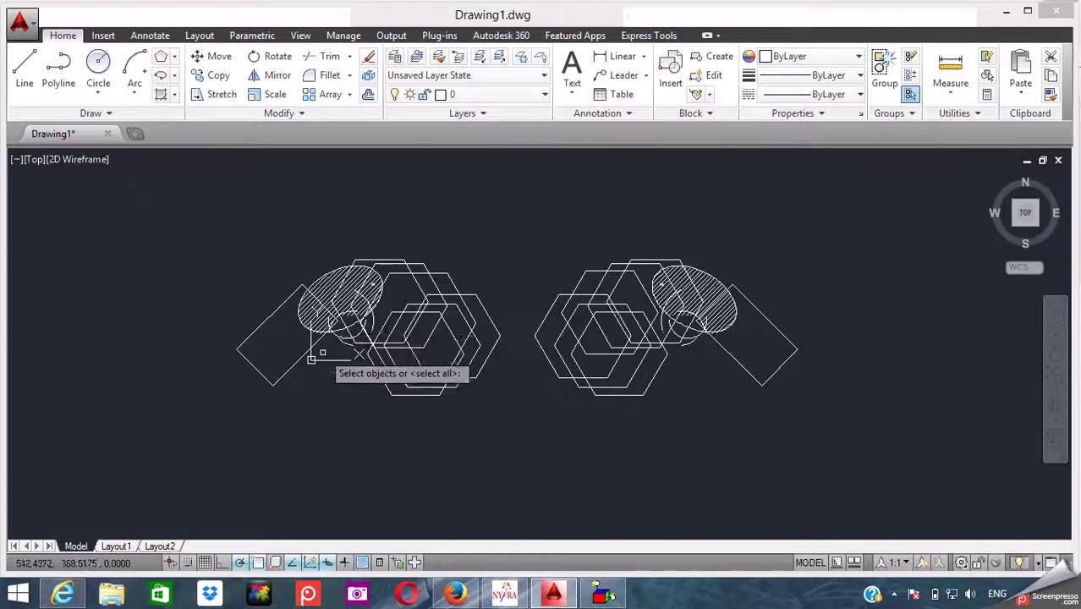
{"action": "scroll", "coordinate": [316, 356], "scroll_direction": "down", "scroll_amount": 2}
{"action": "scroll", "coordinate": [315, 356], "scroll_direction": "up", "scroll_amount": 3}
{"action": "scroll", "coordinate": [362, 373], "scroll_direction": "up", "scroll_amount": 2}
{"action": "scroll", "coordinate": [424, 350], "scroll_direction": "down", "scroll_amount": 2}
{"action": "scroll", "coordinate": [429, 398], "scroll_direction": "down", "scroll_amount": 2}
{"action": "scroll", "coordinate": [372, 409], "scroll_direction": "up", "scroll_amount": 3}
{"action": "scroll", "coordinate": [355, 327], "scroll_direction": "up", "scroll_amount": 1}
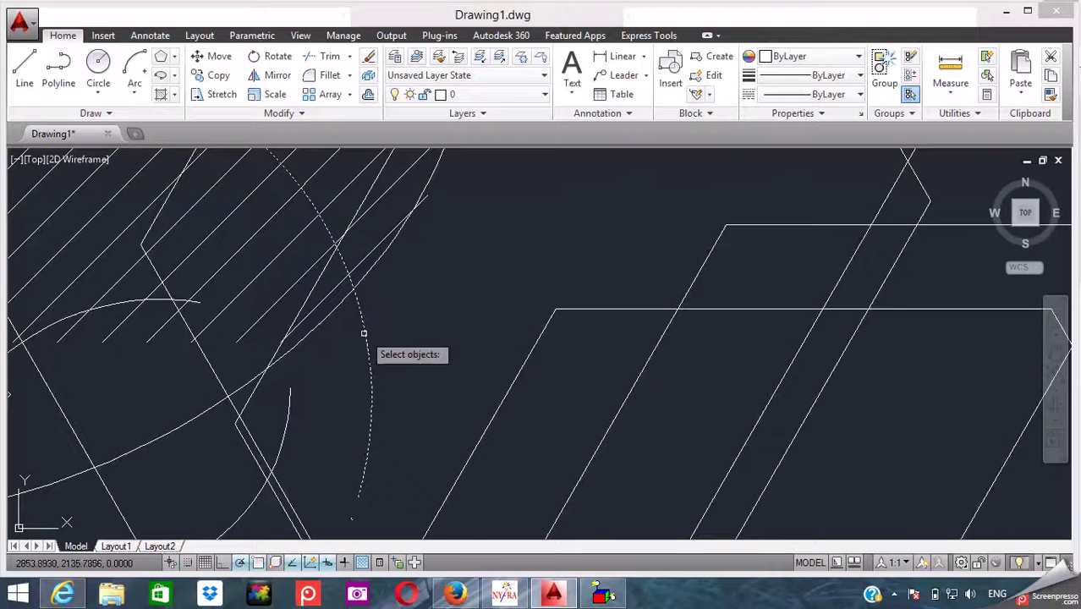
{"action": "left_click", "coordinate": [405, 268]}
{"action": "left_click", "coordinate": [273, 331]}
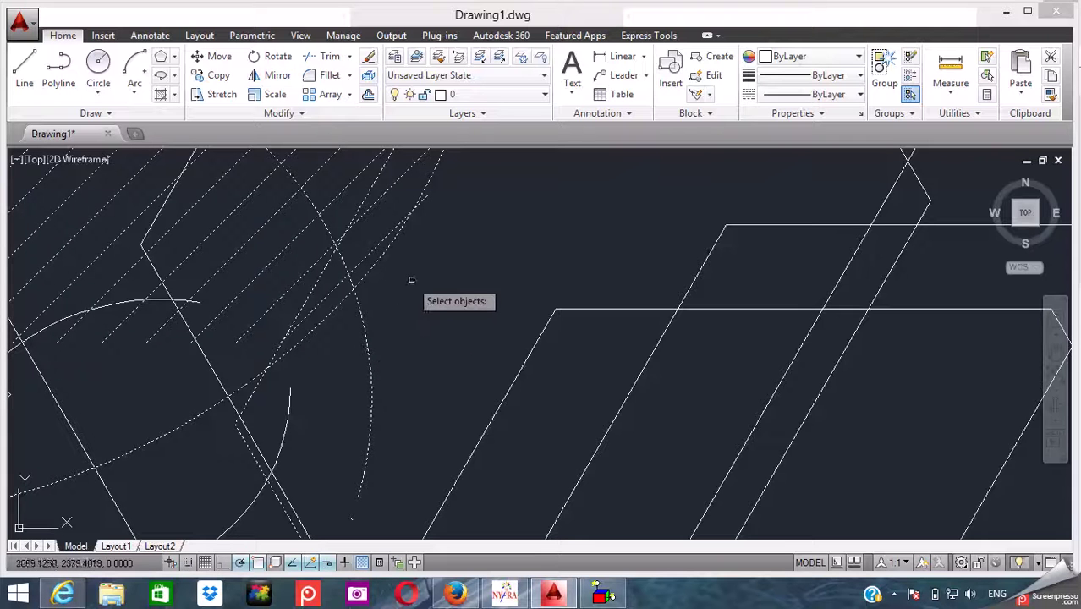
{"action": "key", "text": "Return"}
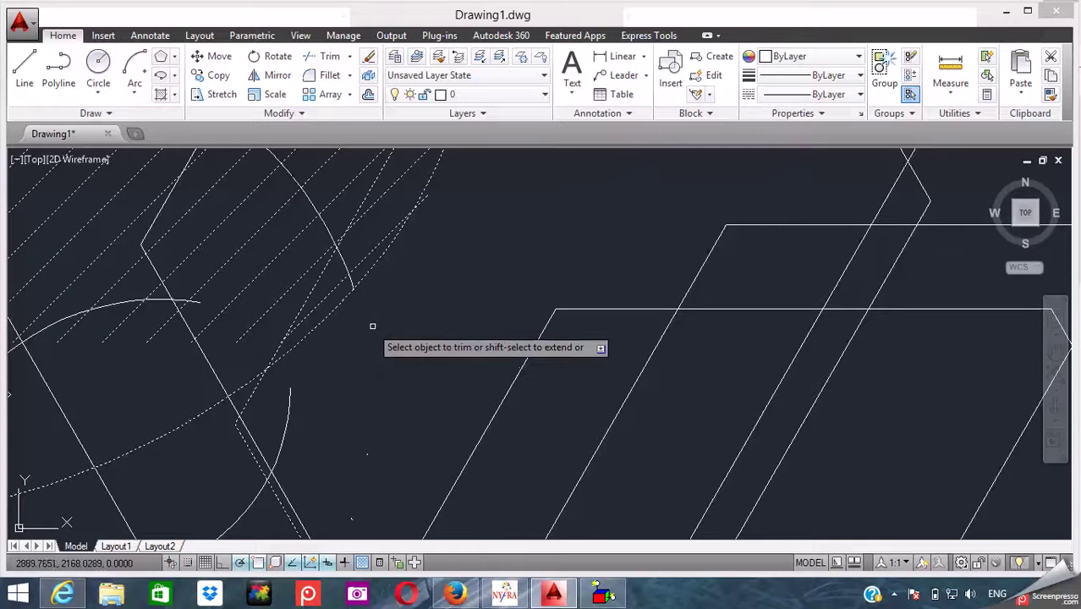
Cut away the overlapping arc piece beside the left hatched ellipse and end Trim.
{"action": "scroll", "coordinate": [372, 328], "scroll_direction": "down", "scroll_amount": 2}
{"action": "scroll", "coordinate": [355, 363], "scroll_direction": "up", "scroll_amount": 1}
{"action": "scroll", "coordinate": [350, 340], "scroll_direction": "up", "scroll_amount": 1}
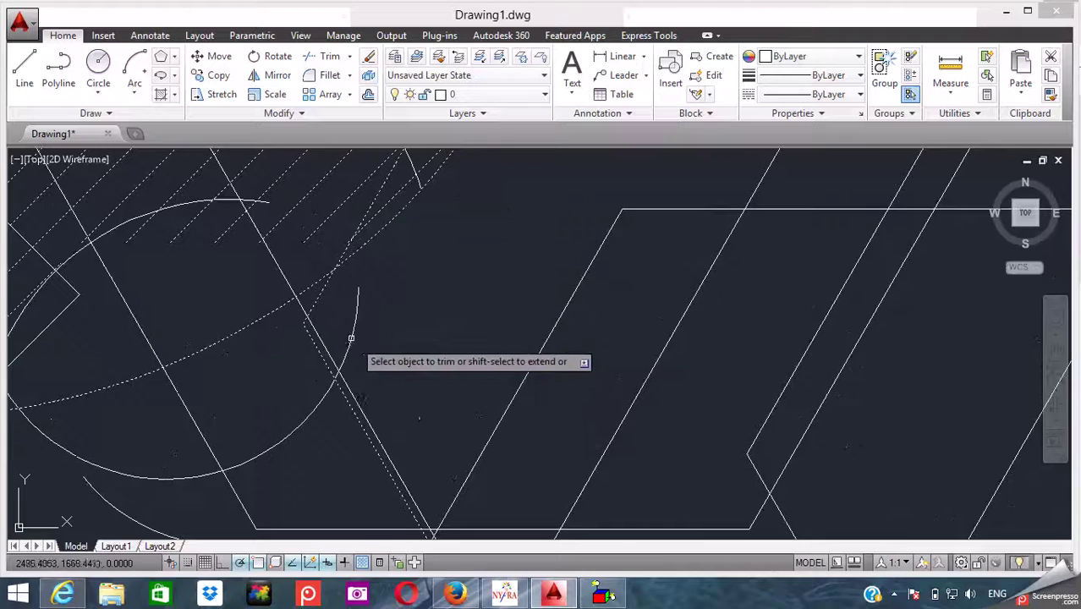
{"action": "scroll", "coordinate": [350, 339], "scroll_direction": "up", "scroll_amount": 1}
{"action": "scroll", "coordinate": [349, 338], "scroll_direction": "down", "scroll_amount": 3}
{"action": "scroll", "coordinate": [392, 339], "scroll_direction": "down", "scroll_amount": 2}
{"action": "scroll", "coordinate": [364, 331], "scroll_direction": "up", "scroll_amount": 2}
{"action": "scroll", "coordinate": [350, 356], "scroll_direction": "up", "scroll_amount": 2}
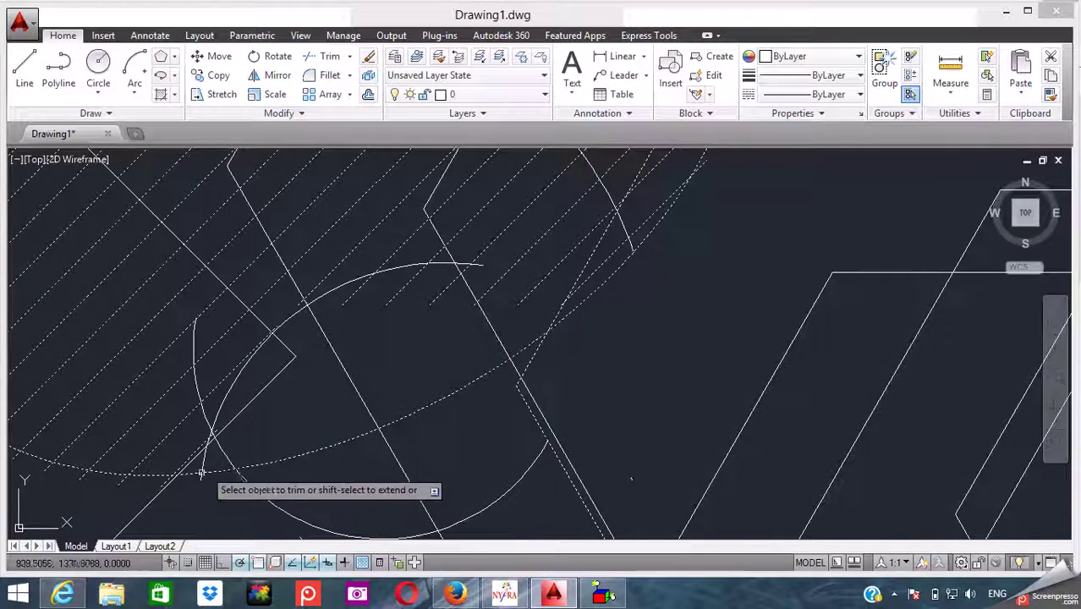
{"action": "scroll", "coordinate": [201, 472], "scroll_direction": "up", "scroll_amount": 1}
{"action": "scroll", "coordinate": [330, 466], "scroll_direction": "down", "scroll_amount": 3}
{"action": "scroll", "coordinate": [330, 466], "scroll_direction": "up", "scroll_amount": 1}
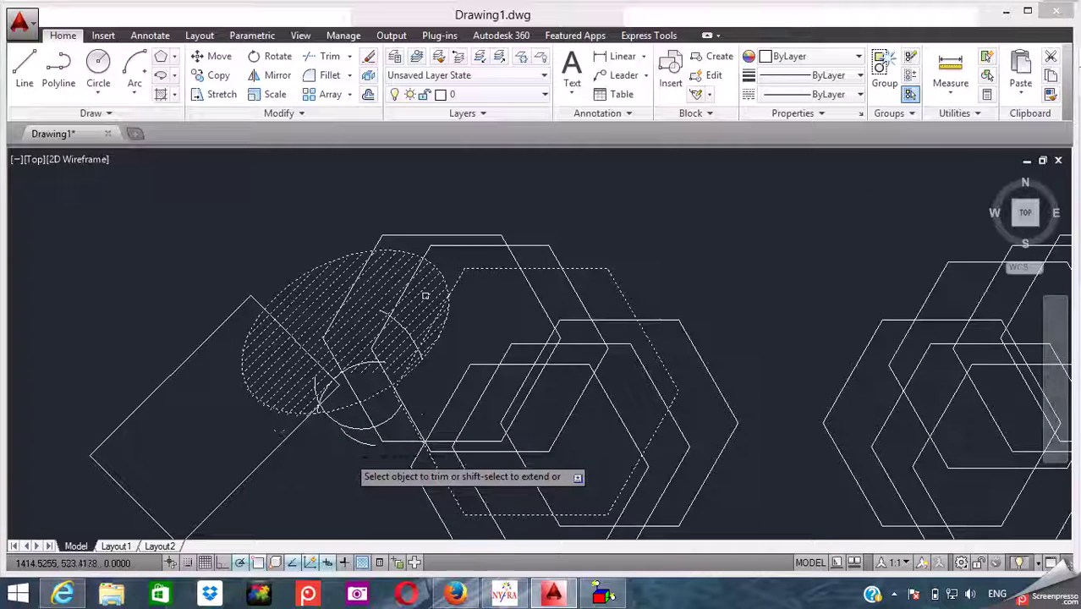
{"action": "scroll", "coordinate": [348, 454], "scroll_direction": "up", "scroll_amount": 4}
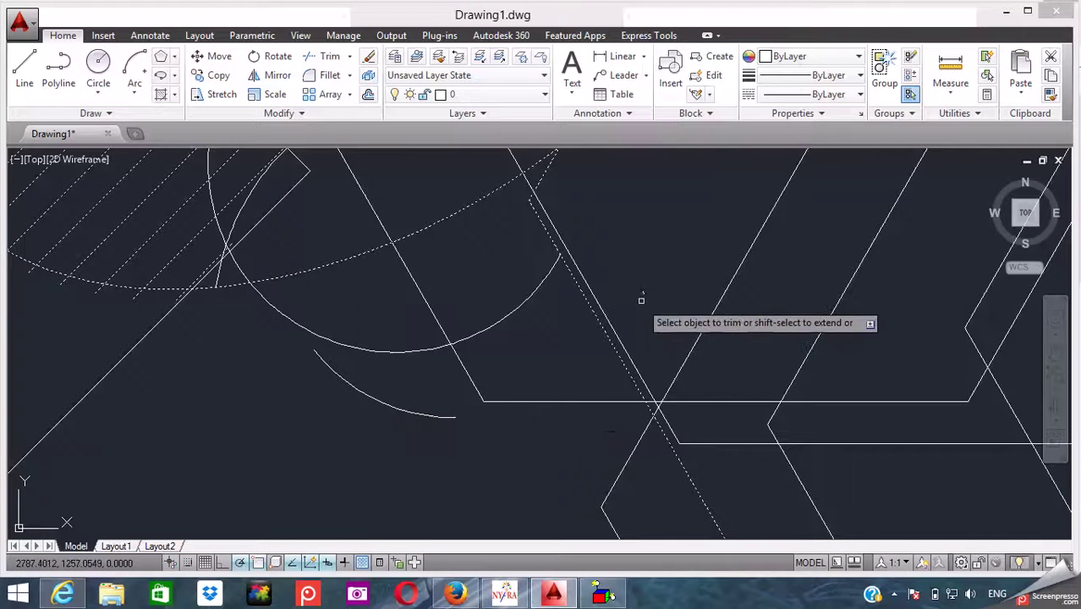
{"action": "key", "text": "Escape"}
Window-select a line in the right-hand part of the drawing.
{"action": "left_click", "coordinate": [662, 272]}
{"action": "left_click", "coordinate": [615, 318]}
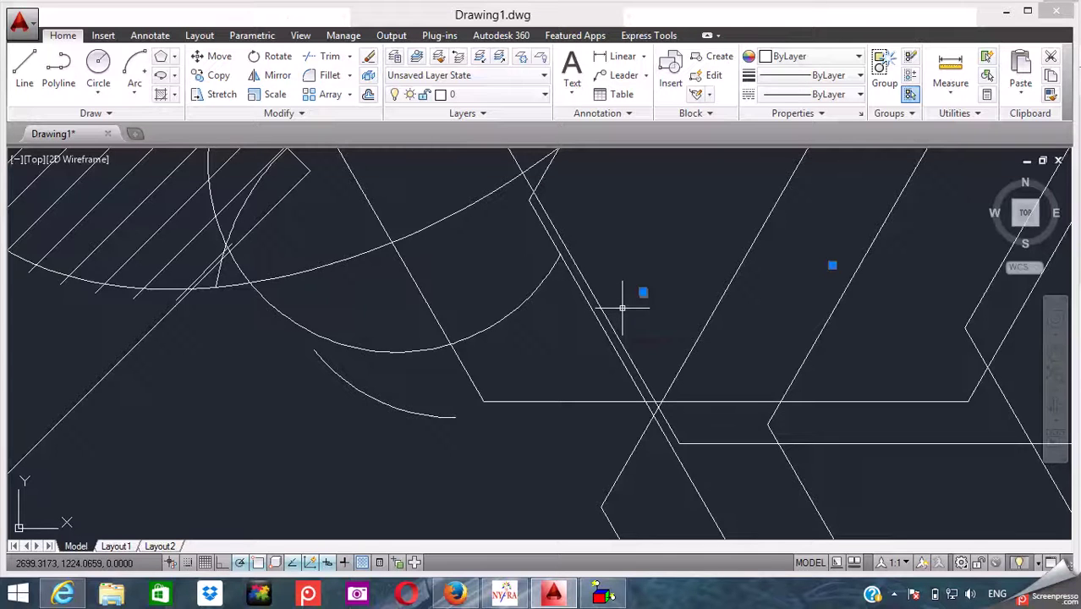
{"action": "scroll", "coordinate": [624, 307], "scroll_direction": "up", "scroll_amount": 5}
{"action": "scroll", "coordinate": [591, 308], "scroll_direction": "down", "scroll_amount": 10}
{"action": "scroll", "coordinate": [557, 333], "scroll_direction": "up", "scroll_amount": 3}
{"action": "scroll", "coordinate": [557, 332], "scroll_direction": "up", "scroll_amount": 4}
{"action": "scroll", "coordinate": [558, 332], "scroll_direction": "down", "scroll_amount": 4}
{"action": "scroll", "coordinate": [607, 317], "scroll_direction": "up", "scroll_amount": 2}
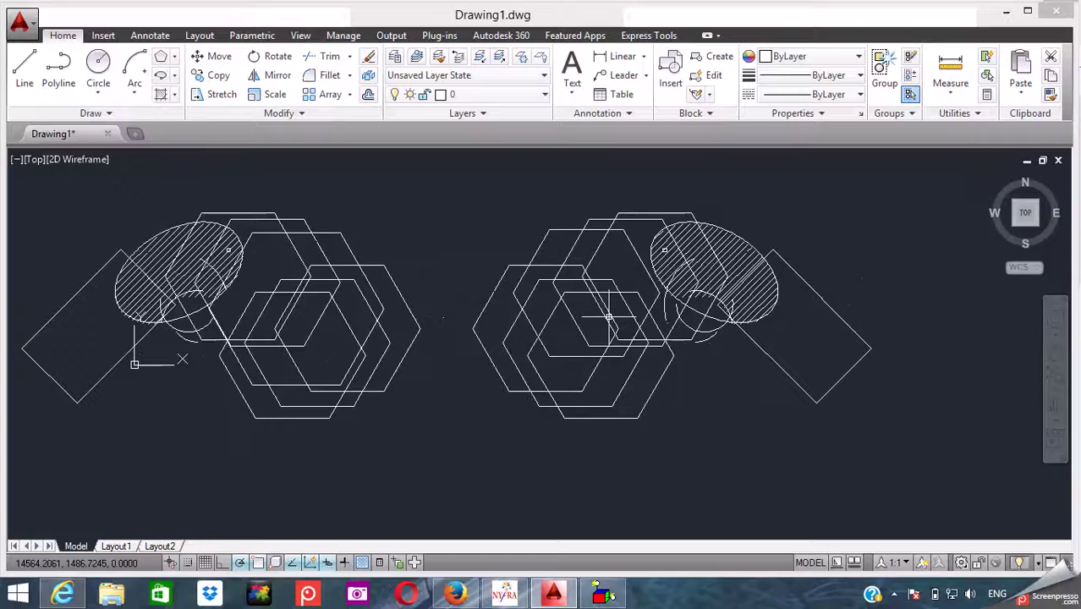
Restart Trim and window-select the right-hand group's lines as cutting edges.
{"action": "scroll", "coordinate": [715, 317], "scroll_direction": "up", "scroll_amount": 3}
{"action": "scroll", "coordinate": [659, 315], "scroll_direction": "down", "scroll_amount": 3}
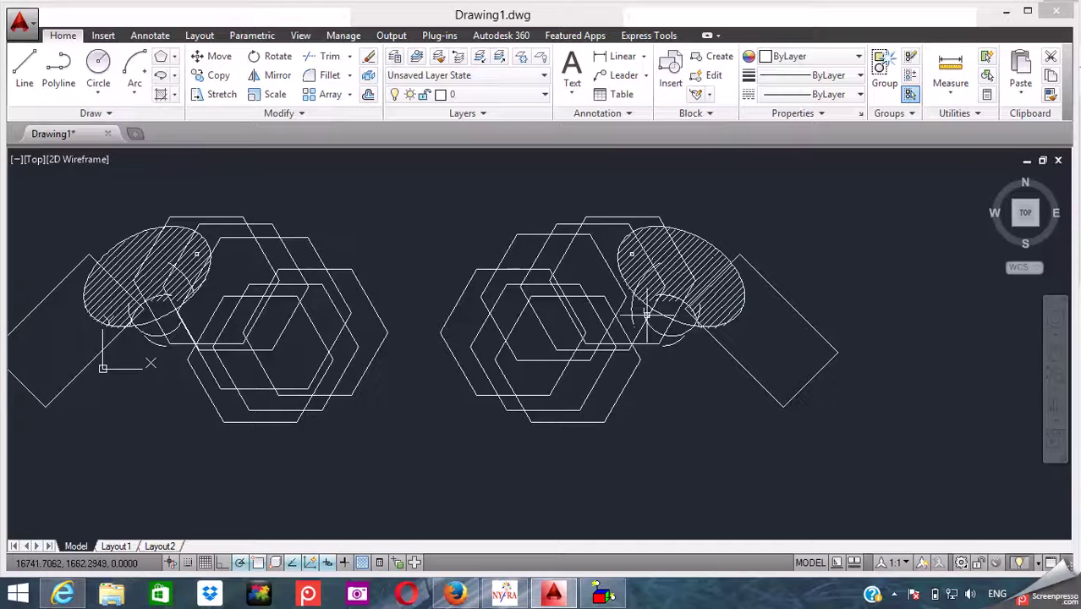
{"action": "left_click", "coordinate": [317, 59]}
{"action": "scroll", "coordinate": [757, 298], "scroll_direction": "up", "scroll_amount": 4}
{"action": "scroll", "coordinate": [418, 304], "scroll_direction": "up", "scroll_amount": 3}
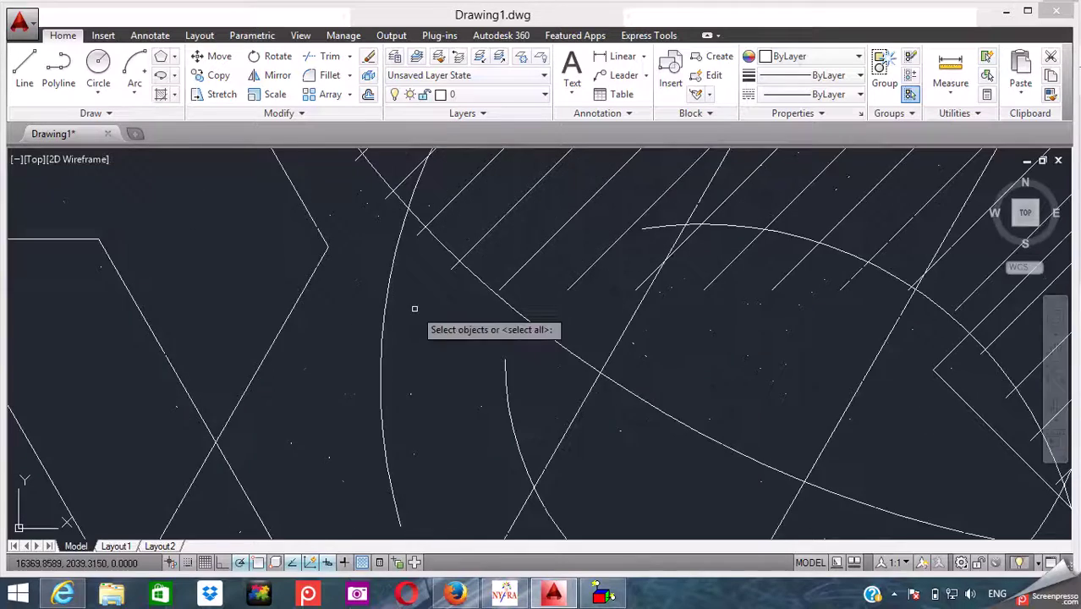
{"action": "scroll", "coordinate": [554, 283], "scroll_direction": "down", "scroll_amount": 4}
{"action": "left_click", "coordinate": [617, 407]}
{"action": "left_click", "coordinate": [478, 241]}
{"action": "scroll", "coordinate": [509, 309], "scroll_direction": "up", "scroll_amount": 4}
{"action": "scroll", "coordinate": [561, 305], "scroll_direction": "up", "scroll_amount": 1}
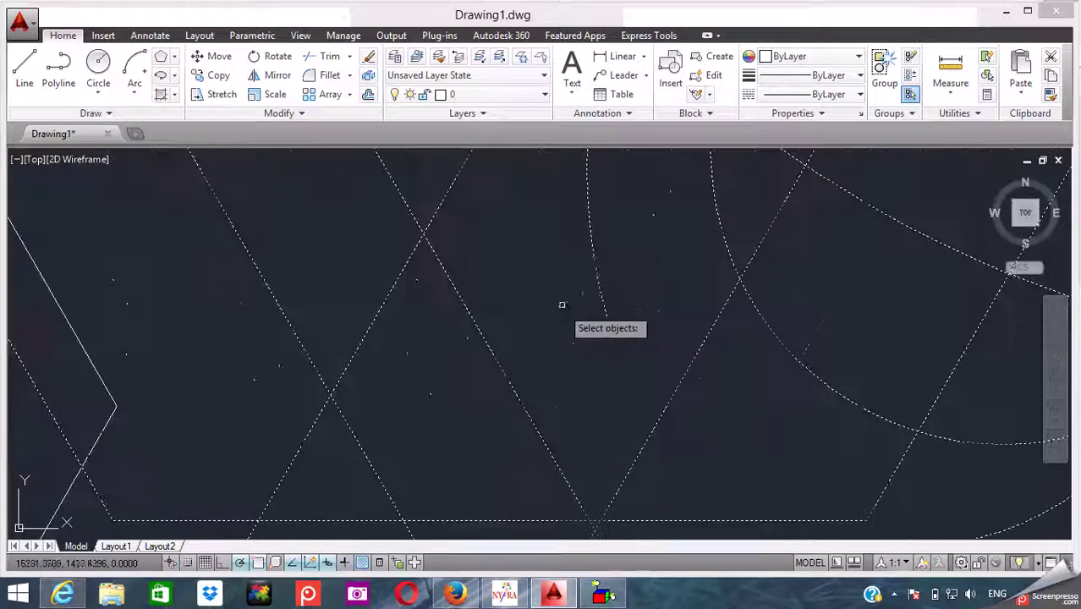
{"action": "left_click", "coordinate": [595, 256]}
{"action": "left_click", "coordinate": [584, 262]}
{"action": "scroll", "coordinate": [583, 266], "scroll_direction": "down", "scroll_amount": 4}
{"action": "scroll", "coordinate": [622, 338], "scroll_direction": "up", "scroll_amount": 2}
{"action": "scroll", "coordinate": [849, 333], "scroll_direction": "up", "scroll_amount": 2}
{"action": "scroll", "coordinate": [814, 314], "scroll_direction": "up", "scroll_amount": 2}
{"action": "scroll", "coordinate": [814, 313], "scroll_direction": "down", "scroll_amount": 3}
{"action": "scroll", "coordinate": [841, 312], "scroll_direction": "up", "scroll_amount": 3}
{"action": "scroll", "coordinate": [841, 245], "scroll_direction": "up", "scroll_amount": 2}
Crossing-trim the line pieces past the arc in the right-hand group, then finish Trim.
{"action": "left_click", "coordinate": [947, 210]}
{"action": "left_click", "coordinate": [853, 253]}
{"action": "scroll", "coordinate": [761, 321], "scroll_direction": "down", "scroll_amount": 3}
{"action": "scroll", "coordinate": [727, 364], "scroll_direction": "down", "scroll_amount": 2}
{"action": "scroll", "coordinate": [735, 372], "scroll_direction": "up", "scroll_amount": 3}
{"action": "scroll", "coordinate": [735, 372], "scroll_direction": "up", "scroll_amount": 2}
{"action": "scroll", "coordinate": [812, 372], "scroll_direction": "up", "scroll_amount": 2}
{"action": "left_click", "coordinate": [832, 383]}
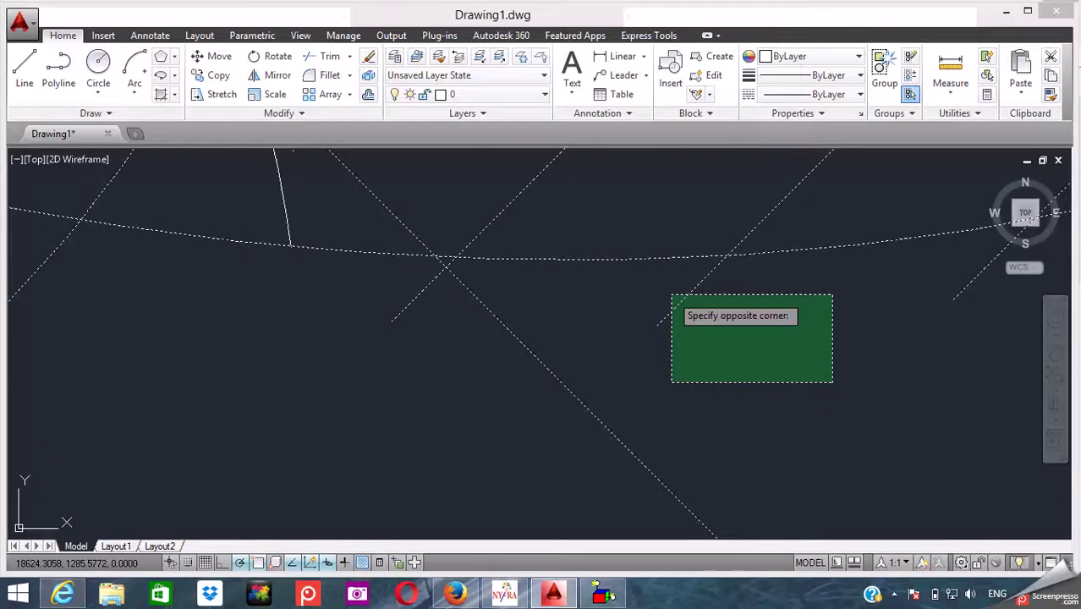
{"action": "left_click", "coordinate": [673, 333]}
{"action": "left_click", "coordinate": [405, 302]}
{"action": "left_click", "coordinate": [361, 301]}
{"action": "scroll", "coordinate": [477, 405], "scroll_direction": "down", "scroll_amount": 3}
{"action": "scroll", "coordinate": [558, 395], "scroll_direction": "down", "scroll_amount": 3}
{"action": "scroll", "coordinate": [558, 395], "scroll_direction": "up", "scroll_amount": 3}
{"action": "scroll", "coordinate": [463, 374], "scroll_direction": "up", "scroll_amount": 2}
{"action": "scroll", "coordinate": [856, 397], "scroll_direction": "down", "scroll_amount": 4}
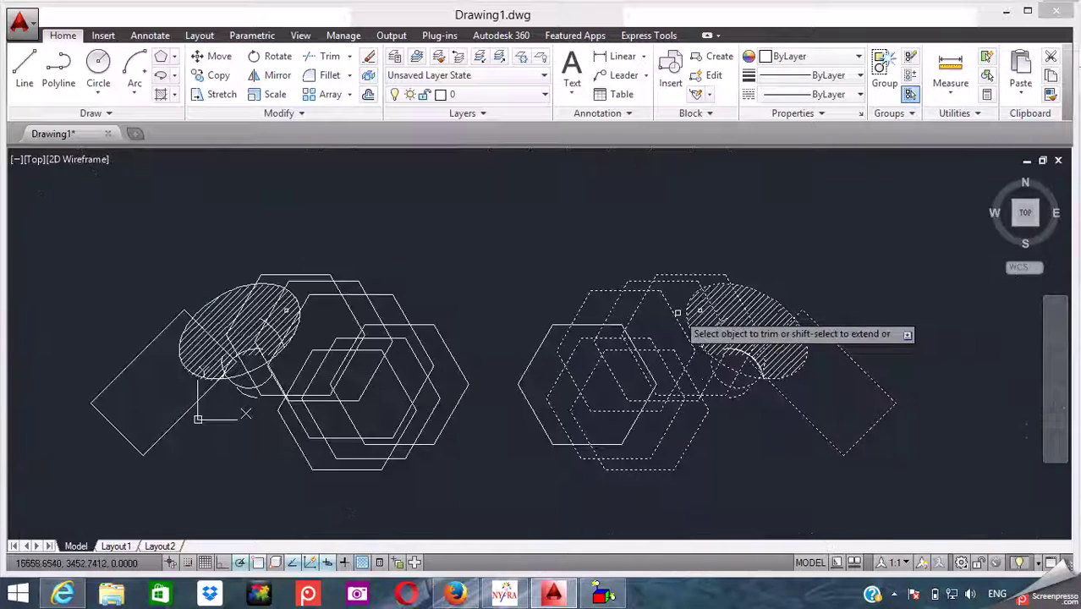
{"action": "key", "text": "Return"}
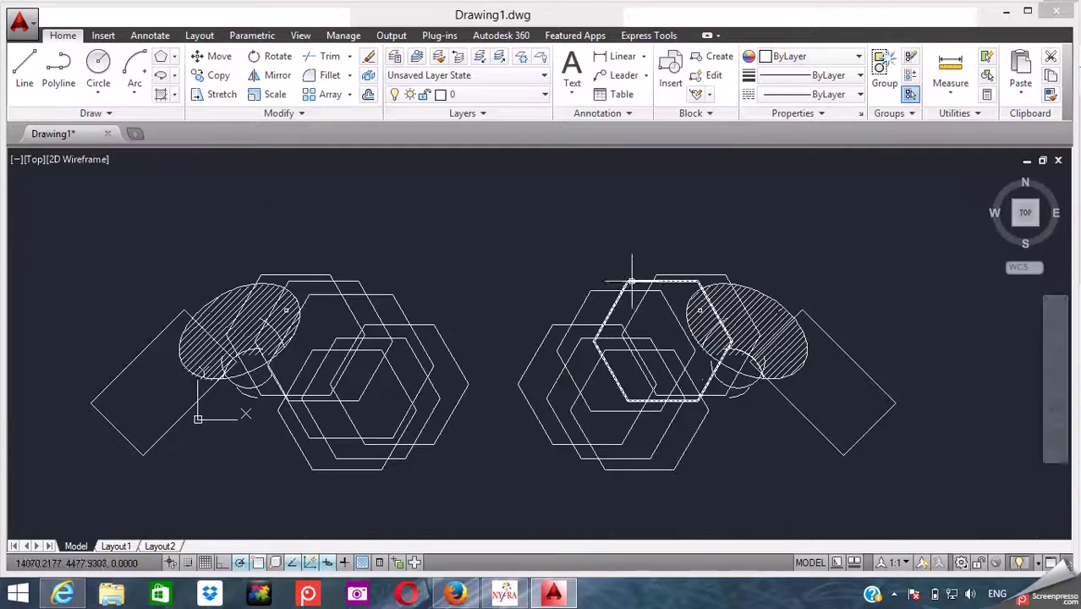
{"action": "scroll", "coordinate": [630, 279], "scroll_direction": "up", "scroll_amount": 4}
{"action": "scroll", "coordinate": [622, 285], "scroll_direction": "down", "scroll_amount": 2}
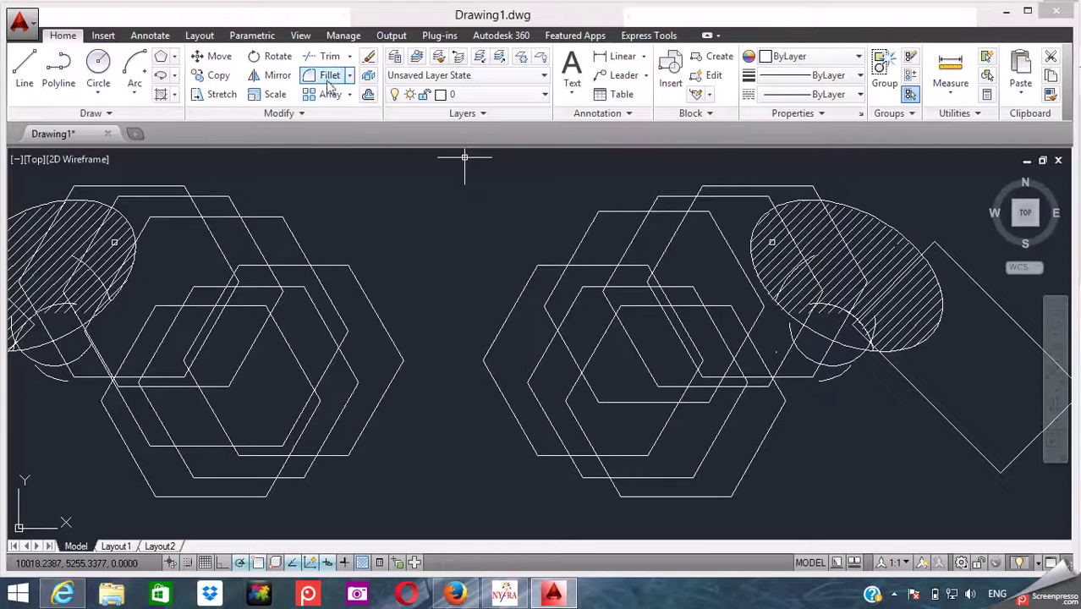
Start Extend from the Trim dropdown and pick the circle as the boundary.
{"action": "left_click", "coordinate": [349, 57]}
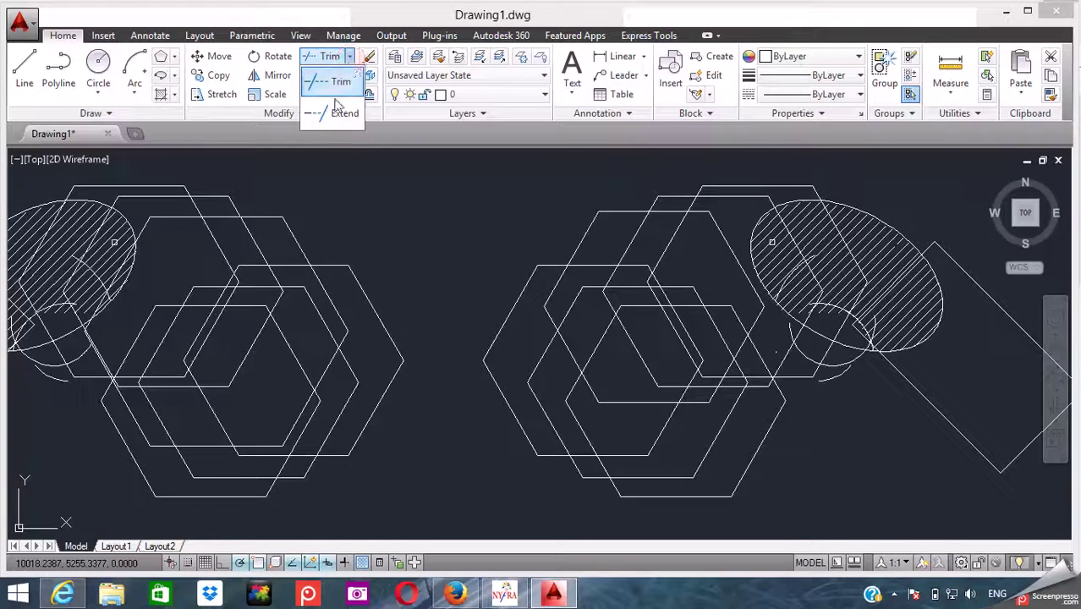
{"action": "left_click", "coordinate": [332, 115]}
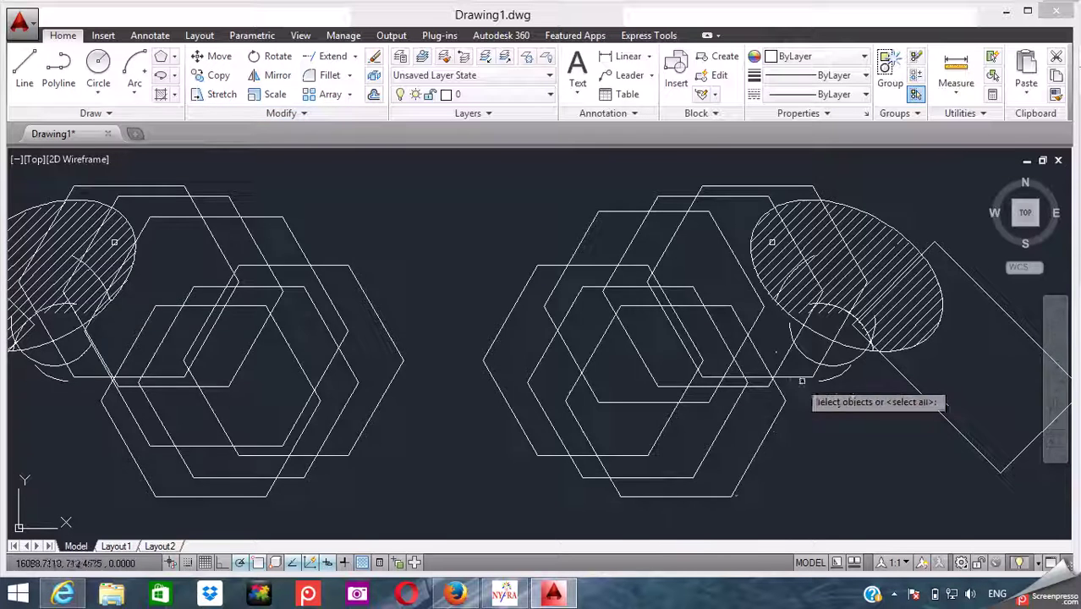
{"action": "scroll", "coordinate": [810, 255], "scroll_direction": "up", "scroll_amount": 2}
{"action": "scroll", "coordinate": [760, 312], "scroll_direction": "up", "scroll_amount": 2}
{"action": "left_click", "coordinate": [743, 315]}
{"action": "left_click", "coordinate": [731, 351]}
{"action": "key", "text": "Return"}
Extend the short arc near the right hatched ellipse to meet the circle.
{"action": "left_click", "coordinate": [736, 353]}
{"action": "left_click", "coordinate": [690, 369]}
{"action": "scroll", "coordinate": [720, 345], "scroll_direction": "up", "scroll_amount": 2}
{"action": "scroll", "coordinate": [721, 342], "scroll_direction": "down", "scroll_amount": 5}
{"action": "scroll", "coordinate": [732, 334], "scroll_direction": "up", "scroll_amount": 4}
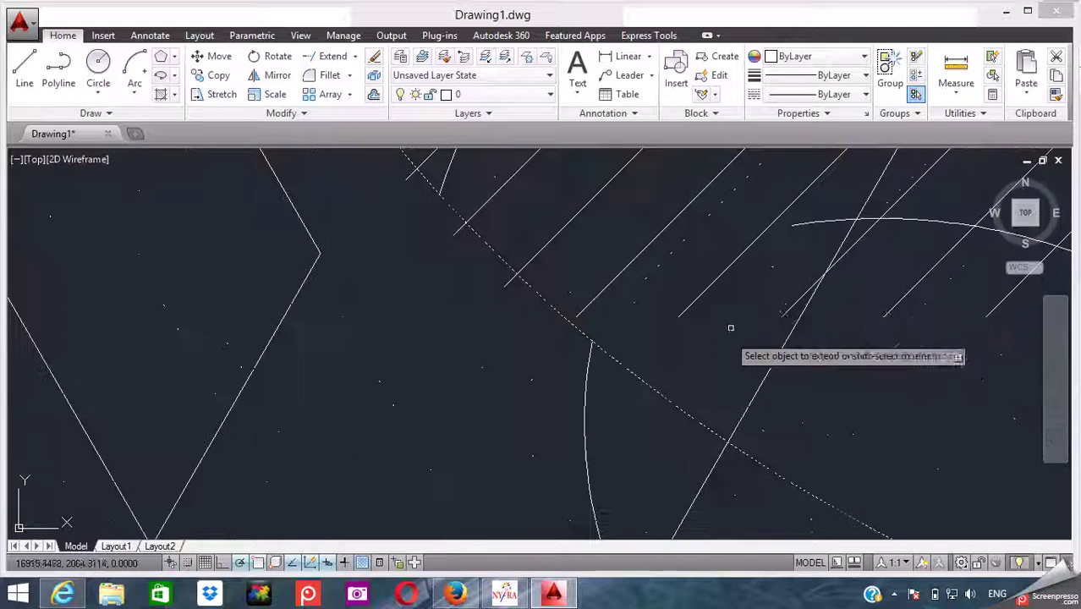
{"action": "scroll", "coordinate": [714, 271], "scroll_direction": "down", "scroll_amount": 4}
{"action": "scroll", "coordinate": [744, 302], "scroll_direction": "up", "scroll_amount": 2}
{"action": "scroll", "coordinate": [727, 347], "scroll_direction": "up", "scroll_amount": 2}
{"action": "scroll", "coordinate": [736, 402], "scroll_direction": "up", "scroll_amount": 1}
{"action": "scroll", "coordinate": [735, 399], "scroll_direction": "up", "scroll_amount": 1}
{"action": "scroll", "coordinate": [718, 390], "scroll_direction": "up", "scroll_amount": 2}
{"action": "scroll", "coordinate": [702, 389], "scroll_direction": "down", "scroll_amount": 3}
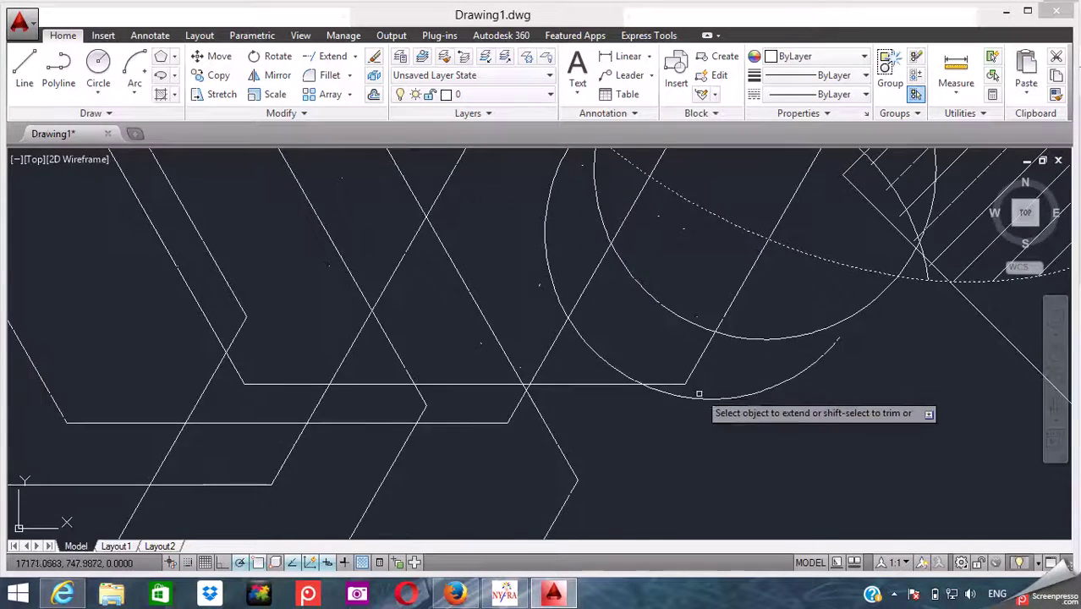
{"action": "scroll", "coordinate": [700, 389], "scroll_direction": "down", "scroll_amount": 2}
{"action": "scroll", "coordinate": [699, 380], "scroll_direction": "up", "scroll_amount": 3}
{"action": "scroll", "coordinate": [693, 350], "scroll_direction": "down", "scroll_amount": 2}
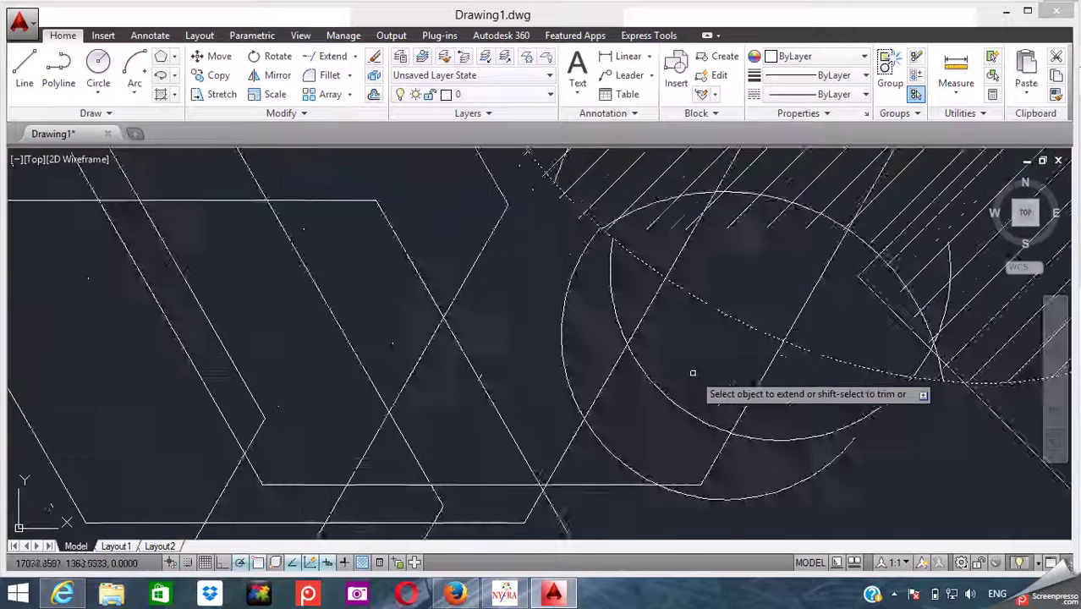
{"action": "scroll", "coordinate": [686, 362], "scroll_direction": "down", "scroll_amount": 2}
{"action": "scroll", "coordinate": [735, 354], "scroll_direction": "down", "scroll_amount": 2}
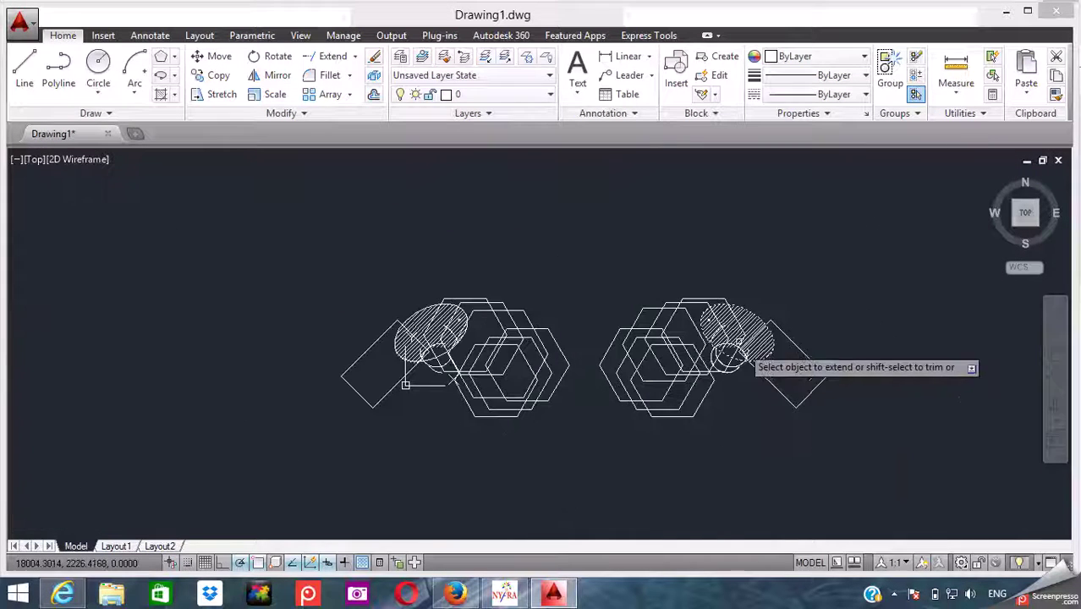
{"action": "scroll", "coordinate": [729, 300], "scroll_direction": "up", "scroll_amount": 3}
{"action": "scroll", "coordinate": [729, 298], "scroll_direction": "down", "scroll_amount": 5}
{"action": "scroll", "coordinate": [634, 244], "scroll_direction": "up", "scroll_amount": 4}
{"action": "scroll", "coordinate": [470, 212], "scroll_direction": "down", "scroll_amount": 4}
{"action": "scroll", "coordinate": [482, 267], "scroll_direction": "up", "scroll_amount": 4}
Draw a horizontal line with the L command in the empty space above the left group.
{"action": "type", "text": "l"}
{"action": "key", "text": "Return"}
{"action": "left_click", "coordinate": [427, 286]}
{"action": "left_click", "coordinate": [611, 288]}
{"action": "key", "text": "Return"}
{"action": "key", "text": "Return"}
Draw a separate vertical line to the right of it, then select both lines.
{"action": "left_click", "coordinate": [700, 228]}
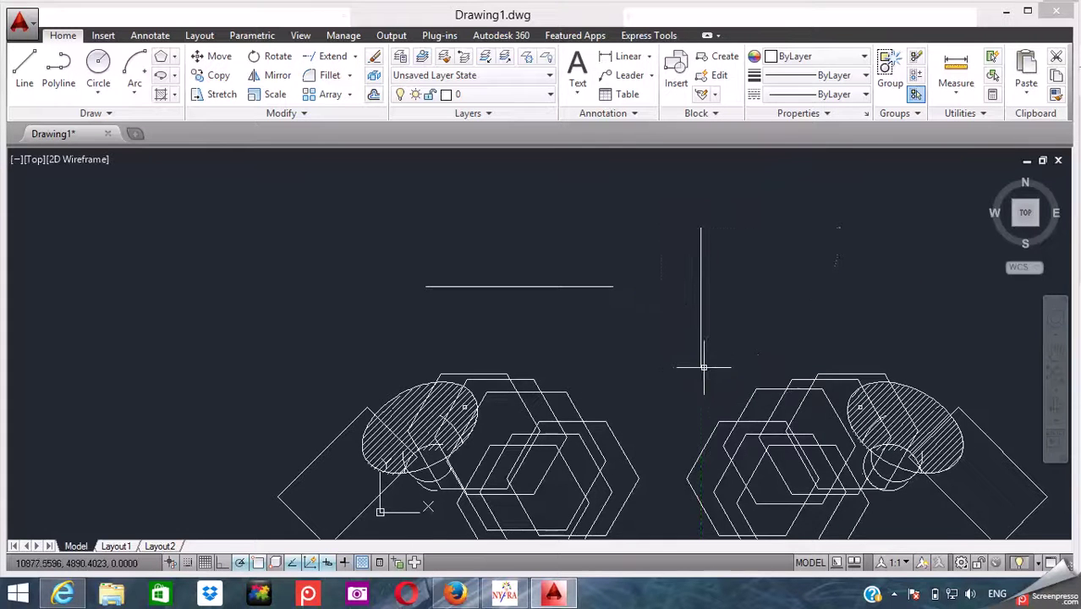
{"action": "left_click", "coordinate": [702, 367]}
{"action": "scroll", "coordinate": [701, 326], "scroll_direction": "up", "scroll_amount": 4}
{"action": "scroll", "coordinate": [699, 317], "scroll_direction": "down", "scroll_amount": 6}
{"action": "scroll", "coordinate": [688, 306], "scroll_direction": "up", "scroll_amount": 4}
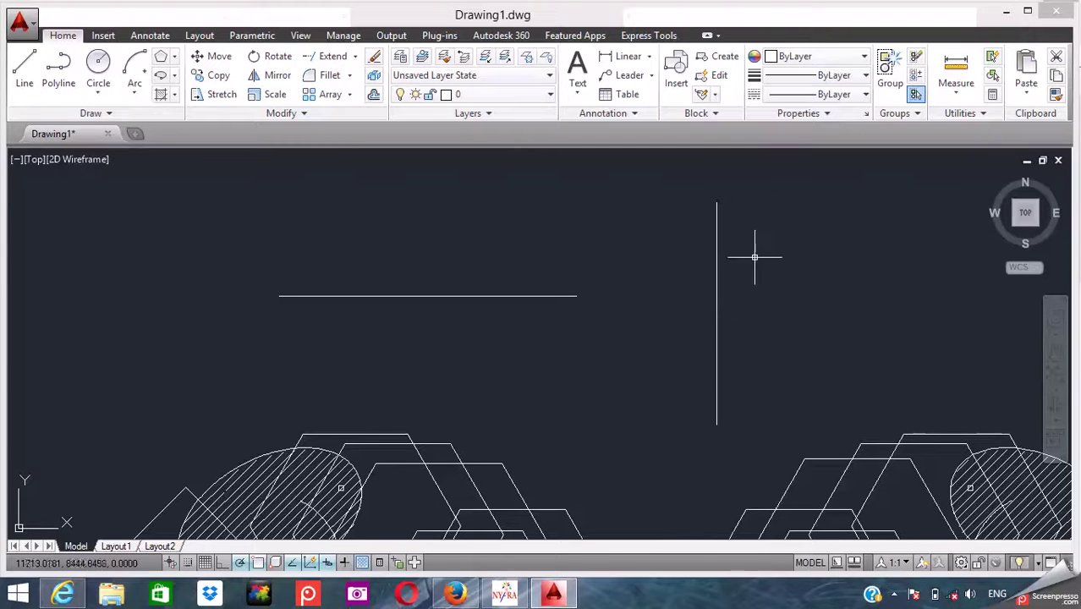
{"action": "left_click", "coordinate": [375, 408]}
{"action": "type", "text": "EX"}
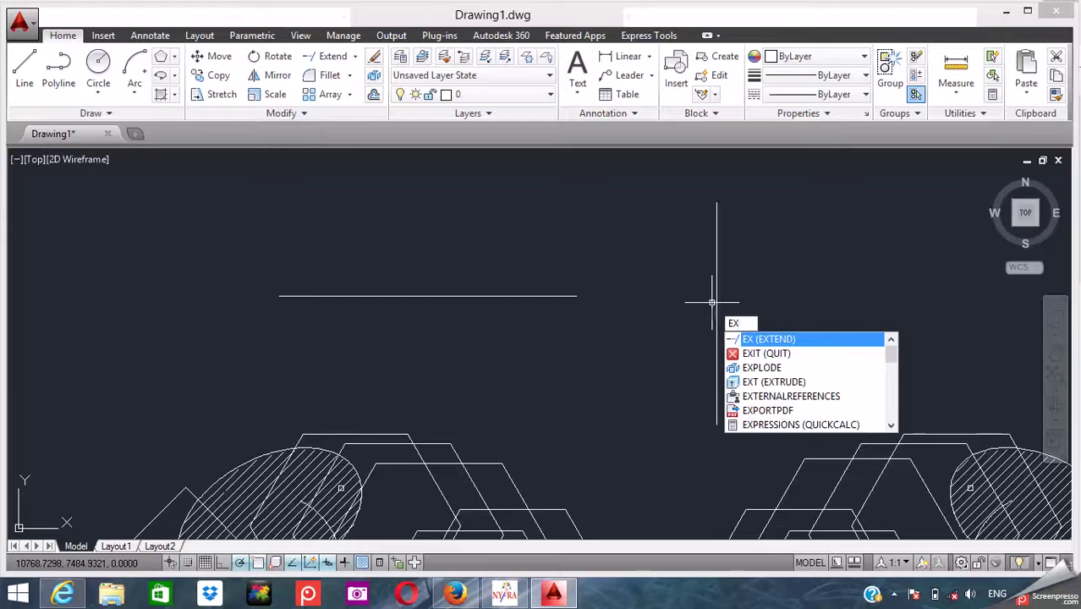
Extend the horizontal line rightward to the vertical line used as the boundary.
{"action": "key", "text": "Return"}
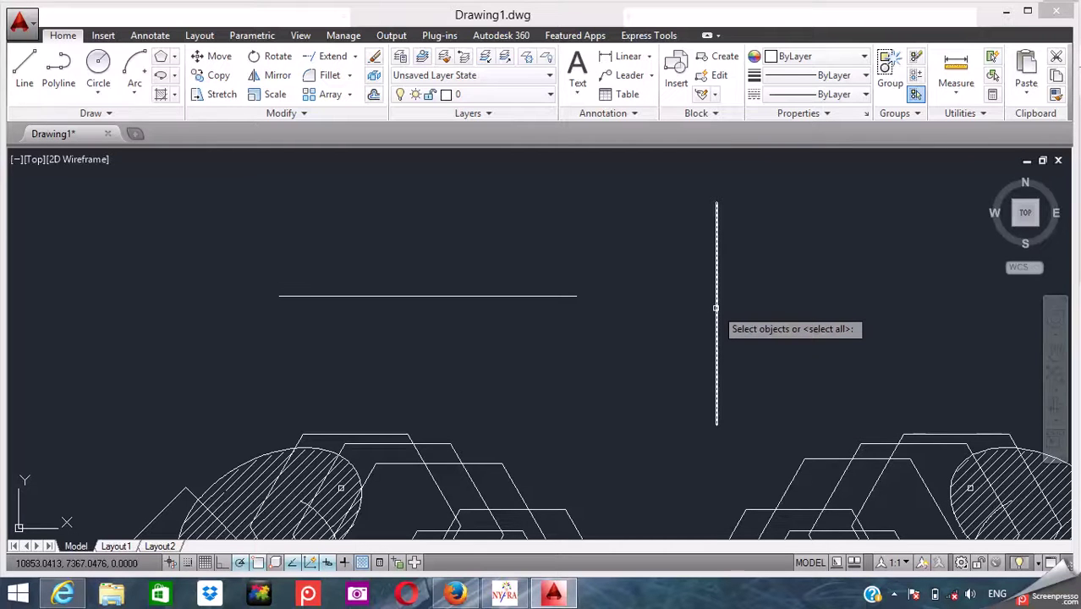
{"action": "left_click", "coordinate": [715, 308]}
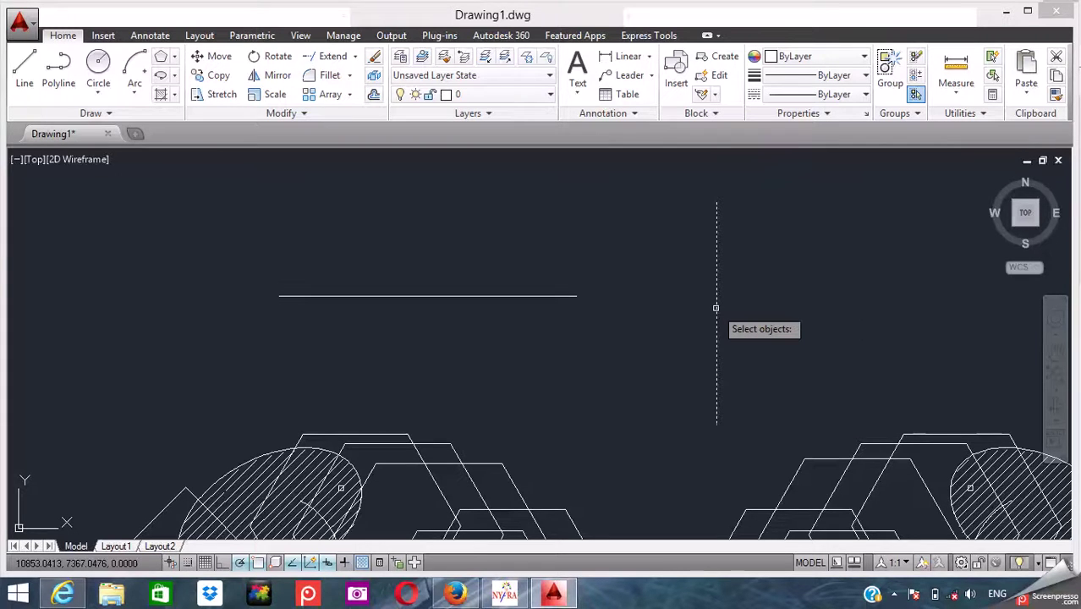
{"action": "key", "text": "Return"}
{"action": "left_click", "coordinate": [636, 269]}
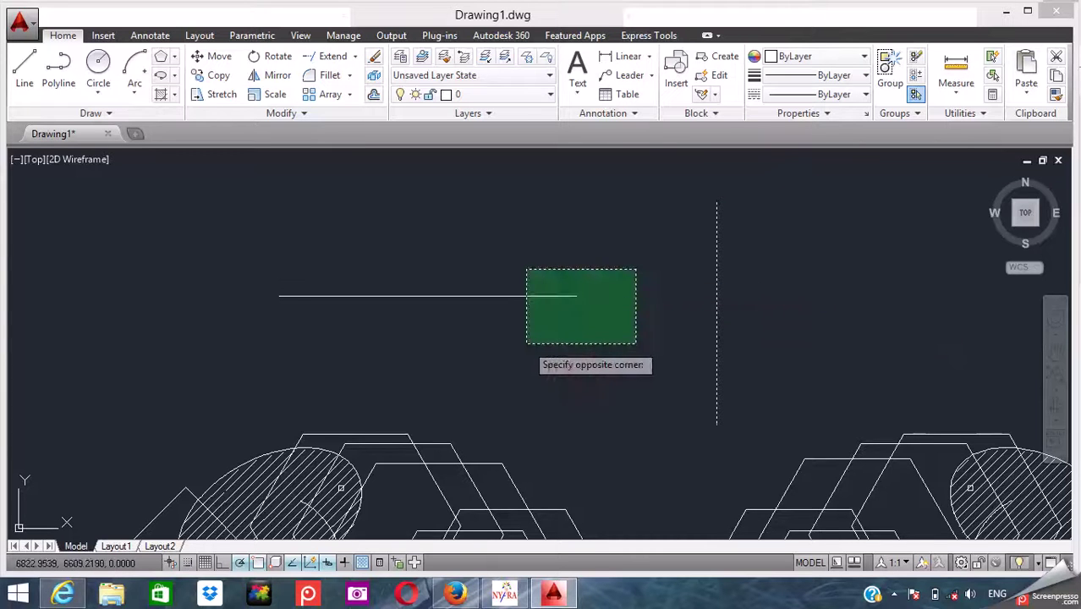
{"action": "left_click", "coordinate": [526, 343]}
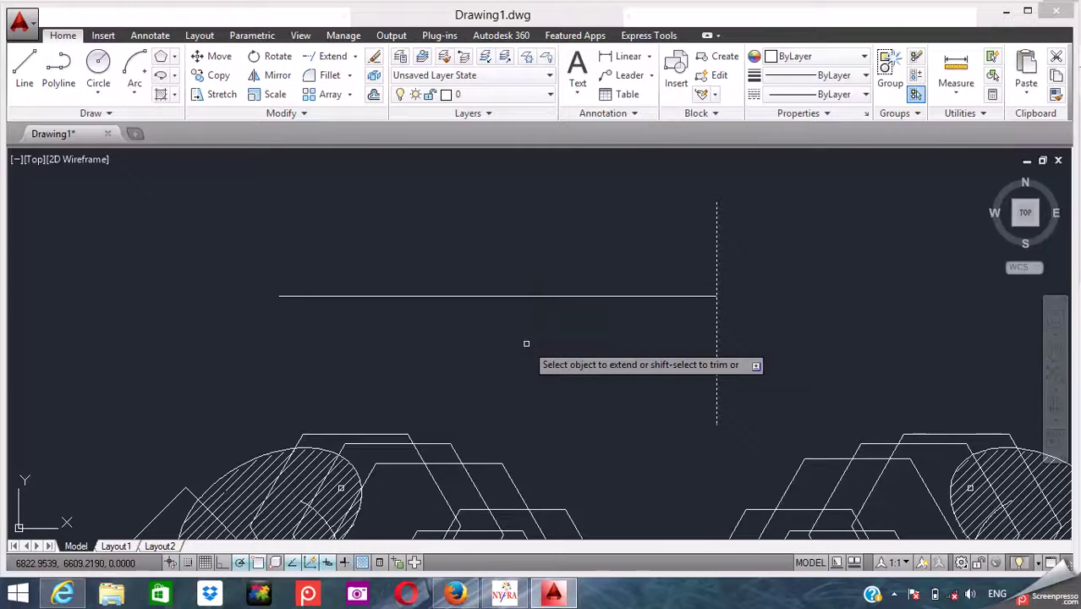
{"action": "scroll", "coordinate": [526, 343], "scroll_direction": "down", "scroll_amount": 2}
{"action": "scroll", "coordinate": [528, 341], "scroll_direction": "down", "scroll_amount": 2}
{"action": "scroll", "coordinate": [535, 338], "scroll_direction": "up", "scroll_amount": 6}
{"action": "key", "text": "Return"}
{"action": "scroll", "coordinate": [547, 337], "scroll_direction": "down", "scroll_amount": 6}
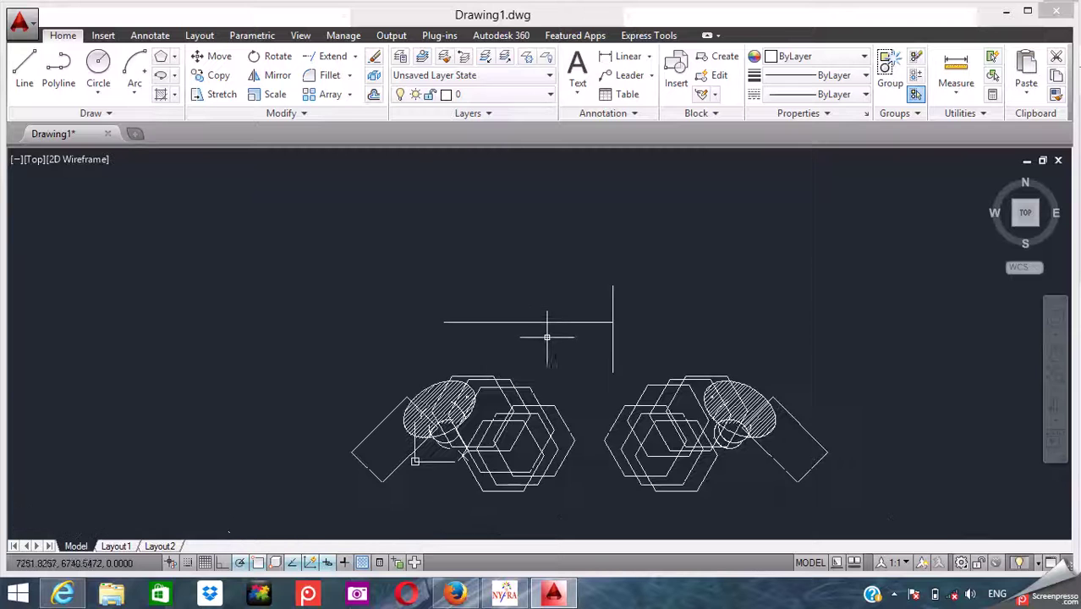
{"action": "scroll", "coordinate": [508, 363], "scroll_direction": "up", "scroll_amount": 5}
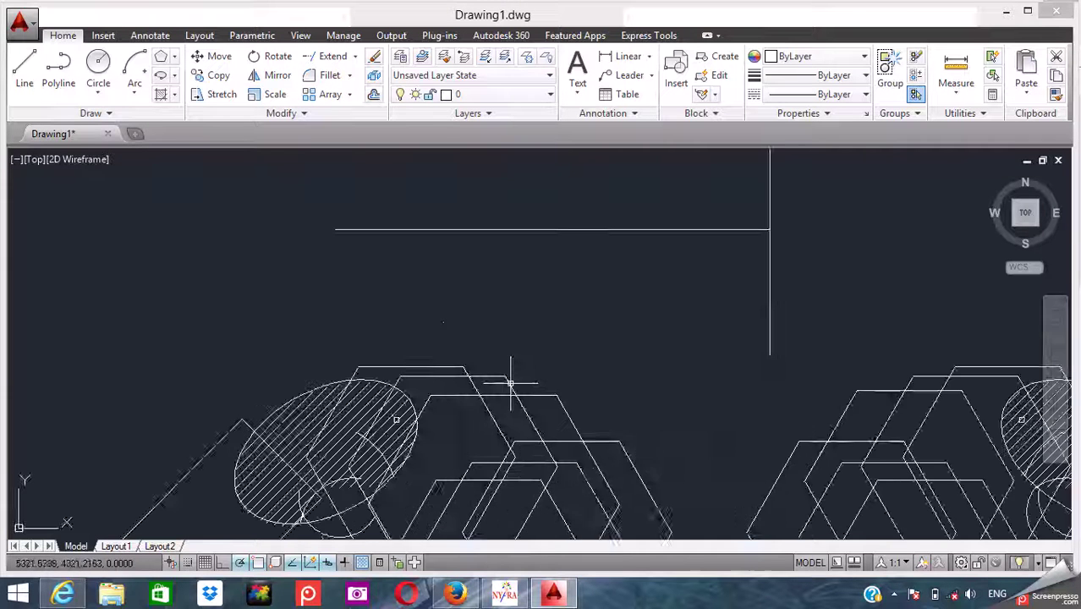
{"action": "scroll", "coordinate": [588, 365], "scroll_direction": "down", "scroll_amount": 3}
{"action": "key", "text": "Return"}
Draw the first two new horizontal lines beneath the original line.
{"action": "left_click", "coordinate": [448, 307]}
{"action": "left_click", "coordinate": [630, 307]}
{"action": "key", "text": "Escape"}
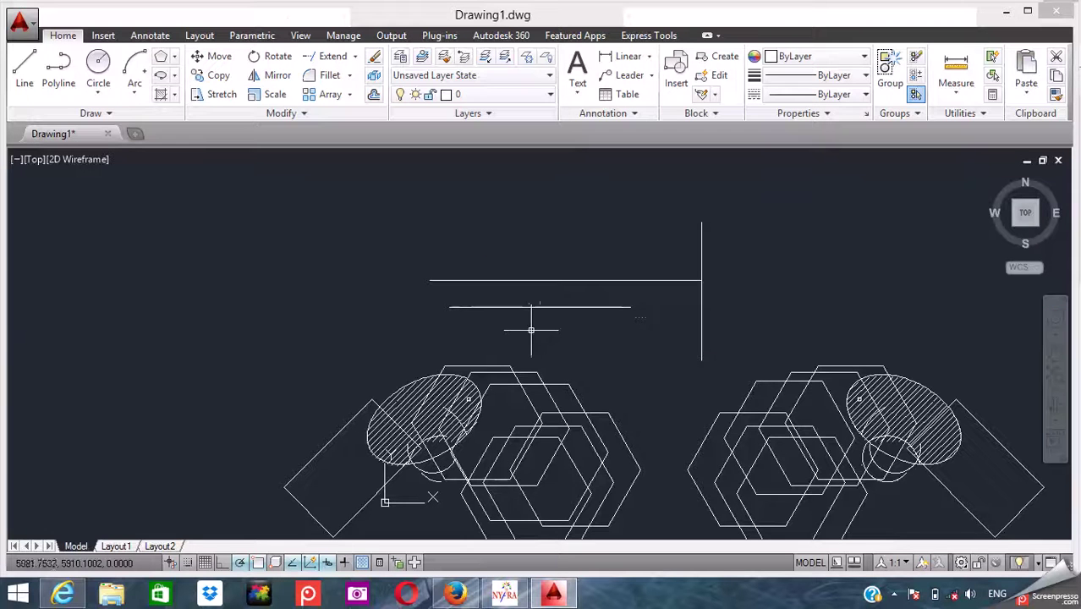
{"action": "key", "text": "Return"}
{"action": "left_click", "coordinate": [529, 329]}
{"action": "left_click", "coordinate": [620, 329]}
{"action": "key", "text": "Escape"}
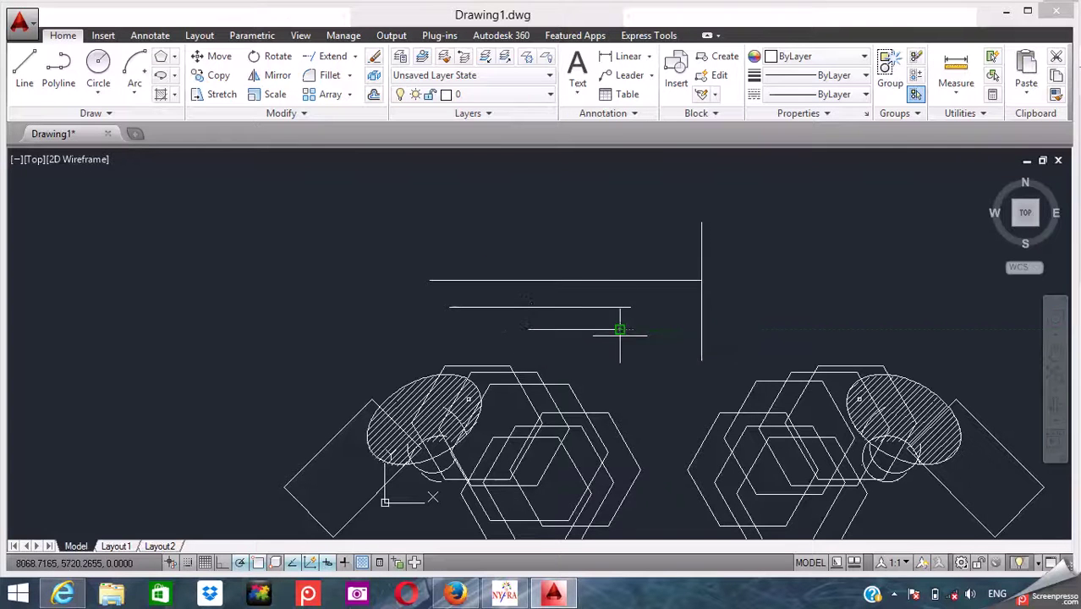
Draw the third and fourth horizontal lines further down, staggered toward the right.
{"action": "left_click", "coordinate": [561, 354]}
{"action": "left_click", "coordinate": [647, 355]}
{"action": "key", "text": "Return"}
{"action": "left_click", "coordinate": [549, 354]}
{"action": "left_click", "coordinate": [643, 353]}
{"action": "key", "text": "Escape"}
{"action": "left_click", "coordinate": [617, 383]}
{"action": "left_click", "coordinate": [640, 377]}
{"action": "key", "text": "Return"}
{"action": "left_click", "coordinate": [589, 378]}
{"action": "left_click", "coordinate": [698, 378]}
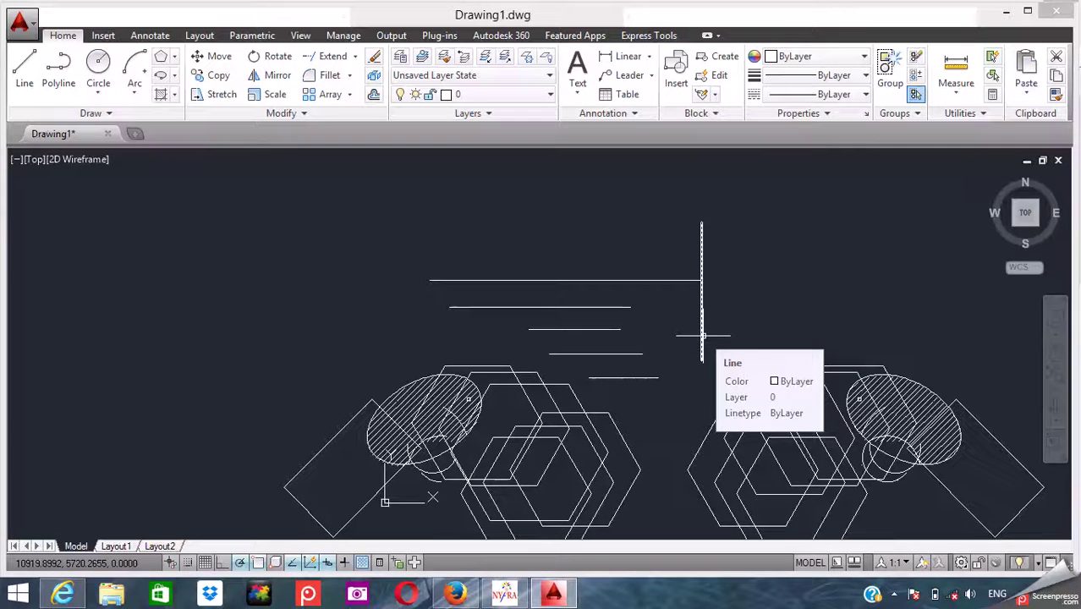
Select the vertical line and drag its grip to lengthen it.
{"action": "left_click", "coordinate": [702, 334]}
{"action": "left_click", "coordinate": [726, 330]}
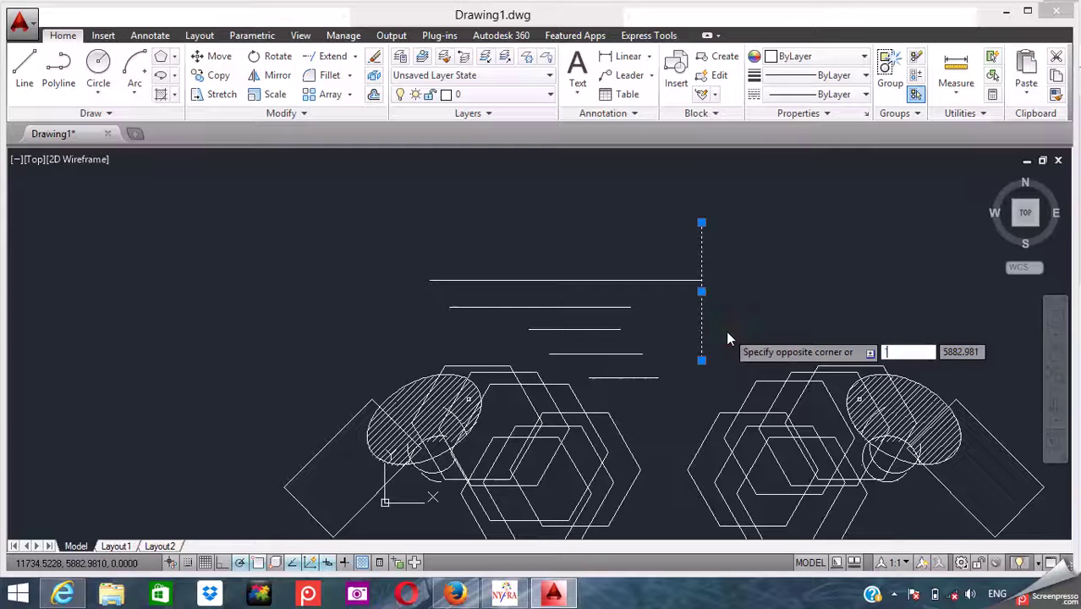
{"action": "left_click", "coordinate": [728, 330]}
{"action": "key", "text": "Escape"}
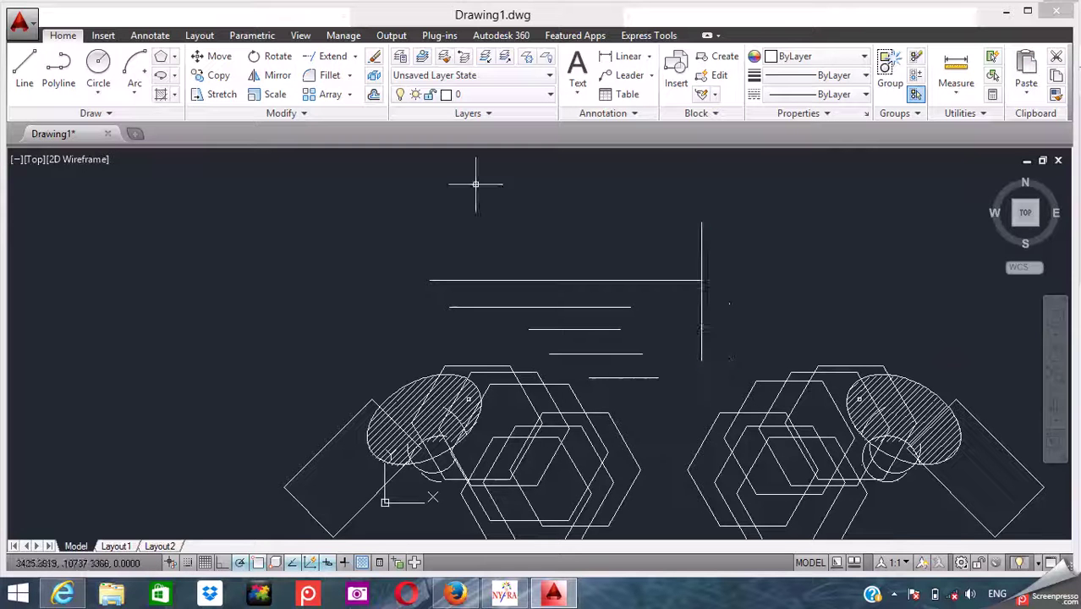
EXTEND the upper horizontal lines to the vertical line as boundary.
{"action": "left_click", "coordinate": [332, 56]}
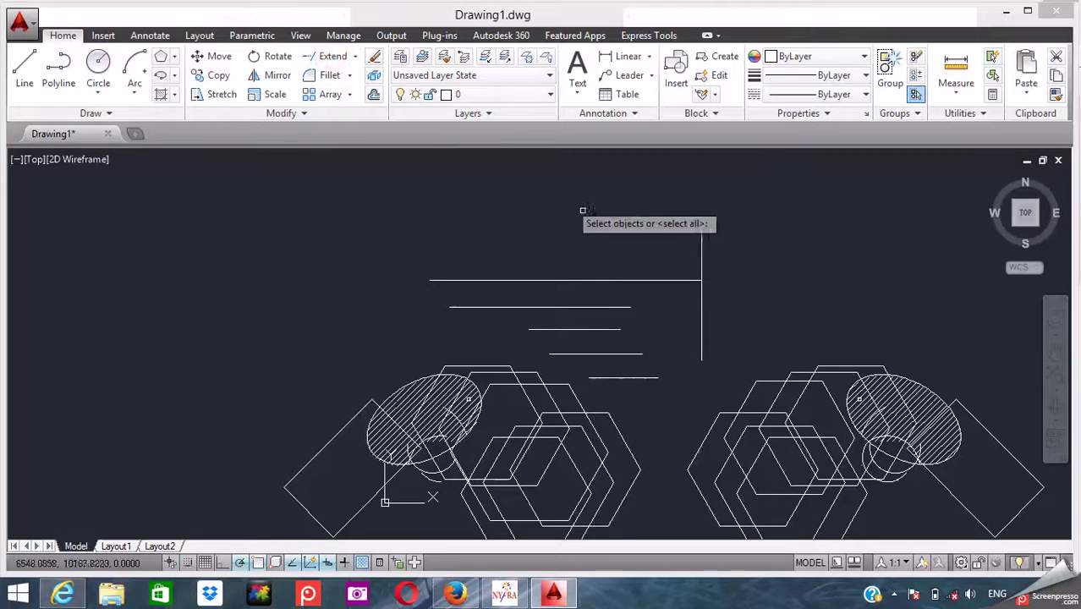
{"action": "left_click", "coordinate": [734, 315]}
{"action": "left_click", "coordinate": [692, 338]}
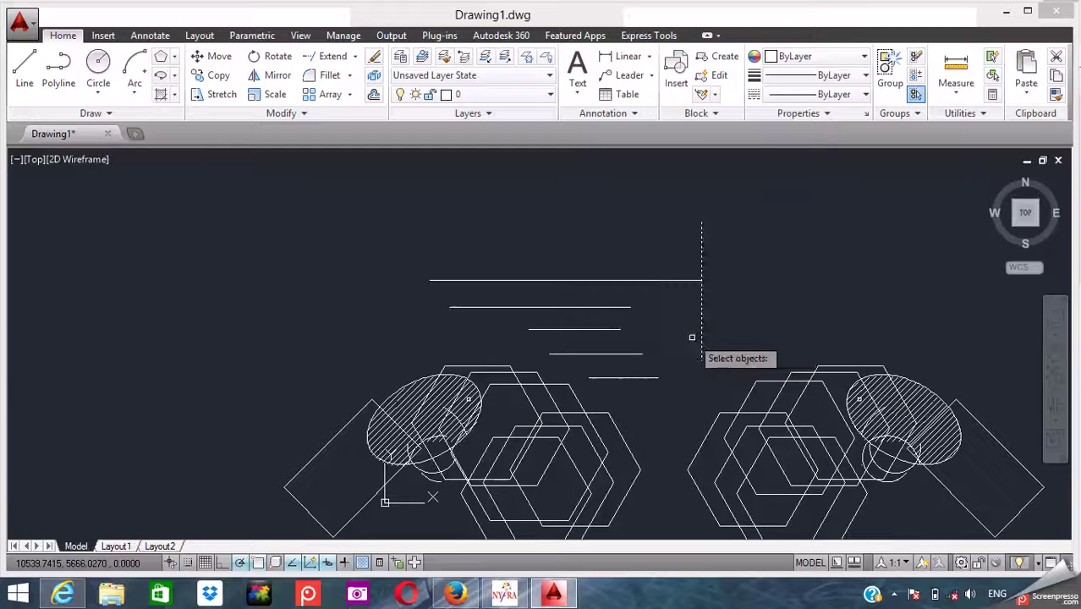
{"action": "key", "text": "Return"}
{"action": "left_click", "coordinate": [664, 292]}
{"action": "left_click", "coordinate": [622, 405]}
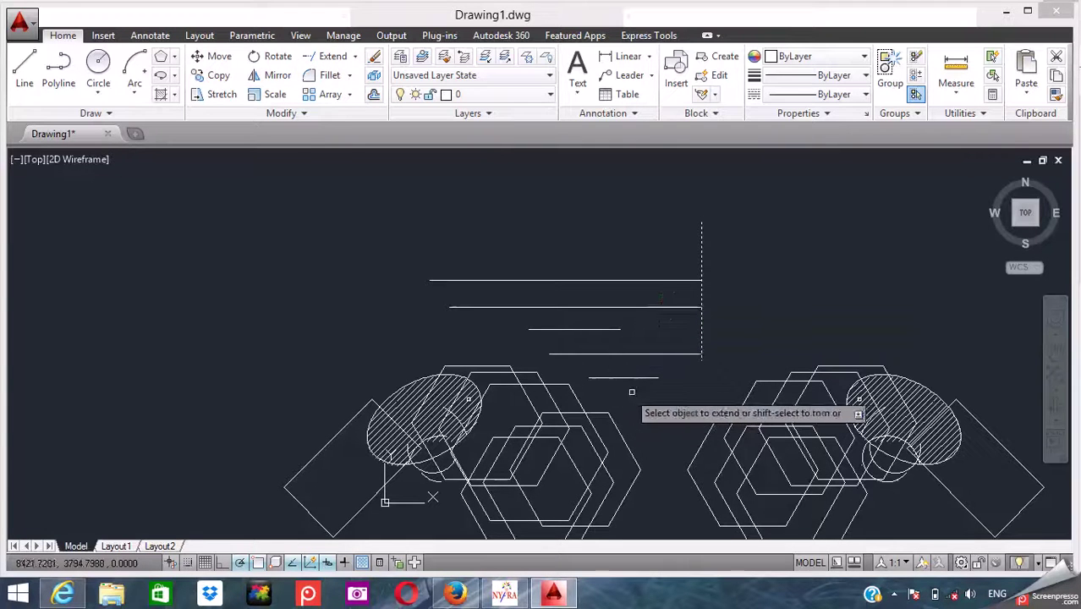
{"action": "left_click", "coordinate": [664, 395]}
{"action": "left_click", "coordinate": [597, 315]}
{"action": "left_click", "coordinate": [645, 371]}
{"action": "left_click", "coordinate": [639, 370]}
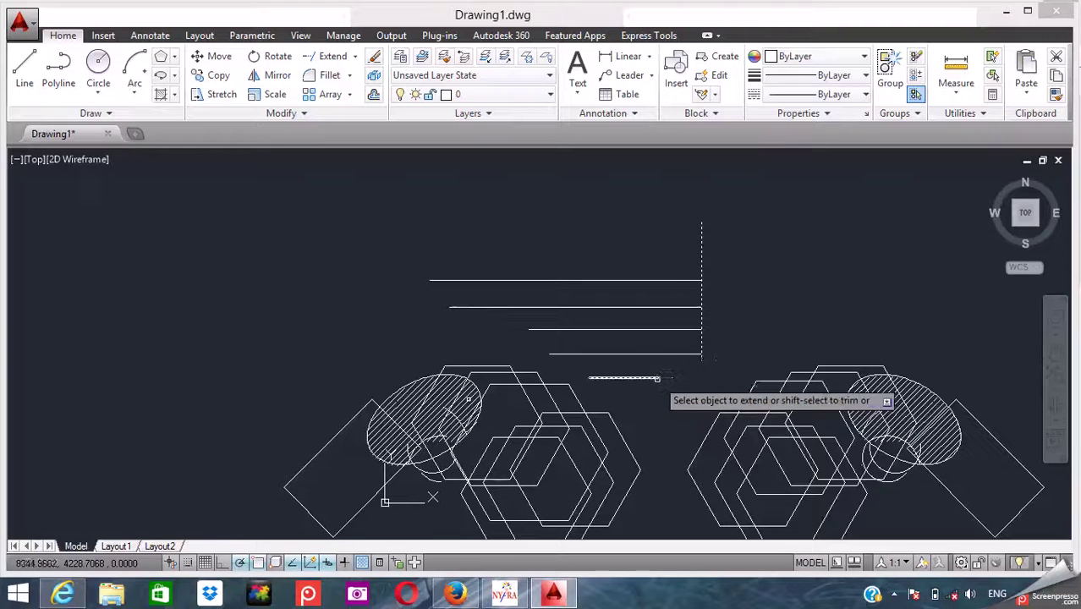
{"action": "key", "text": "Escape"}
Abandon the retried extend and pull the vertical line's lower end further down.
{"action": "key", "text": "Return"}
{"action": "left_click", "coordinate": [736, 337]}
{"action": "left_click", "coordinate": [664, 397]}
{"action": "key", "text": "Return"}
{"action": "key", "text": "Escape"}
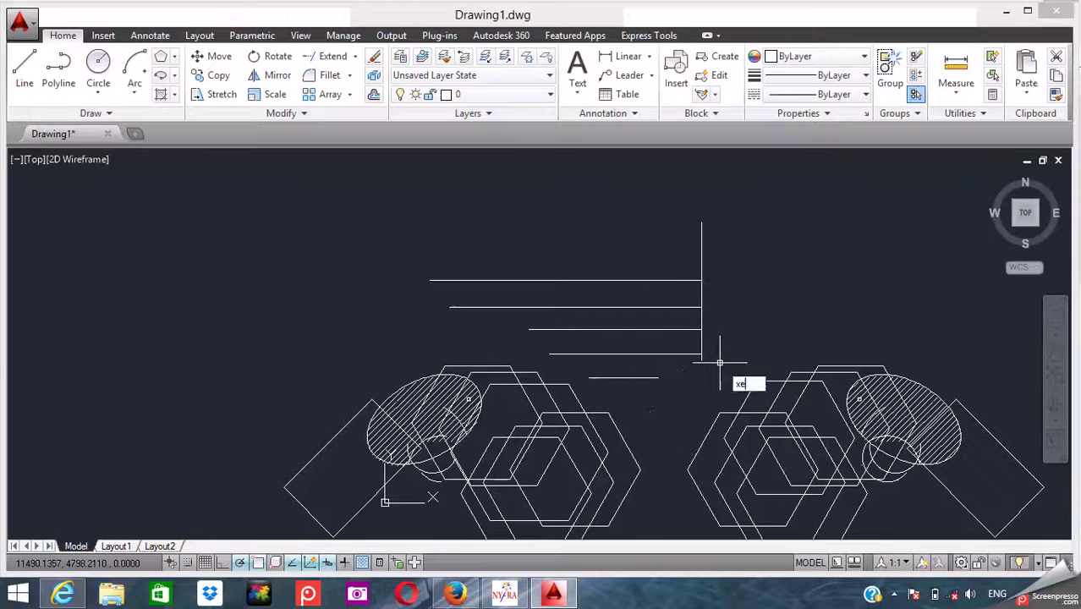
{"action": "key", "text": "Escape"}
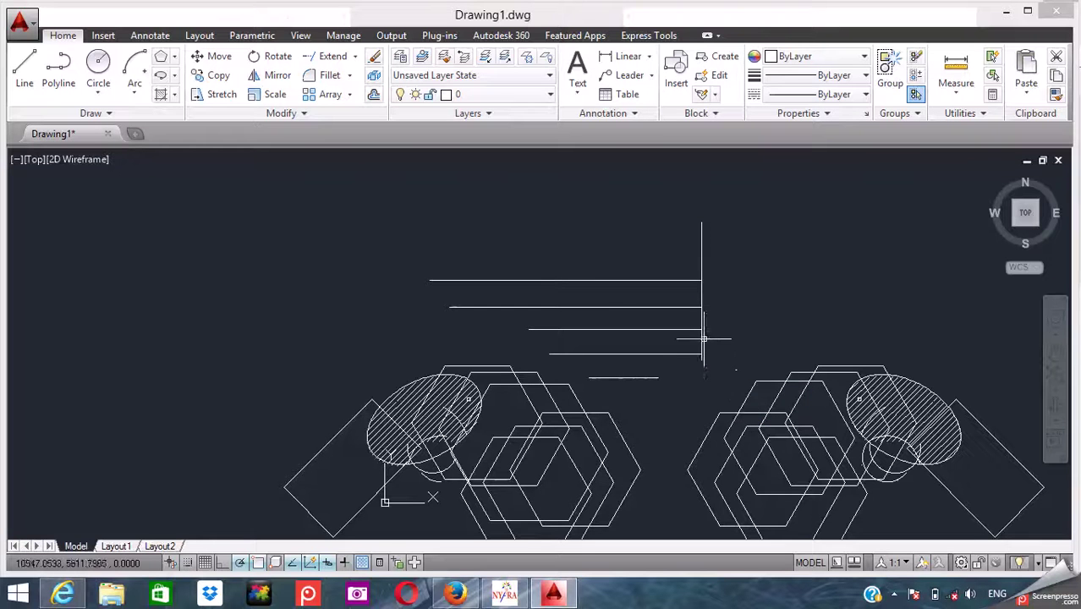
{"action": "left_click", "coordinate": [701, 361]}
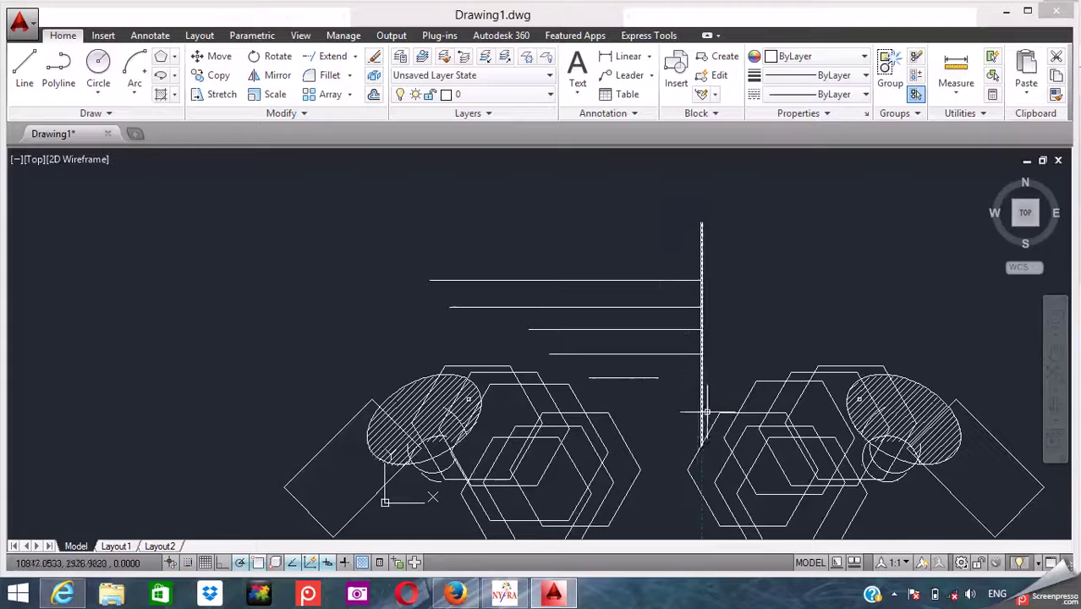
{"action": "type", "text": "ex"}
Extend the bottom horizontal line to the lengthened vertical line.
{"action": "key", "text": "Return"}
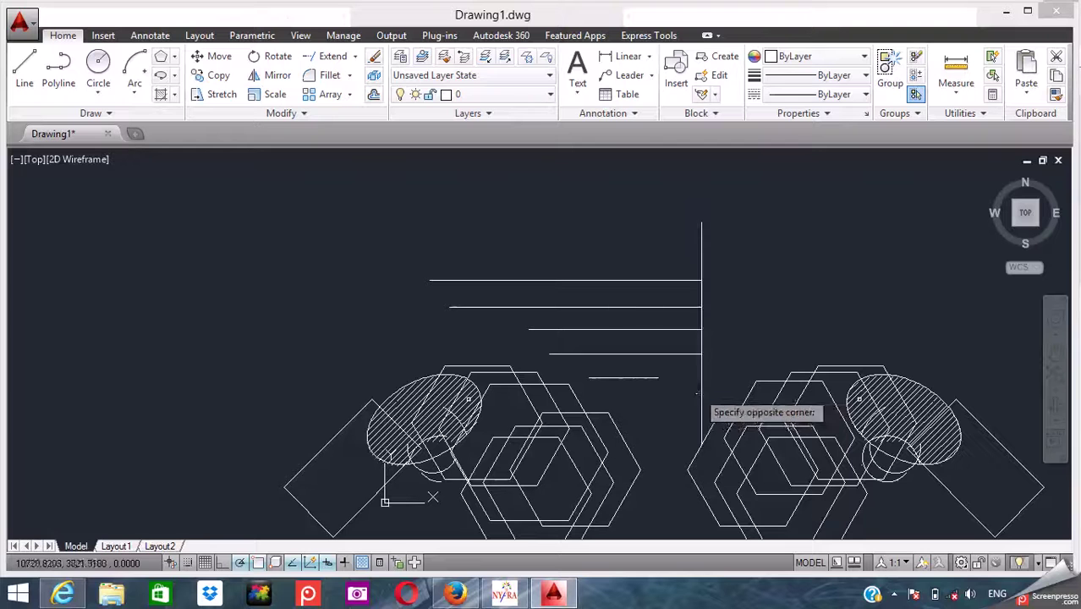
{"action": "left_click", "coordinate": [692, 394]}
{"action": "left_click", "coordinate": [732, 372]}
{"action": "key", "text": "Return"}
{"action": "left_click", "coordinate": [652, 377]}
{"action": "scroll", "coordinate": [656, 315], "scroll_direction": "down", "scroll_amount": 2}
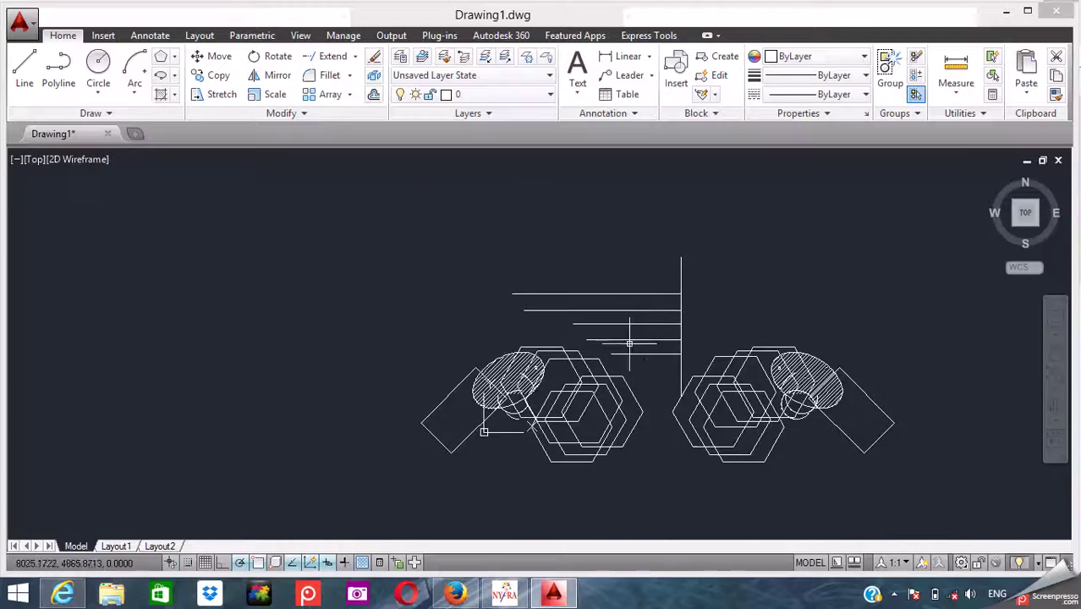
{"action": "scroll", "coordinate": [651, 320], "scroll_direction": "up", "scroll_amount": 4}
{"action": "scroll", "coordinate": [605, 323], "scroll_direction": "down", "scroll_amount": 6}
{"action": "scroll", "coordinate": [604, 323], "scroll_direction": "up", "scroll_amount": 5}
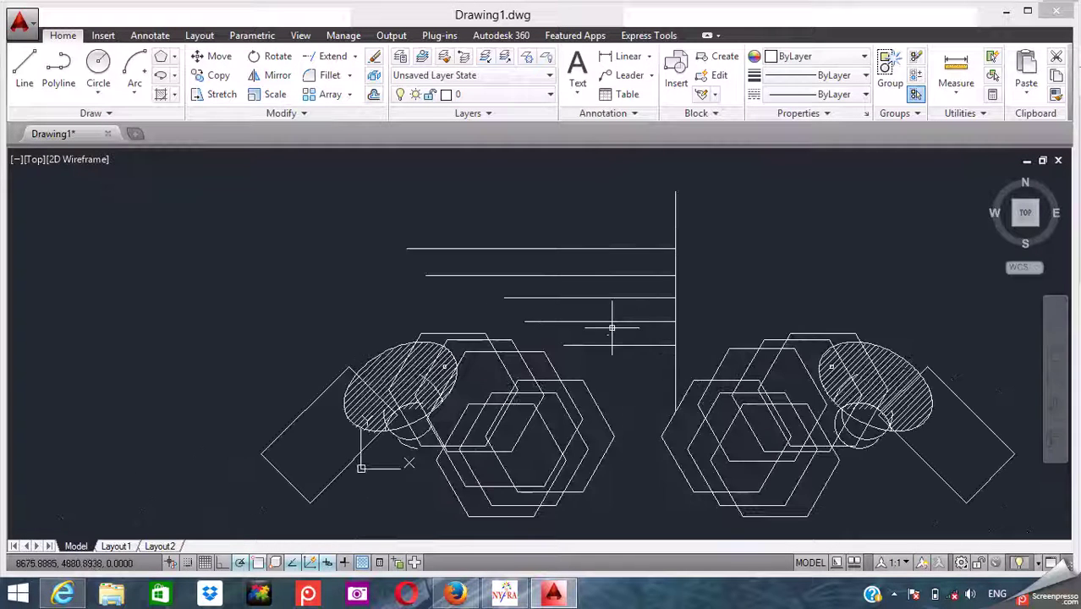
{"action": "scroll", "coordinate": [748, 422], "scroll_direction": "up", "scroll_amount": 2}
{"action": "scroll", "coordinate": [586, 338], "scroll_direction": "down", "scroll_amount": 1}
{"action": "scroll", "coordinate": [589, 338], "scroll_direction": "down", "scroll_amount": 2}
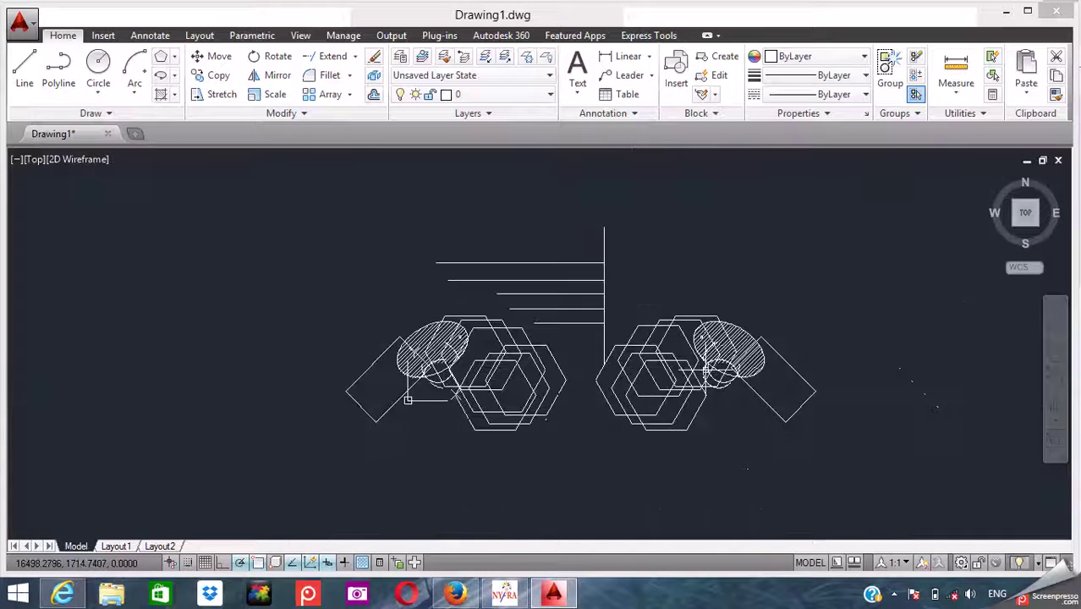
{"action": "scroll", "coordinate": [686, 391], "scroll_direction": "up", "scroll_amount": 3}
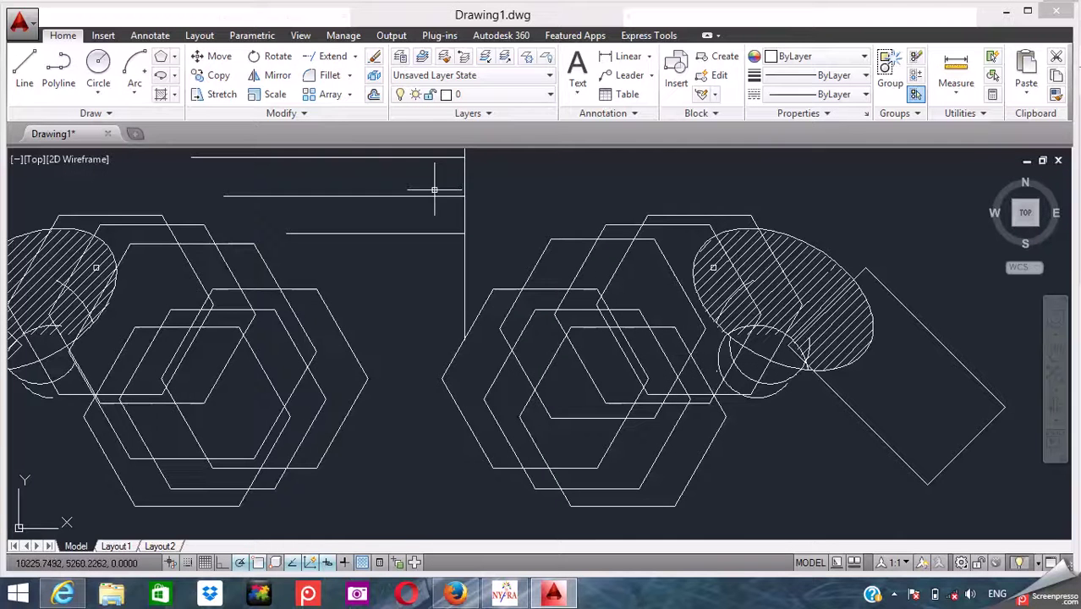
Run Fillet on the diamond's upper-left edge and a second edge.
{"action": "left_click", "coordinate": [350, 76]}
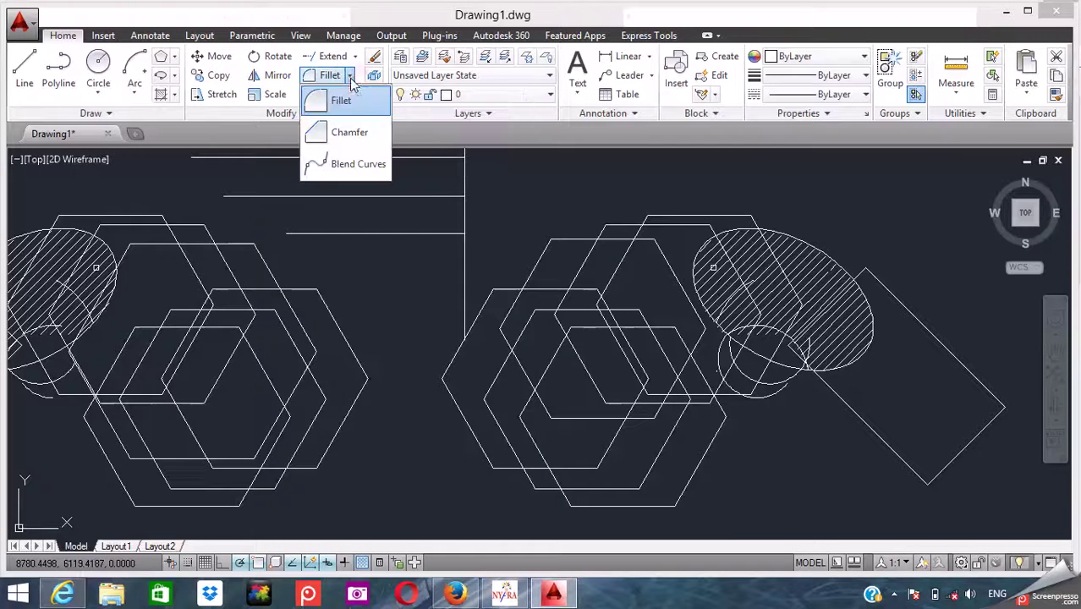
{"action": "left_click", "coordinate": [341, 100]}
{"action": "scroll", "coordinate": [461, 236], "scroll_direction": "down", "scroll_amount": 4}
{"action": "scroll", "coordinate": [452, 203], "scroll_direction": "down", "scroll_amount": 2}
{"action": "scroll", "coordinate": [342, 276], "scroll_direction": "up", "scroll_amount": 5}
{"action": "scroll", "coordinate": [173, 254], "scroll_direction": "up", "scroll_amount": 2}
{"action": "left_click", "coordinate": [234, 289]}
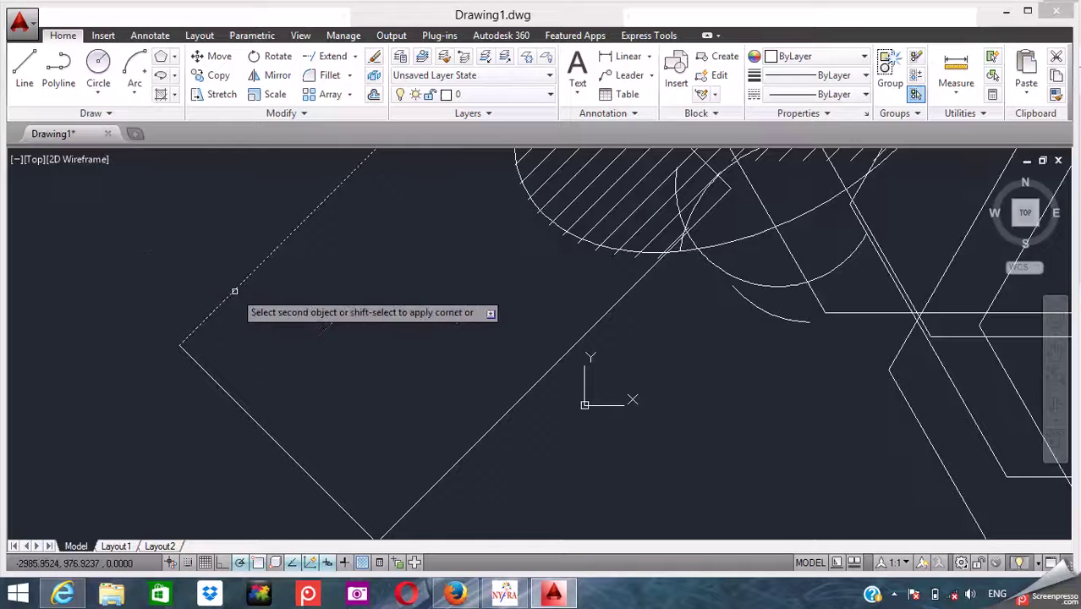
{"action": "left_click", "coordinate": [217, 383]}
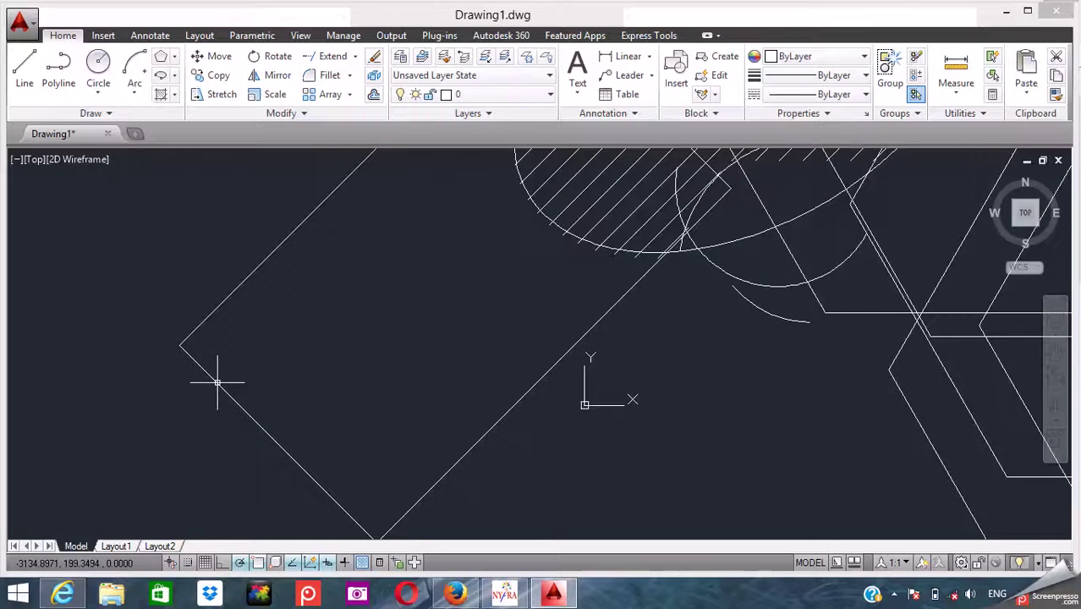
Round the diamond's left corner with a radius-10 fillet.
{"action": "key", "text": "space"}
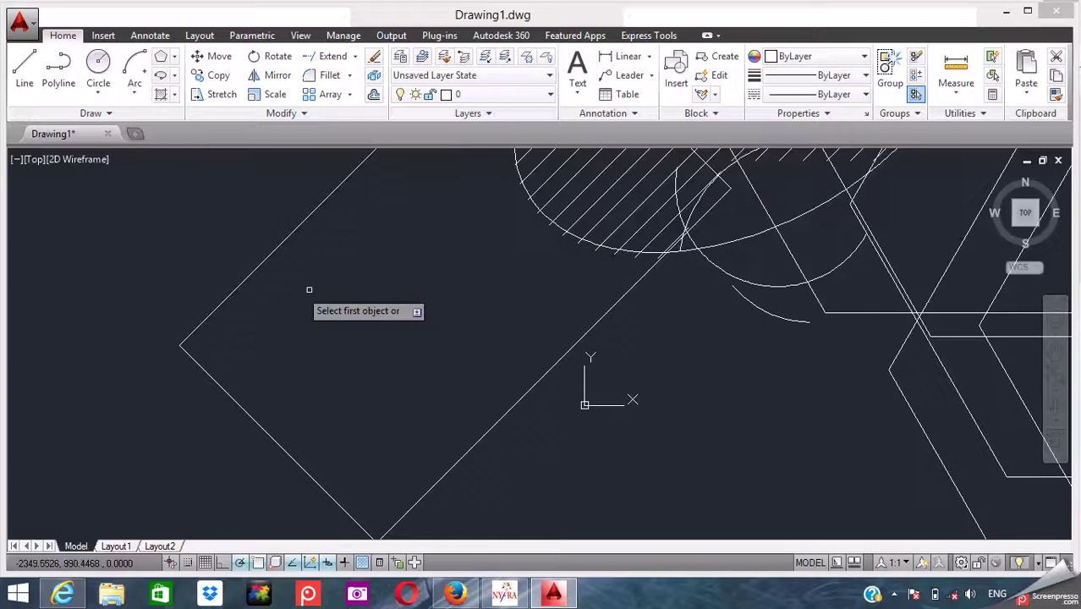
{"action": "left_click", "coordinate": [193, 332]}
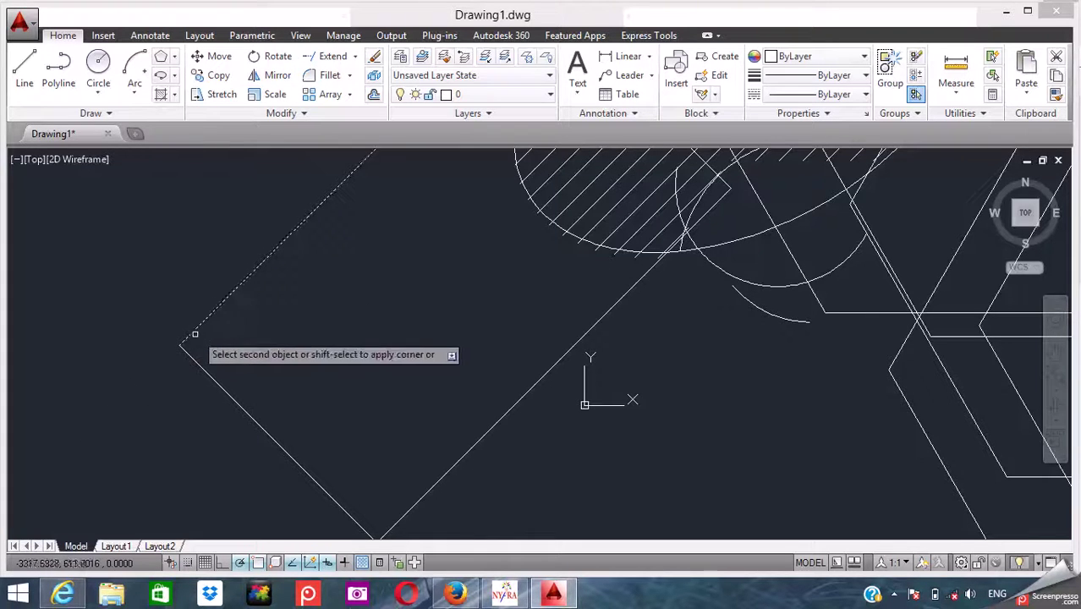
{"action": "left_click", "coordinate": [191, 360]}
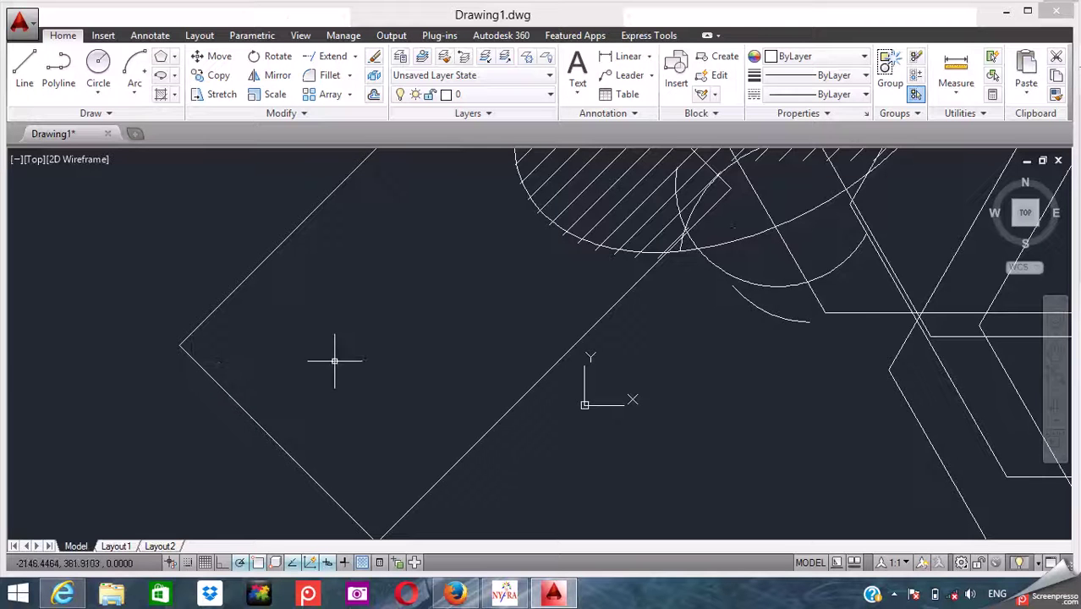
{"action": "type", "text": "r"}
{"action": "key", "text": "Return"}
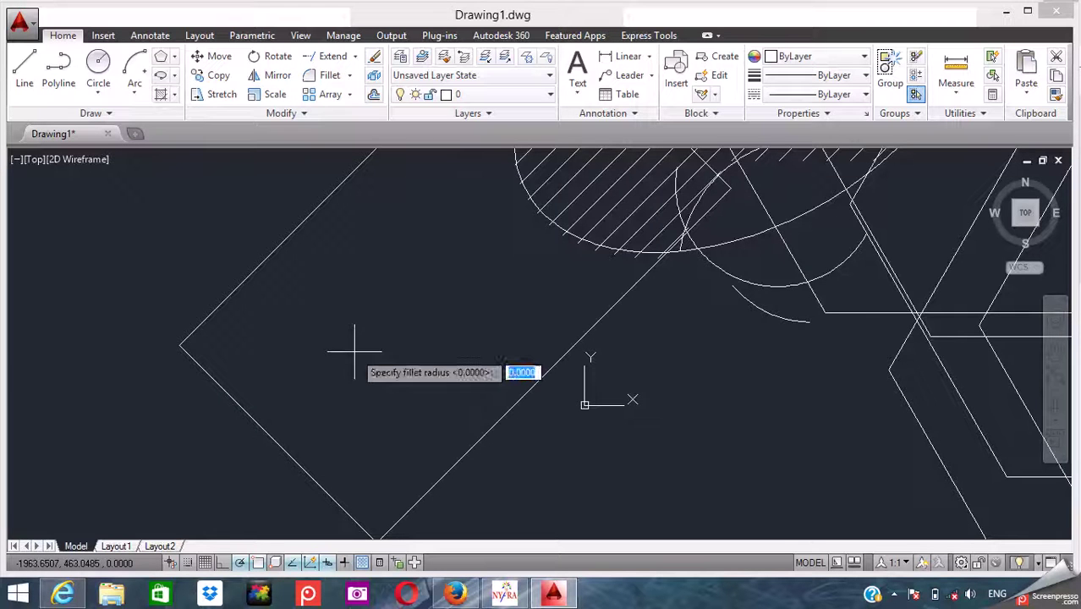
{"action": "key", "text": "Return"}
{"action": "left_click", "coordinate": [251, 418]}
{"action": "left_click", "coordinate": [216, 311]}
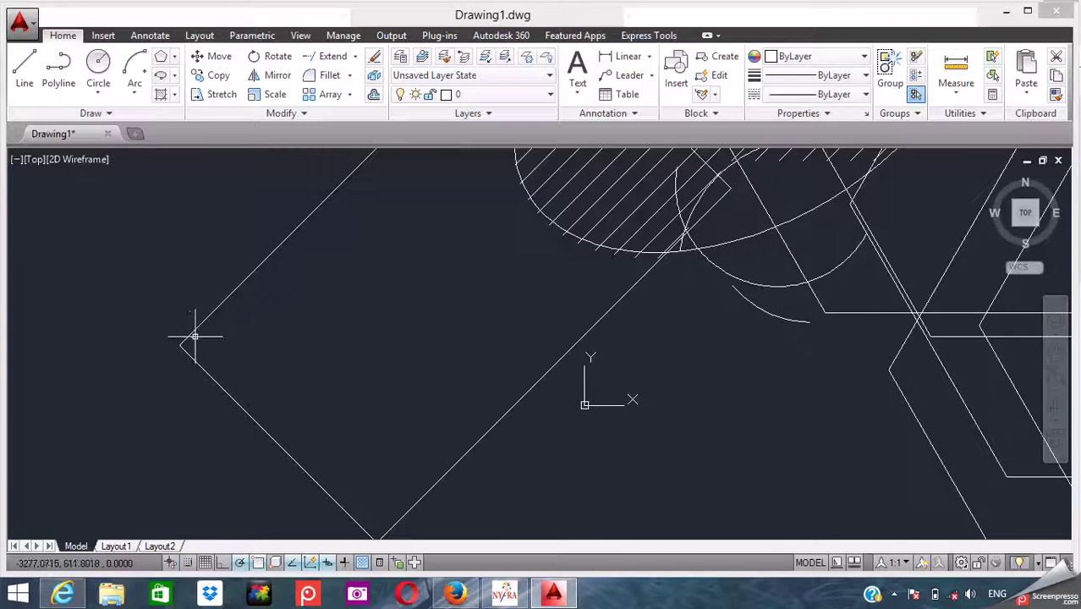
Regenerate the drawing with REGEN so the arc displays smoothly.
{"action": "scroll", "coordinate": [194, 336], "scroll_direction": "up", "scroll_amount": 5}
{"action": "scroll", "coordinate": [386, 355], "scroll_direction": "up", "scroll_amount": 2}
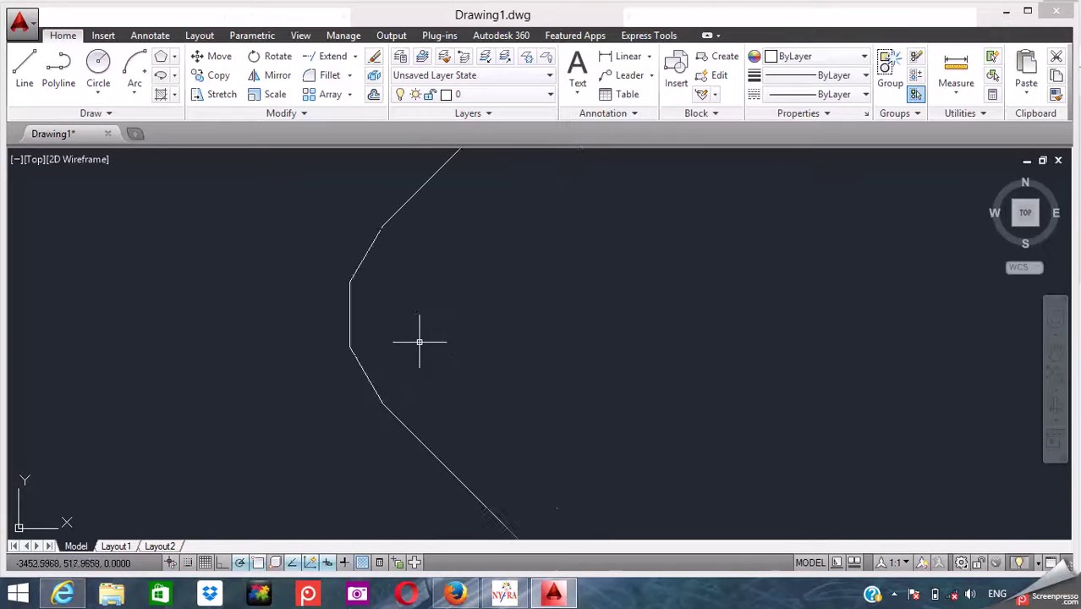
{"action": "type", "text": "regen"}
{"action": "key", "text": "Return"}
{"action": "scroll", "coordinate": [342, 315], "scroll_direction": "down", "scroll_amount": 3}
{"action": "scroll", "coordinate": [328, 328], "scroll_direction": "up", "scroll_amount": 1}
{"action": "scroll", "coordinate": [329, 328], "scroll_direction": "up", "scroll_amount": 2}
{"action": "scroll", "coordinate": [431, 283], "scroll_direction": "up", "scroll_amount": 2}
{"action": "scroll", "coordinate": [430, 288], "scroll_direction": "down", "scroll_amount": 2}
{"action": "scroll", "coordinate": [435, 285], "scroll_direction": "up", "scroll_amount": 1}
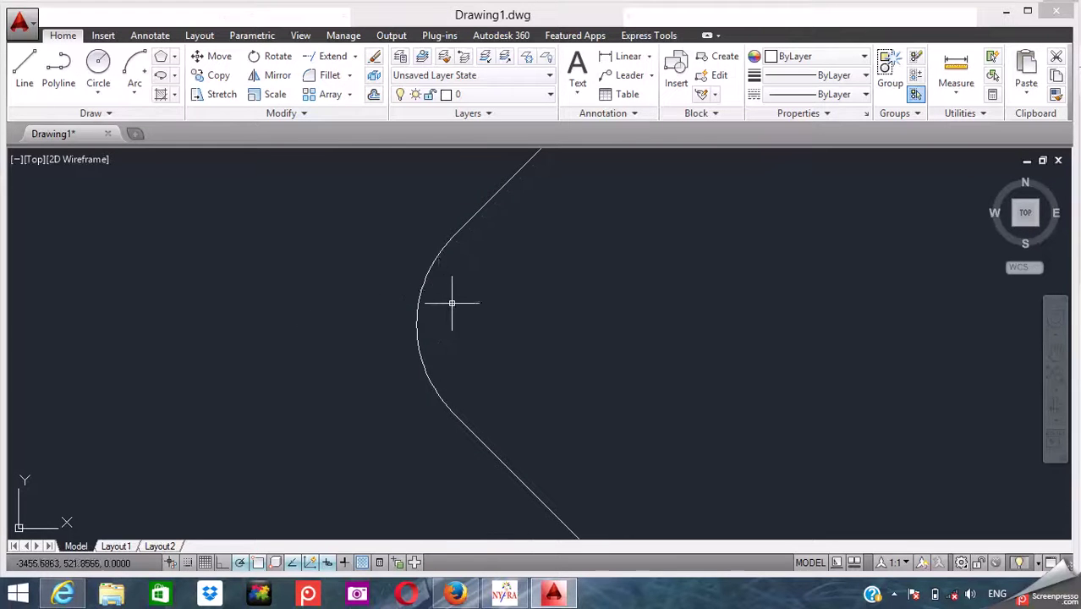
Fillet the upper and lower diagonal lines with radius 100.
{"action": "key", "text": "Return"}
{"action": "type", "text": "r"}
{"action": "key", "text": "Return"}
{"action": "type", "text": "100"}
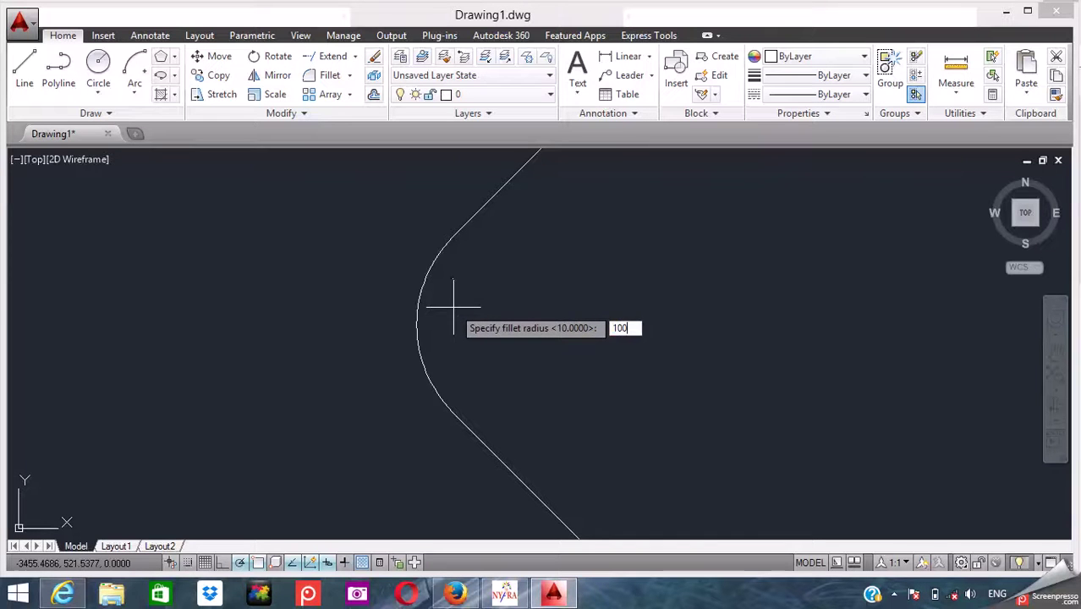
{"action": "key", "text": "Return"}
{"action": "left_click", "coordinate": [470, 231]}
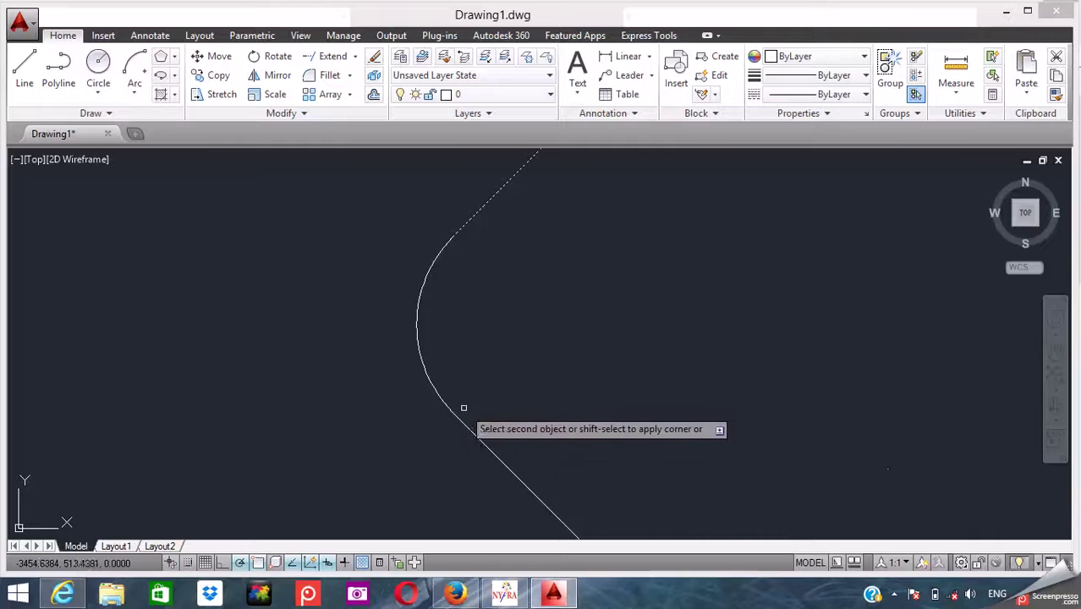
{"action": "left_click", "coordinate": [477, 441]}
{"action": "scroll", "coordinate": [480, 436], "scroll_direction": "up", "scroll_amount": 5}
{"action": "scroll", "coordinate": [471, 408], "scroll_direction": "down", "scroll_amount": 3}
{"action": "scroll", "coordinate": [507, 389], "scroll_direction": "down", "scroll_amount": 2}
{"action": "scroll", "coordinate": [524, 386], "scroll_direction": "down", "scroll_amount": 2}
{"action": "scroll", "coordinate": [509, 395], "scroll_direction": "up", "scroll_amount": 2}
{"action": "scroll", "coordinate": [509, 395], "scroll_direction": "up", "scroll_amount": 2}
{"action": "scroll", "coordinate": [448, 378], "scroll_direction": "down", "scroll_amount": 2}
{"action": "scroll", "coordinate": [481, 386], "scroll_direction": "up", "scroll_amount": 2}
{"action": "scroll", "coordinate": [463, 386], "scroll_direction": "down", "scroll_amount": 2}
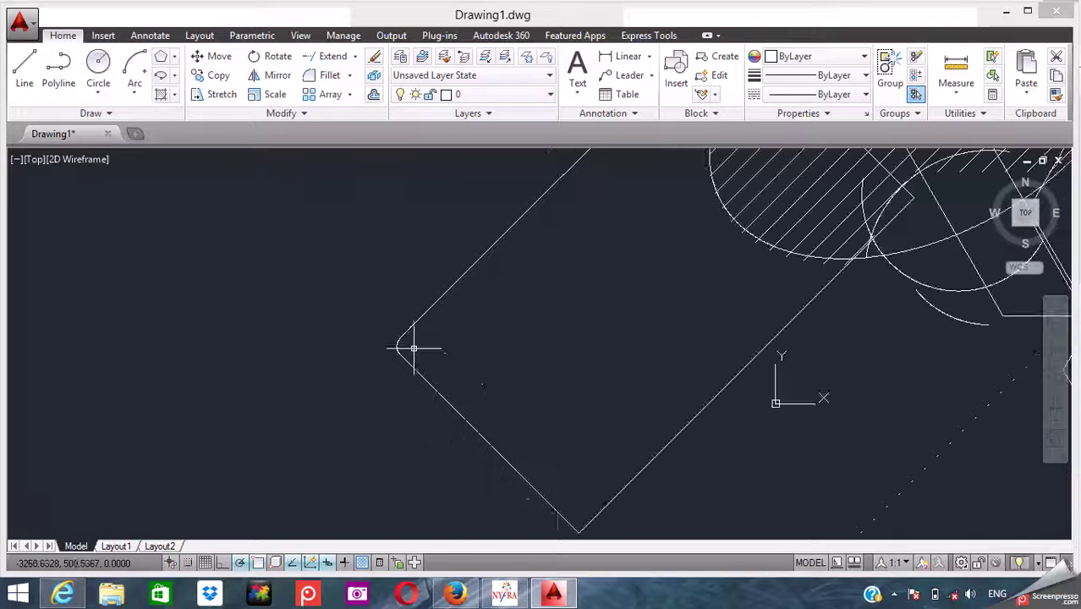
{"action": "scroll", "coordinate": [592, 529], "scroll_direction": "up", "scroll_amount": 2}
{"action": "scroll", "coordinate": [592, 525], "scroll_direction": "up", "scroll_amount": 1}
{"action": "scroll", "coordinate": [553, 451], "scroll_direction": "down", "scroll_amount": 1}
{"action": "scroll", "coordinate": [534, 477], "scroll_direction": "up", "scroll_amount": 1}
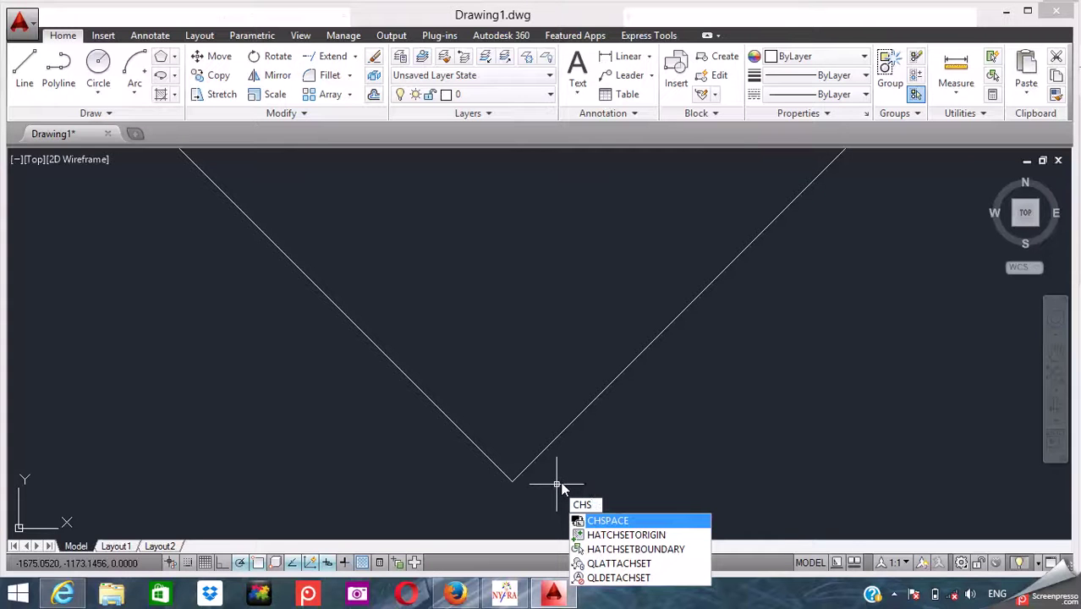
Run CHAMFER on the right and left lines of the V corner.
{"action": "type", "text": "a"}
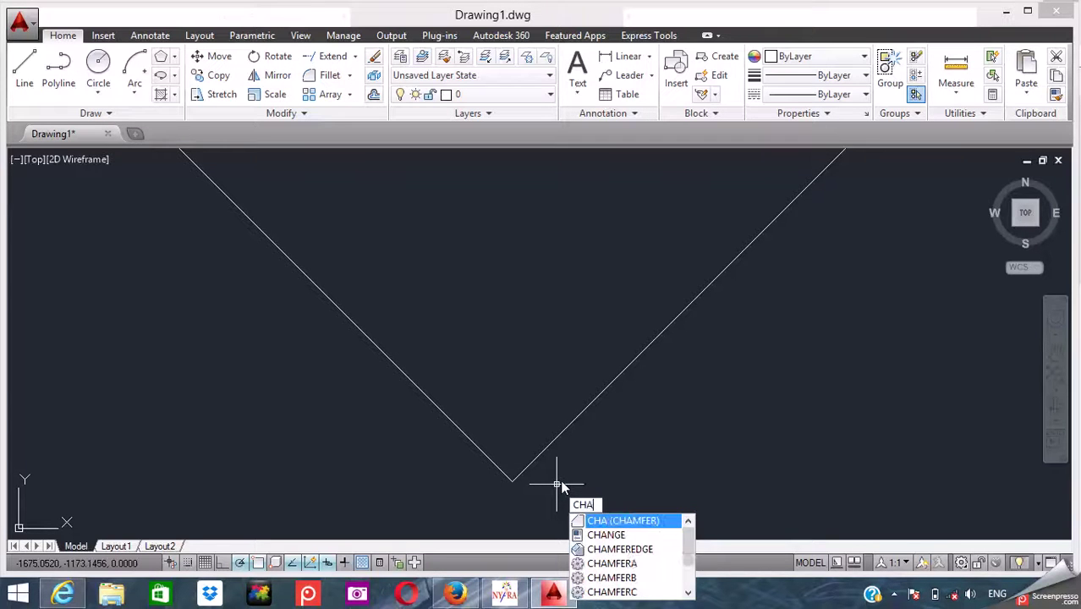
{"action": "key", "text": "Return"}
{"action": "left_click", "coordinate": [562, 430]}
{"action": "left_click", "coordinate": [407, 378]}
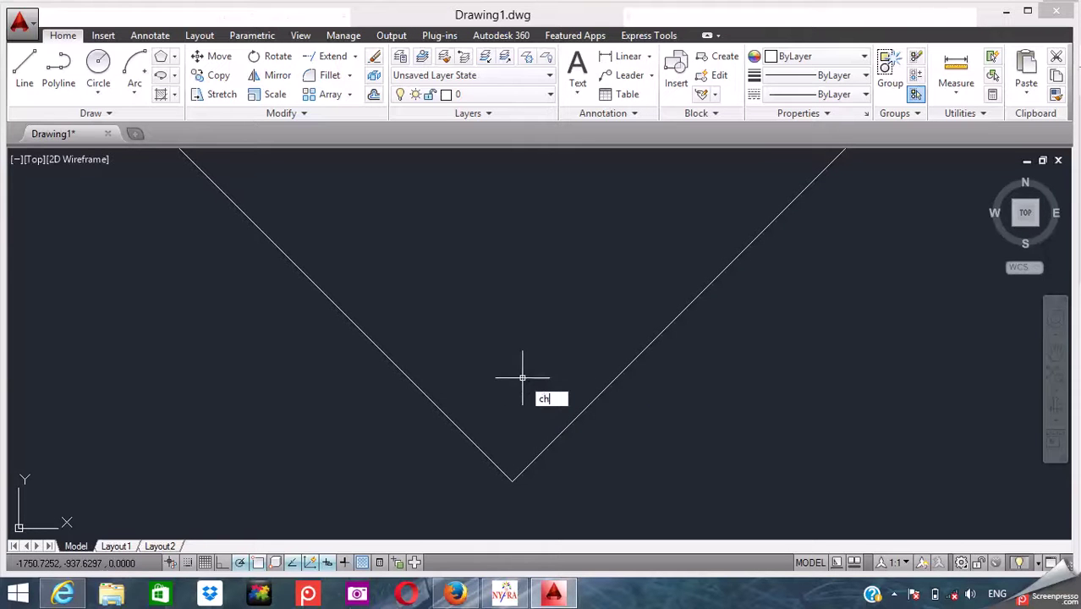
Chamfer the V corner again with the set length and 45° angle.
{"action": "key", "text": "Return"}
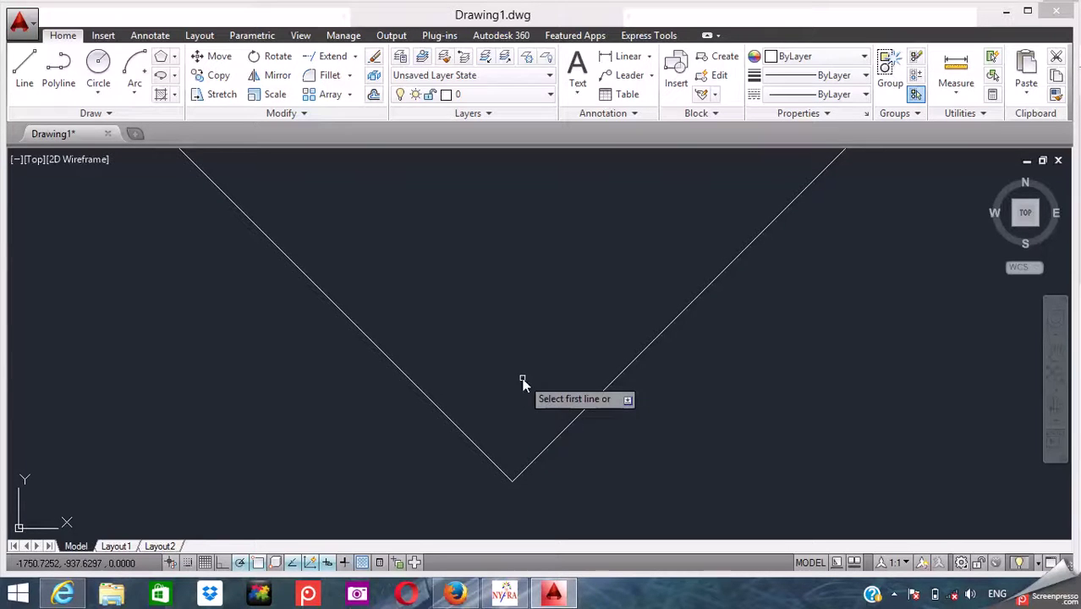
{"action": "type", "text": "d"}
{"action": "key", "text": "Return"}
{"action": "key", "text": "Return"}
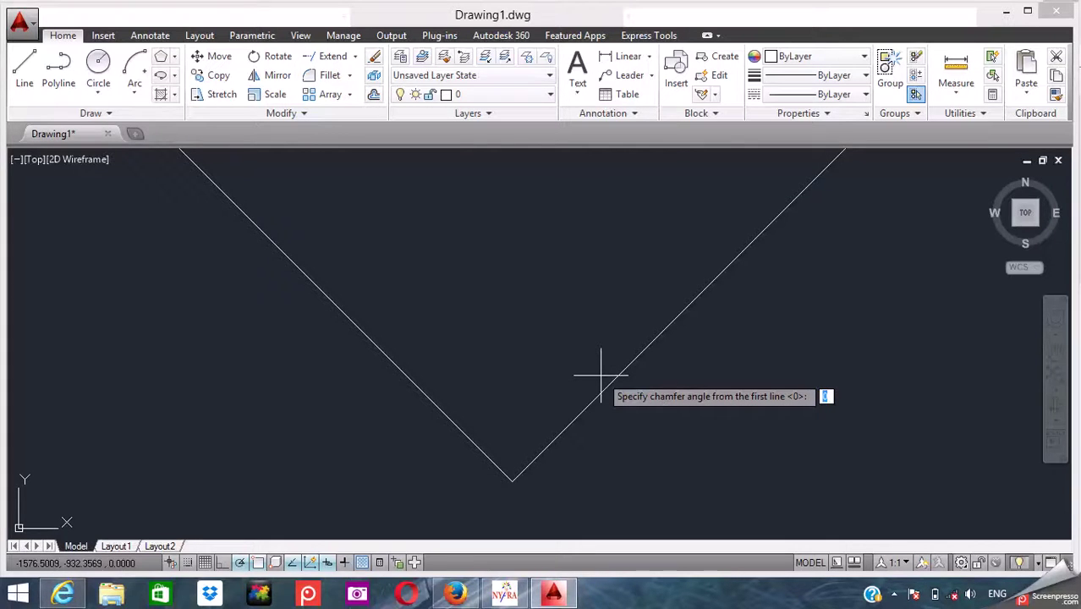
{"action": "key", "text": "Return"}
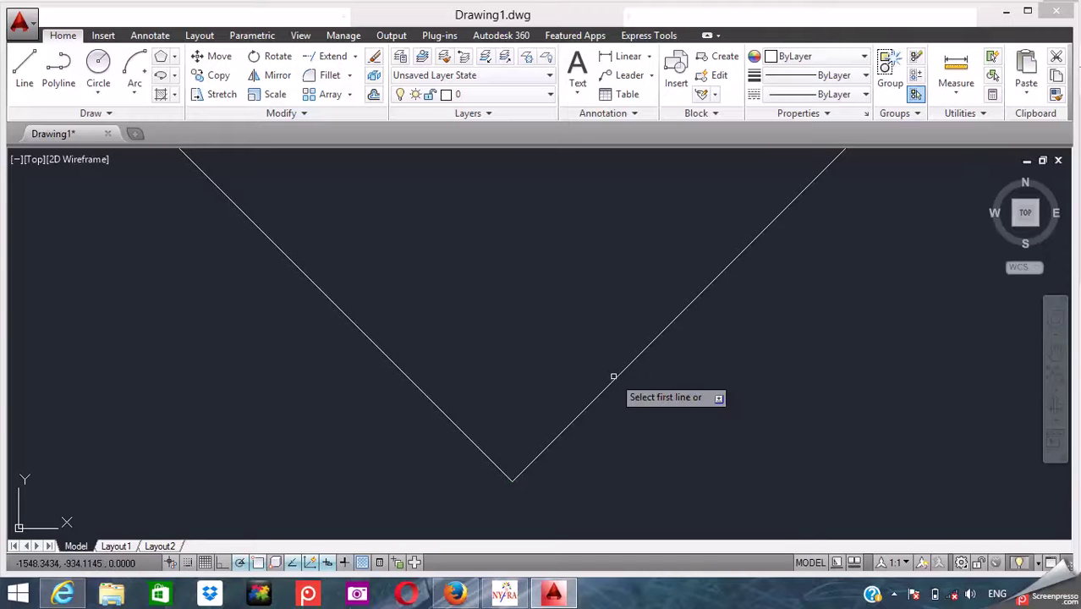
{"action": "left_click", "coordinate": [613, 379]}
{"action": "left_click", "coordinate": [418, 387]}
{"action": "scroll", "coordinate": [489, 468], "scroll_direction": "up", "scroll_amount": 2}
{"action": "scroll", "coordinate": [507, 434], "scroll_direction": "down", "scroll_amount": 4}
{"action": "scroll", "coordinate": [530, 434], "scroll_direction": "up", "scroll_amount": 2}
{"action": "scroll", "coordinate": [555, 406], "scroll_direction": "up", "scroll_amount": 3}
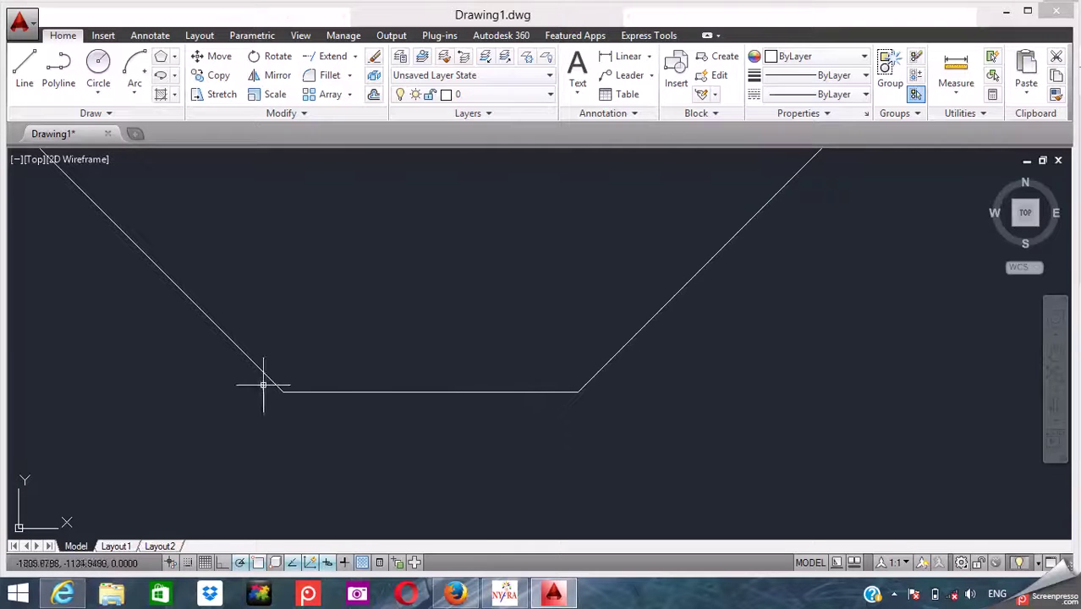
Crossing-select the flat chamfer segment and both diagonal lines.
{"action": "left_click", "coordinate": [709, 328]}
{"action": "left_click", "coordinate": [181, 448]}
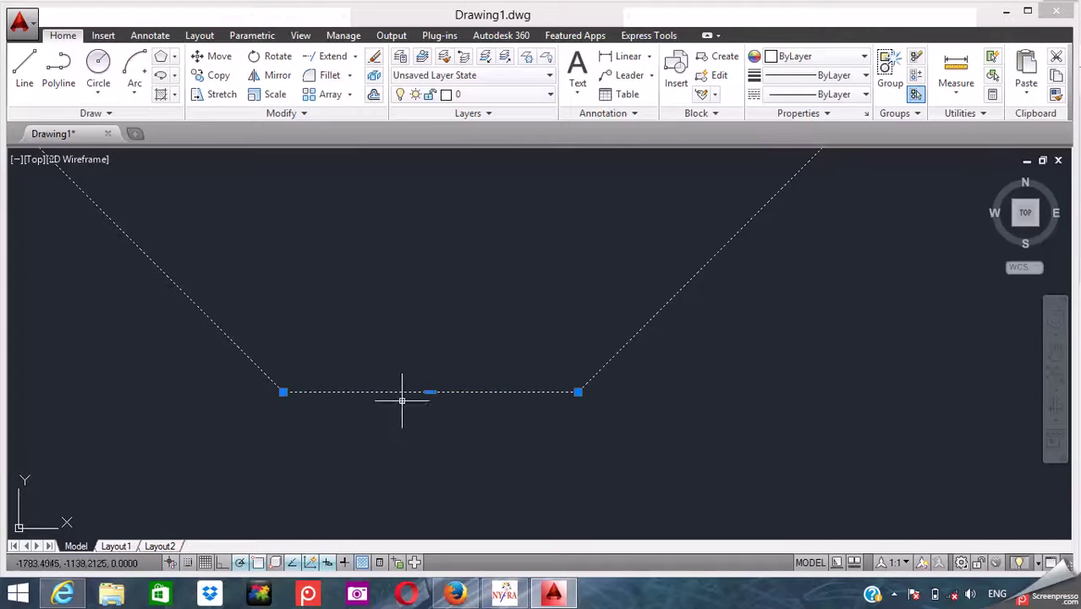
{"action": "scroll", "coordinate": [461, 389], "scroll_direction": "down", "scroll_amount": 2}
{"action": "scroll", "coordinate": [487, 398], "scroll_direction": "down", "scroll_amount": 2}
{"action": "scroll", "coordinate": [339, 279], "scroll_direction": "up", "scroll_amount": 3}
{"action": "scroll", "coordinate": [129, 181], "scroll_direction": "up", "scroll_amount": 2}
{"action": "scroll", "coordinate": [133, 186], "scroll_direction": "up", "scroll_amount": 2}
{"action": "scroll", "coordinate": [289, 212], "scroll_direction": "up", "scroll_amount": 3}
{"action": "scroll", "coordinate": [275, 303], "scroll_direction": "down", "scroll_amount": 5}
{"action": "scroll", "coordinate": [279, 296], "scroll_direction": "up", "scroll_amount": 4}
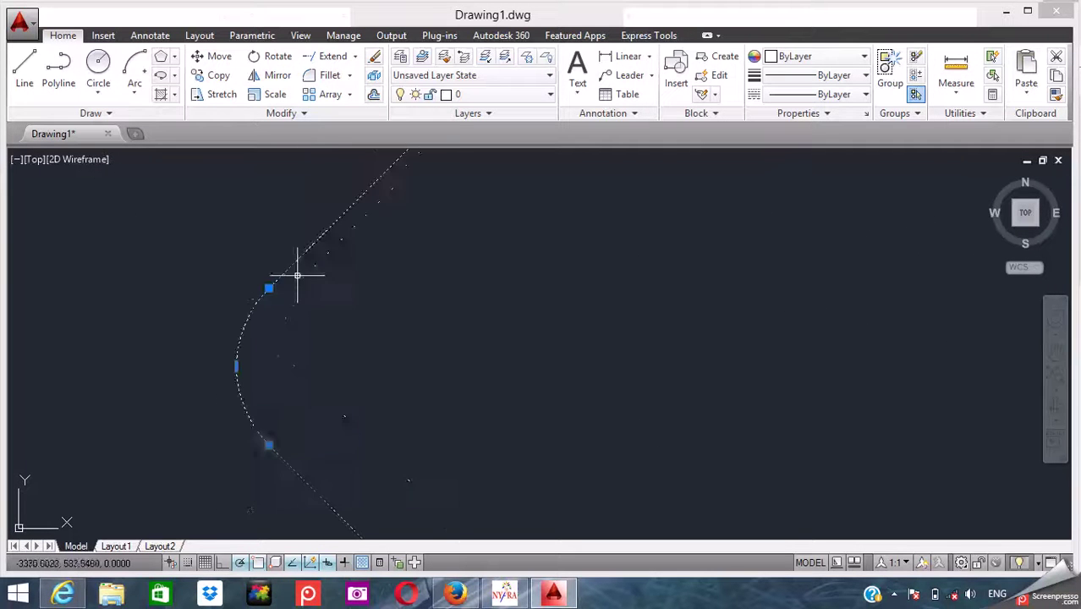
Browse the fillet/chamfer drop-down and the available array types.
{"action": "left_click", "coordinate": [348, 76]}
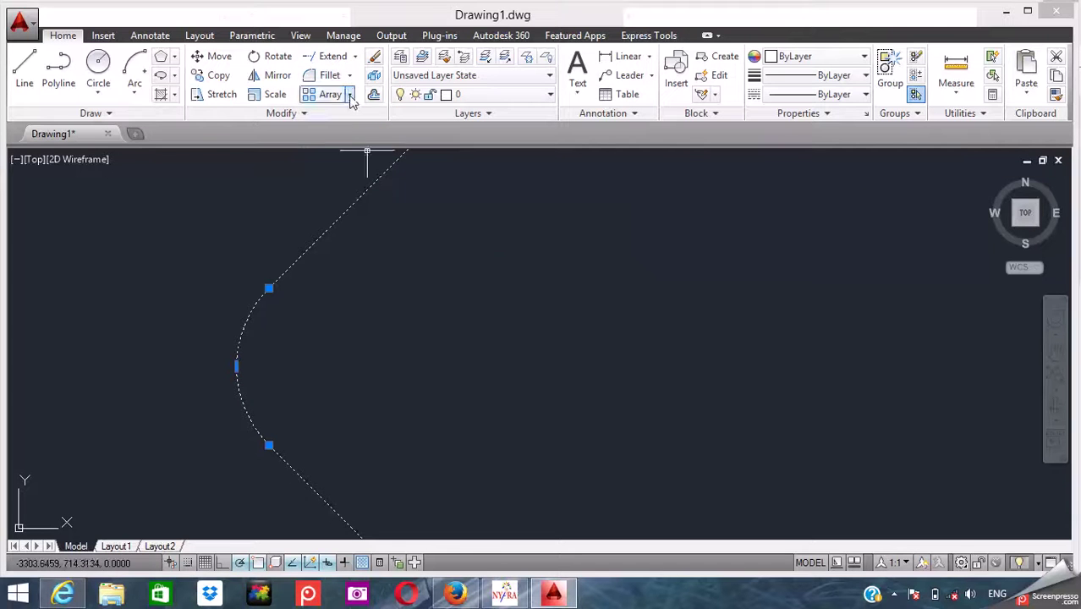
{"action": "left_click", "coordinate": [349, 95]}
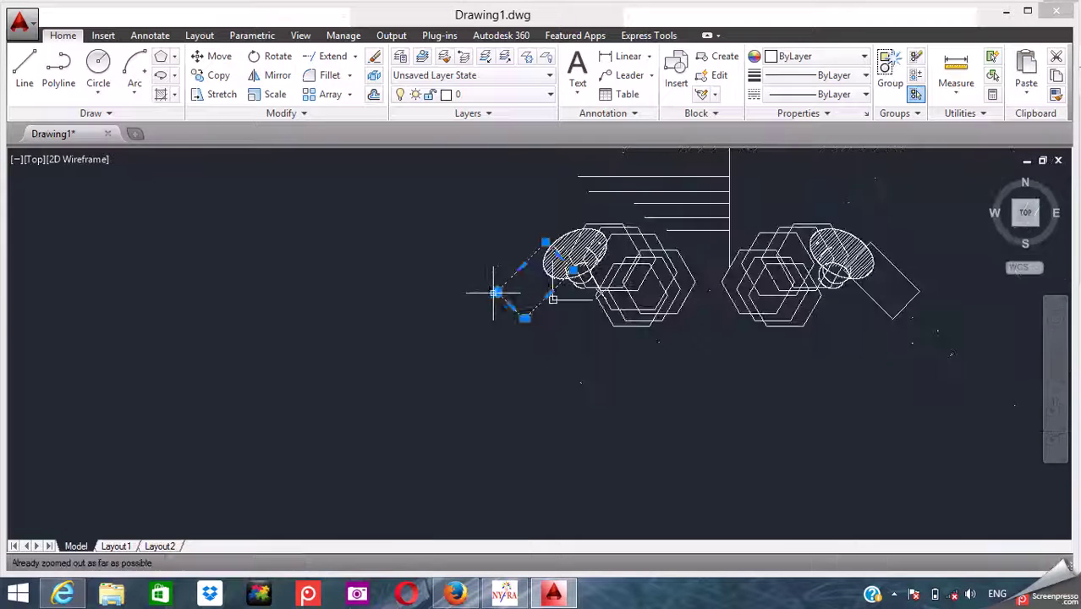
{"action": "scroll", "coordinate": [592, 338], "scroll_direction": "down", "scroll_amount": 3}
{"action": "scroll", "coordinate": [579, 338], "scroll_direction": "down", "scroll_amount": 2}
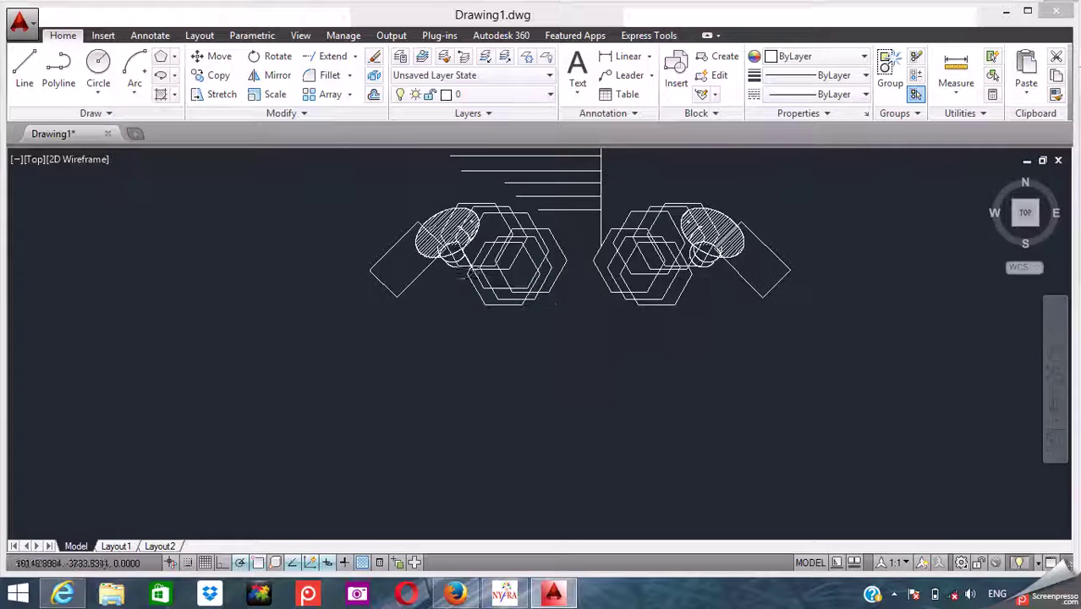
{"action": "scroll", "coordinate": [578, 338], "scroll_direction": "up", "scroll_amount": 2}
Draw a large circle centred below the hexagon drawings.
{"action": "type", "text": "c"}
{"action": "key", "text": "Return"}
{"action": "left_click", "coordinate": [573, 386]}
{"action": "left_click", "coordinate": [571, 283]}
Start and cancel another circle and a mistyped stretch command.
{"action": "key", "text": "Return"}
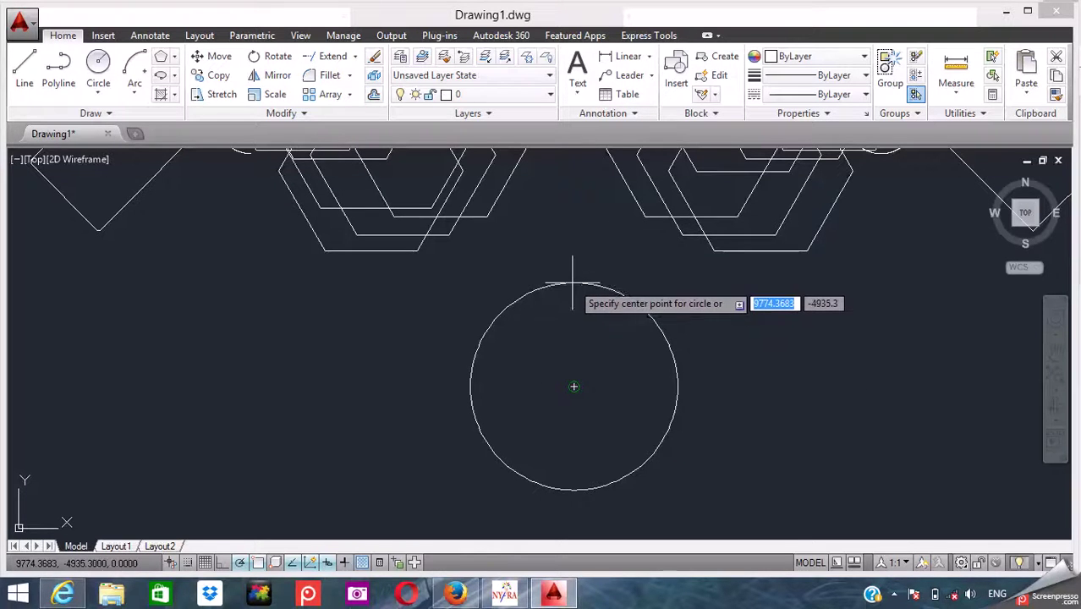
{"action": "key", "text": "Escape"}
{"action": "type", "text": "S"}
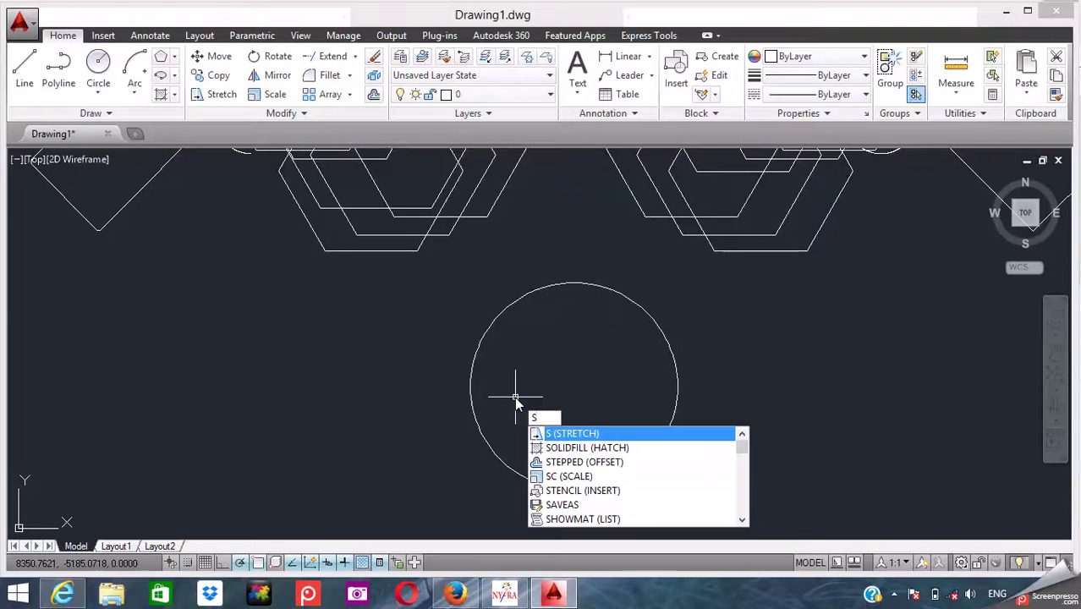
{"action": "key", "text": "Return"}
{"action": "key", "text": "Escape"}
{"action": "type", "text": "c"}
{"action": "key", "text": "Return"}
{"action": "key", "text": "Escape"}
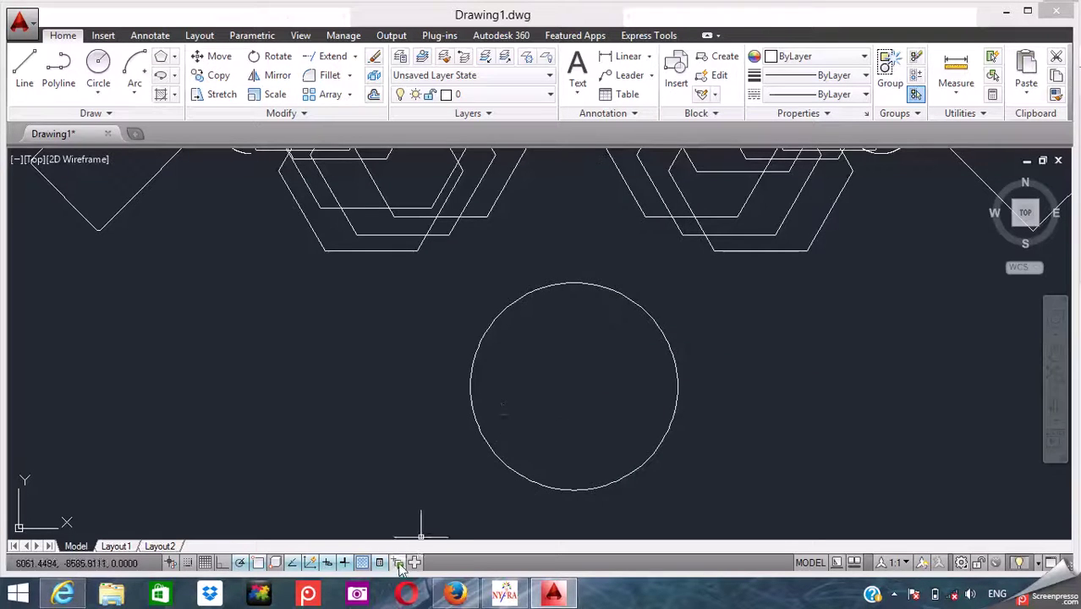
{"action": "left_click", "coordinate": [561, 346]}
{"action": "left_click", "coordinate": [543, 337]}
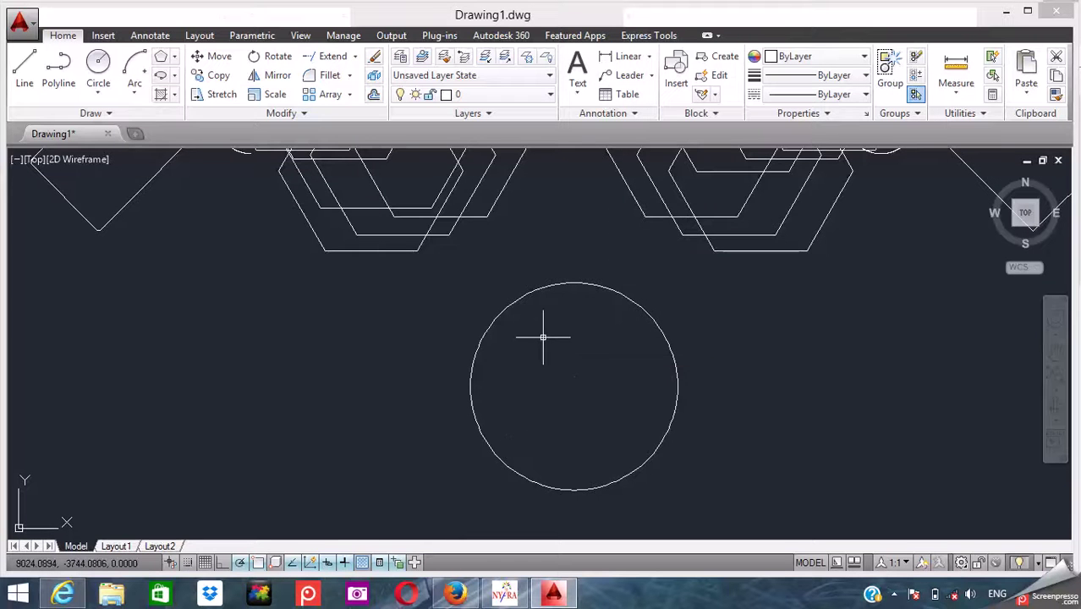
Retry the circle command and cancel it, leaving the Dimension Style Manager open with ISO-25 current.
{"action": "key", "text": "Return"}
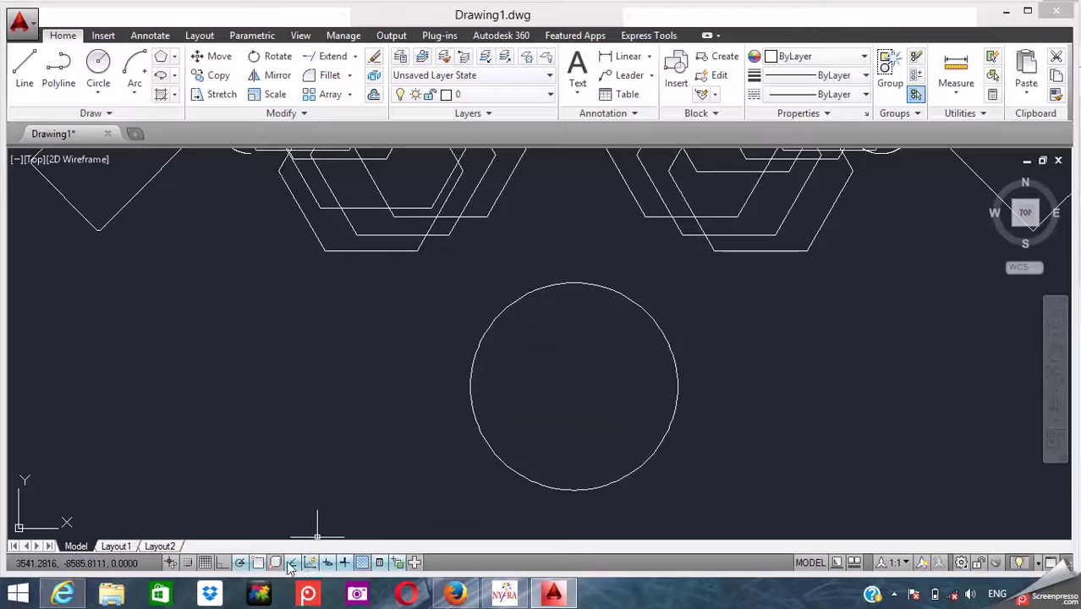
{"action": "left_click", "coordinate": [565, 399]}
{"action": "left_click", "coordinate": [550, 377]}
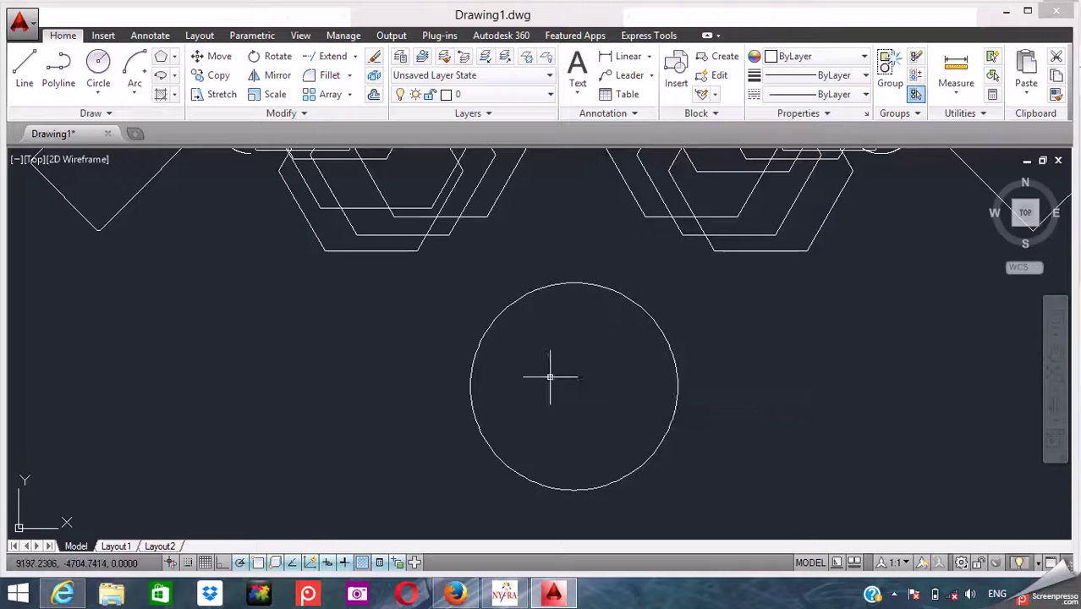
{"action": "type", "text": "c"}
{"action": "key", "text": "Return"}
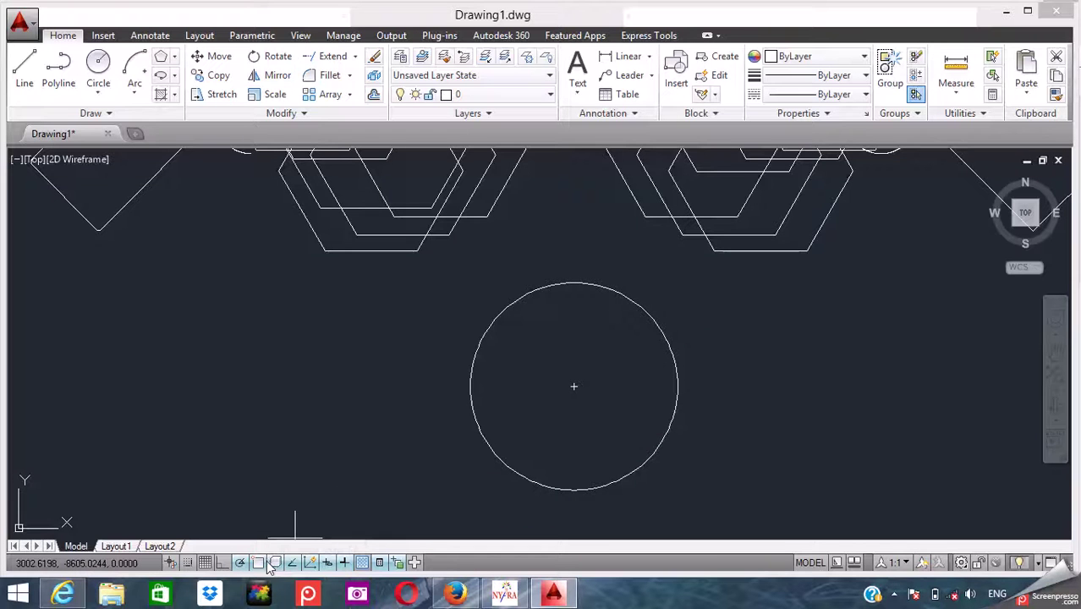
{"action": "type", "text": "sn"}
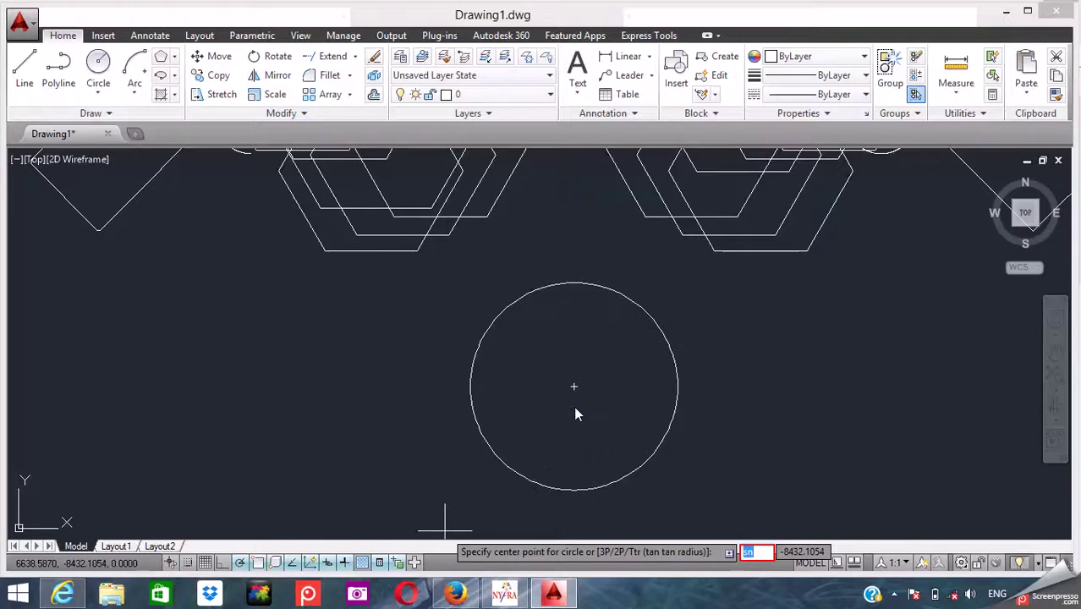
{"action": "key", "text": "Escape"}
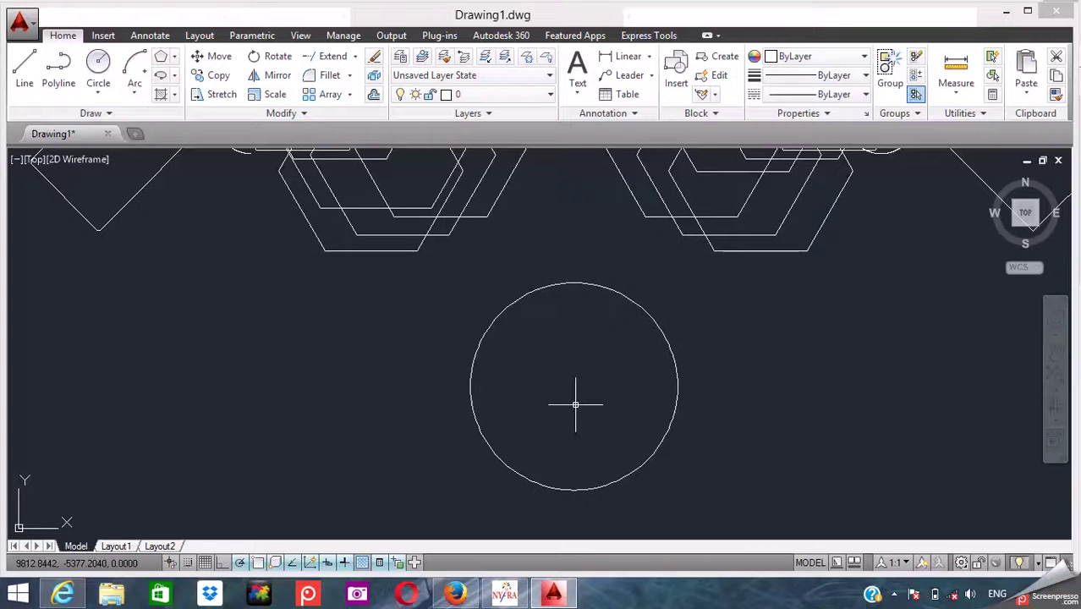
{"action": "key", "text": "Return"}
{"action": "key", "text": "Return"}
{"action": "key", "text": "Return"}
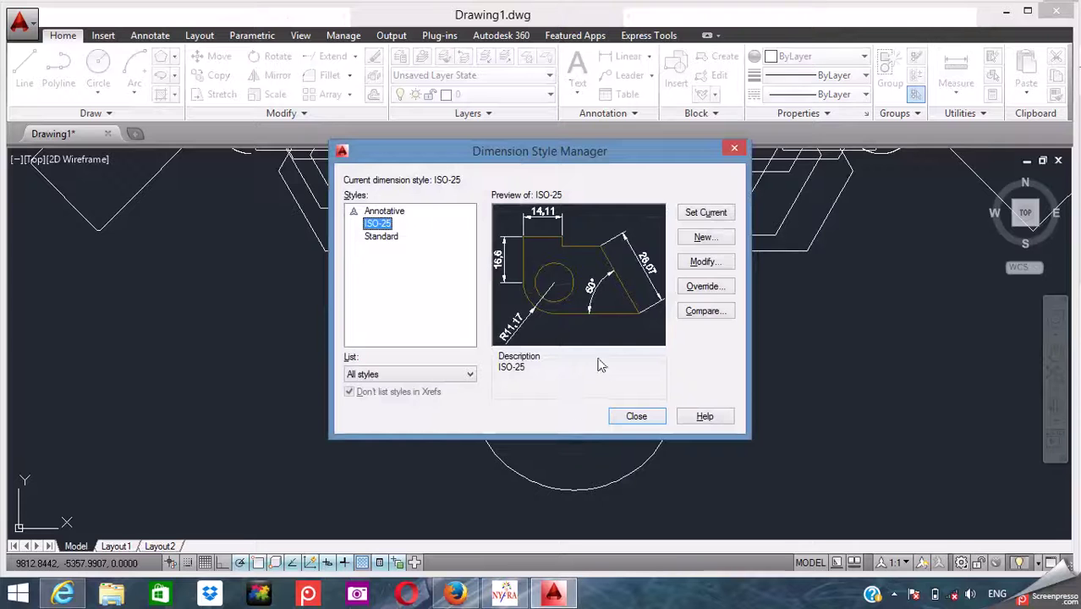
Close the Dimension Style Manager and enable every object snap mode in Drafting Settings.
{"action": "left_click", "coordinate": [650, 422]}
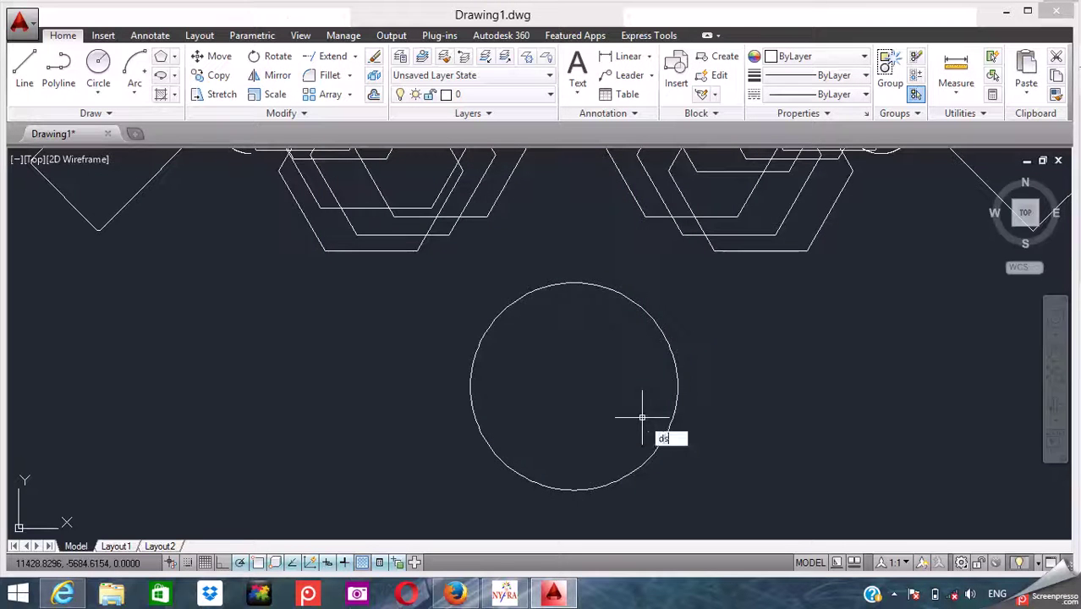
{"action": "type", "text": "ds"}
{"action": "key", "text": "Return"}
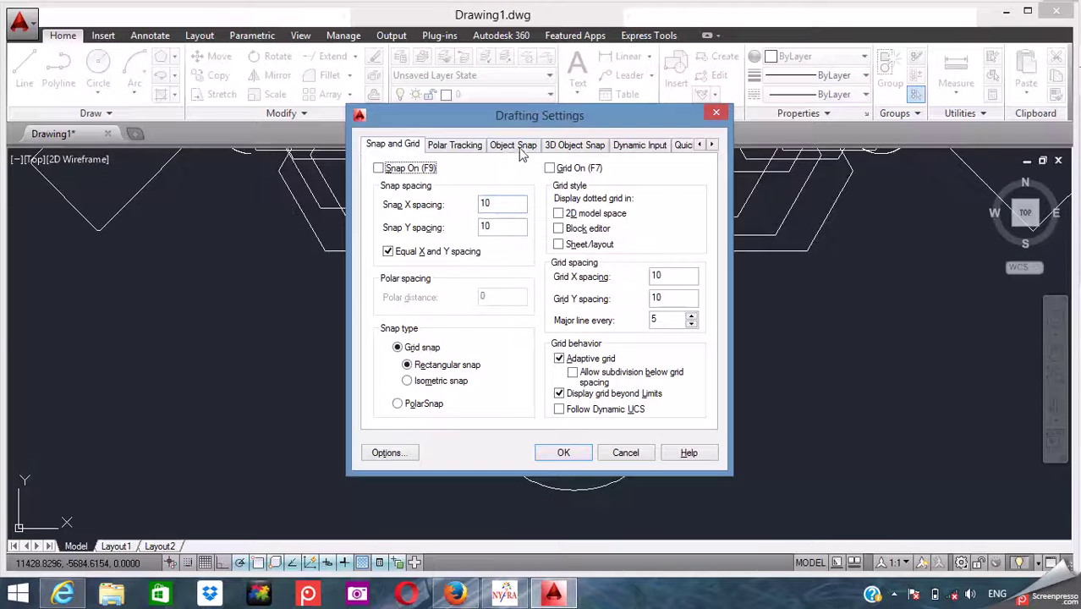
{"action": "left_click", "coordinate": [513, 145]}
{"action": "left_click", "coordinate": [660, 208]}
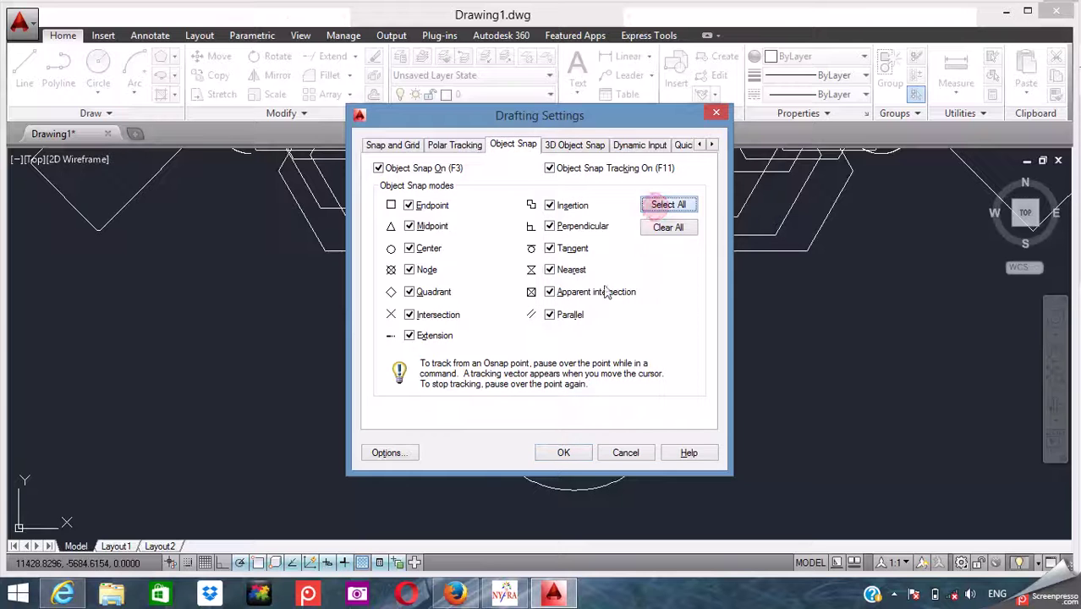
{"action": "left_click", "coordinate": [562, 454]}
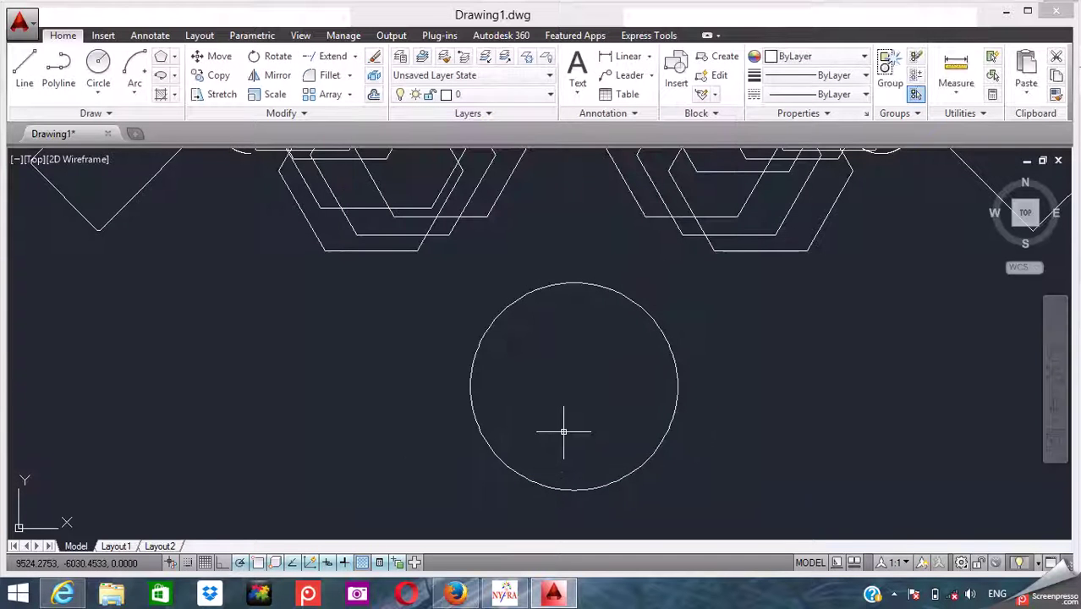
{"action": "type", "text": "c"}
{"action": "key", "text": "Return"}
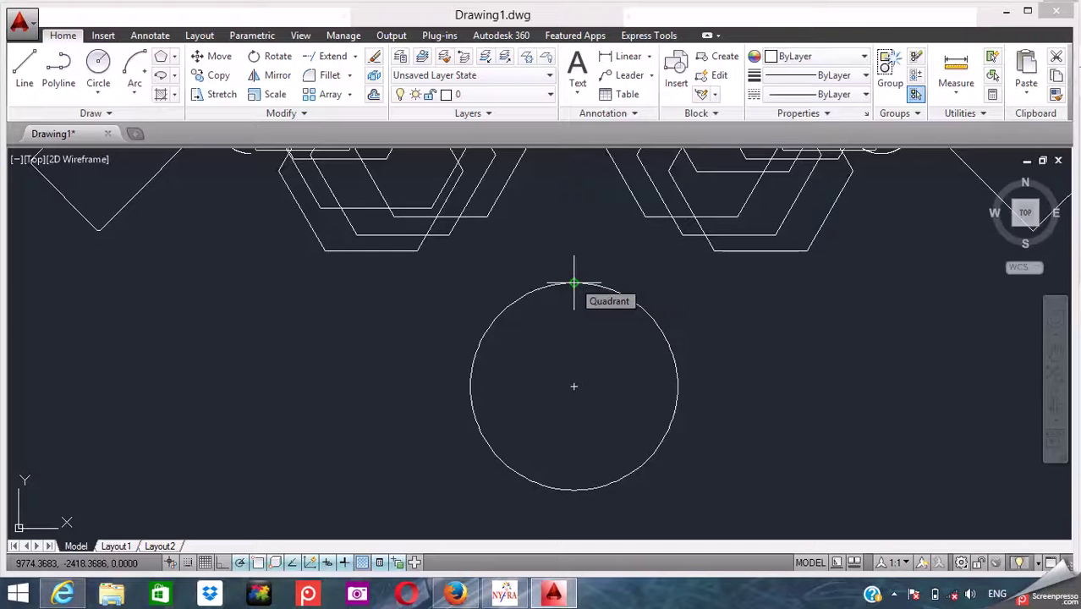
Centre a small circle on the large circle's top quadrant, then show the Array type list.
{"action": "left_click", "coordinate": [574, 283]}
{"action": "scroll", "coordinate": [573, 273], "scroll_direction": "up", "scroll_amount": 5}
{"action": "scroll", "coordinate": [573, 292], "scroll_direction": "down", "scroll_amount": 7}
{"action": "scroll", "coordinate": [566, 271], "scroll_direction": "up", "scroll_amount": 2}
{"action": "scroll", "coordinate": [569, 272], "scroll_direction": "up", "scroll_amount": 3}
{"action": "scroll", "coordinate": [560, 271], "scroll_direction": "down", "scroll_amount": 5}
{"action": "scroll", "coordinate": [560, 285], "scroll_direction": "up", "scroll_amount": 4}
{"action": "scroll", "coordinate": [574, 285], "scroll_direction": "down", "scroll_amount": 4}
{"action": "scroll", "coordinate": [577, 290], "scroll_direction": "up", "scroll_amount": 5}
{"action": "scroll", "coordinate": [566, 302], "scroll_direction": "down", "scroll_amount": 3}
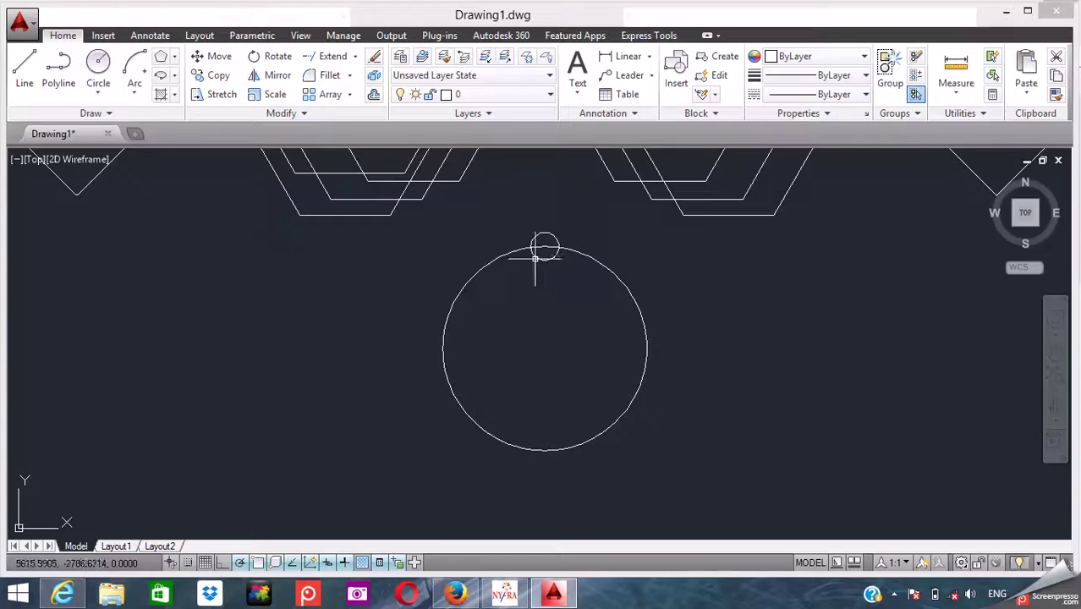
{"action": "left_click", "coordinate": [349, 94]}
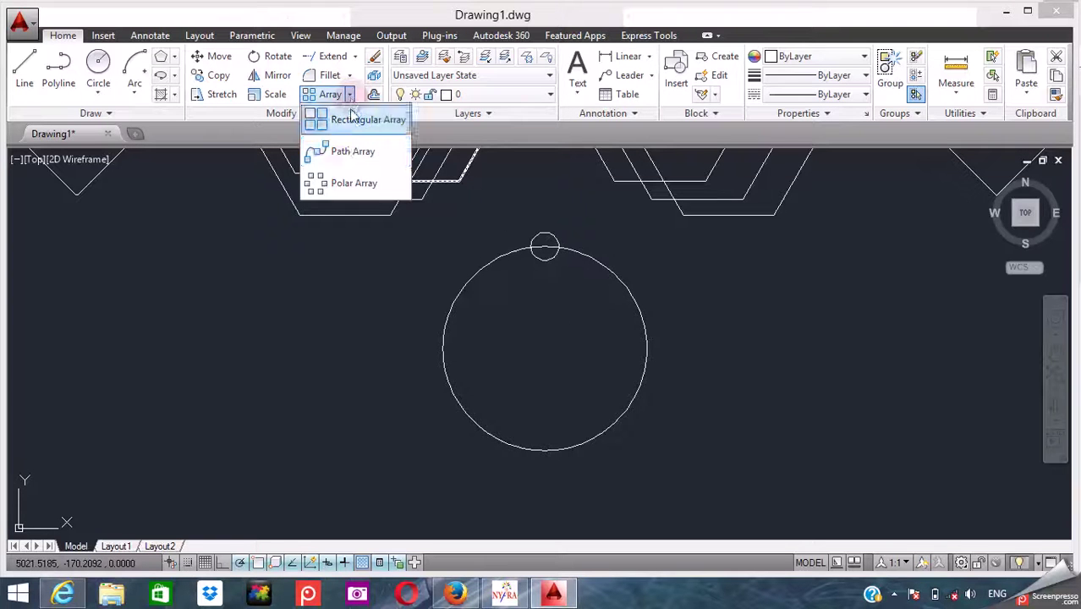
Polar-array the small circle about the large circle's centre with 10 items.
{"action": "left_click", "coordinate": [353, 186]}
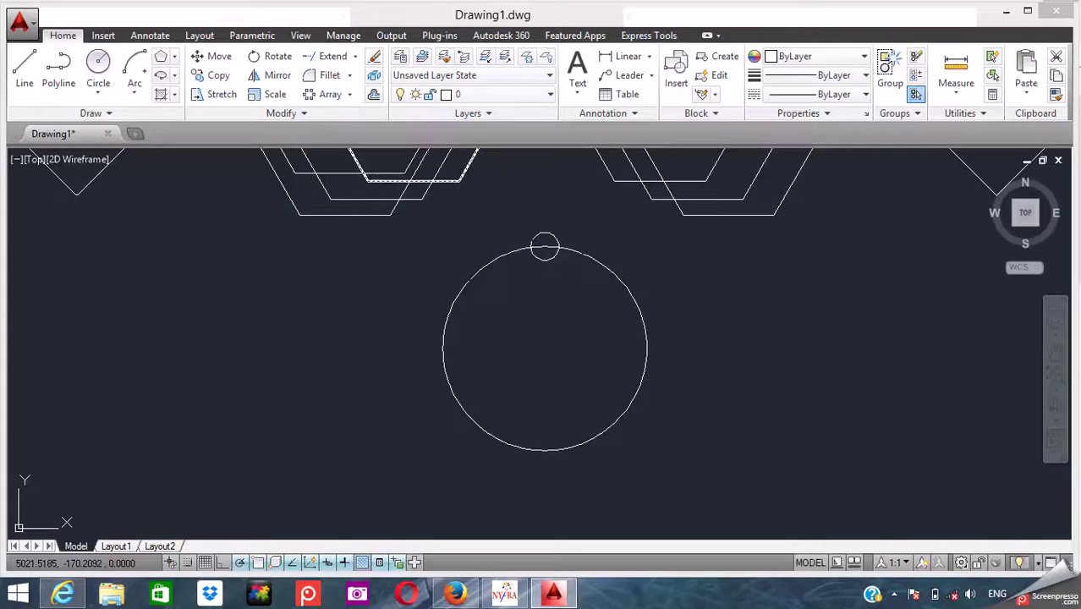
{"action": "left_click", "coordinate": [544, 246]}
{"action": "key", "text": "Return"}
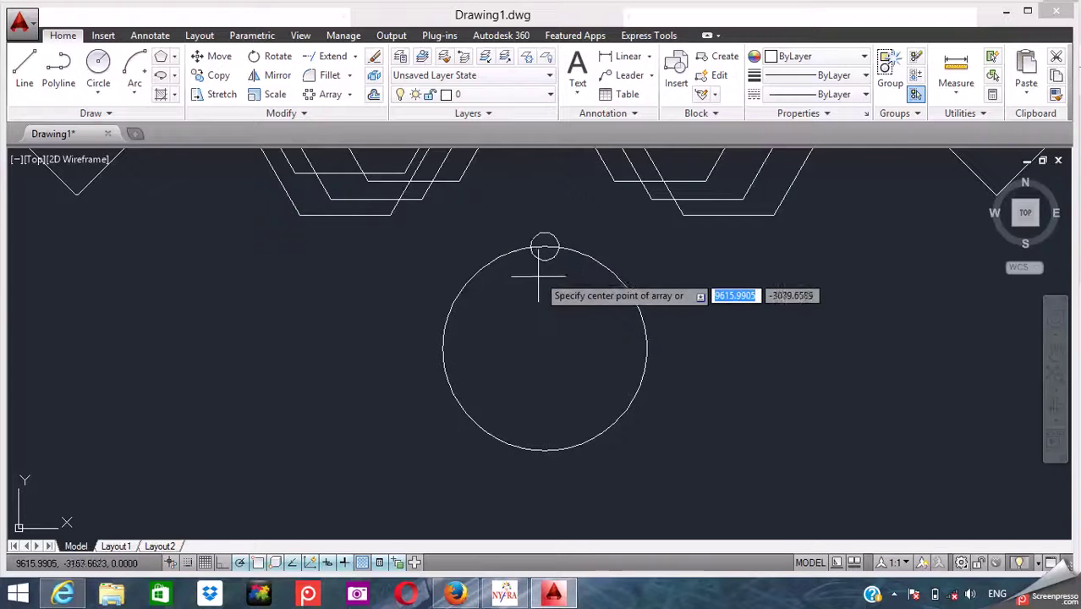
{"action": "left_click", "coordinate": [543, 347]}
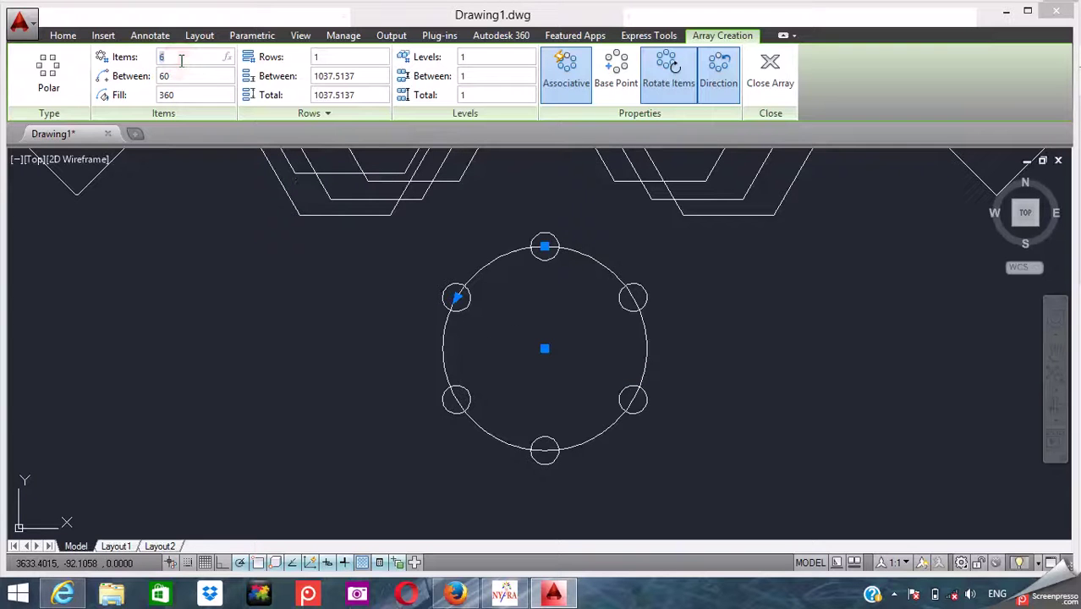
{"action": "type", "text": "8"}
{"action": "key", "text": "Return"}
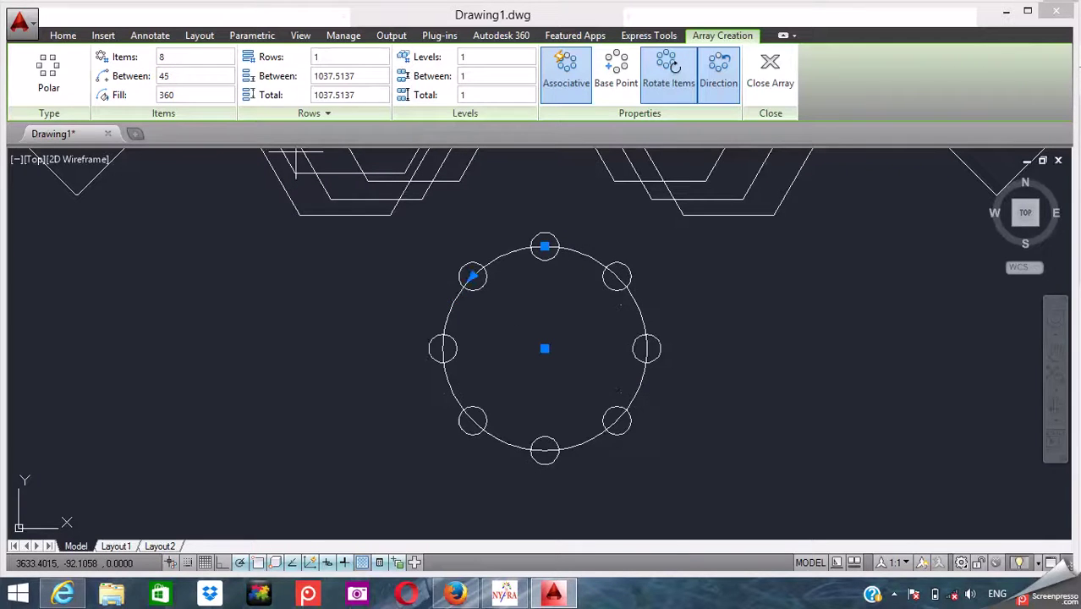
{"action": "left_click", "coordinate": [185, 56]}
{"action": "type", "text": "10"}
{"action": "key", "text": "Return"}
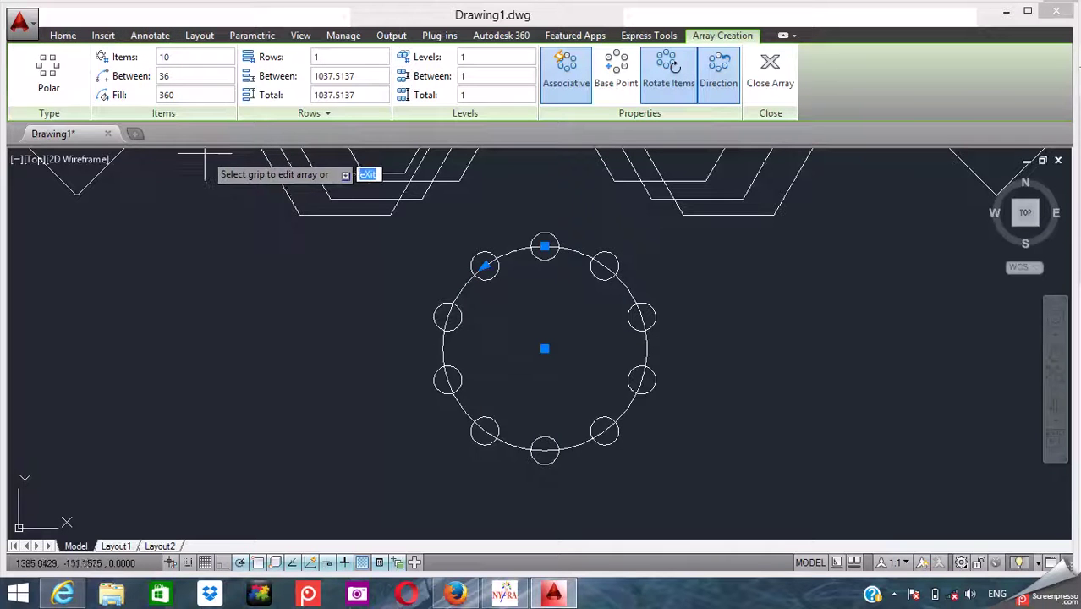
{"action": "key", "text": "Return"}
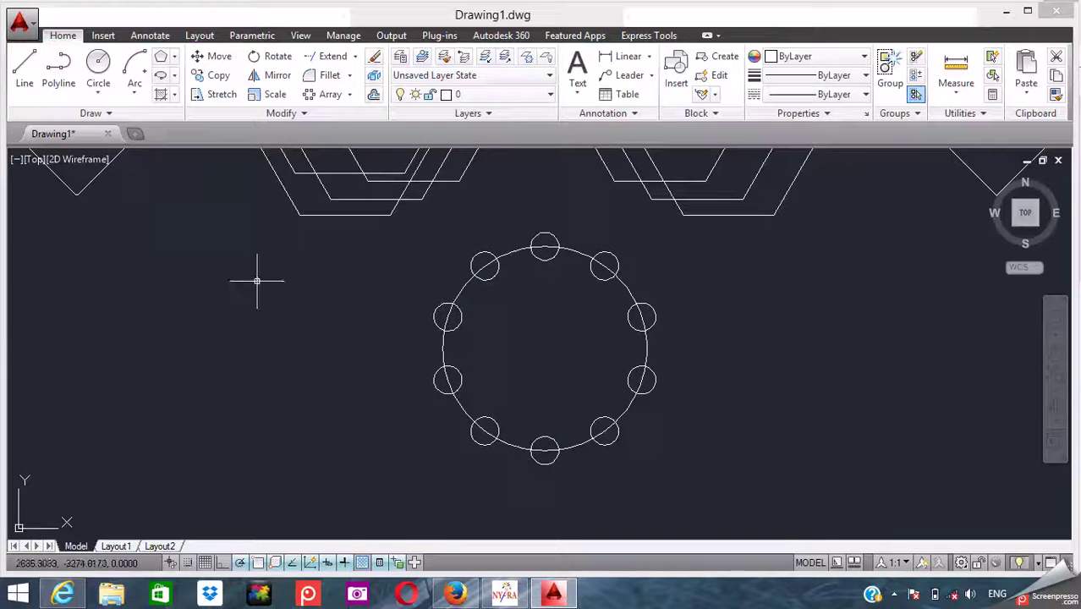
{"action": "scroll", "coordinate": [583, 326], "scroll_direction": "up", "scroll_amount": 5}
{"action": "scroll", "coordinate": [568, 321], "scroll_direction": "down", "scroll_amount": 5}
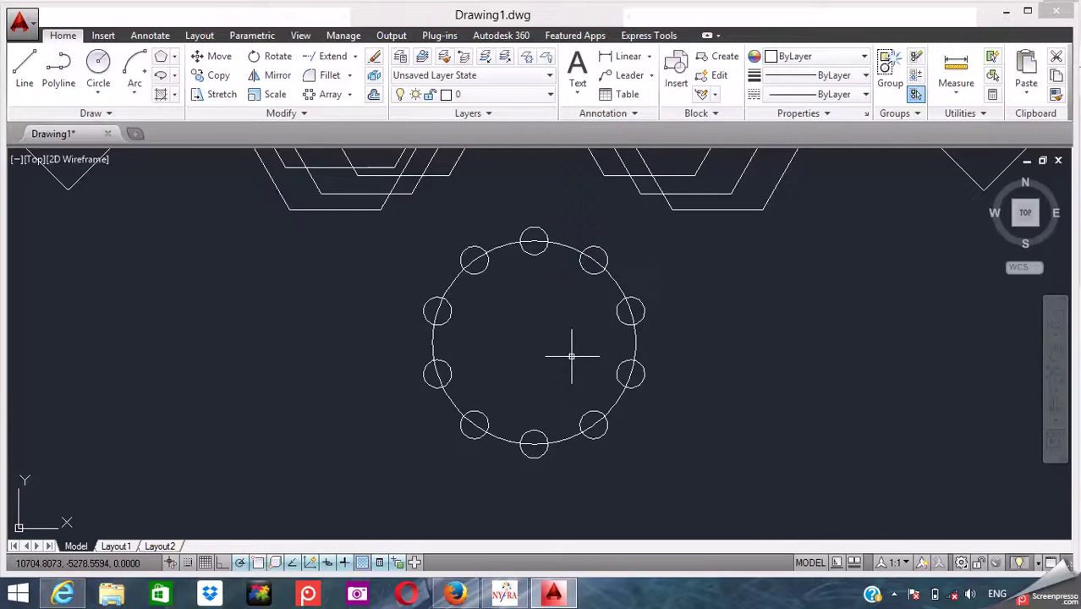
Draw a vertical line rising from the large circle's centre.
{"action": "scroll", "coordinate": [570, 356], "scroll_direction": "up", "scroll_amount": 2}
{"action": "scroll", "coordinate": [571, 356], "scroll_direction": "down", "scroll_amount": 2}
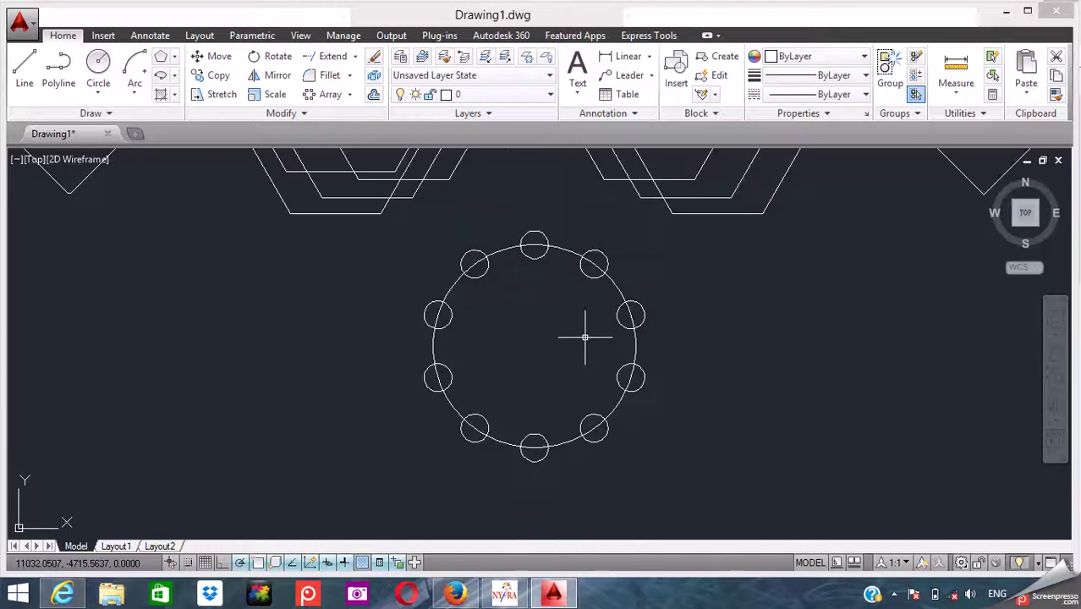
{"action": "scroll", "coordinate": [584, 337], "scroll_direction": "up", "scroll_amount": 3}
{"action": "scroll", "coordinate": [588, 348], "scroll_direction": "down", "scroll_amount": 3}
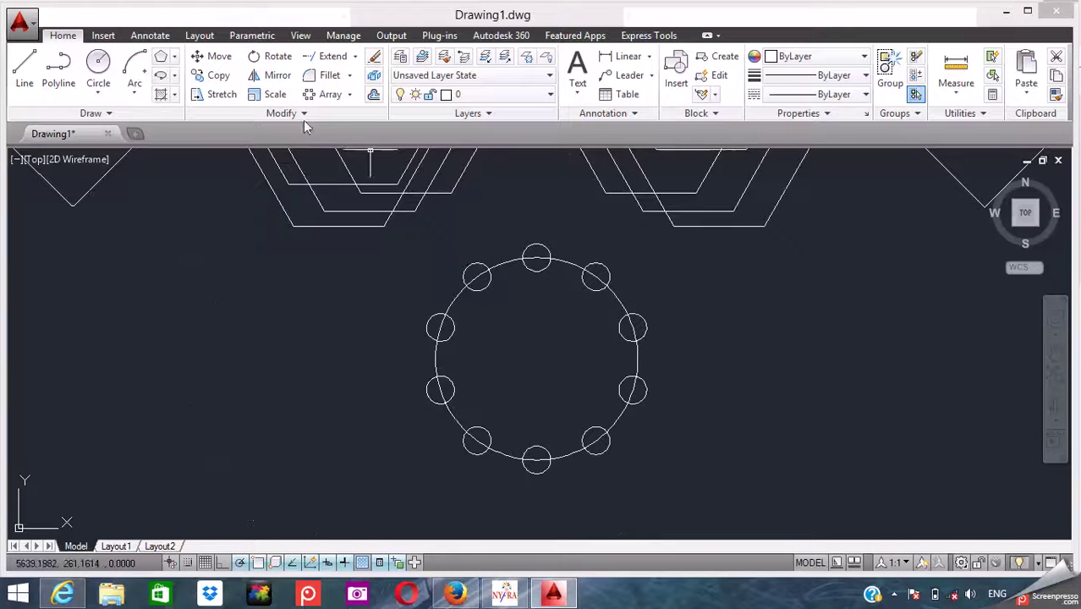
{"action": "type", "text": "l"}
{"action": "key", "text": "Return"}
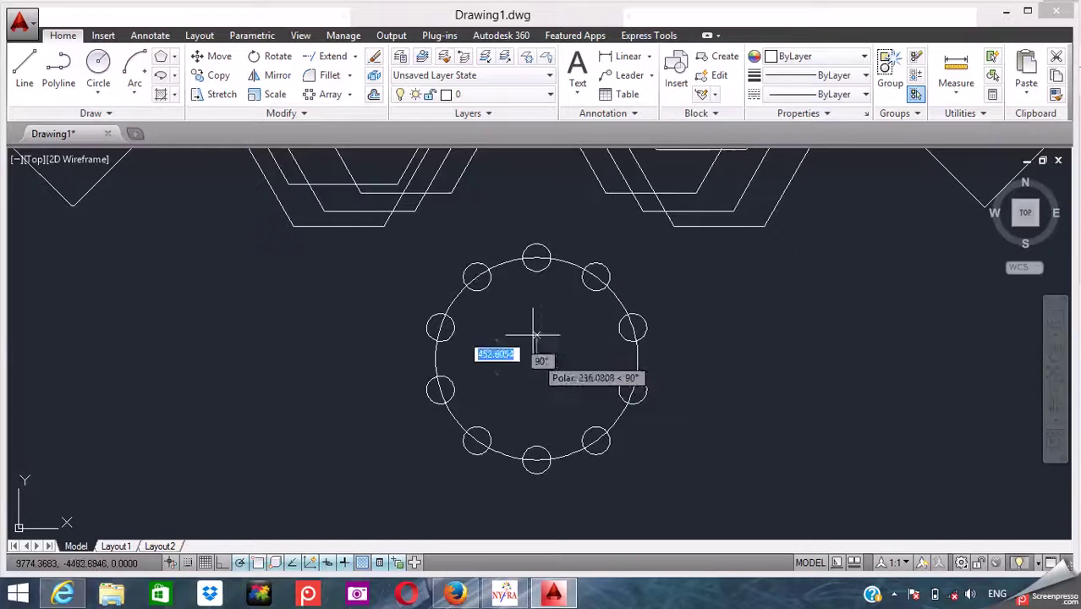
{"action": "left_click", "coordinate": [536, 277]}
{"action": "key", "text": "Return"}
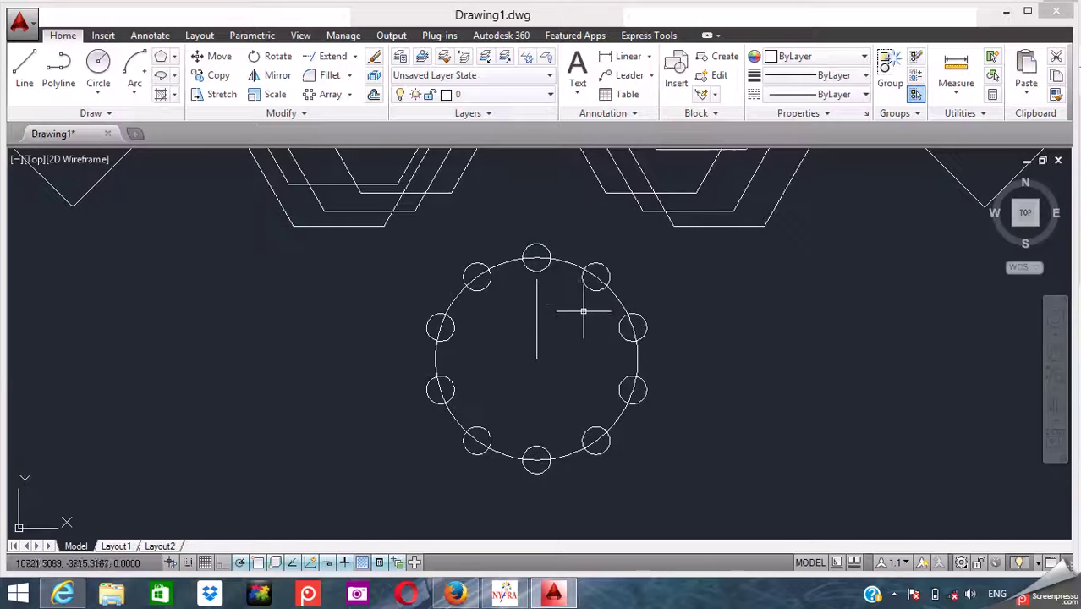
Select the new vertical line and start a polar array on it.
{"action": "left_click", "coordinate": [543, 315]}
{"action": "left_click", "coordinate": [513, 302]}
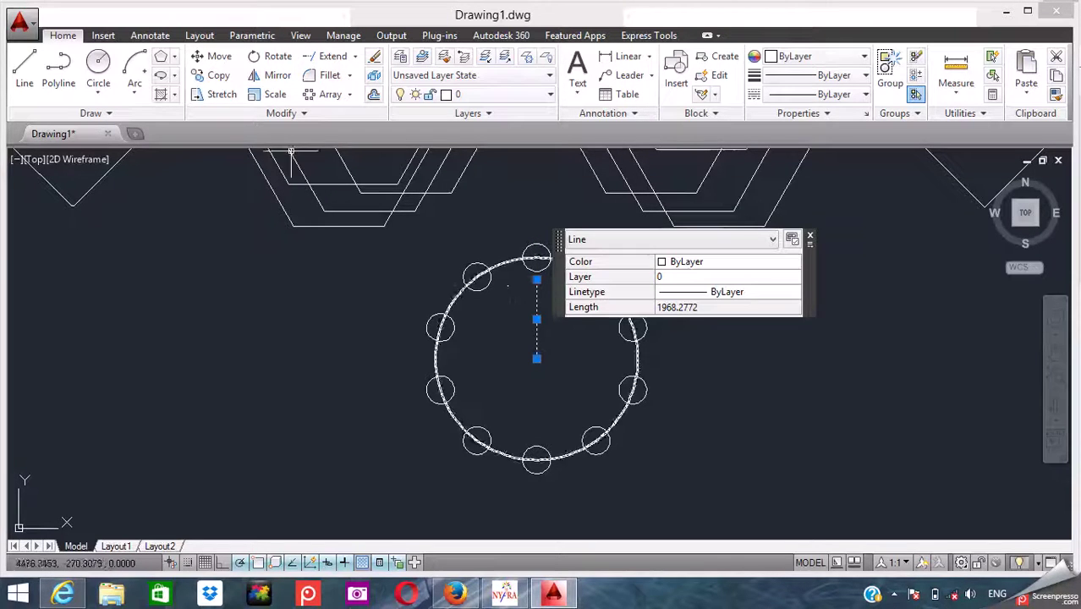
{"action": "left_click", "coordinate": [329, 94]}
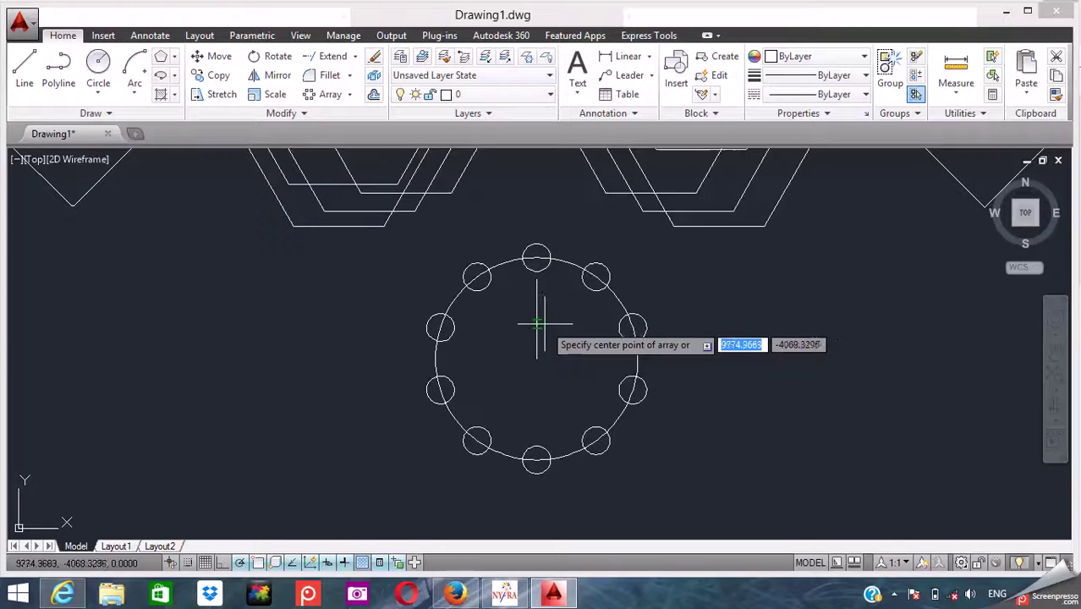
Polar-array the vertical line about the circle centre with 20 items to form spokes.
{"action": "left_click", "coordinate": [325, 94]}
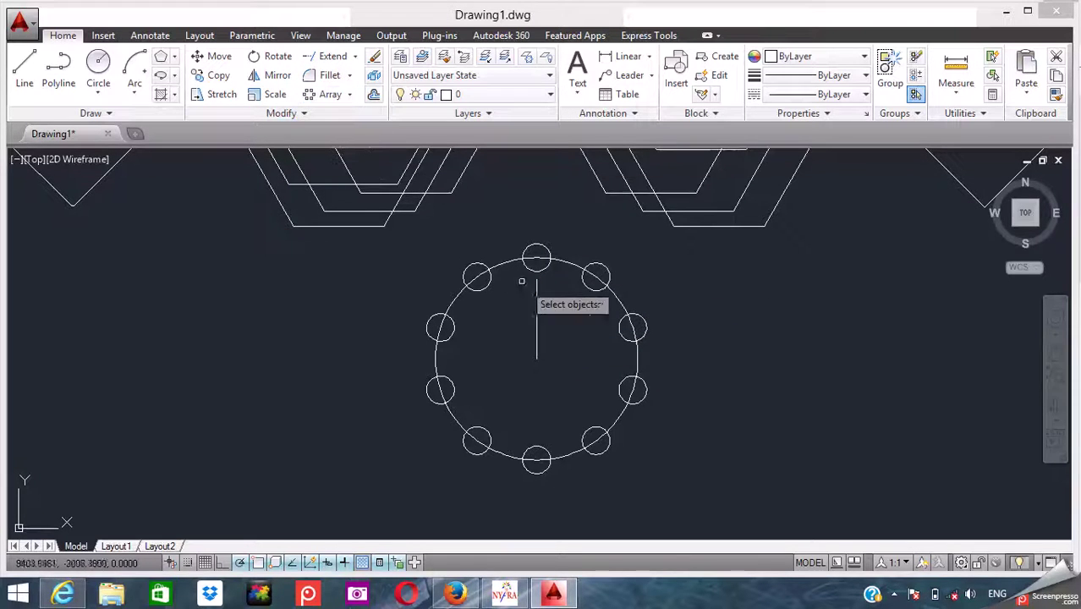
{"action": "left_click", "coordinate": [536, 307]}
{"action": "key", "text": "Return"}
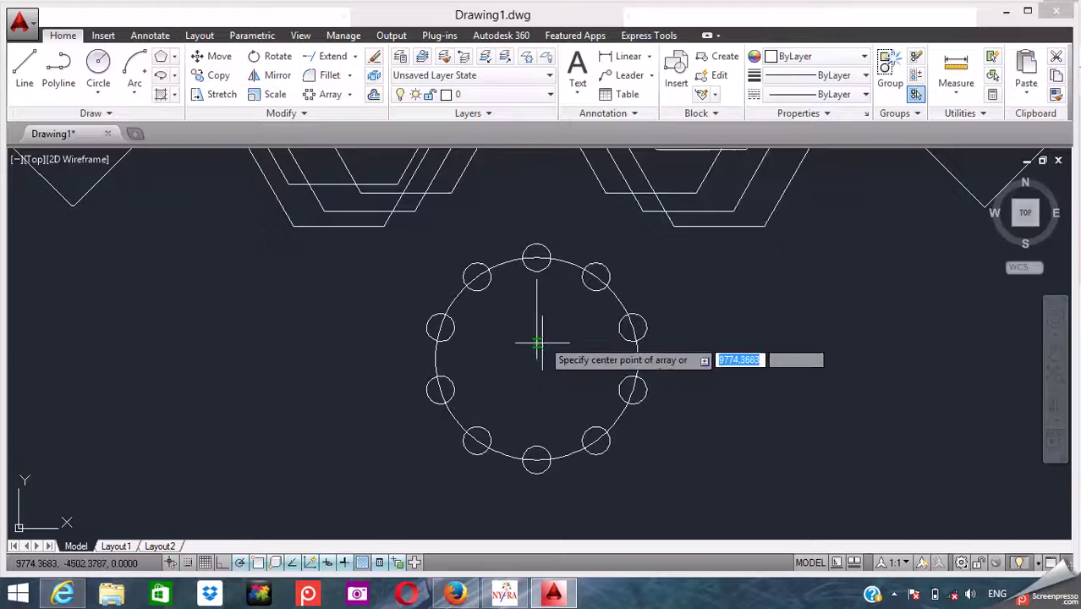
{"action": "left_click", "coordinate": [536, 359]}
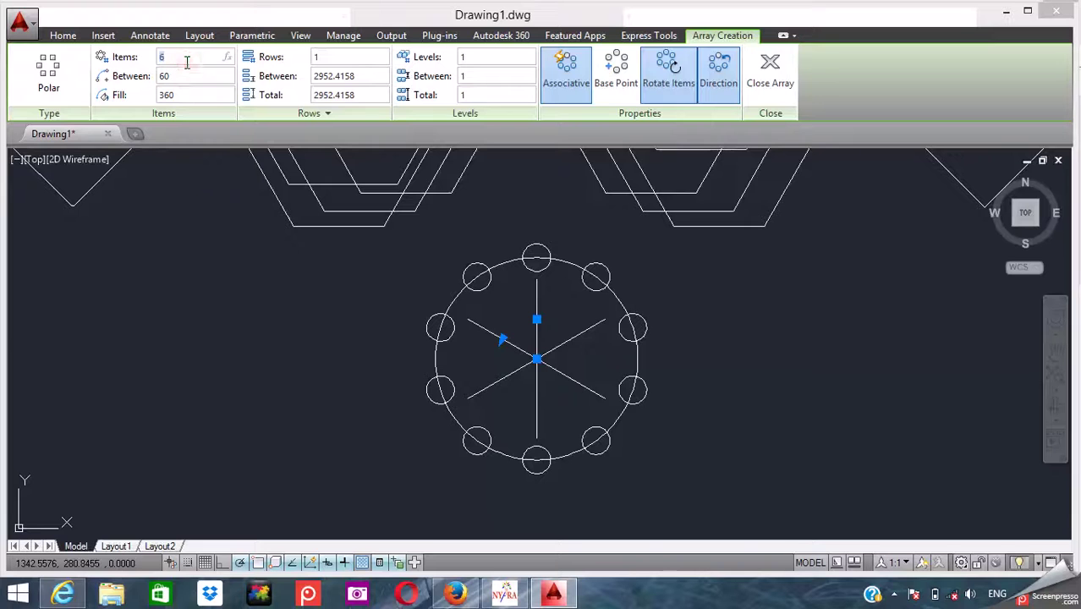
{"action": "type", "text": "10"}
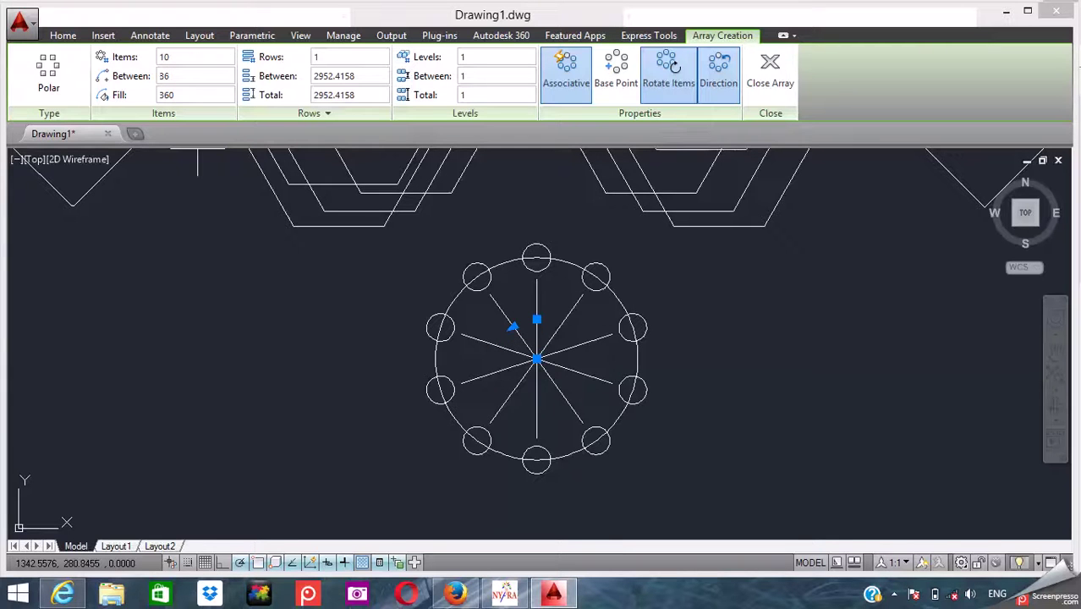
{"action": "left_click", "coordinate": [181, 59]}
{"action": "type", "text": "0"}
{"action": "key", "text": "Return"}
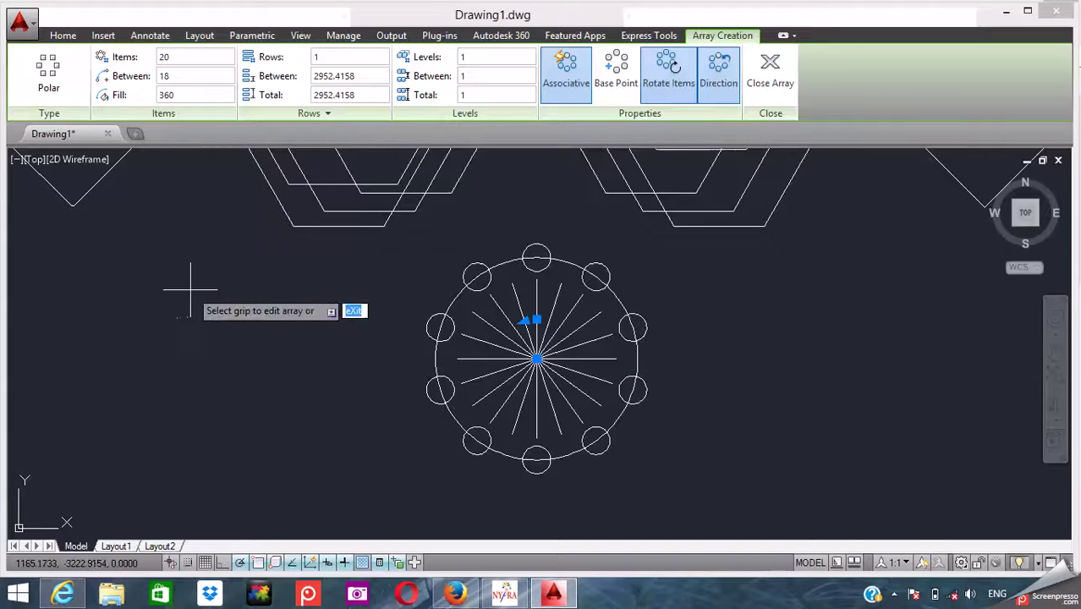
{"action": "key", "text": "Return"}
{"action": "scroll", "coordinate": [560, 350], "scroll_direction": "up", "scroll_amount": 5}
{"action": "scroll", "coordinate": [537, 329], "scroll_direction": "down", "scroll_amount": 8}
{"action": "scroll", "coordinate": [509, 349], "scroll_direction": "up", "scroll_amount": 4}
{"action": "scroll", "coordinate": [513, 357], "scroll_direction": "up", "scroll_amount": 3}
{"action": "scroll", "coordinate": [513, 356], "scroll_direction": "down", "scroll_amount": 3}
{"action": "scroll", "coordinate": [507, 368], "scroll_direction": "up", "scroll_amount": 4}
{"action": "scroll", "coordinate": [508, 370], "scroll_direction": "down", "scroll_amount": 1}
{"action": "scroll", "coordinate": [507, 363], "scroll_direction": "down", "scroll_amount": 3}
Draw a concentric circle centred on the spoke hub, passing through the spoke tips.
{"action": "scroll", "coordinate": [538, 365], "scroll_direction": "down", "scroll_amount": 2}
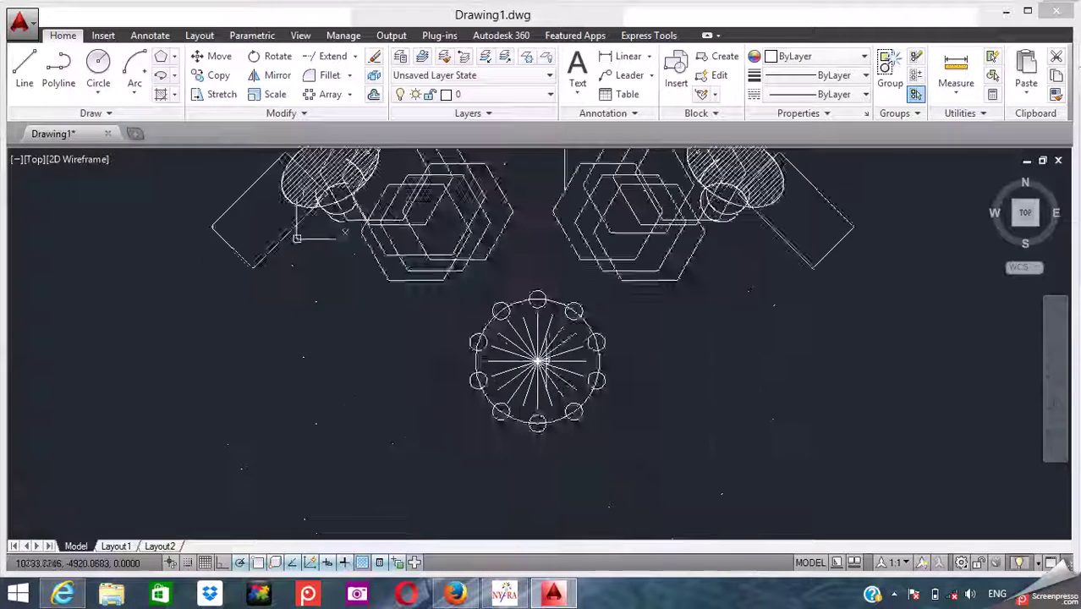
{"action": "scroll", "coordinate": [541, 362], "scroll_direction": "up", "scroll_amount": 1}
{"action": "scroll", "coordinate": [539, 334], "scroll_direction": "up", "scroll_amount": 2}
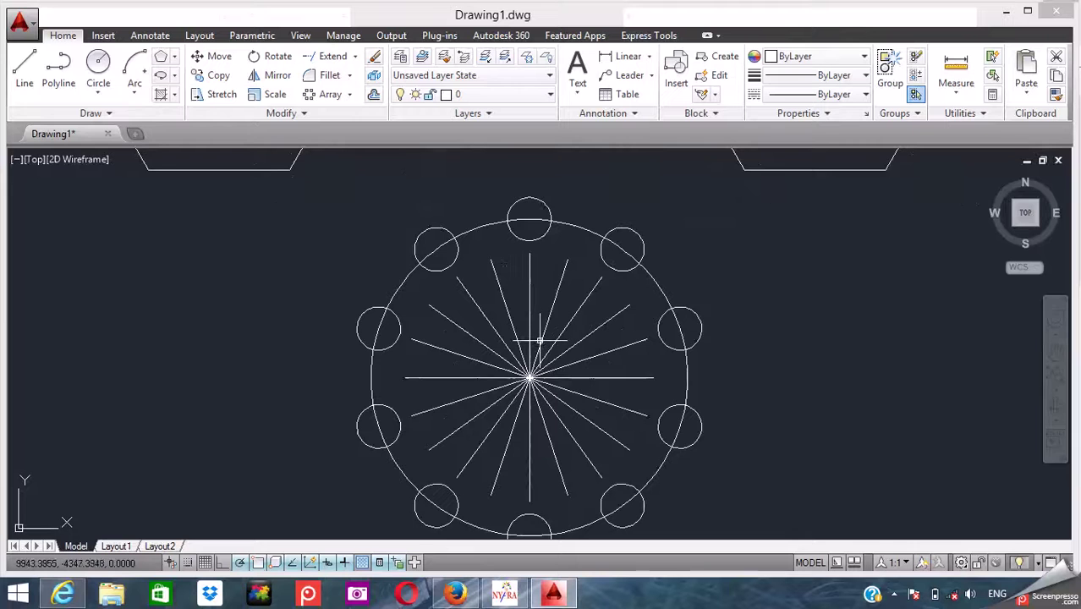
{"action": "type", "text": "c"}
{"action": "key", "text": "Return"}
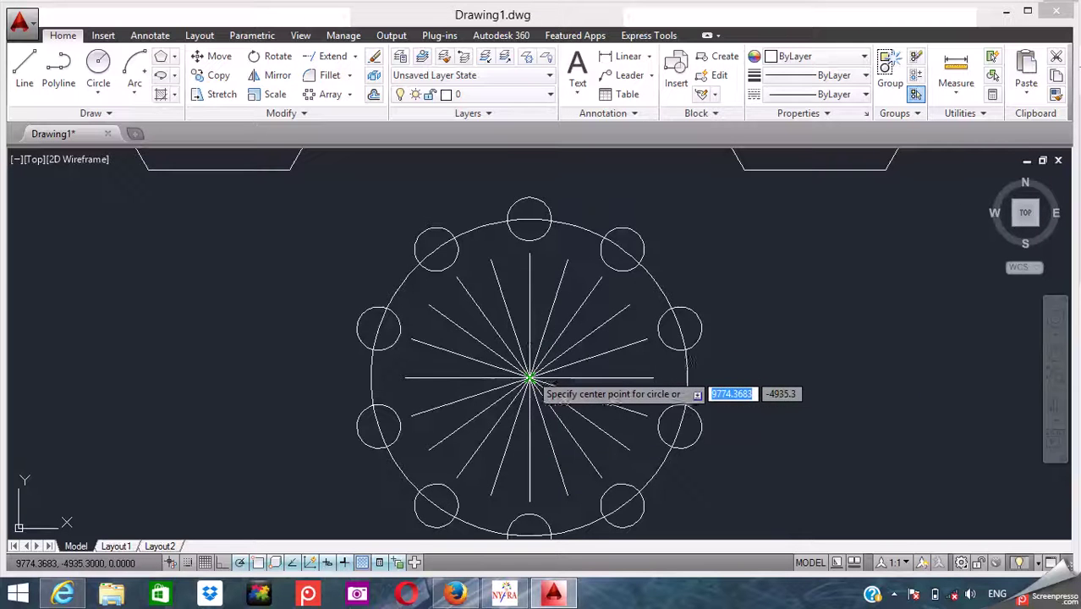
{"action": "left_click", "coordinate": [529, 377]}
{"action": "left_click", "coordinate": [525, 254]}
{"action": "middle_click_drag", "start_coordinate": [586, 285], "coordinate": [550, 272]}
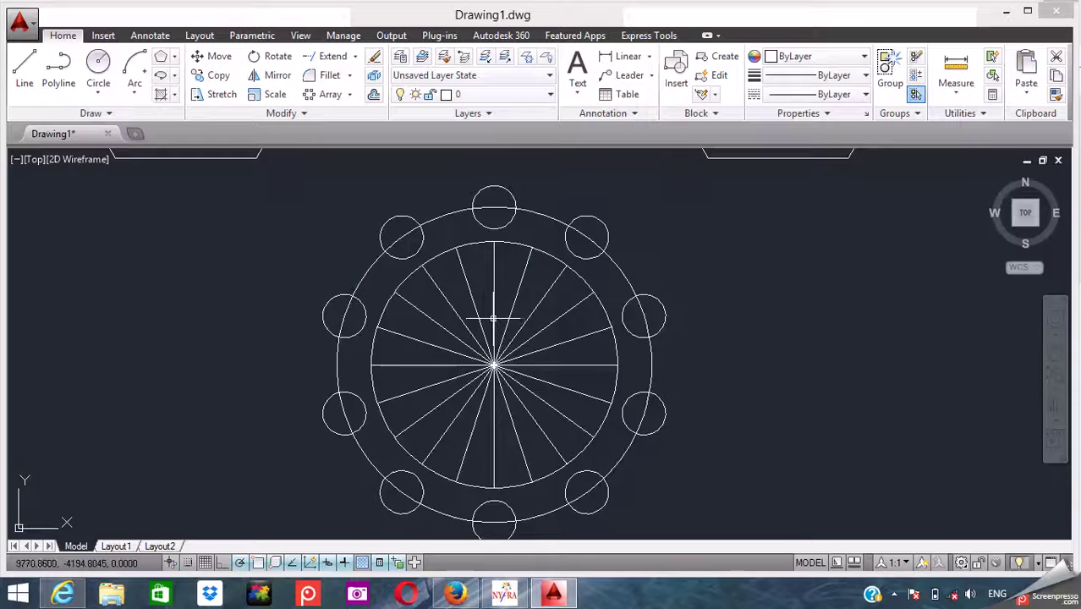
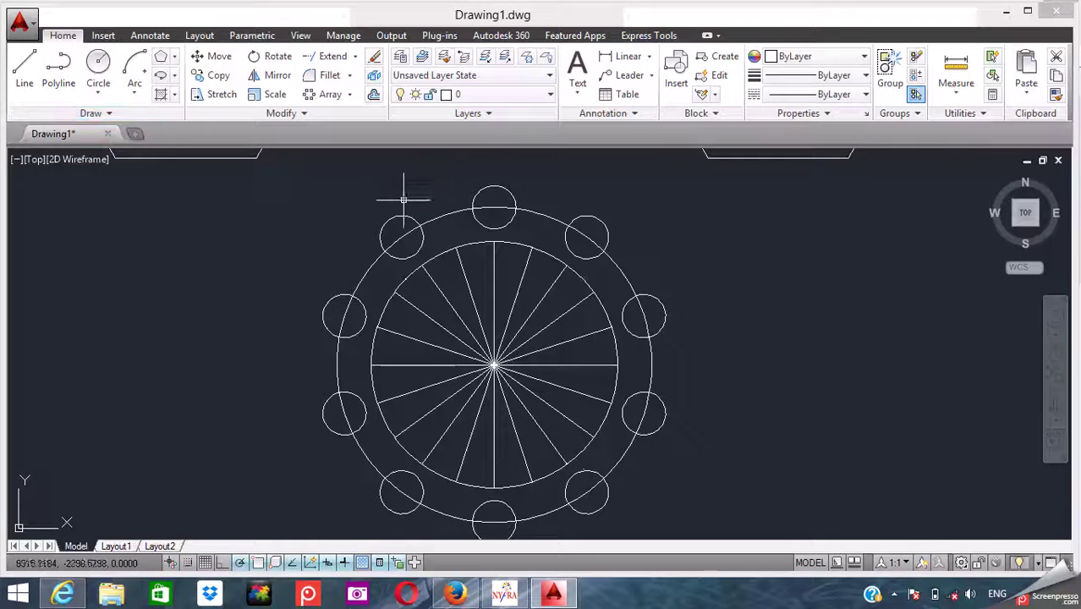
Zoom in on the centre of the wheel's spokes.
{"action": "left_click", "coordinate": [347, 95]}
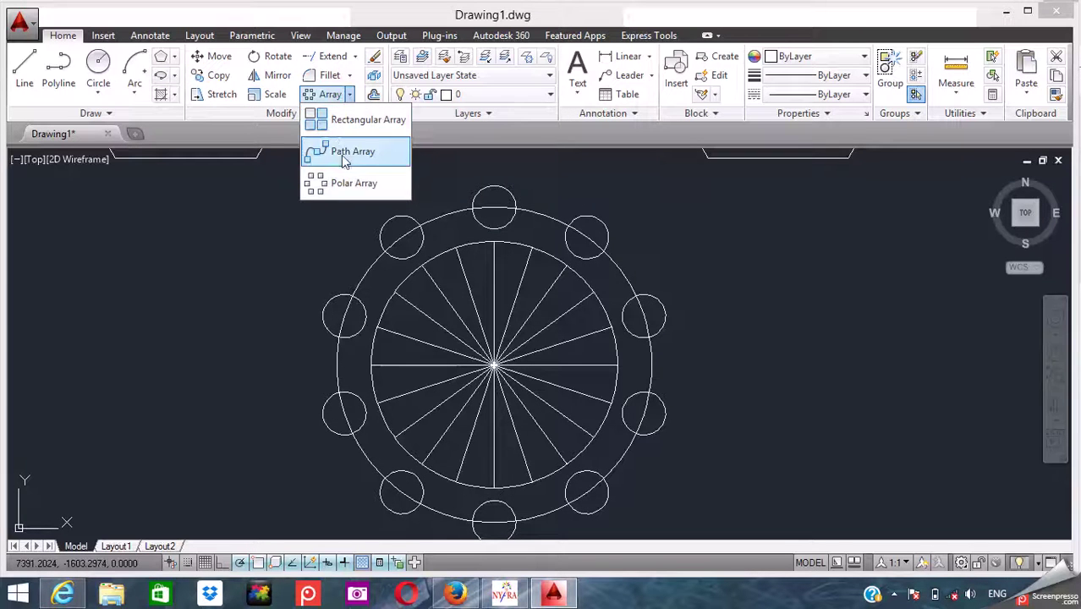
{"action": "left_click", "coordinate": [224, 219]}
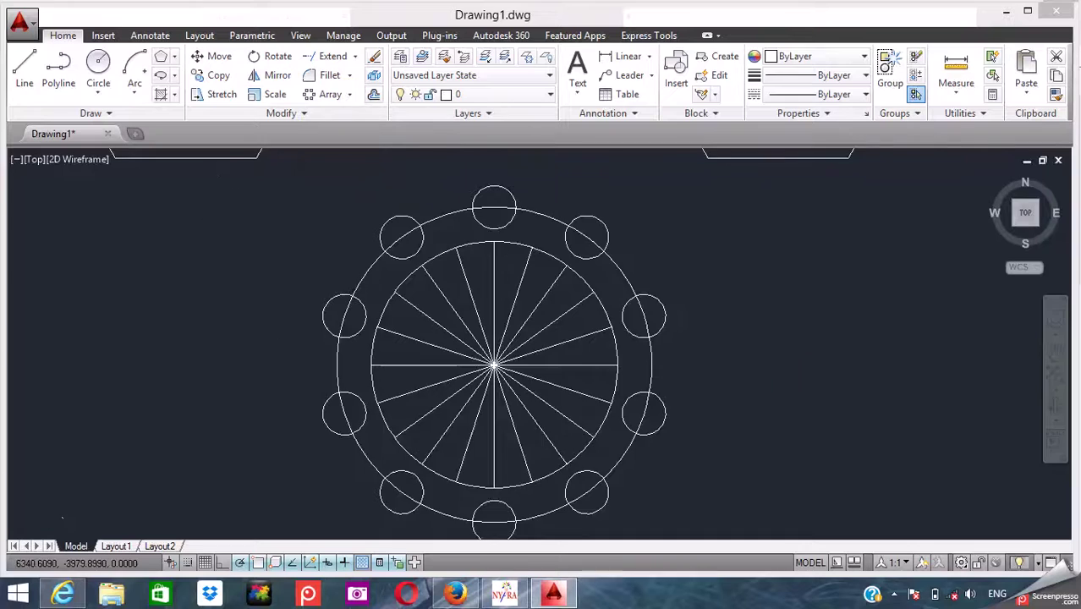
{"action": "scroll", "coordinate": [702, 397], "scroll_direction": "down", "scroll_amount": 7}
{"action": "scroll", "coordinate": [700, 396], "scroll_direction": "up", "scroll_amount": 2}
{"action": "scroll", "coordinate": [676, 406], "scroll_direction": "up", "scroll_amount": 1}
{"action": "middle_click_drag", "start_coordinate": [673, 412], "coordinate": [549, 389]}
{"action": "scroll", "coordinate": [499, 351], "scroll_direction": "up", "scroll_amount": 3}
{"action": "scroll", "coordinate": [499, 351], "scroll_direction": "up", "scroll_amount": 3}
{"action": "scroll", "coordinate": [508, 350], "scroll_direction": "up", "scroll_amount": 4}
{"action": "scroll", "coordinate": [499, 355], "scroll_direction": "down", "scroll_amount": 3}
{"action": "scroll", "coordinate": [486, 364], "scroll_direction": "down", "scroll_amount": 2}
{"action": "scroll", "coordinate": [487, 364], "scroll_direction": "up", "scroll_amount": 2}
{"action": "scroll", "coordinate": [489, 372], "scroll_direction": "up", "scroll_amount": 3}
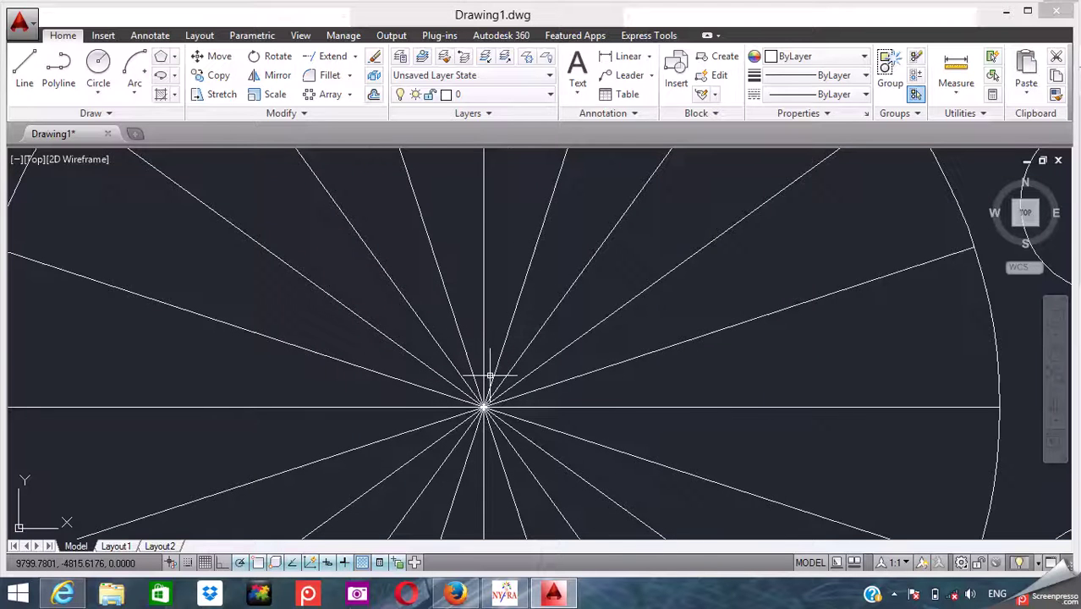
Draw a 1404.25-long line upward from the wheel centre and select it.
{"action": "key", "text": "Return"}
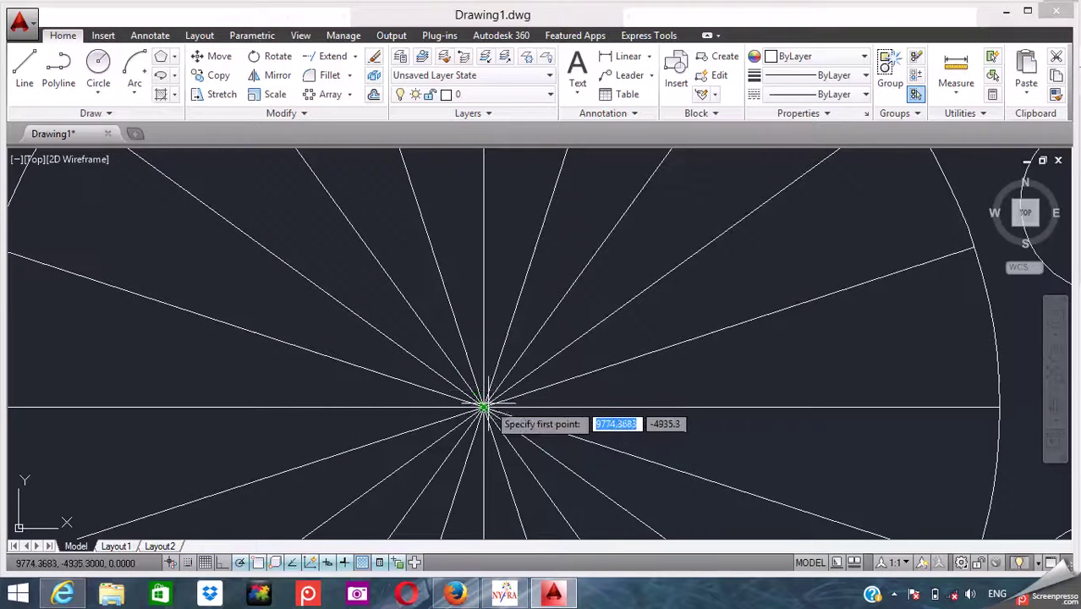
{"action": "left_click", "coordinate": [482, 408]}
{"action": "scroll", "coordinate": [487, 398], "scroll_direction": "down", "scroll_amount": 5}
{"action": "scroll", "coordinate": [499, 363], "scroll_direction": "up", "scroll_amount": 4}
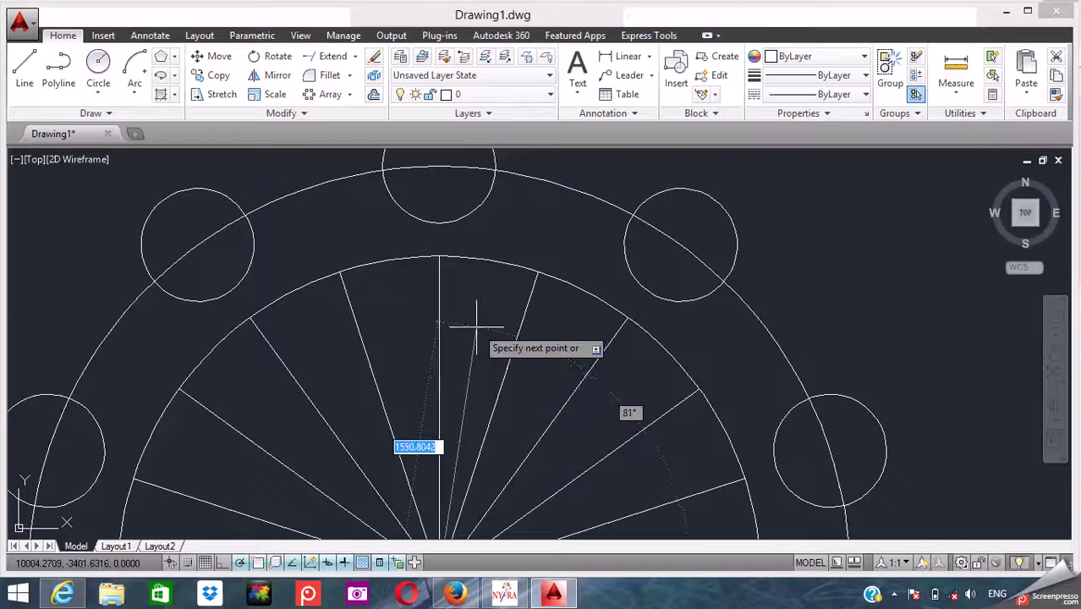
{"action": "left_click", "coordinate": [472, 350]}
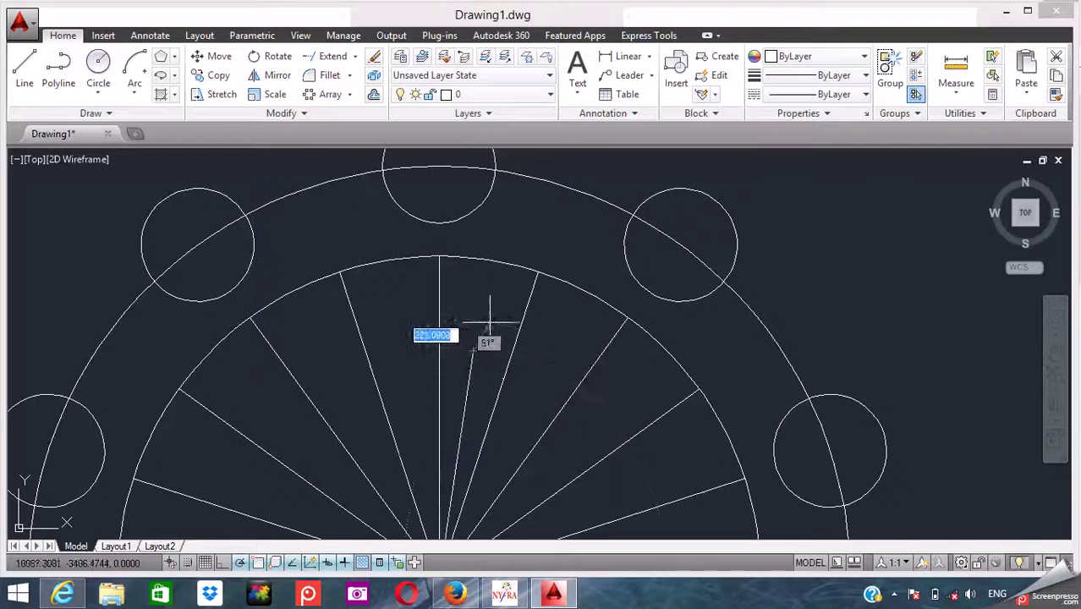
{"action": "key", "text": "Escape"}
{"action": "left_click", "coordinate": [473, 373]}
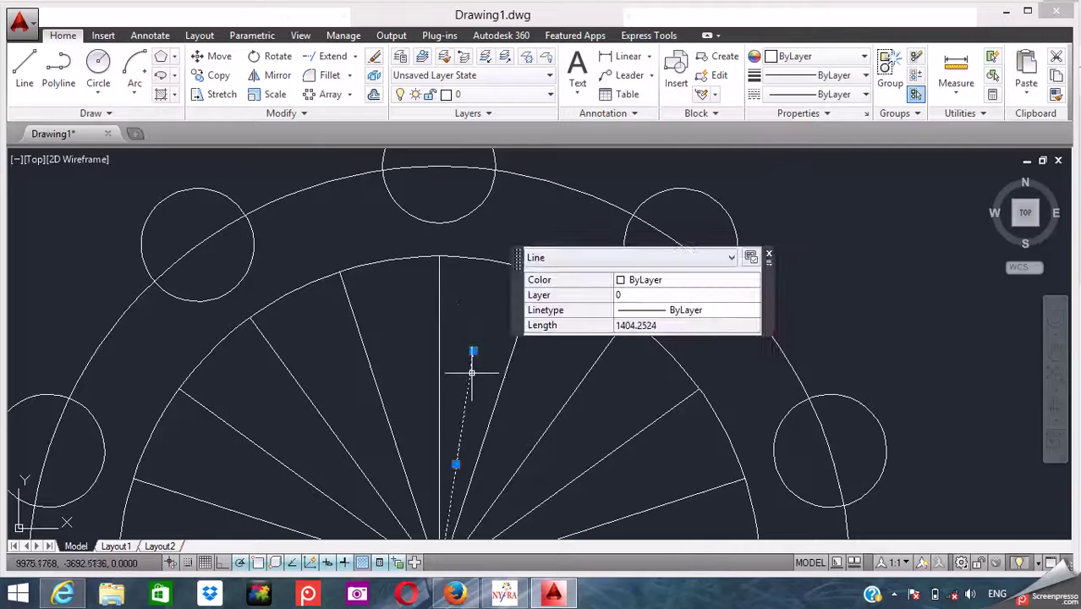
{"action": "left_click", "coordinate": [326, 96]}
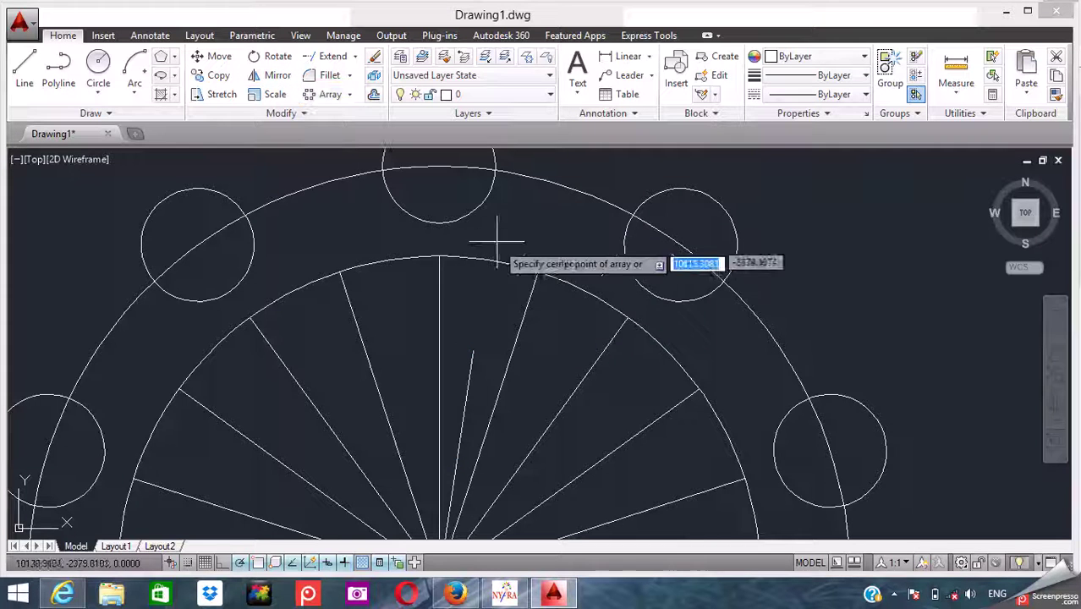
Polar-array the short line into 20 copies at 18° around the wheel centre.
{"action": "key", "text": "Escape"}
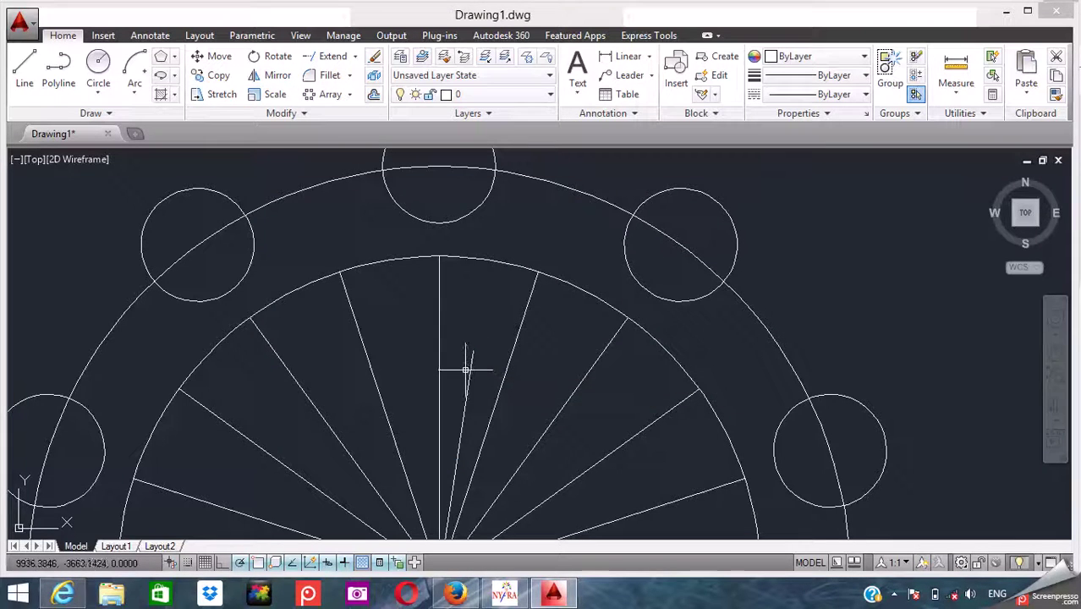
{"action": "left_click", "coordinate": [472, 373]}
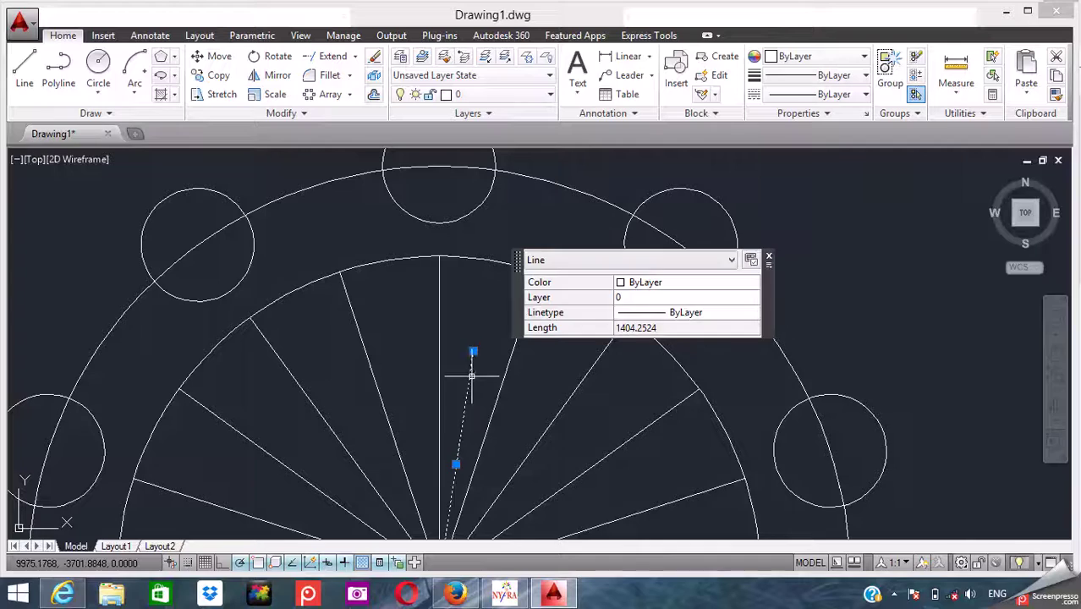
{"action": "left_click", "coordinate": [326, 94]}
{"action": "scroll", "coordinate": [423, 237], "scroll_direction": "down", "scroll_amount": 6}
{"action": "scroll", "coordinate": [450, 306], "scroll_direction": "up", "scroll_amount": 2}
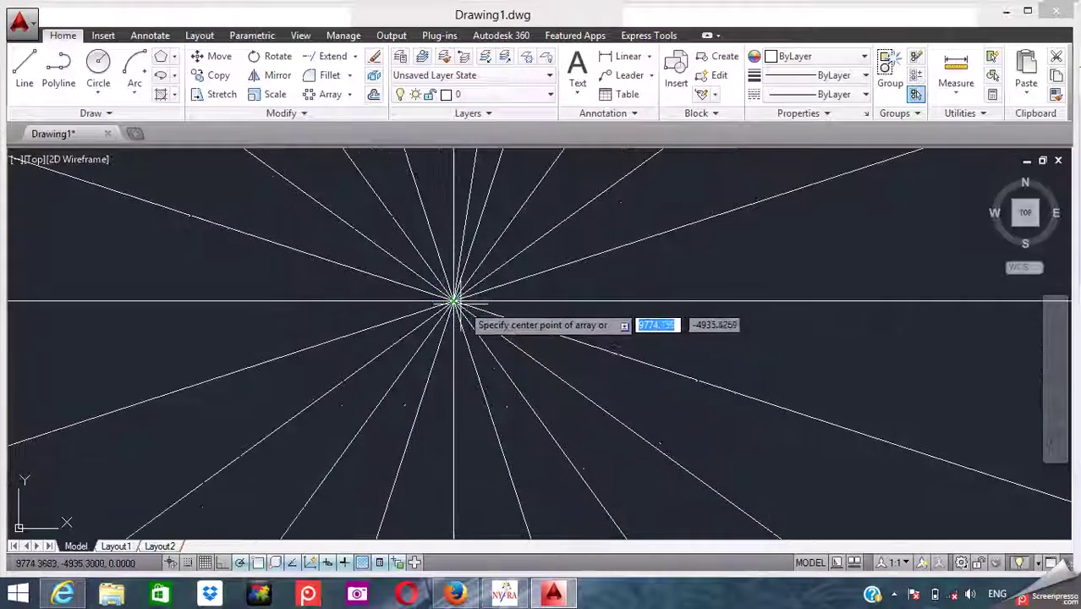
{"action": "left_click", "coordinate": [454, 306]}
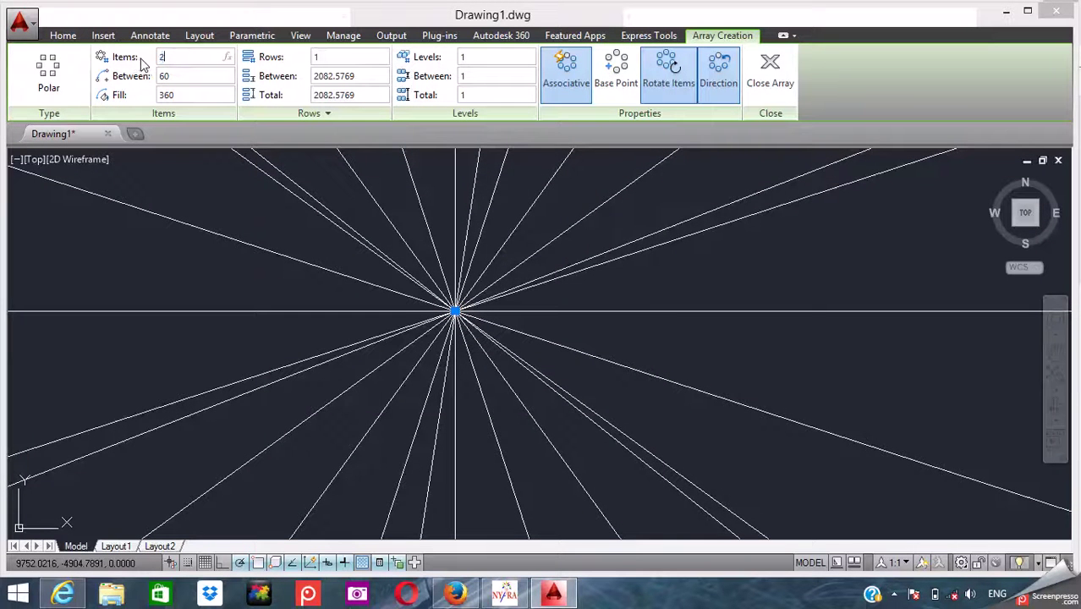
{"action": "type", "text": "0"}
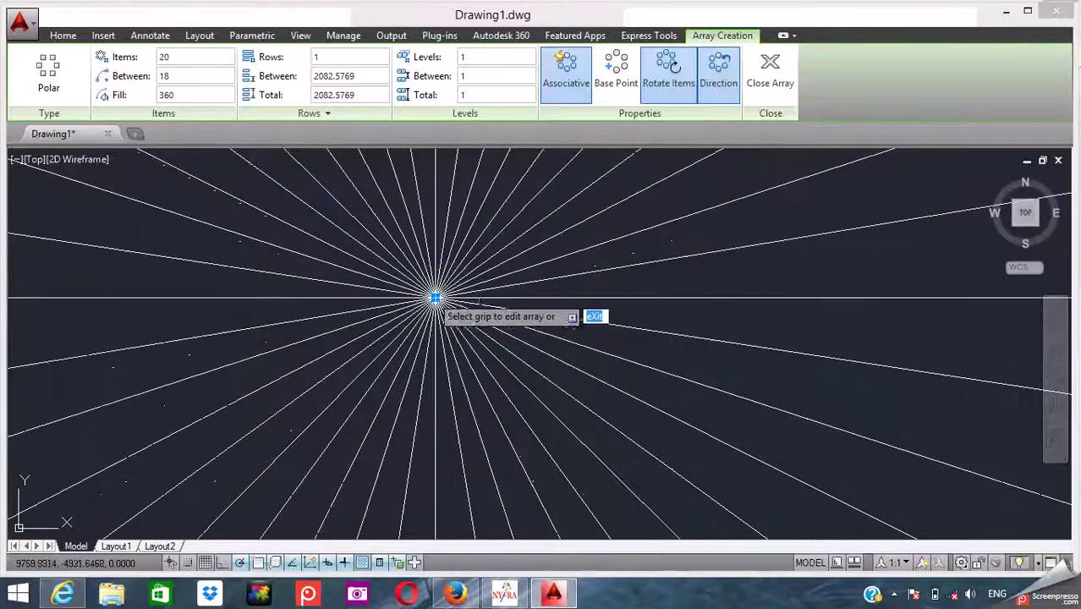
{"action": "scroll", "coordinate": [495, 332], "scroll_direction": "down", "scroll_amount": 5}
{"action": "scroll", "coordinate": [494, 332], "scroll_direction": "up", "scroll_amount": 4}
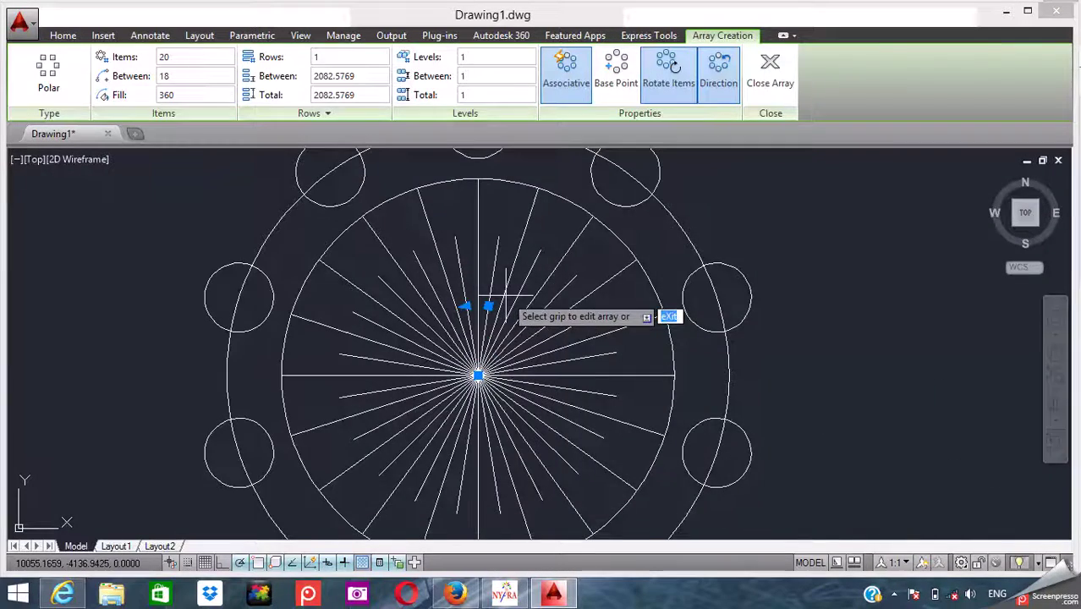
{"action": "key", "text": "Return"}
{"action": "scroll", "coordinate": [497, 245], "scroll_direction": "down", "scroll_amount": 2}
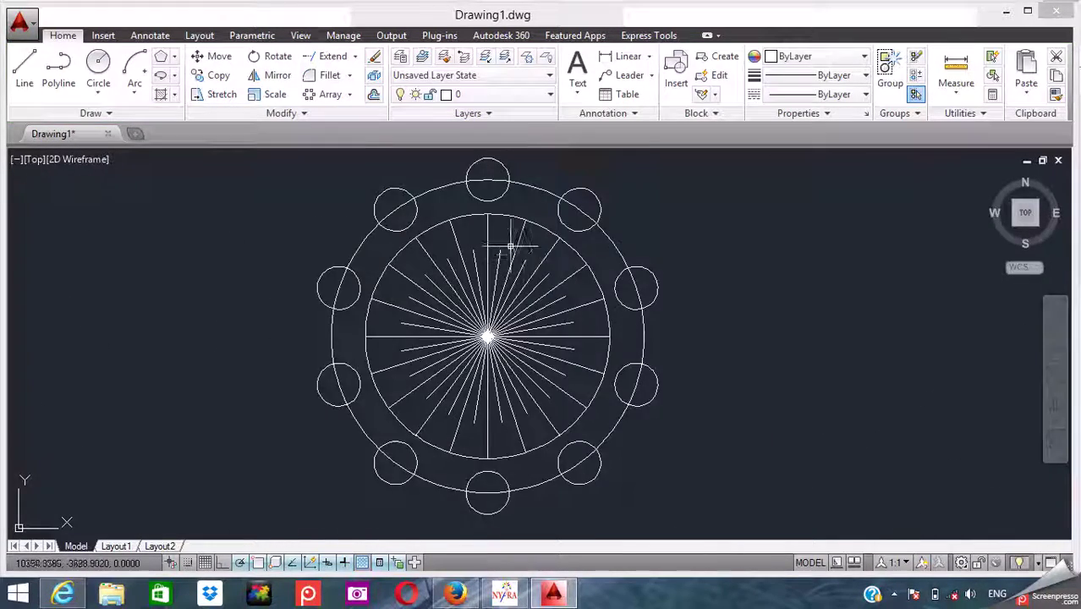
Draw a circle of radius 1404.2524 at the wheel centre, capping the 20 short spokes.
{"action": "scroll", "coordinate": [497, 248], "scroll_direction": "up", "scroll_amount": 4}
{"action": "type", "text": "c"}
{"action": "key", "text": "Return"}
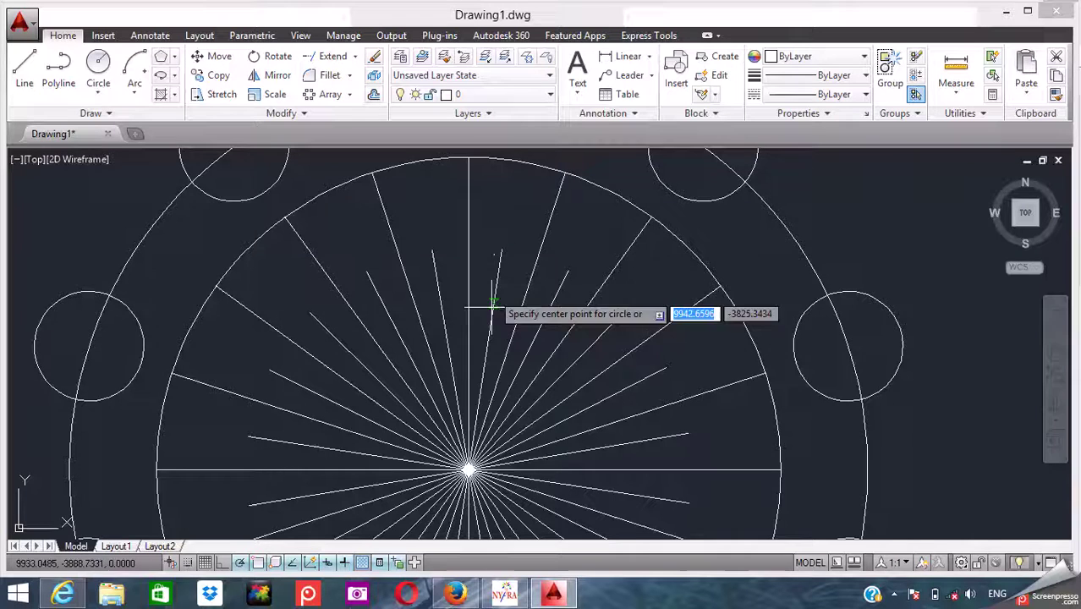
{"action": "scroll", "coordinate": [463, 465], "scroll_direction": "up", "scroll_amount": 2}
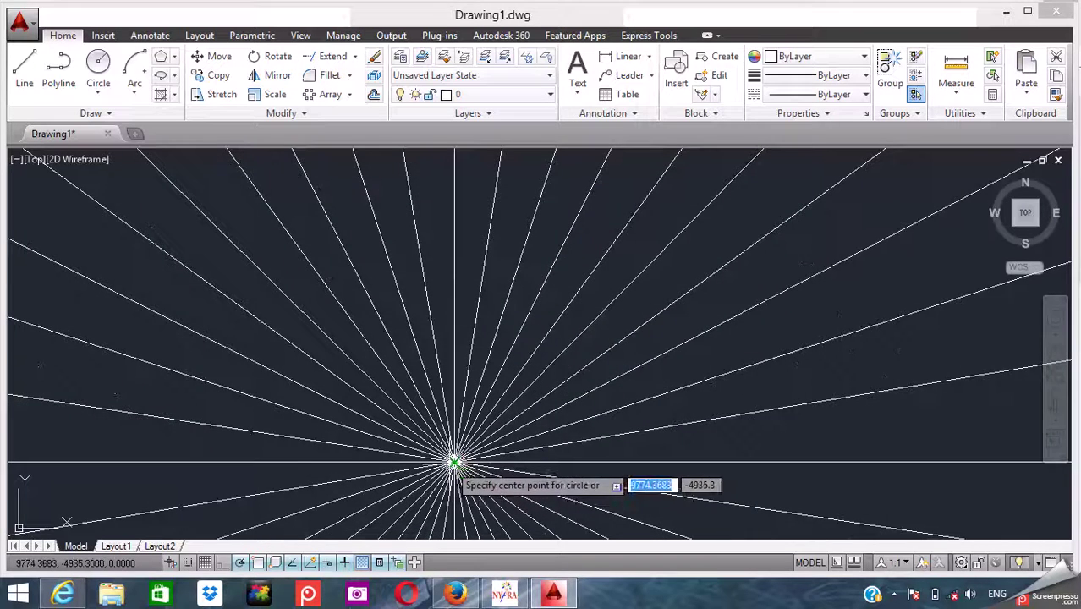
{"action": "left_click", "coordinate": [454, 461]}
{"action": "scroll", "coordinate": [456, 457], "scroll_direction": "down", "scroll_amount": 3}
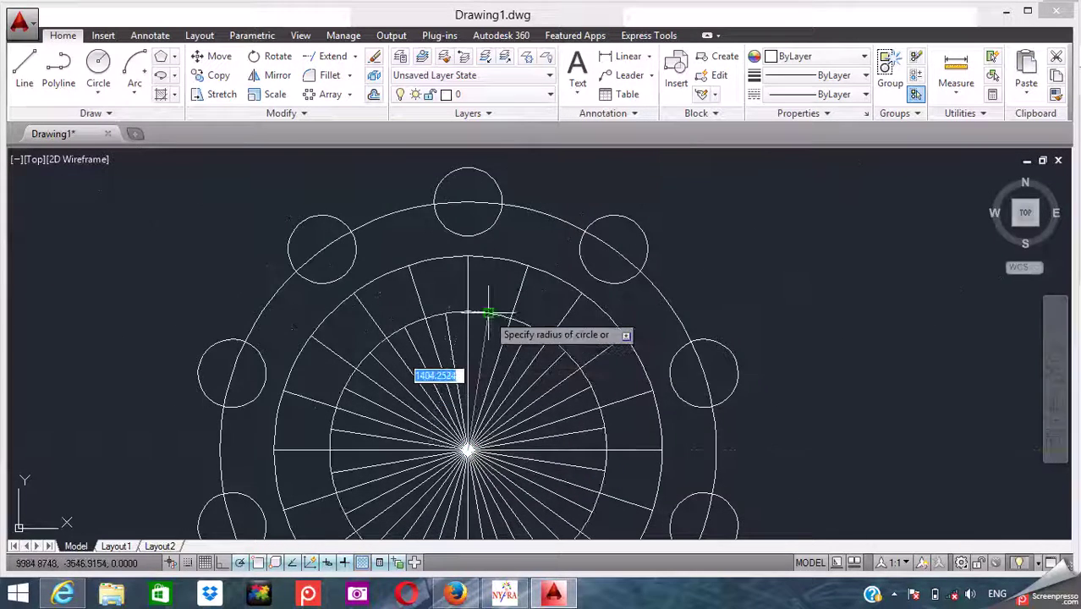
{"action": "scroll", "coordinate": [503, 303], "scroll_direction": "down", "scroll_amount": 3}
{"action": "scroll", "coordinate": [513, 289], "scroll_direction": "up", "scroll_amount": 4}
{"action": "scroll", "coordinate": [529, 294], "scroll_direction": "up", "scroll_amount": 2}
{"action": "scroll", "coordinate": [534, 295], "scroll_direction": "down", "scroll_amount": 3}
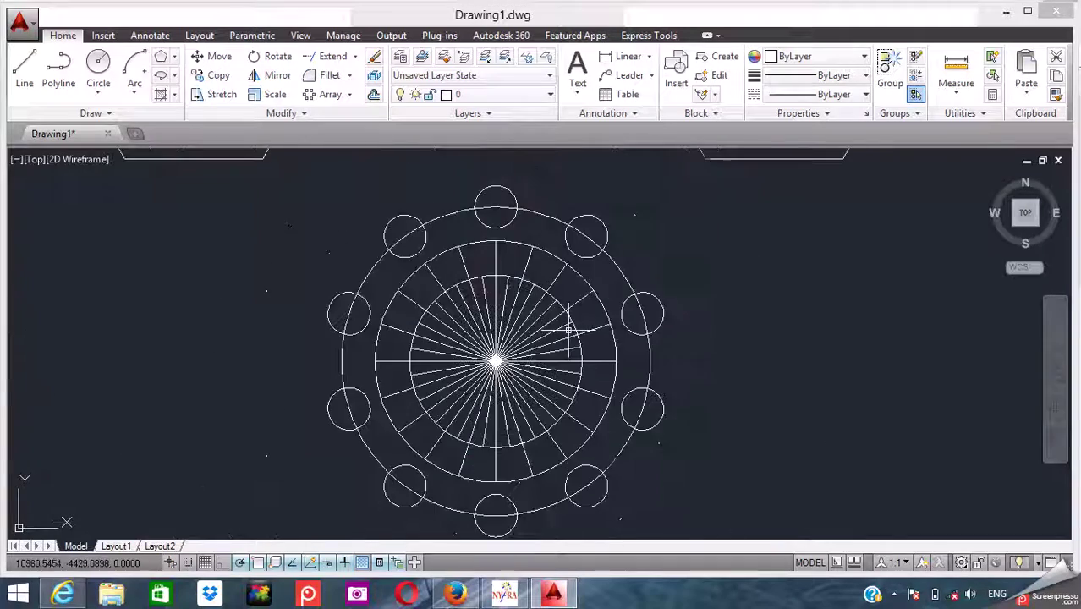
{"action": "scroll", "coordinate": [493, 272], "scroll_direction": "up", "scroll_amount": 2}
{"action": "scroll", "coordinate": [530, 298], "scroll_direction": "down", "scroll_amount": 2}
{"action": "scroll", "coordinate": [541, 300], "scroll_direction": "down", "scroll_amount": 3}
{"action": "scroll", "coordinate": [552, 302], "scroll_direction": "up", "scroll_amount": 1}
{"action": "scroll", "coordinate": [551, 306], "scroll_direction": "up", "scroll_amount": 4}
{"action": "scroll", "coordinate": [665, 313], "scroll_direction": "down", "scroll_amount": 5}
{"action": "scroll", "coordinate": [603, 333], "scroll_direction": "up", "scroll_amount": 2}
{"action": "scroll", "coordinate": [457, 319], "scroll_direction": "up", "scroll_amount": 2}
{"action": "scroll", "coordinate": [457, 319], "scroll_direction": "up", "scroll_amount": 2}
{"action": "scroll", "coordinate": [522, 309], "scroll_direction": "down", "scroll_amount": 4}
{"action": "scroll", "coordinate": [482, 282], "scroll_direction": "up", "scroll_amount": 4}
{"action": "scroll", "coordinate": [507, 287], "scroll_direction": "down", "scroll_amount": 4}
{"action": "scroll", "coordinate": [487, 239], "scroll_direction": "up", "scroll_amount": 2}
{"action": "scroll", "coordinate": [511, 226], "scroll_direction": "down", "scroll_amount": 2}
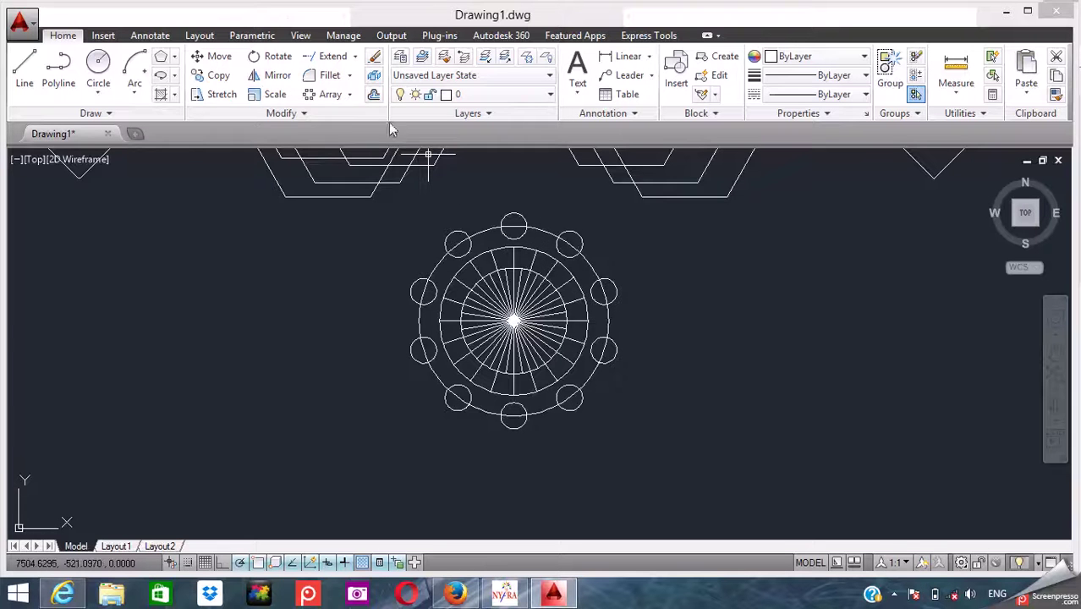
Erase the stray hexagons, ellipses and hatches lying away from the wheel.
{"action": "left_click", "coordinate": [374, 61]}
{"action": "scroll", "coordinate": [508, 220], "scroll_direction": "down", "scroll_amount": 2}
{"action": "scroll", "coordinate": [592, 218], "scroll_direction": "up", "scroll_amount": 5}
{"action": "scroll", "coordinate": [593, 208], "scroll_direction": "up", "scroll_amount": 5}
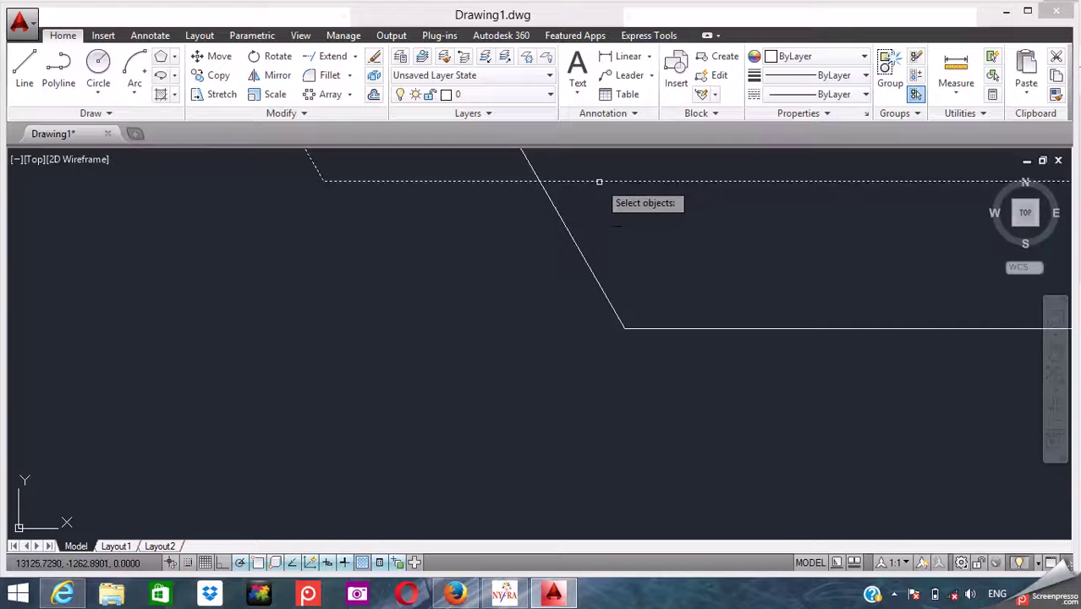
{"action": "scroll", "coordinate": [600, 203], "scroll_direction": "down", "scroll_amount": 2}
{"action": "scroll", "coordinate": [617, 230], "scroll_direction": "up", "scroll_amount": 3}
{"action": "scroll", "coordinate": [617, 229], "scroll_direction": "up", "scroll_amount": 2}
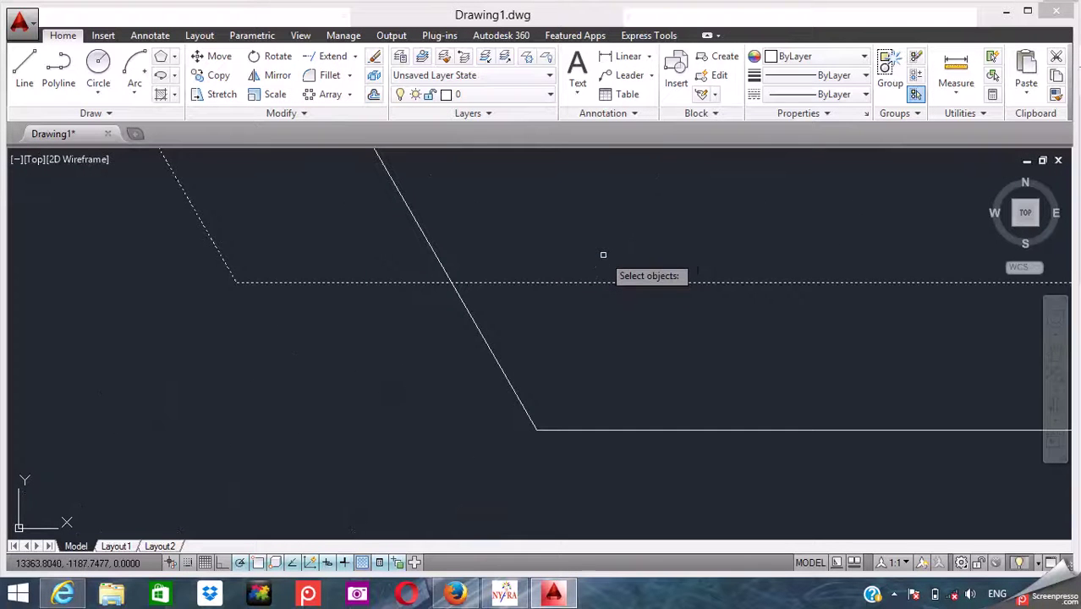
{"action": "scroll", "coordinate": [614, 339], "scroll_direction": "down", "scroll_amount": 4}
{"action": "scroll", "coordinate": [622, 313], "scroll_direction": "down", "scroll_amount": 2}
{"action": "scroll", "coordinate": [627, 278], "scroll_direction": "up", "scroll_amount": 5}
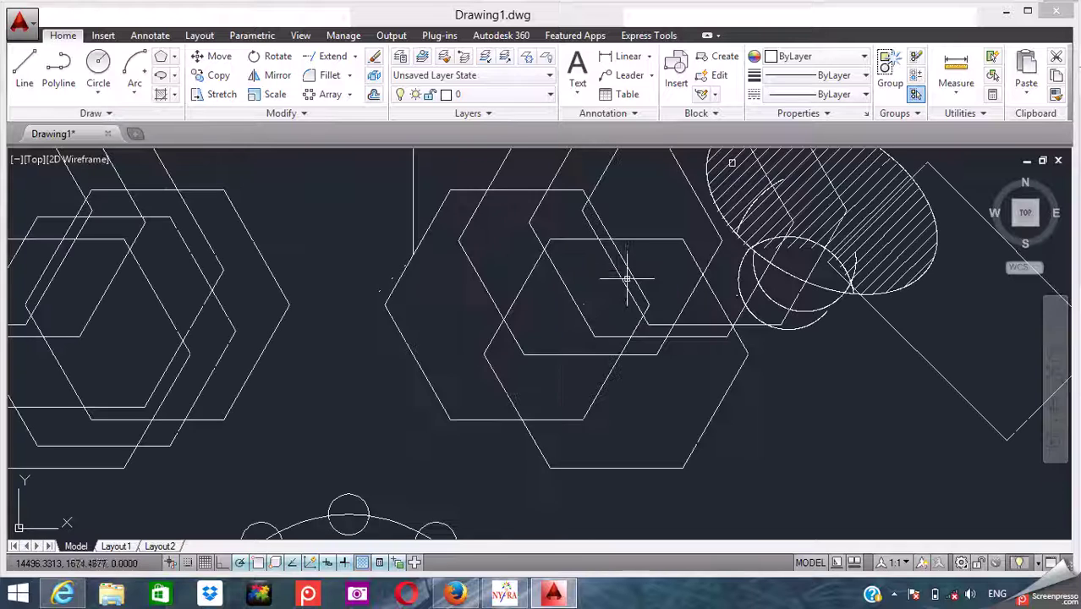
{"action": "left_click", "coordinate": [629, 267]}
{"action": "key", "text": "Escape"}
{"action": "left_click", "coordinate": [639, 240]}
{"action": "left_click", "coordinate": [563, 258]}
{"action": "key", "text": "Escape"}
{"action": "scroll", "coordinate": [563, 257], "scroll_direction": "down", "scroll_amount": 3}
{"action": "scroll", "coordinate": [583, 287], "scroll_direction": "down", "scroll_amount": 2}
{"action": "left_click", "coordinate": [771, 216]}
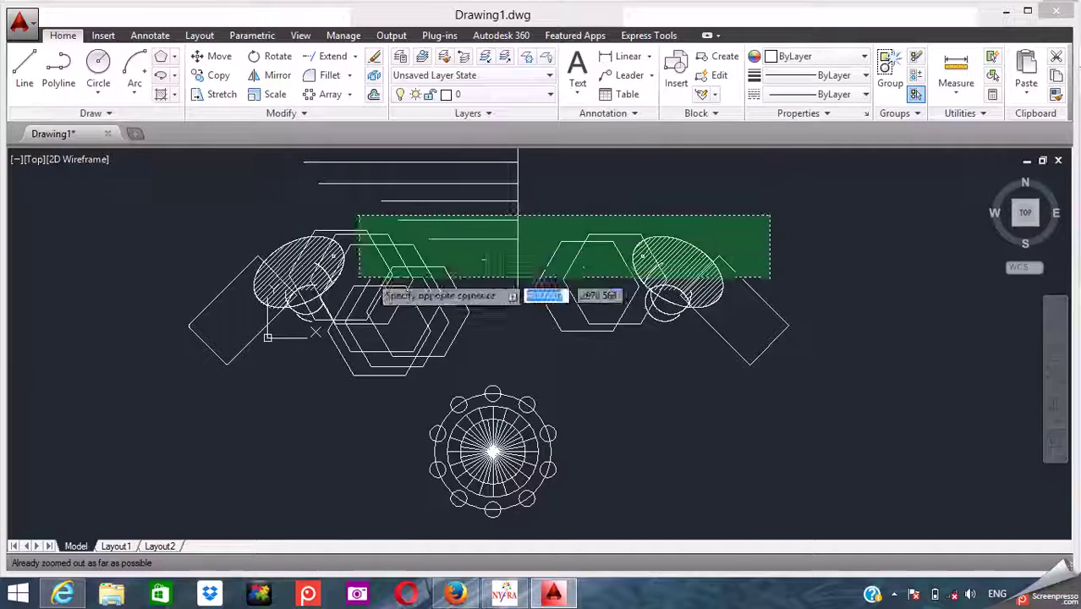
{"action": "left_click", "coordinate": [242, 301]}
{"action": "key", "text": "Delete"}
Delete the leftover stray lines and small arc, leaving only the spoked wheel.
{"action": "left_click", "coordinate": [544, 237]}
{"action": "left_click", "coordinate": [420, 164]}
{"action": "key", "text": "Delete"}
{"action": "left_click", "coordinate": [421, 159]}
{"action": "left_click", "coordinate": [375, 206]}
{"action": "key", "text": "Delete"}
{"action": "scroll", "coordinate": [436, 355], "scroll_direction": "up", "scroll_amount": 2}
{"action": "scroll", "coordinate": [437, 355], "scroll_direction": "down", "scroll_amount": 2}
{"action": "left_click", "coordinate": [381, 251]}
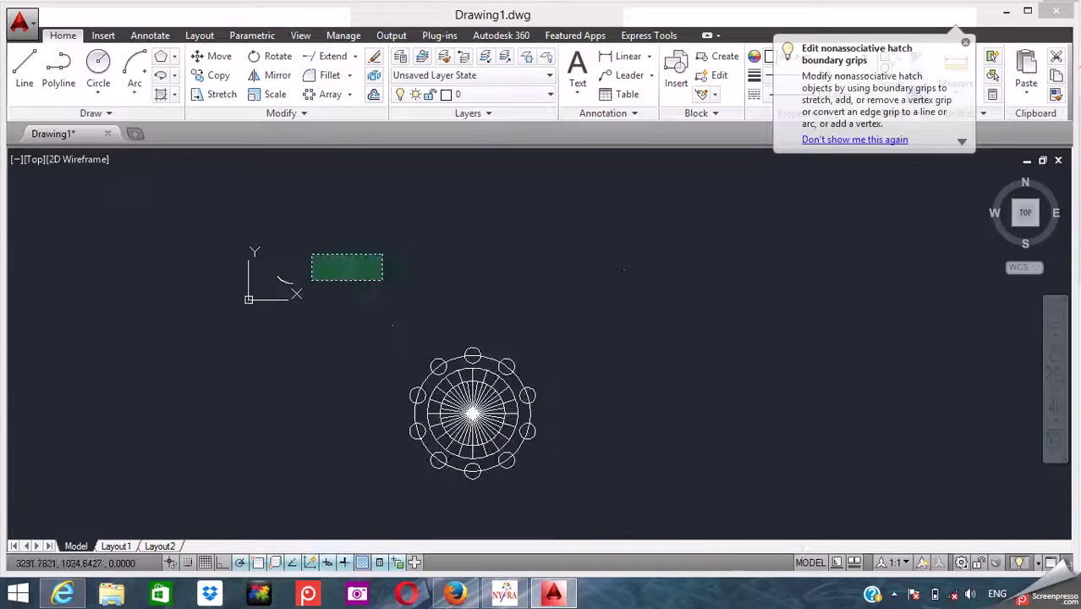
{"action": "left_click", "coordinate": [203, 317]}
{"action": "left_click", "coordinate": [166, 291]}
{"action": "key", "text": "Delete"}
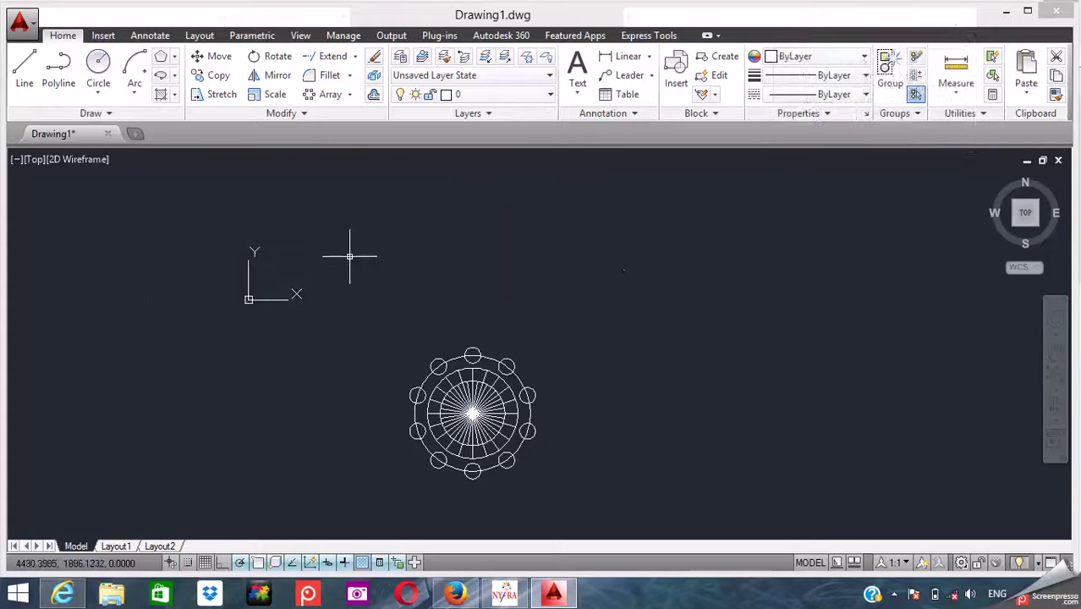
{"action": "scroll", "coordinate": [470, 419], "scroll_direction": "up", "scroll_amount": 6}
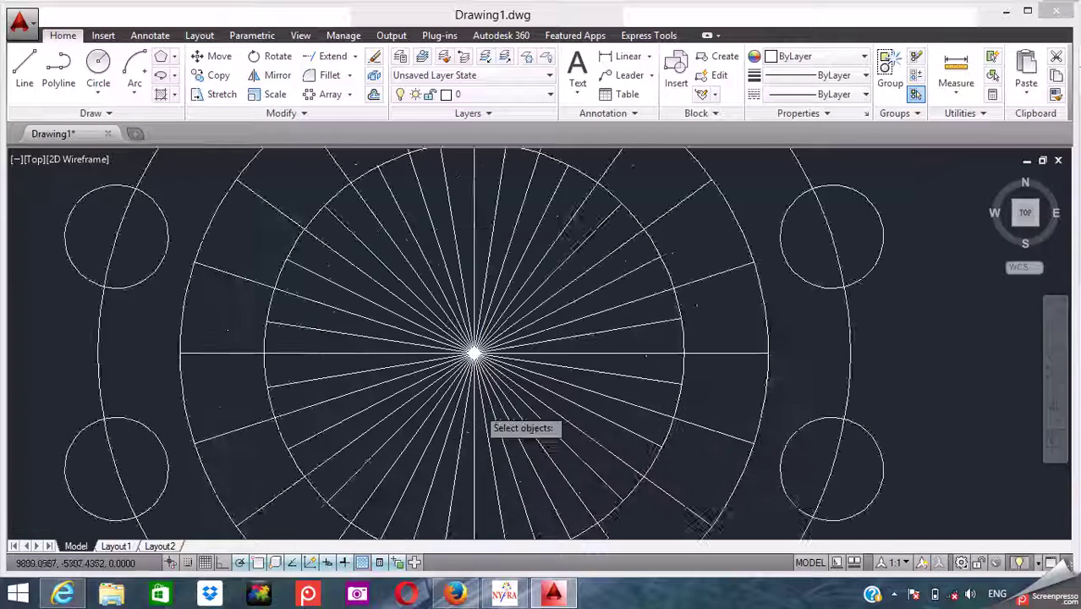
{"action": "scroll", "coordinate": [469, 407], "scroll_direction": "down", "scroll_amount": 3}
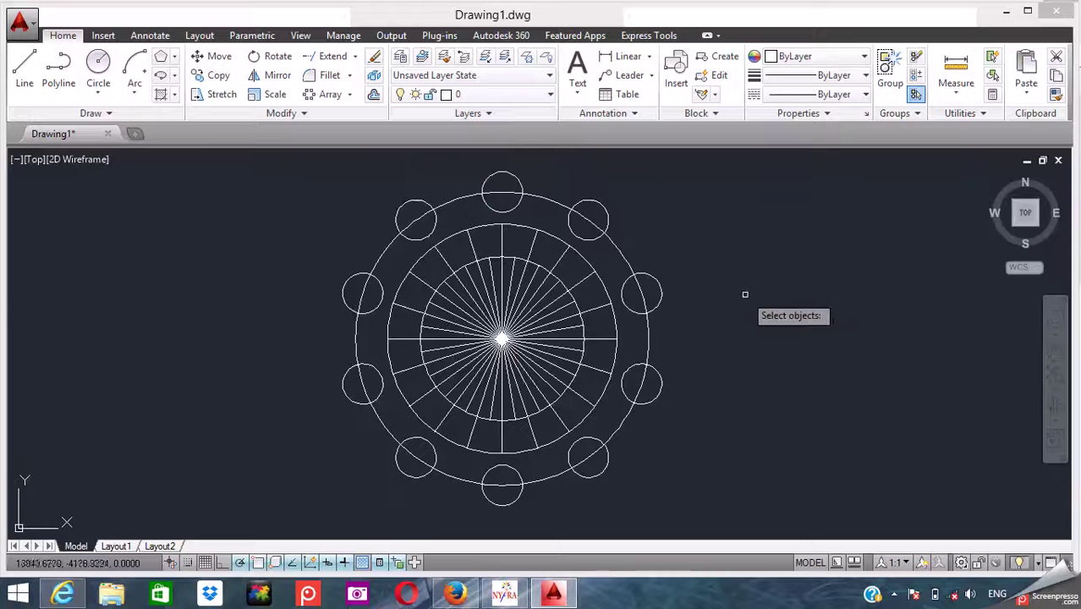
{"action": "scroll", "coordinate": [466, 176], "scroll_direction": "up", "scroll_amount": 3}
{"action": "scroll", "coordinate": [467, 229], "scroll_direction": "up", "scroll_amount": 6}
{"action": "scroll", "coordinate": [518, 282], "scroll_direction": "down", "scroll_amount": 4}
Draw a vertical line from the top bolt hole's centre up to its edge.
{"action": "key", "text": "Return"}
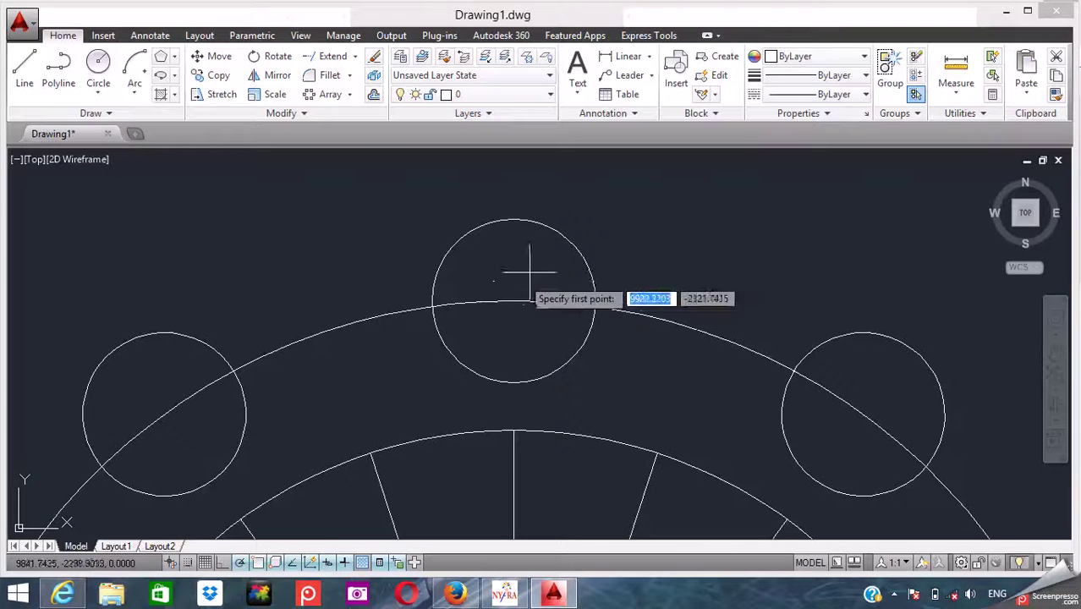
{"action": "left_click", "coordinate": [513, 301]}
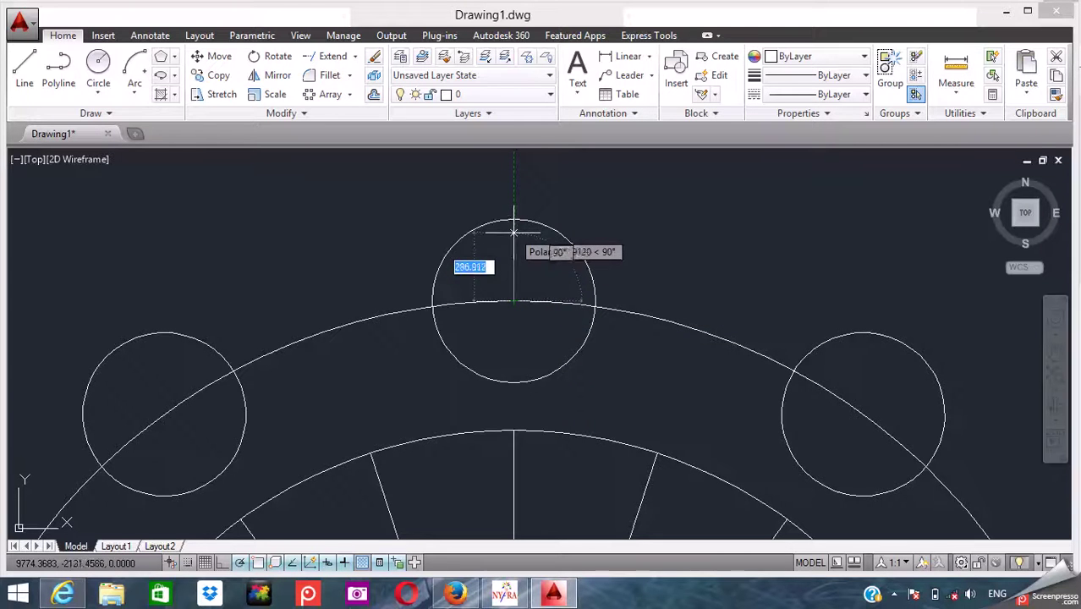
{"action": "left_click", "coordinate": [514, 230]}
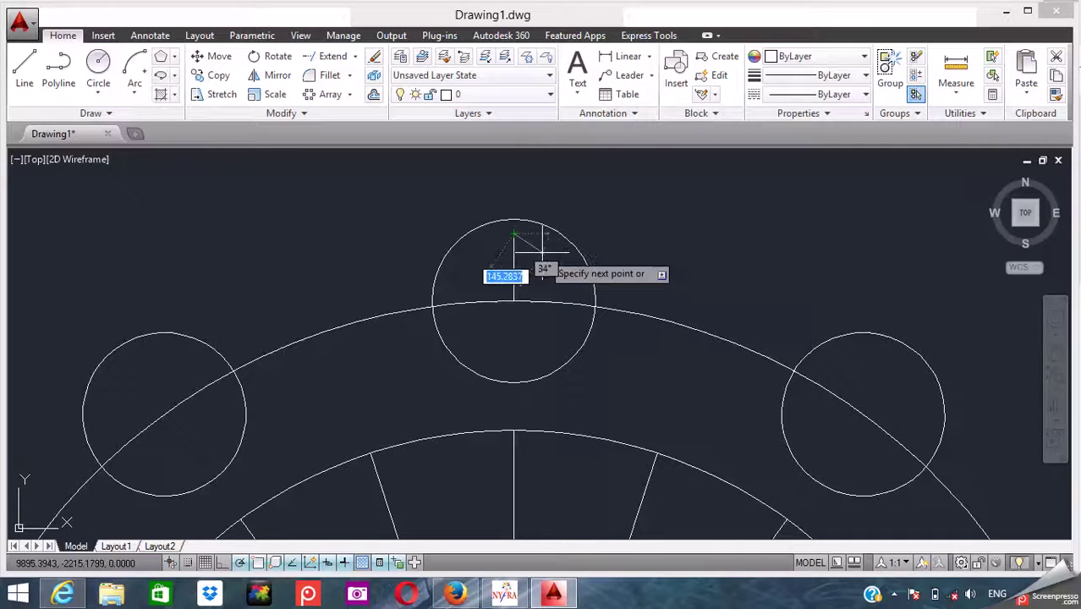
{"action": "key", "text": "Return"}
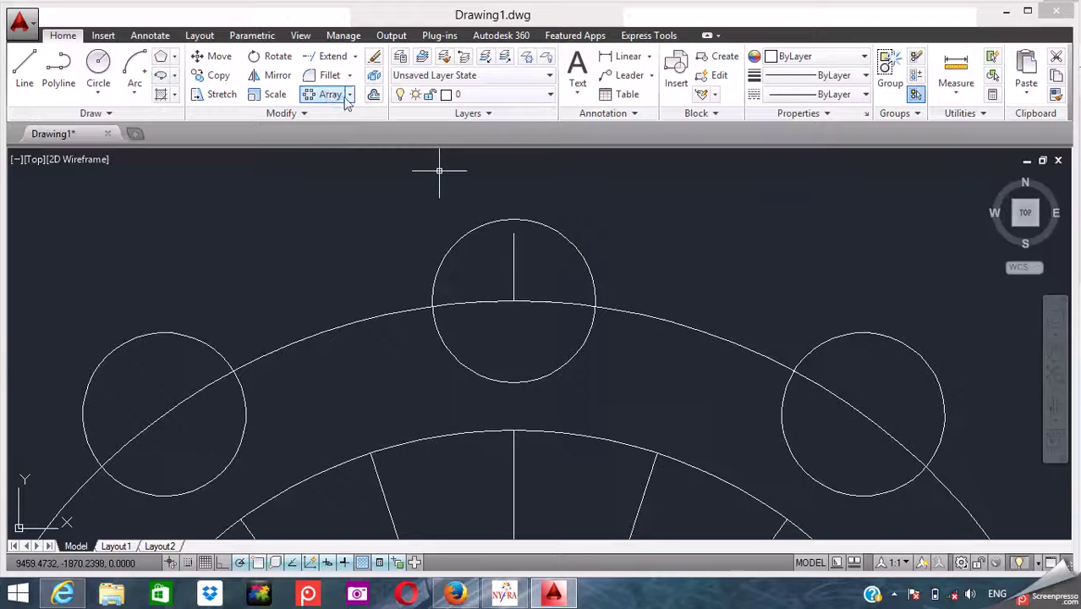
Polar-array that line into 20 copies at 18° around the bolt hole's centre.
{"action": "left_click", "coordinate": [348, 96]}
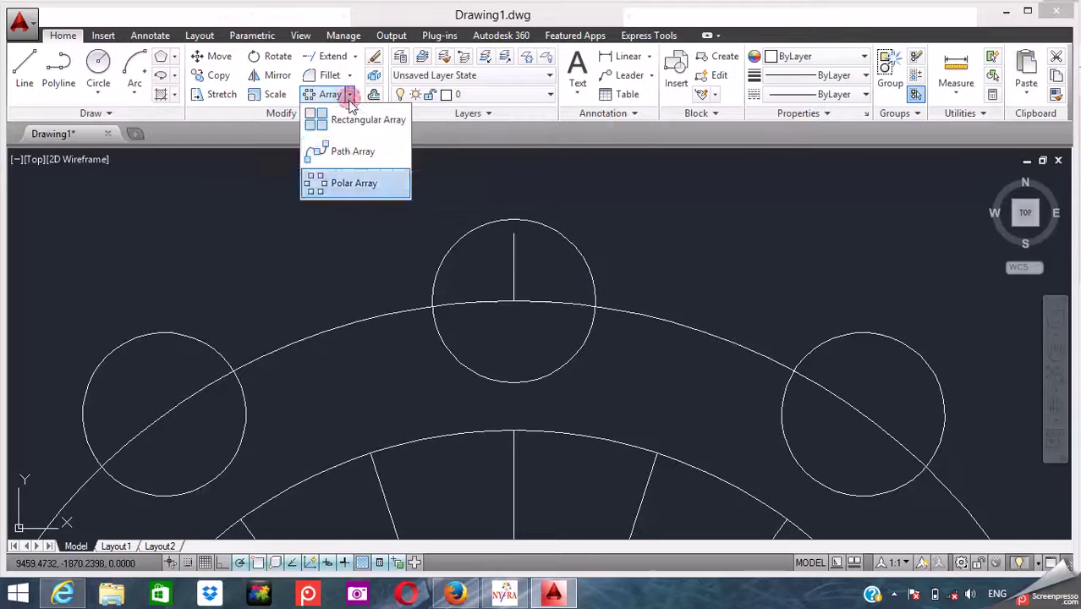
{"action": "left_click", "coordinate": [344, 188]}
{"action": "left_click", "coordinate": [514, 265]}
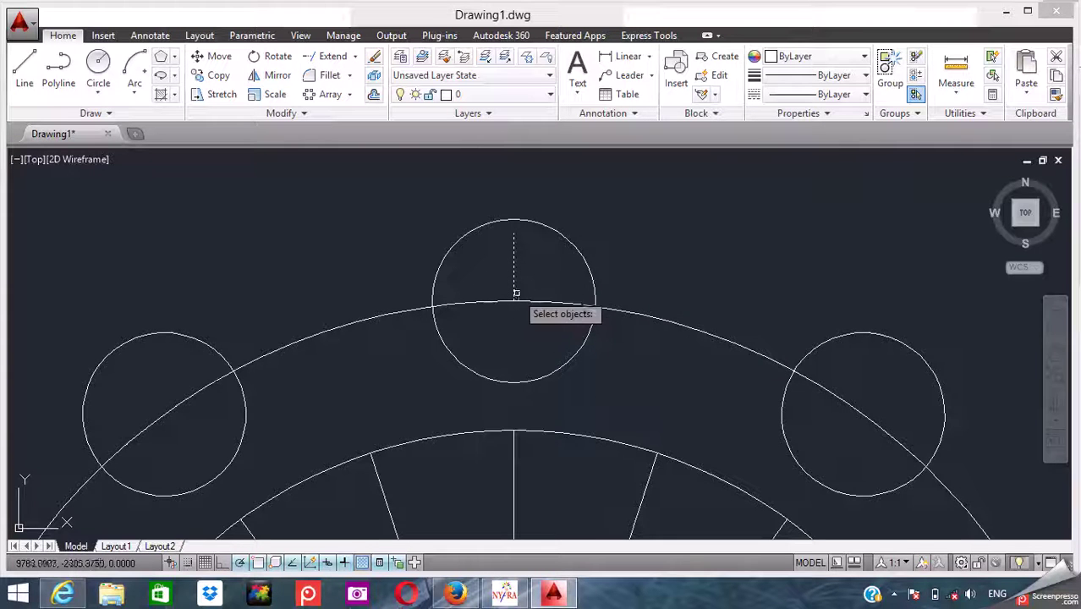
{"action": "left_click", "coordinate": [575, 252]}
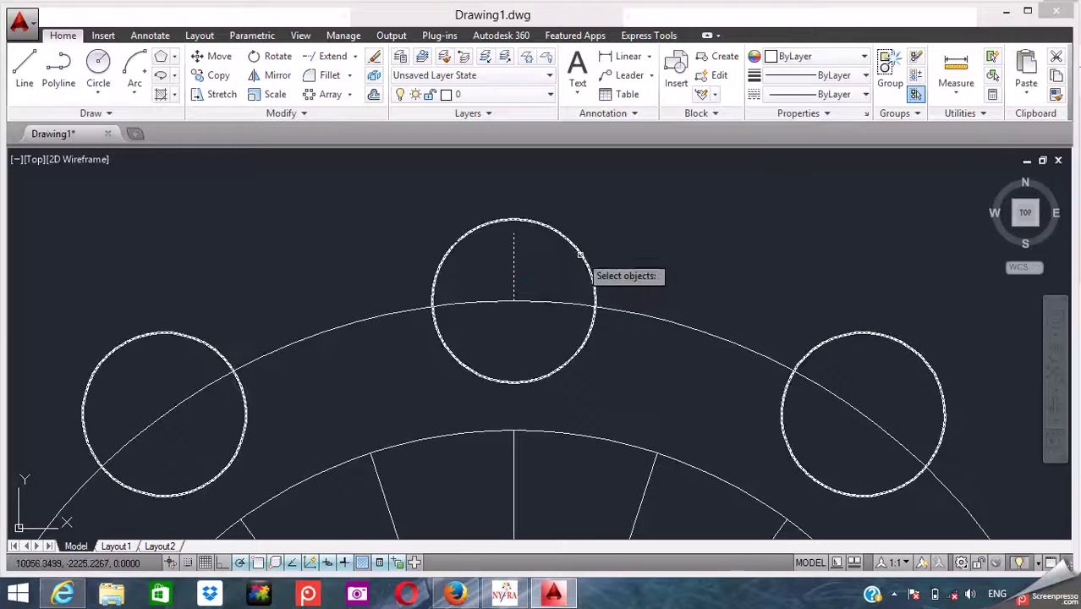
{"action": "left_click", "coordinate": [513, 303]}
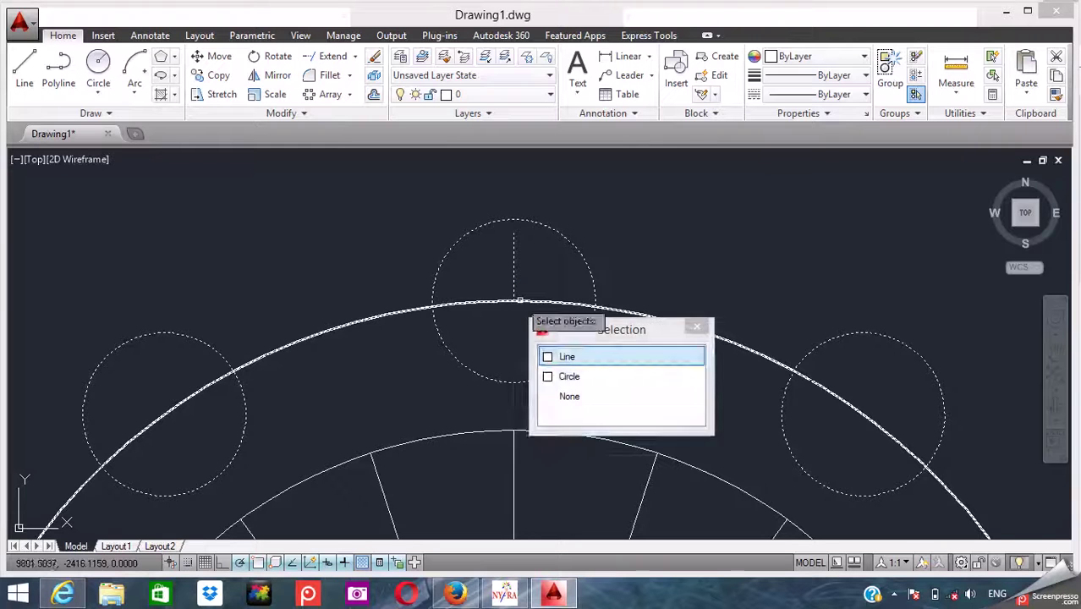
{"action": "left_click", "coordinate": [565, 377]}
{"action": "key", "text": "Return"}
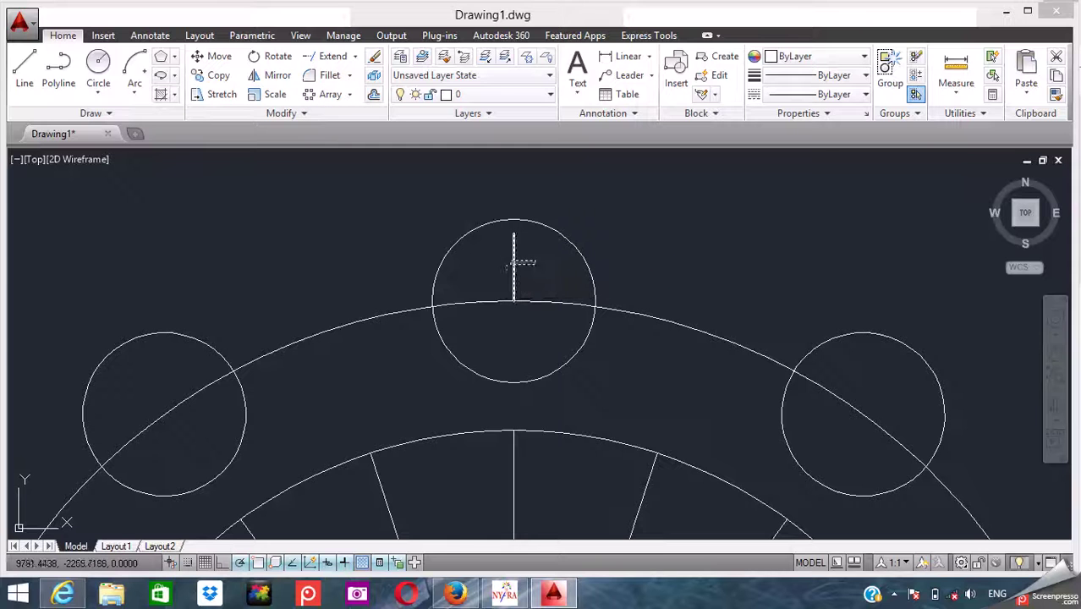
{"action": "key", "text": "Return"}
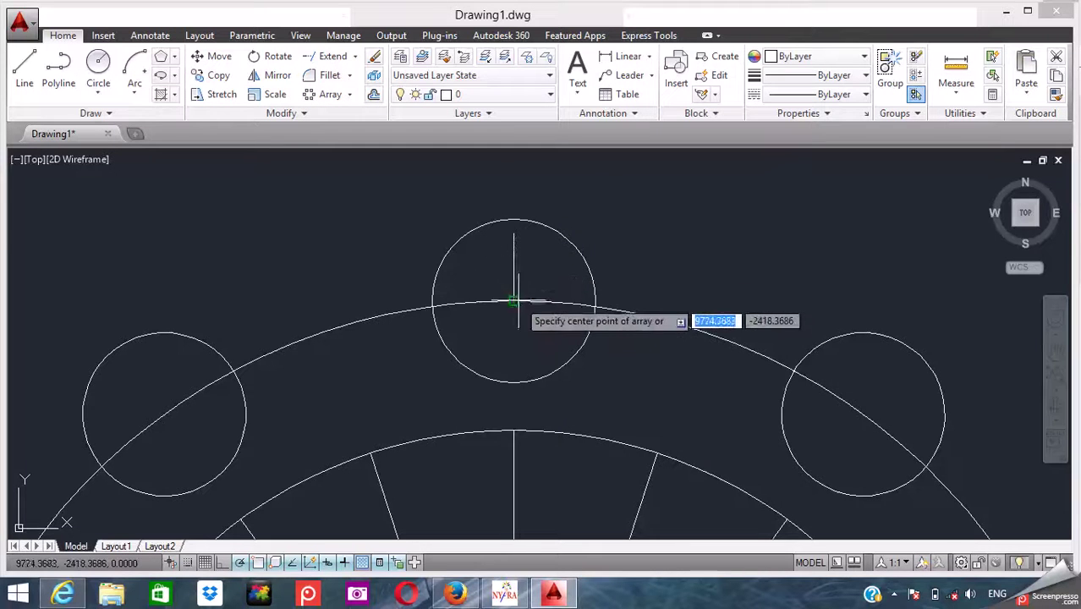
{"action": "left_click", "coordinate": [513, 301]}
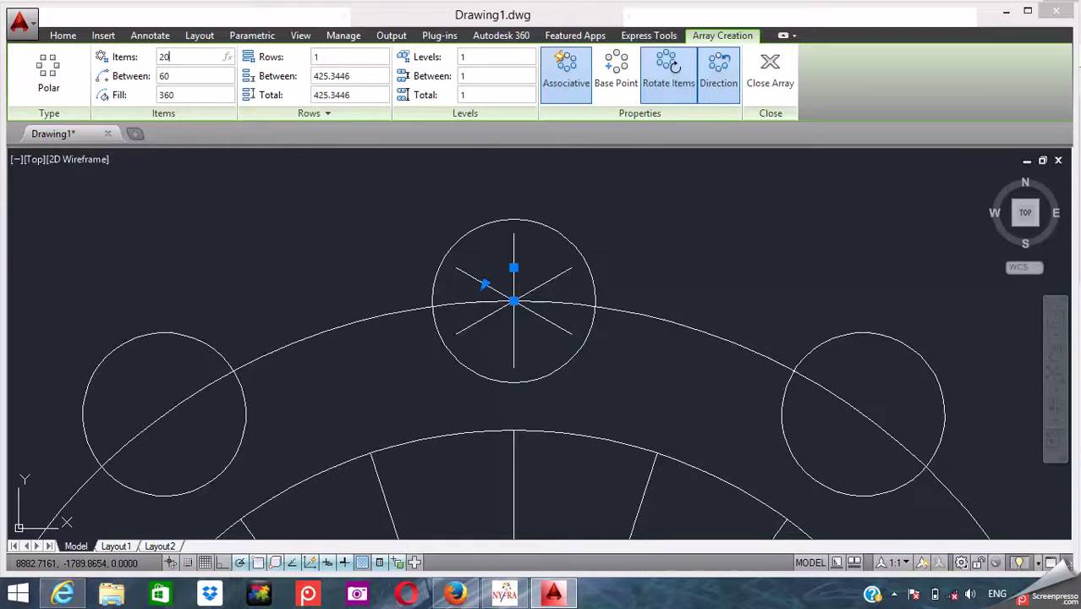
{"action": "key", "text": "Return"}
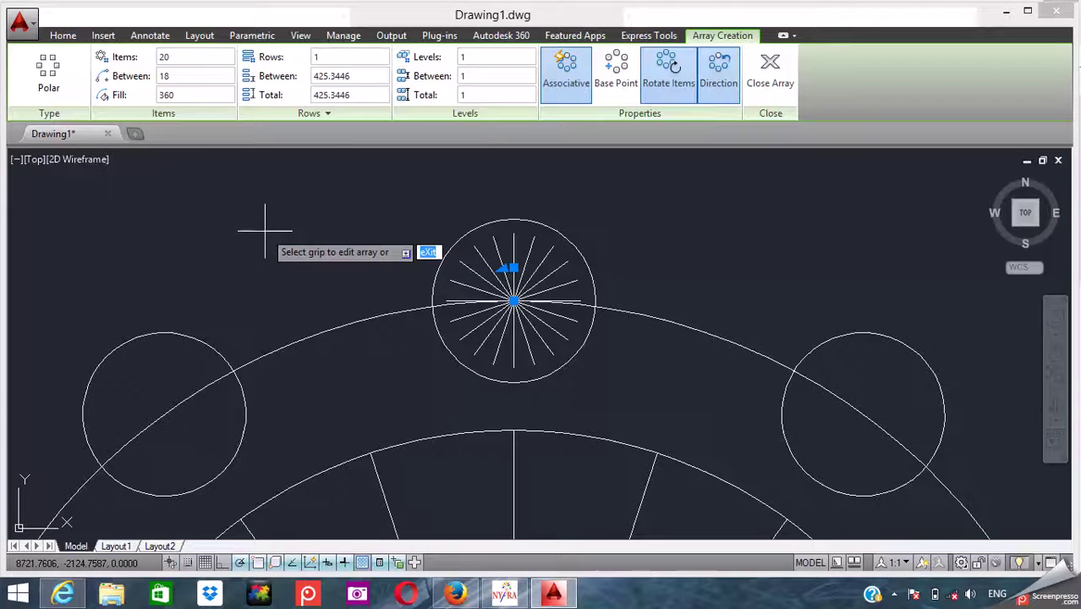
{"action": "key", "text": "Return"}
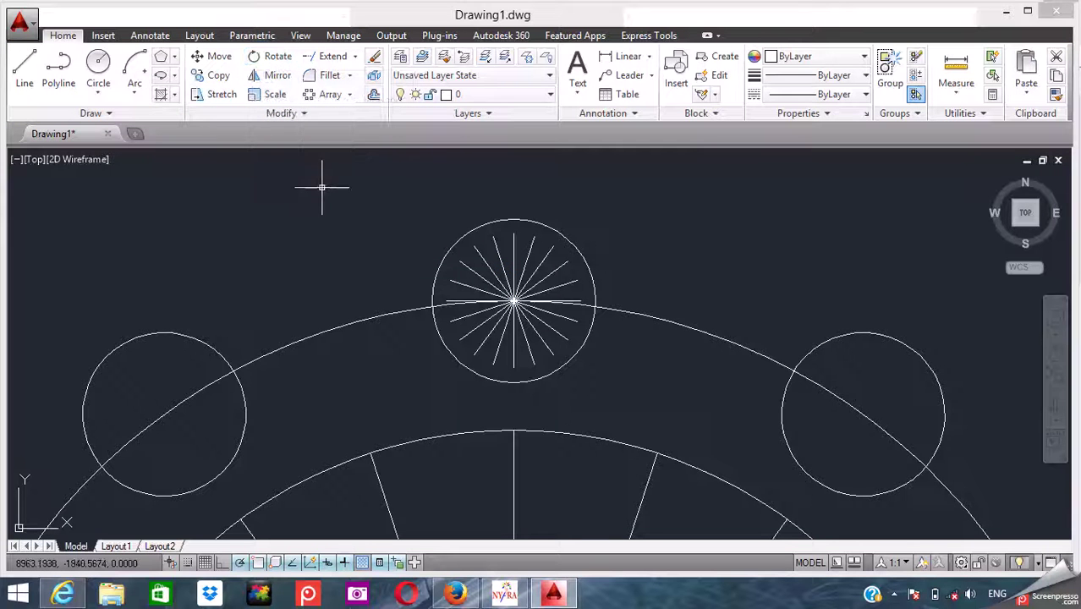
{"action": "type", "text": "c"}
Draw a circle centred on the bolt hole's hub, reaching the radial lines' ends.
{"action": "key", "text": "Return"}
{"action": "left_click", "coordinate": [513, 301]}
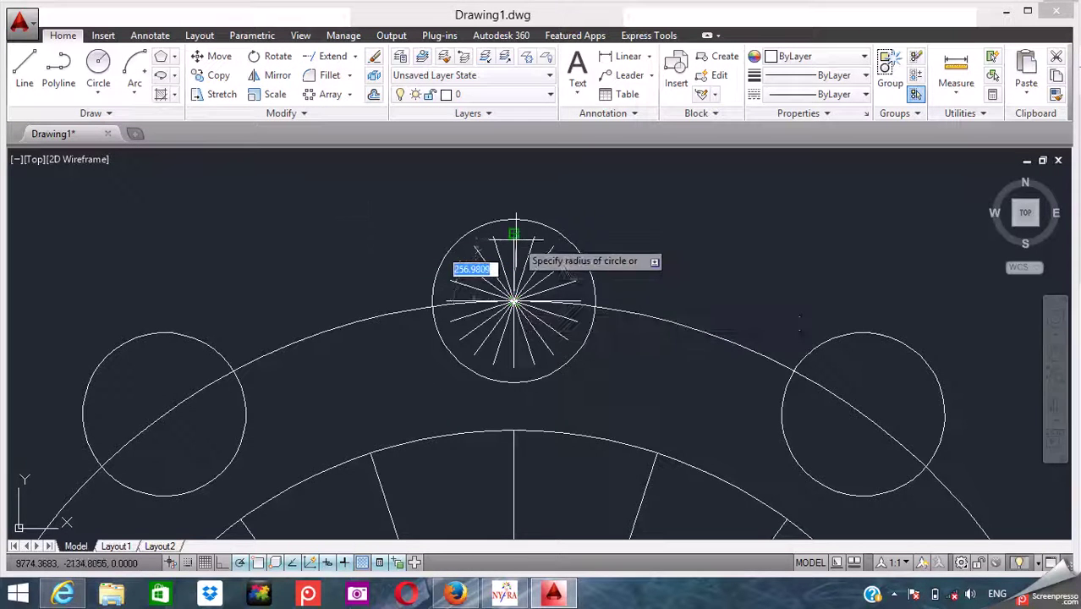
{"action": "left_click", "coordinate": [513, 232]}
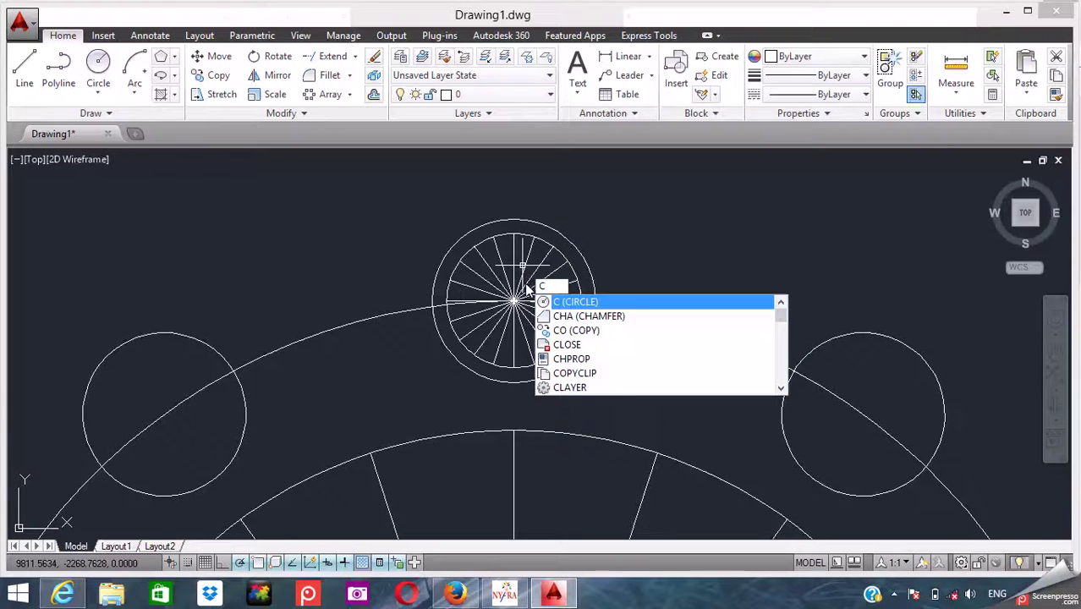
Draw a 206.8953-long slanted line from the hub between two radial lines.
{"action": "key", "text": "Return"}
{"action": "scroll", "coordinate": [514, 298], "scroll_direction": "up", "scroll_amount": 5}
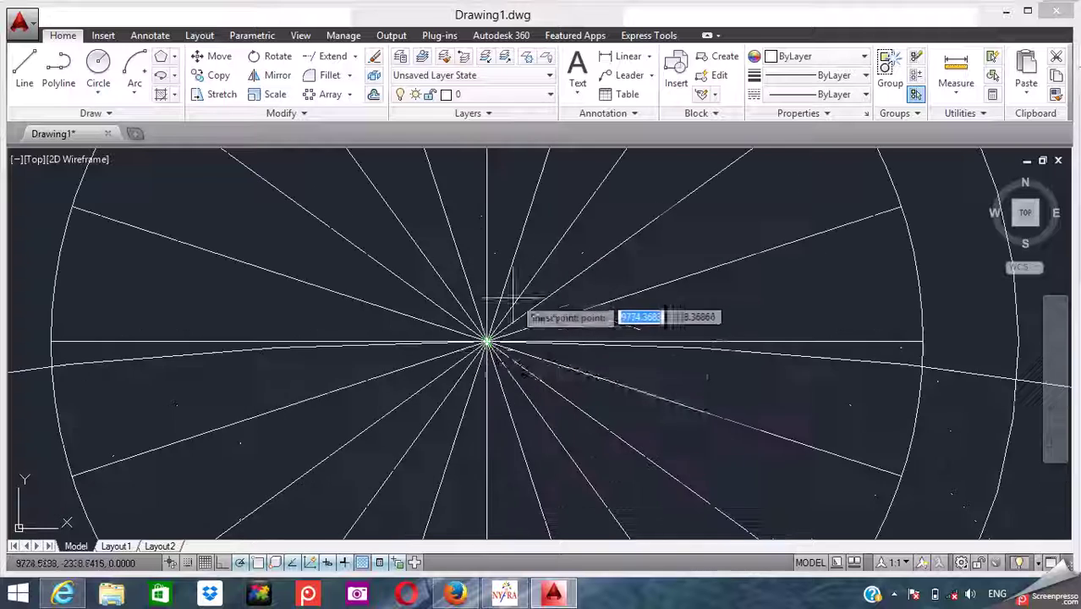
{"action": "left_click", "coordinate": [487, 342]}
{"action": "scroll", "coordinate": [487, 342], "scroll_direction": "down", "scroll_amount": 4}
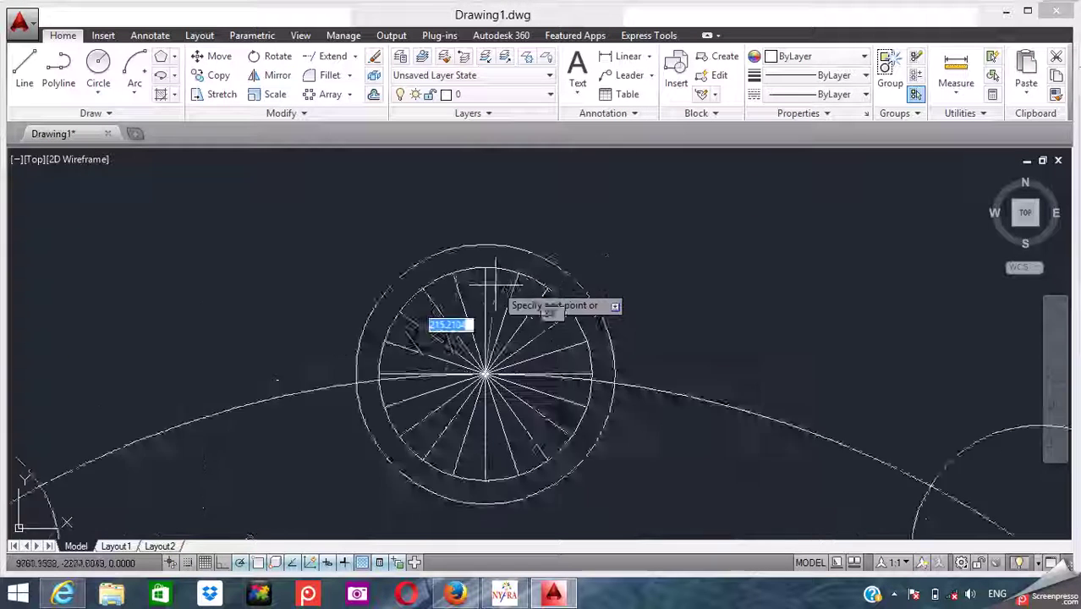
{"action": "scroll", "coordinate": [498, 284], "scroll_direction": "up", "scroll_amount": 4}
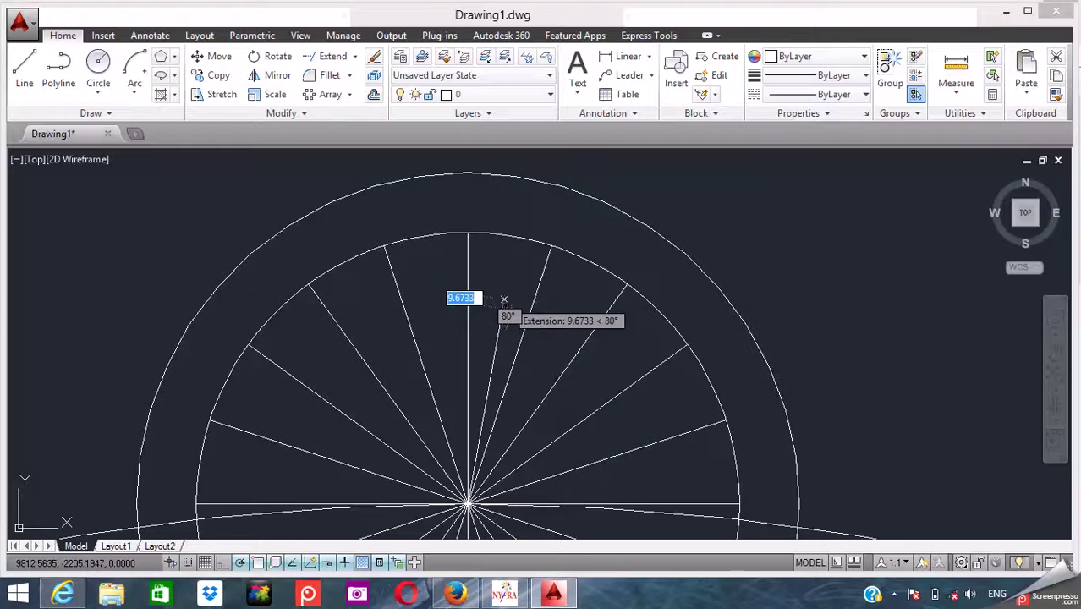
{"action": "left_click", "coordinate": [503, 309]}
{"action": "key", "text": "Return"}
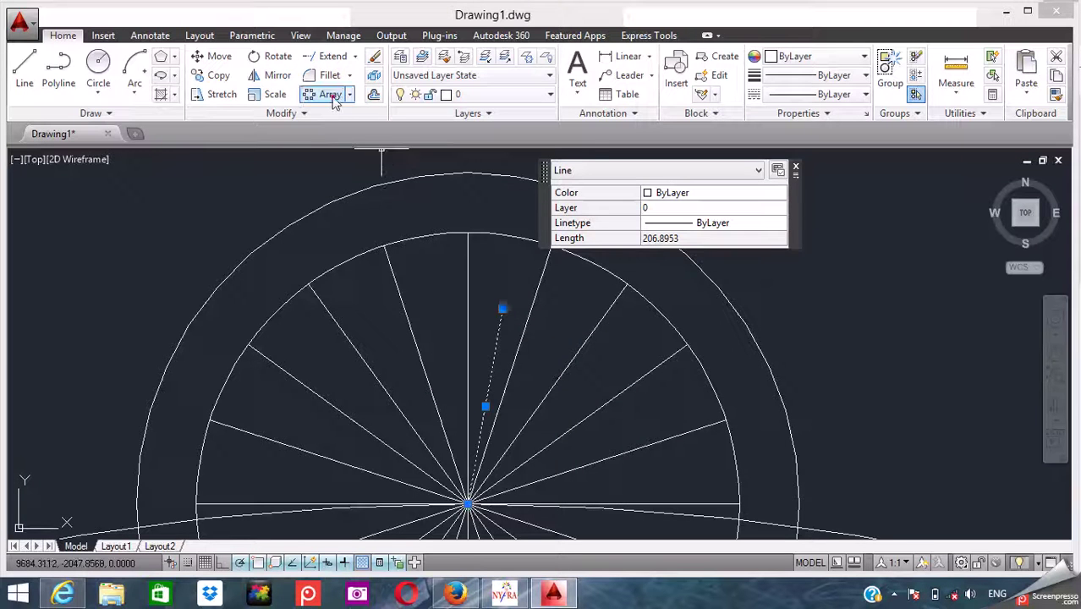
Polar-array the 206.8953-long line into 20 copies at 18° around the hub.
{"action": "left_click", "coordinate": [330, 94]}
{"action": "scroll", "coordinate": [432, 203], "scroll_direction": "down", "scroll_amount": 5}
{"action": "scroll", "coordinate": [441, 236], "scroll_direction": "up", "scroll_amount": 3}
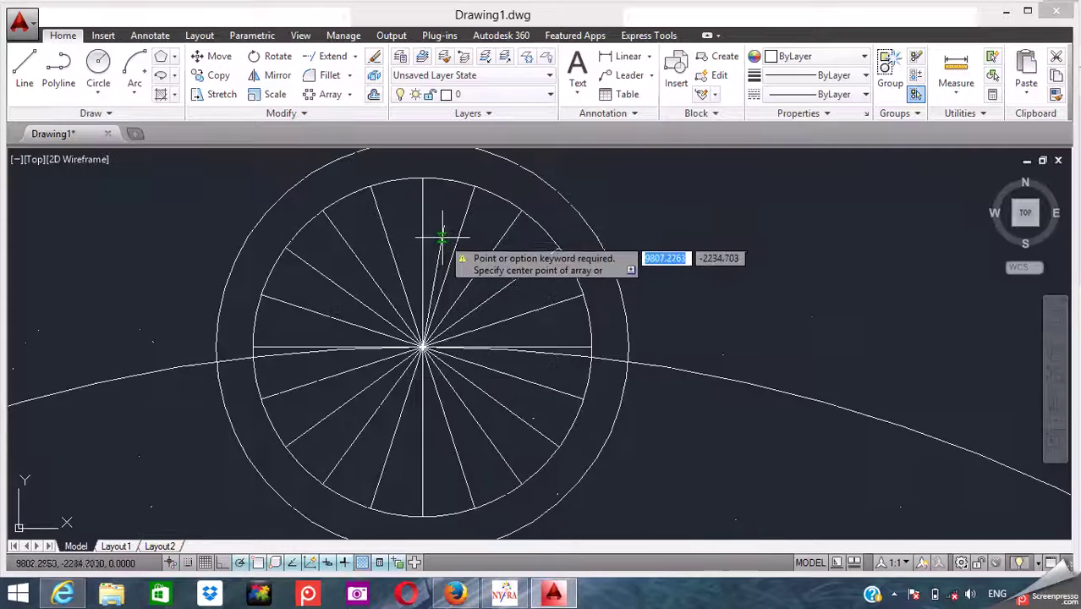
{"action": "left_click", "coordinate": [422, 346]}
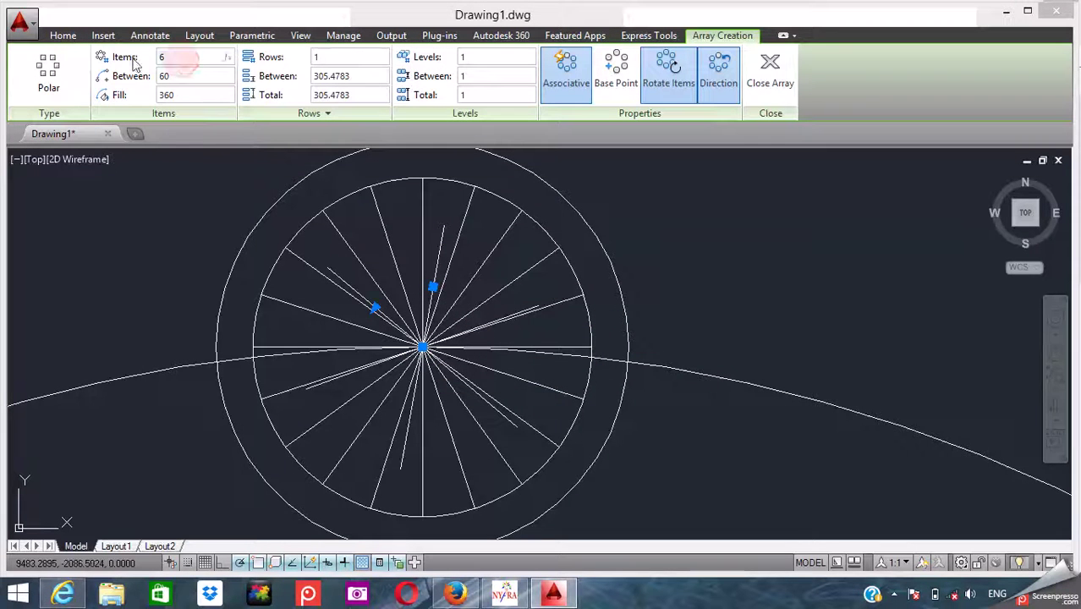
{"action": "type", "text": "0"}
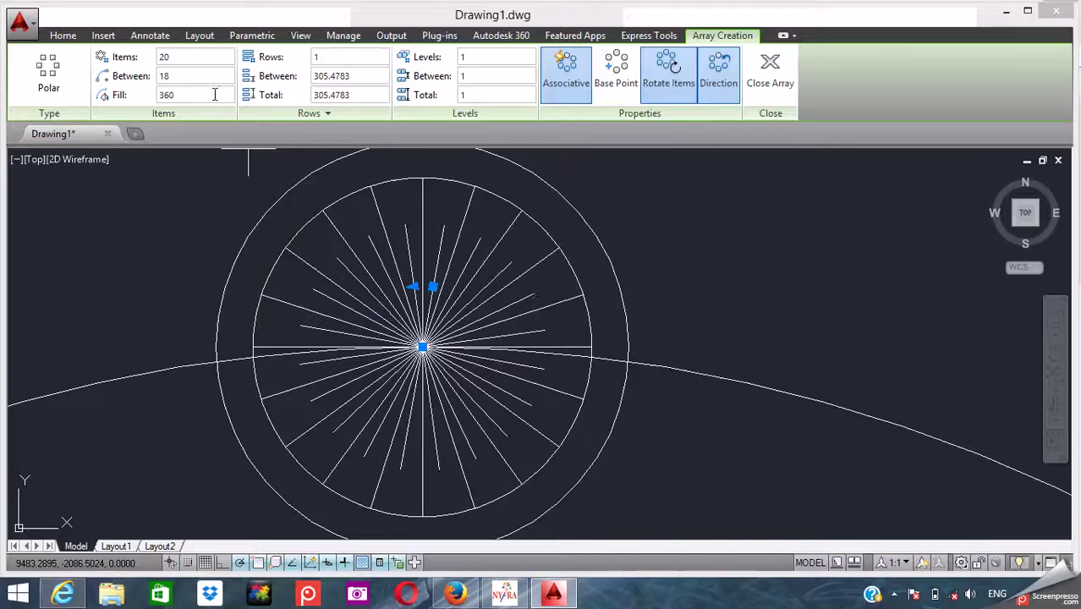
{"action": "key", "text": "Return"}
{"action": "type", "text": "v"}
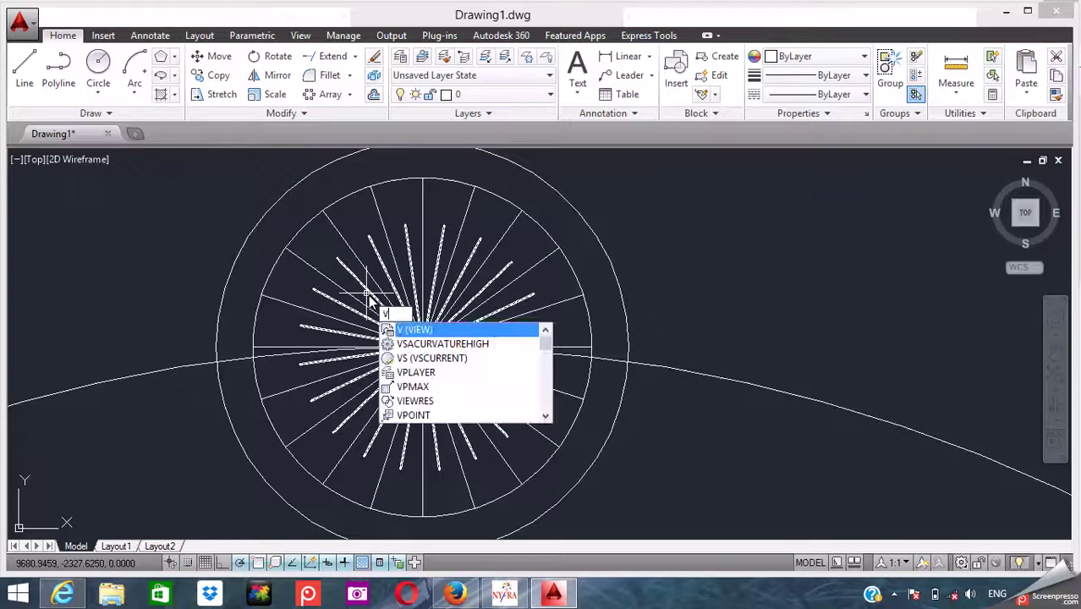
{"action": "key", "text": "Escape"}
{"action": "type", "text": "c"}
{"action": "key", "text": "Return"}
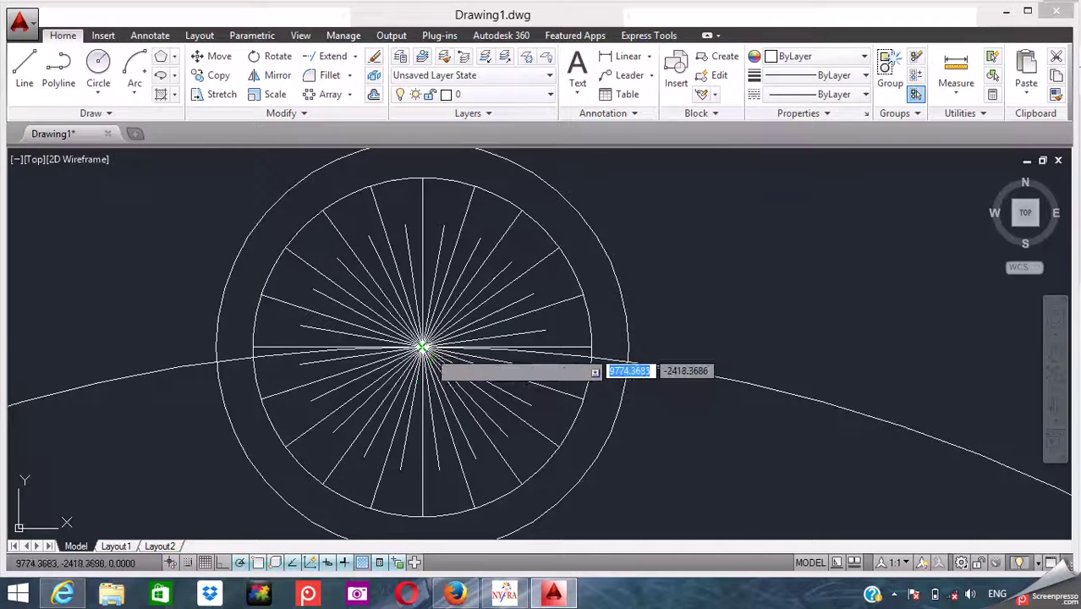
Draw a circle of radius about 145 centred on the bolt hole's hub.
{"action": "left_click", "coordinate": [422, 347]}
{"action": "left_click", "coordinate": [441, 223]}
{"action": "scroll", "coordinate": [441, 222], "scroll_direction": "down", "scroll_amount": 5}
{"action": "scroll", "coordinate": [439, 223], "scroll_direction": "up", "scroll_amount": 6}
{"action": "scroll", "coordinate": [466, 221], "scroll_direction": "down", "scroll_amount": 6}
{"action": "scroll", "coordinate": [483, 216], "scroll_direction": "up", "scroll_amount": 2}
{"action": "scroll", "coordinate": [499, 215], "scroll_direction": "up", "scroll_amount": 4}
{"action": "scroll", "coordinate": [511, 210], "scroll_direction": "up", "scroll_amount": 2}
{"action": "scroll", "coordinate": [520, 217], "scroll_direction": "down", "scroll_amount": 2}
{"action": "scroll", "coordinate": [536, 211], "scroll_direction": "up", "scroll_amount": 2}
Window-select the bolt-hole spoke pattern together with its new circle.
{"action": "left_click", "coordinate": [536, 211]}
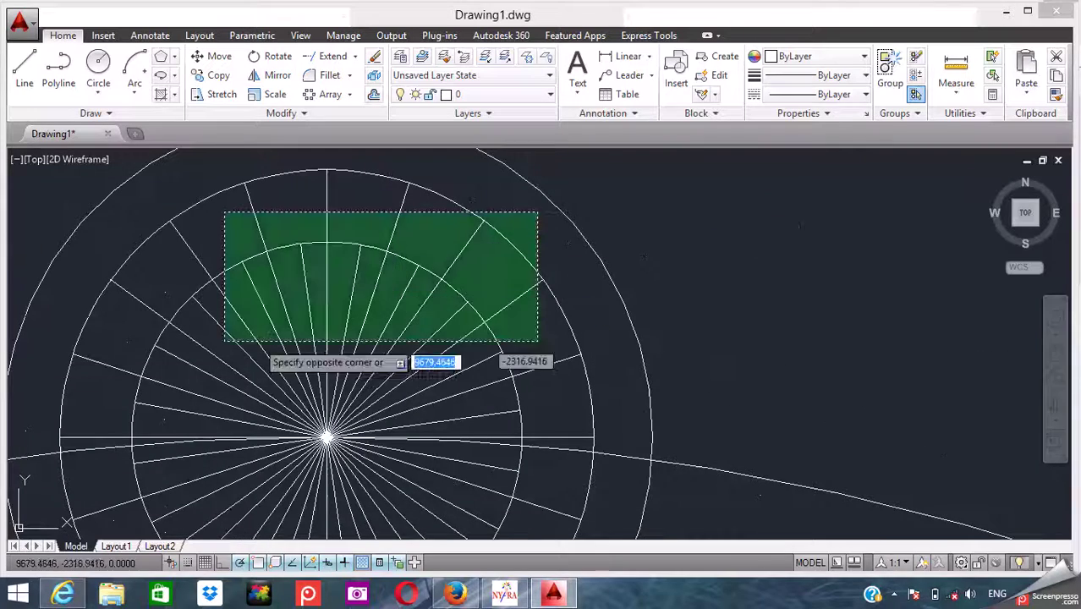
{"action": "left_click", "coordinate": [114, 402]}
{"action": "scroll", "coordinate": [408, 311], "scroll_direction": "down", "scroll_amount": 5}
{"action": "scroll", "coordinate": [440, 317], "scroll_direction": "up", "scroll_amount": 4}
{"action": "scroll", "coordinate": [482, 296], "scroll_direction": "down", "scroll_amount": 4}
{"action": "scroll", "coordinate": [480, 296], "scroll_direction": "down", "scroll_amount": 2}
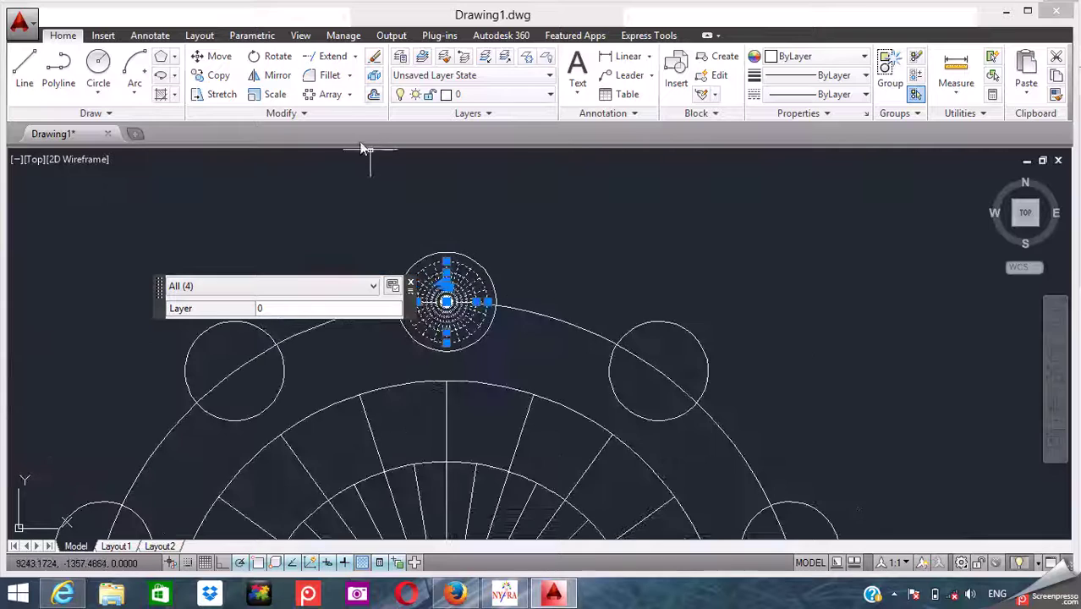
Polar-array the bolt-hole pattern into 10 copies around the wheel centre.
{"action": "left_click", "coordinate": [328, 94]}
{"action": "scroll", "coordinate": [524, 423], "scroll_direction": "up", "scroll_amount": 2}
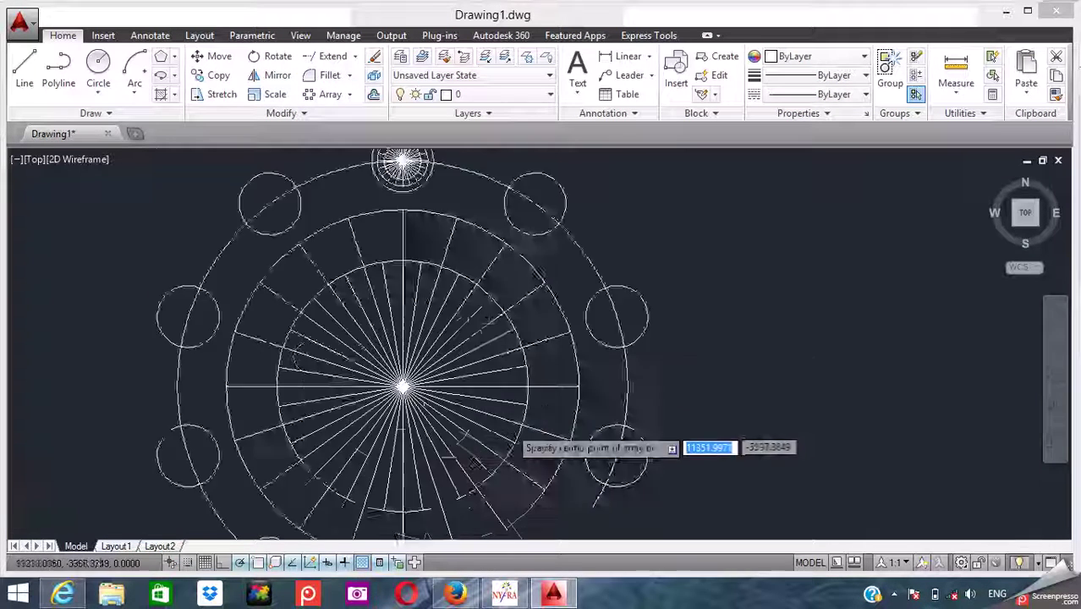
{"action": "scroll", "coordinate": [320, 404], "scroll_direction": "up", "scroll_amount": 2}
{"action": "key", "text": "Return"}
{"action": "scroll", "coordinate": [338, 359], "scroll_direction": "up", "scroll_amount": 2}
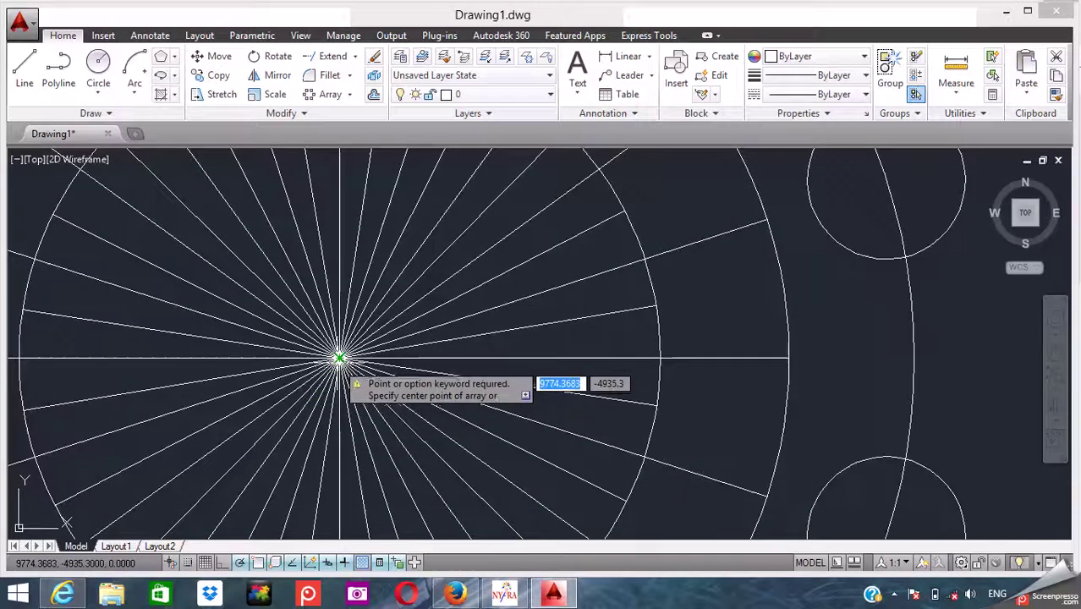
{"action": "left_click", "coordinate": [339, 360]}
{"action": "scroll", "coordinate": [435, 369], "scroll_direction": "down", "scroll_amount": 3}
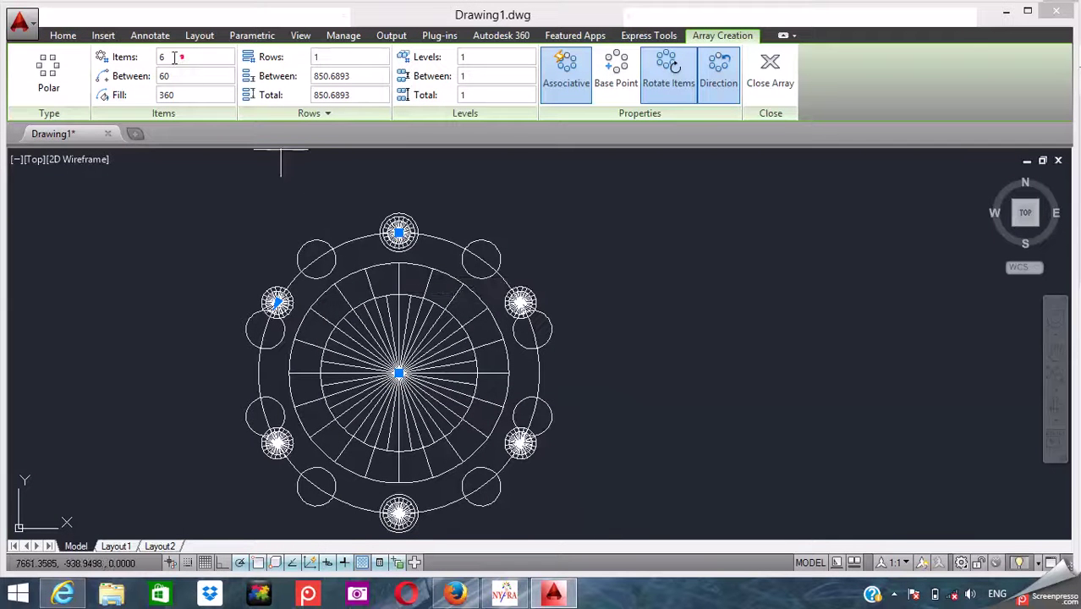
{"action": "key", "text": "Return"}
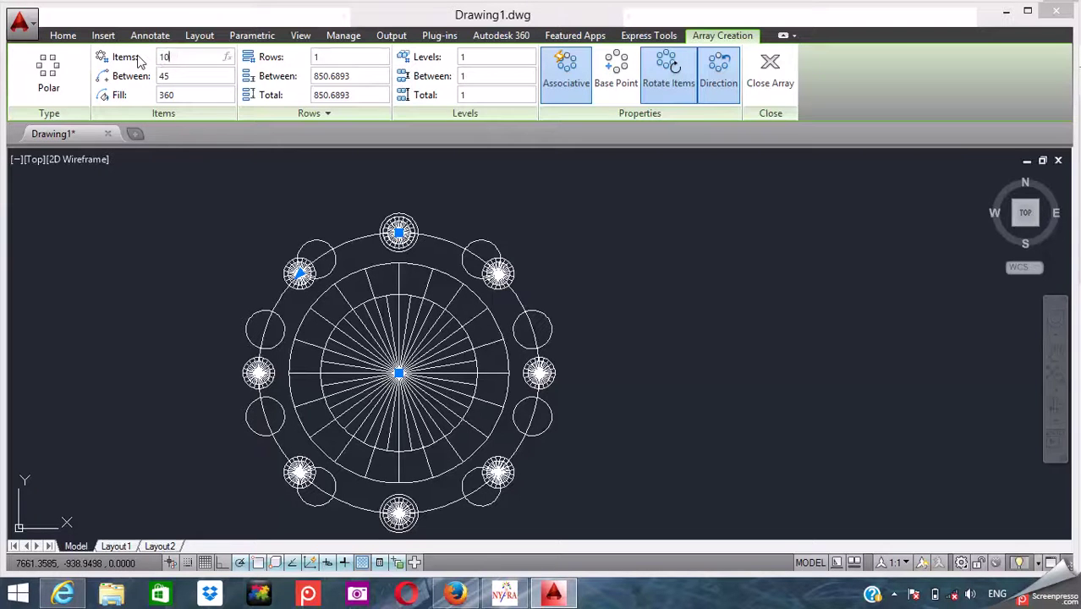
{"action": "key", "text": "Return"}
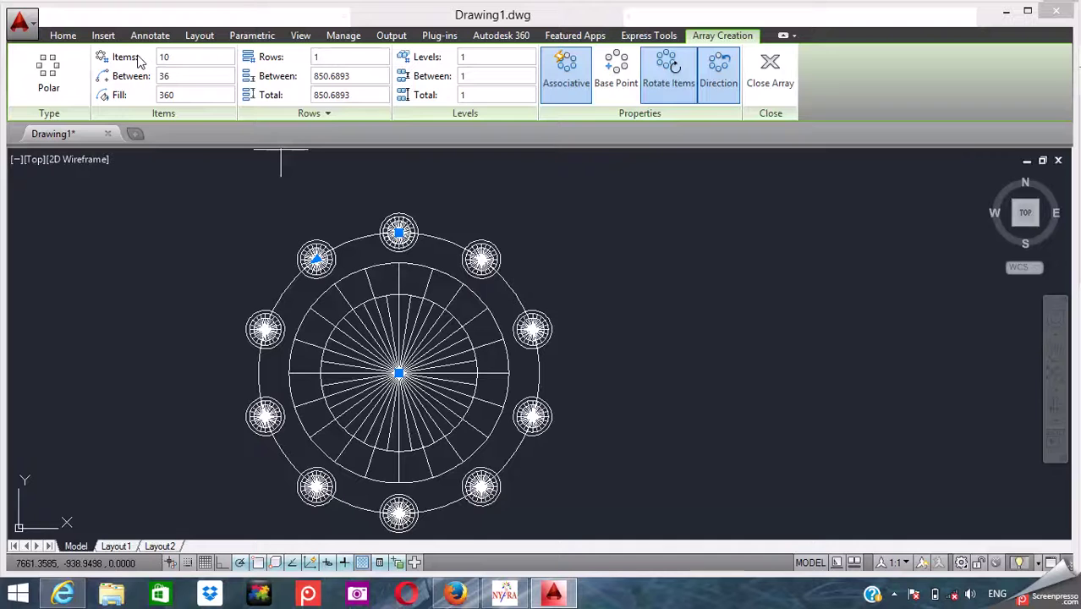
{"action": "key", "text": "Return"}
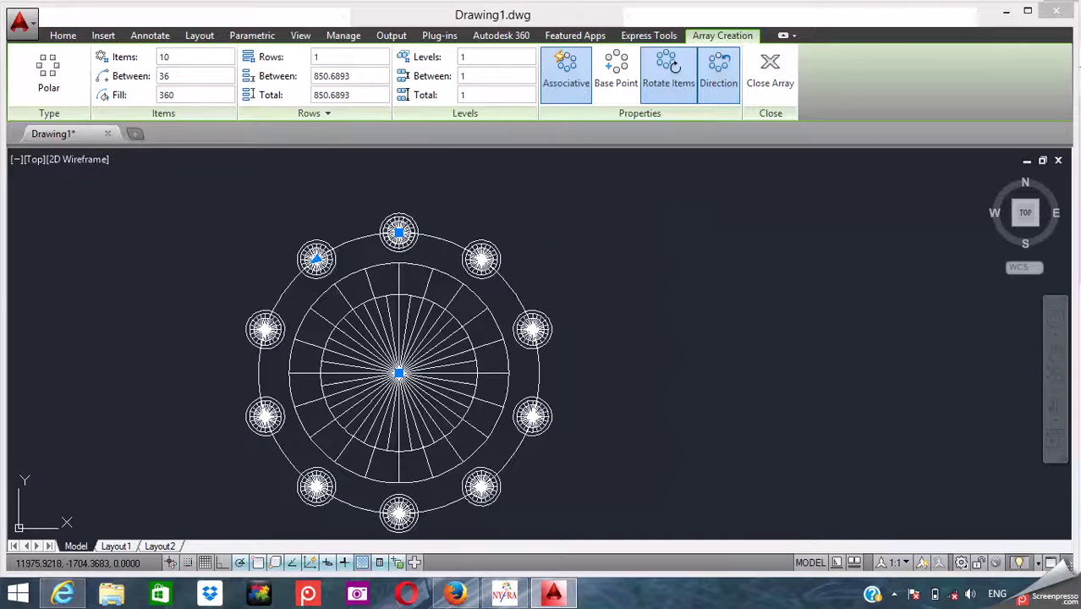
Review the arrayed bolt holes and open the array-type list to pick Rectangular.
{"action": "scroll", "coordinate": [434, 241], "scroll_direction": "up", "scroll_amount": 6}
{"action": "scroll", "coordinate": [524, 287], "scroll_direction": "down", "scroll_amount": 8}
{"action": "scroll", "coordinate": [499, 323], "scroll_direction": "up", "scroll_amount": 3}
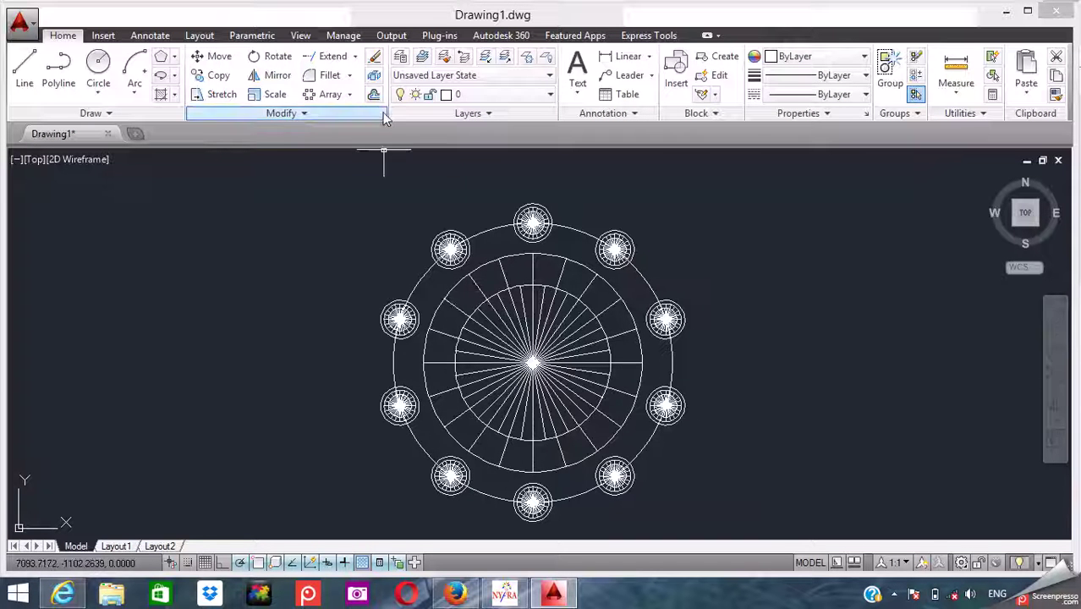
{"action": "scroll", "coordinate": [406, 229], "scroll_direction": "down", "scroll_amount": 2}
{"action": "scroll", "coordinate": [586, 285], "scroll_direction": "up", "scroll_amount": 2}
{"action": "scroll", "coordinate": [490, 288], "scroll_direction": "down", "scroll_amount": 2}
{"action": "scroll", "coordinate": [420, 286], "scroll_direction": "up", "scroll_amount": 2}
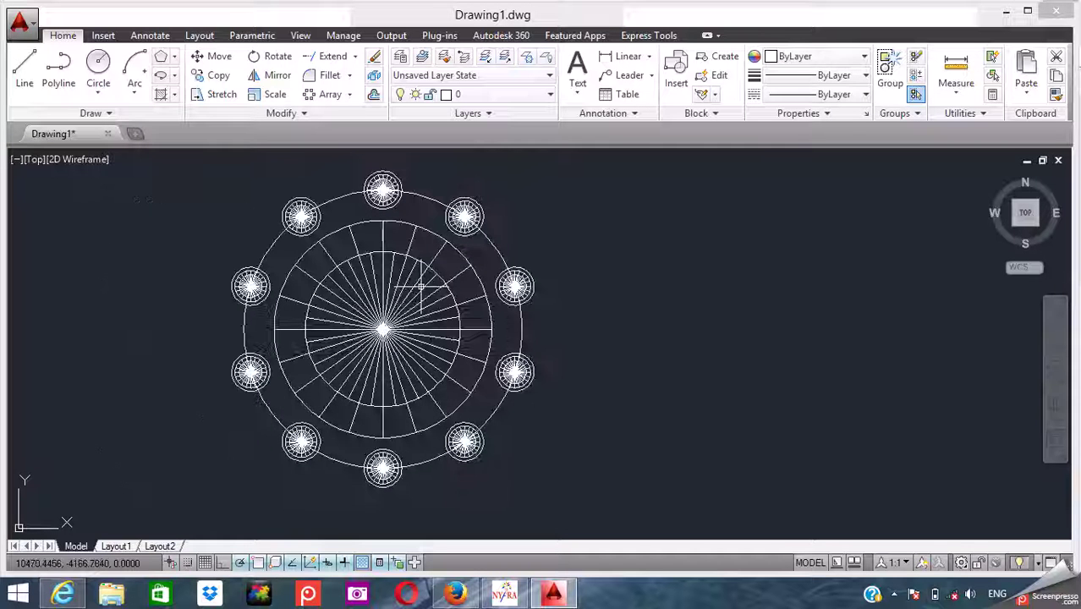
{"action": "left_click", "coordinate": [350, 98]}
Start a rectangular array with the whole wheel window-selected as the item.
{"action": "left_click", "coordinate": [348, 116]}
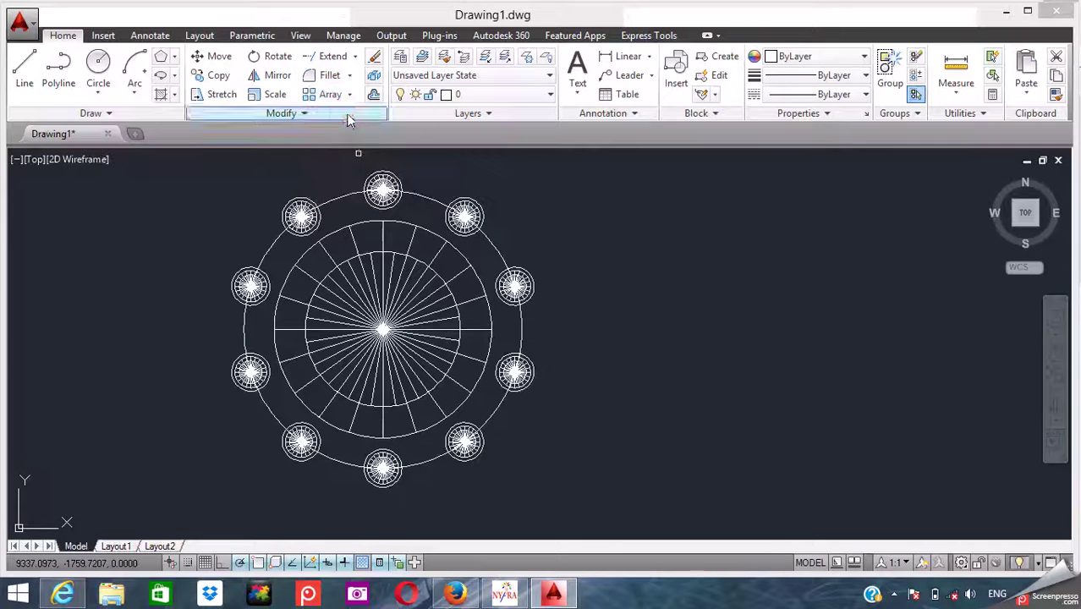
{"action": "scroll", "coordinate": [465, 273], "scroll_direction": "down", "scroll_amount": 3}
{"action": "left_click", "coordinate": [553, 205]}
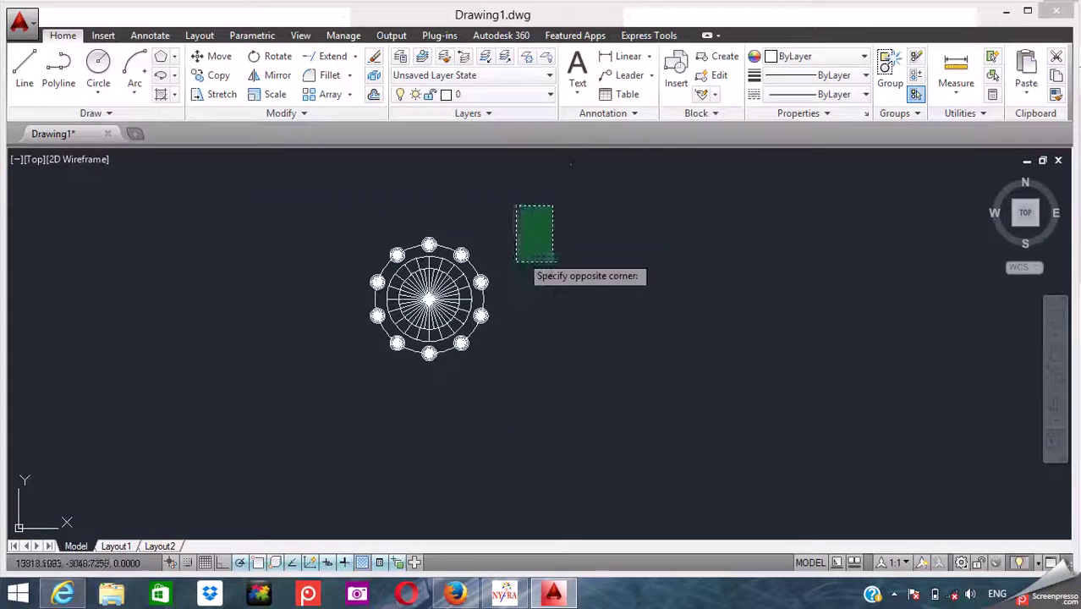
{"action": "left_click", "coordinate": [325, 402]}
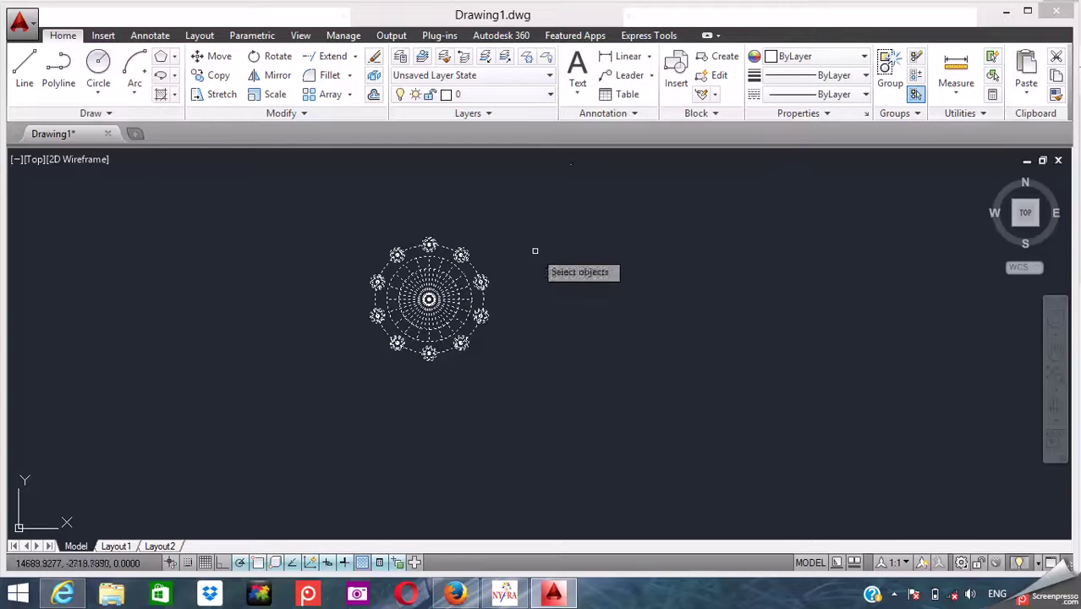
{"action": "key", "text": "Return"}
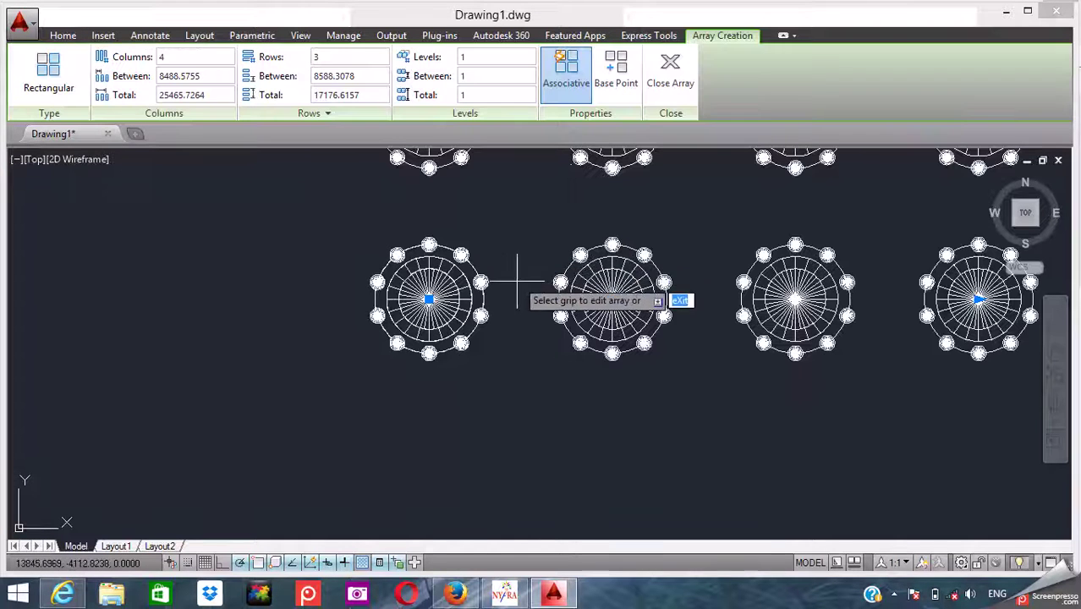
Set the array to 2 columns and 2 rows and close the array setup.
{"action": "scroll", "coordinate": [520, 289], "scroll_direction": "down", "scroll_amount": 2}
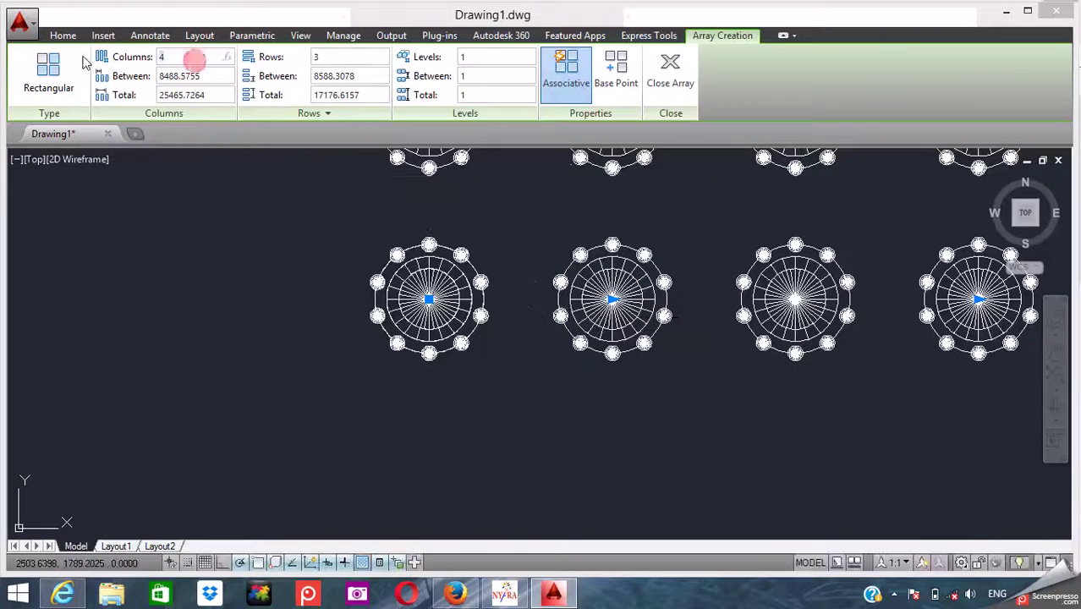
{"action": "type", "text": "1"}
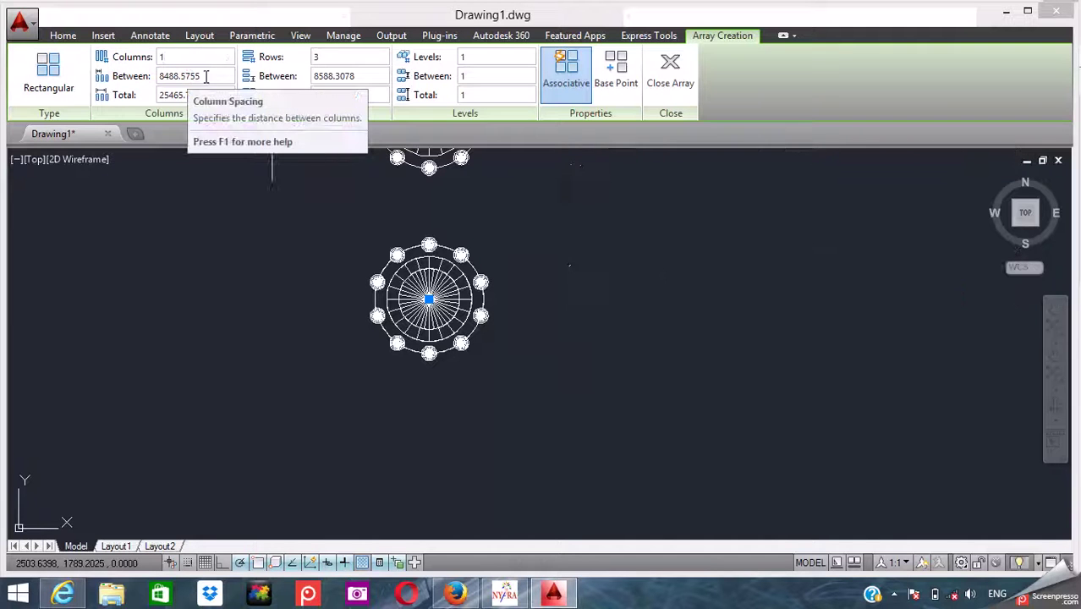
{"action": "left_click", "coordinate": [330, 57]}
{"action": "type", "text": "2"}
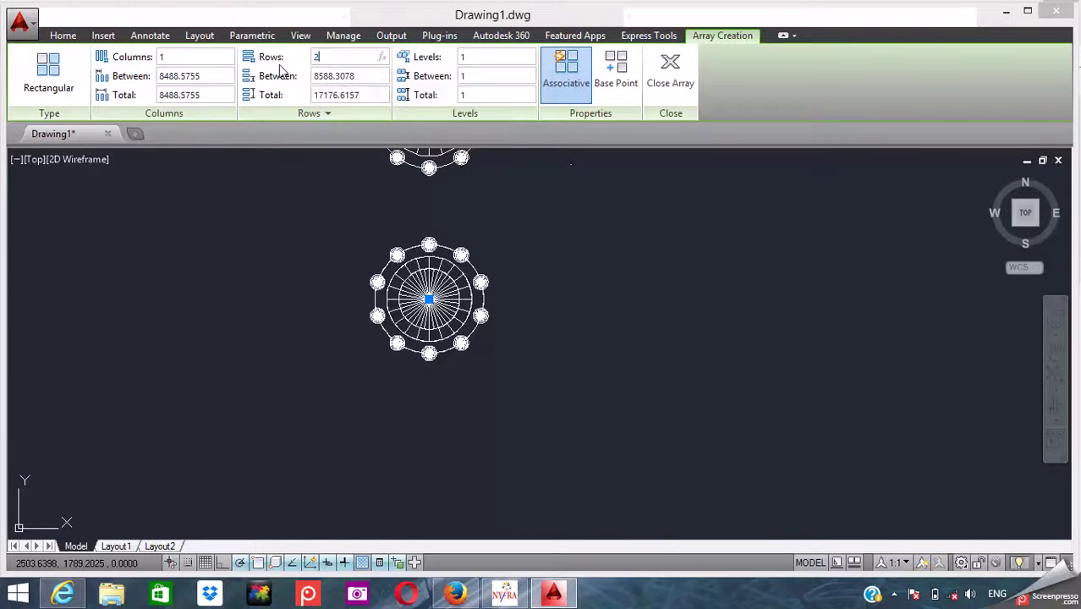
{"action": "key", "text": "Return"}
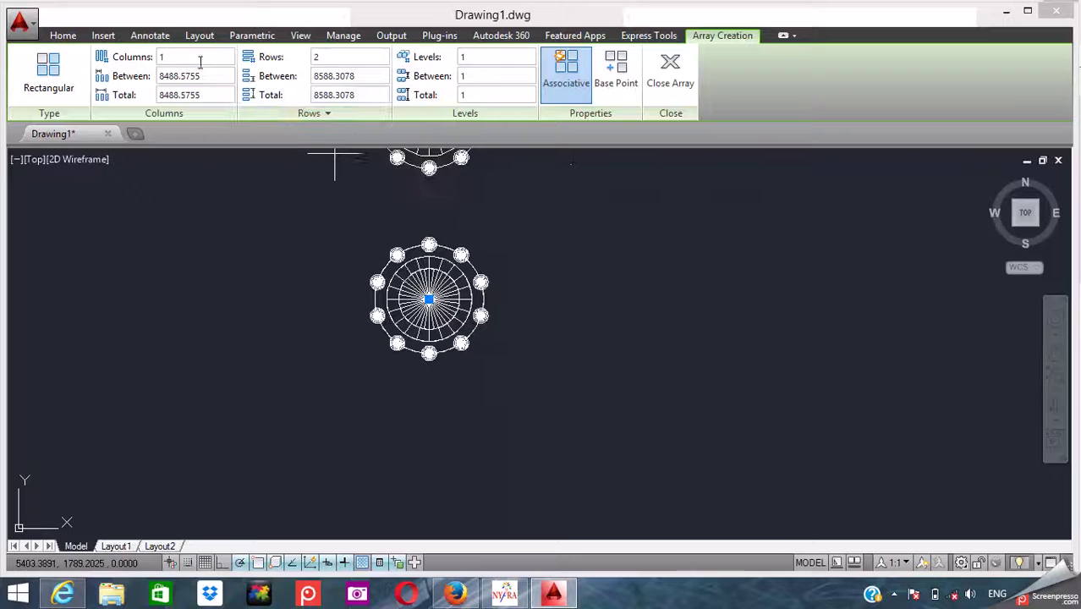
{"action": "type", "text": "2"}
{"action": "key", "text": "Return"}
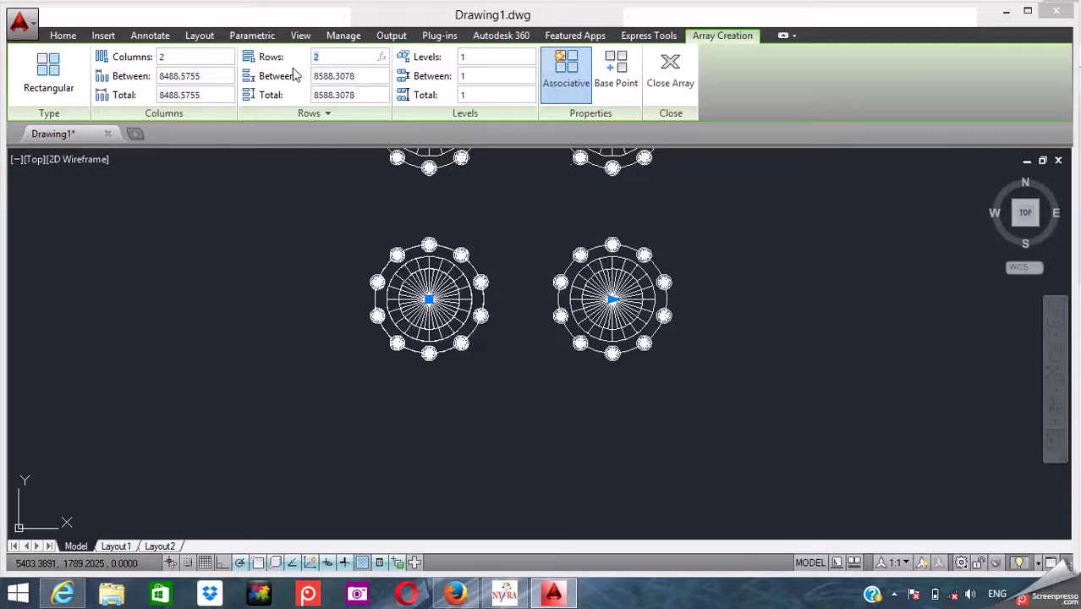
{"action": "key", "text": "Return"}
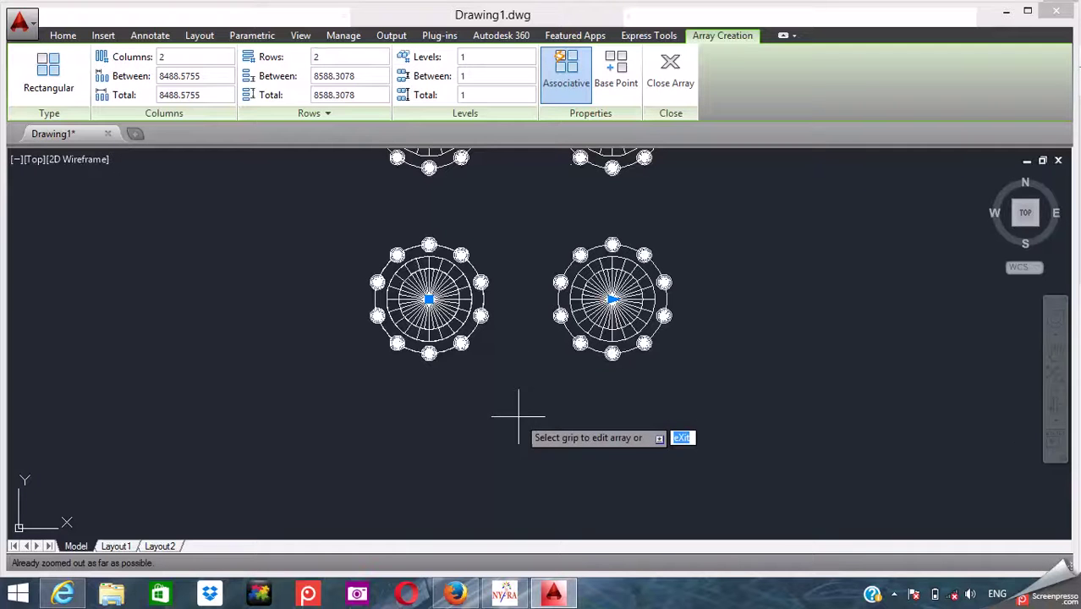
{"action": "key", "text": "Return"}
{"action": "scroll", "coordinate": [520, 404], "scroll_direction": "down", "scroll_amount": 1}
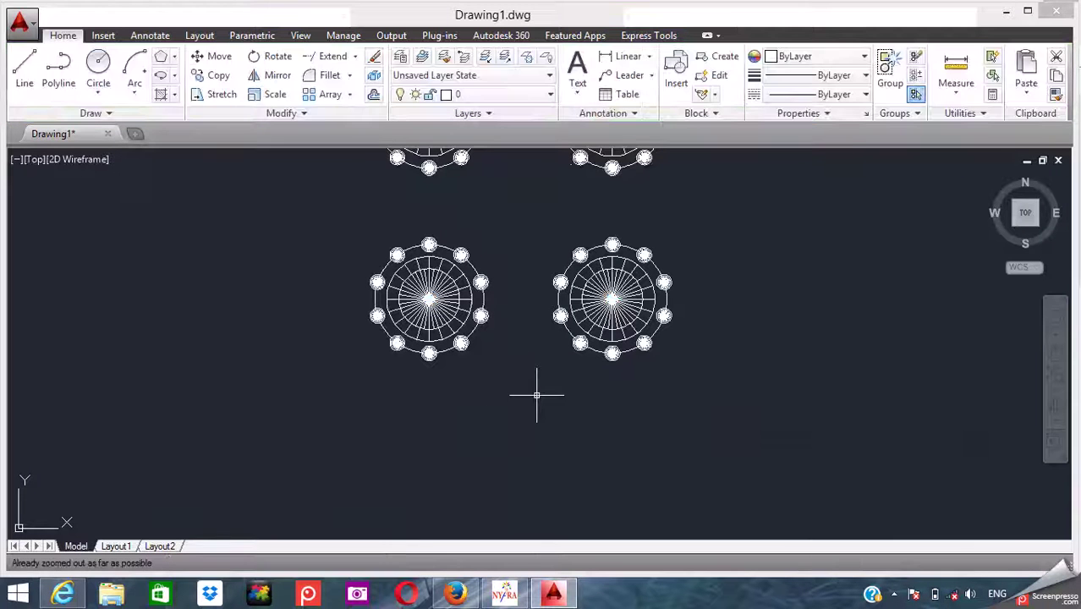
{"action": "left_click", "coordinate": [521, 399]}
{"action": "left_click", "coordinate": [489, 374]}
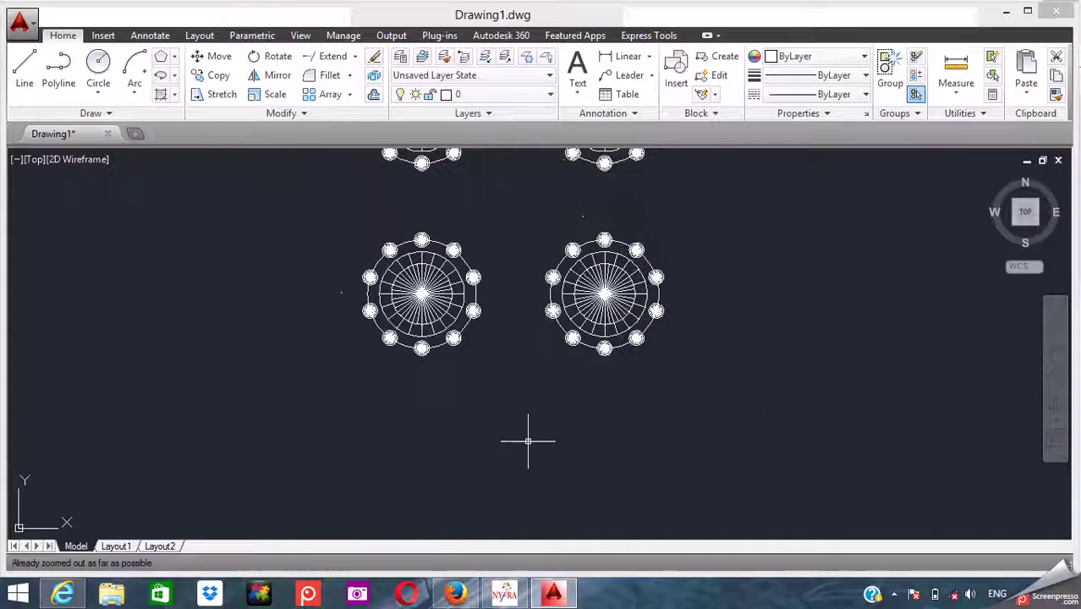
Zoom out so all four wheels of the grid are visible.
{"action": "scroll", "coordinate": [543, 439], "scroll_direction": "down", "scroll_amount": 5}
{"action": "scroll", "coordinate": [533, 402], "scroll_direction": "up", "scroll_amount": 3}
{"action": "scroll", "coordinate": [541, 345], "scroll_direction": "up", "scroll_amount": 4}
{"action": "scroll", "coordinate": [540, 345], "scroll_direction": "up", "scroll_amount": 2}
{"action": "scroll", "coordinate": [529, 255], "scroll_direction": "down", "scroll_amount": 2}
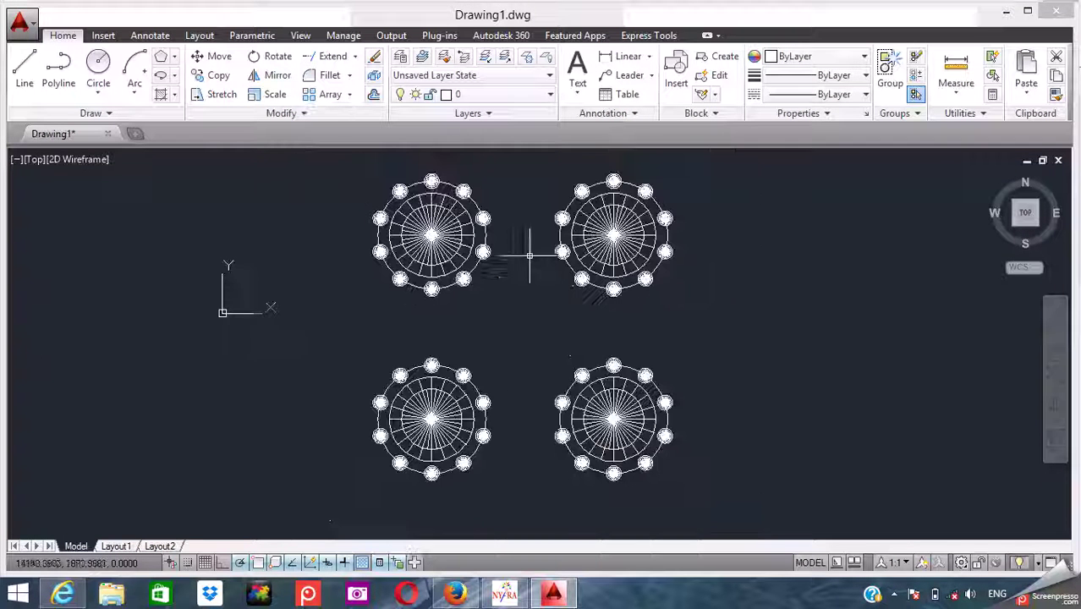
{"action": "scroll", "coordinate": [573, 275], "scroll_direction": "up", "scroll_amount": 2}
{"action": "scroll", "coordinate": [567, 305], "scroll_direction": "down", "scroll_amount": 4}
{"action": "scroll", "coordinate": [586, 283], "scroll_direction": "up", "scroll_amount": 2}
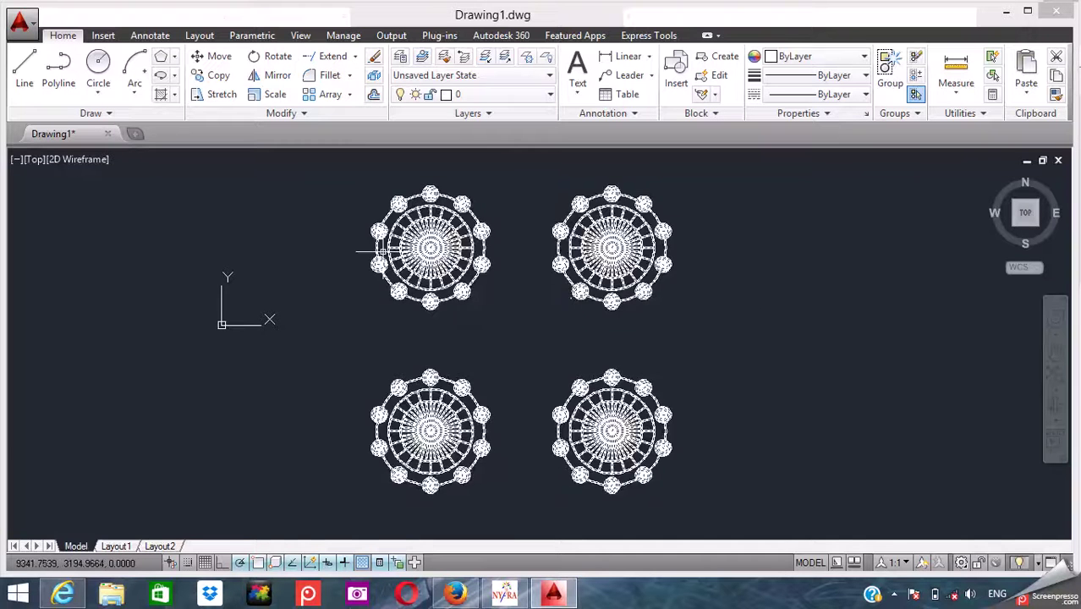
Select the wheel array, windowing the upper two wheels, to bring up its editing settings.
{"action": "left_click", "coordinate": [456, 241]}
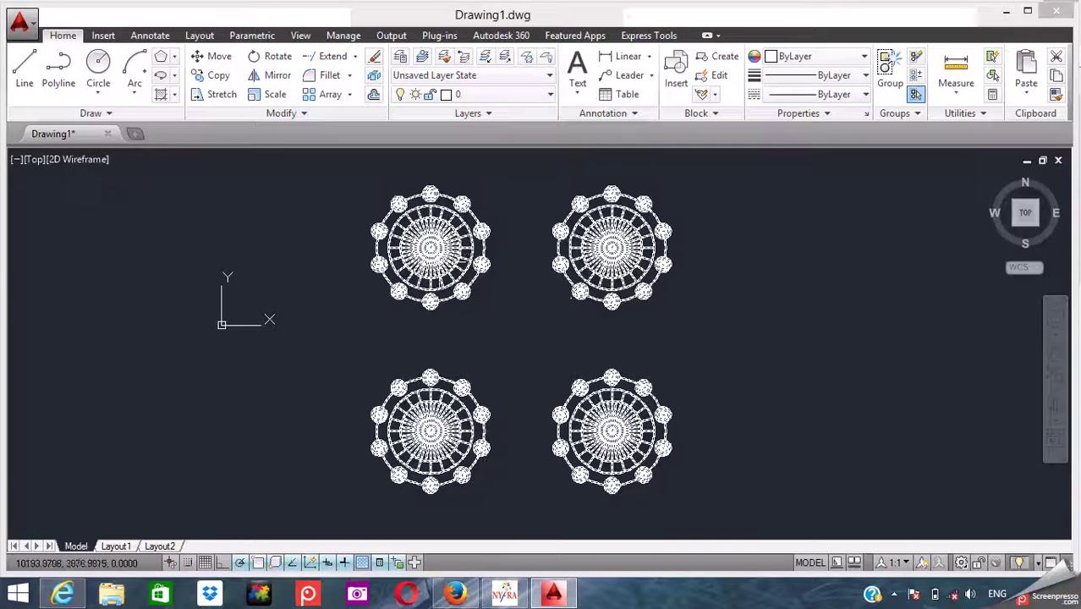
{"action": "scroll", "coordinate": [575, 270], "scroll_direction": "up", "scroll_amount": 3}
{"action": "scroll", "coordinate": [567, 288], "scroll_direction": "down", "scroll_amount": 5}
{"action": "scroll", "coordinate": [583, 309], "scroll_direction": "up", "scroll_amount": 2}
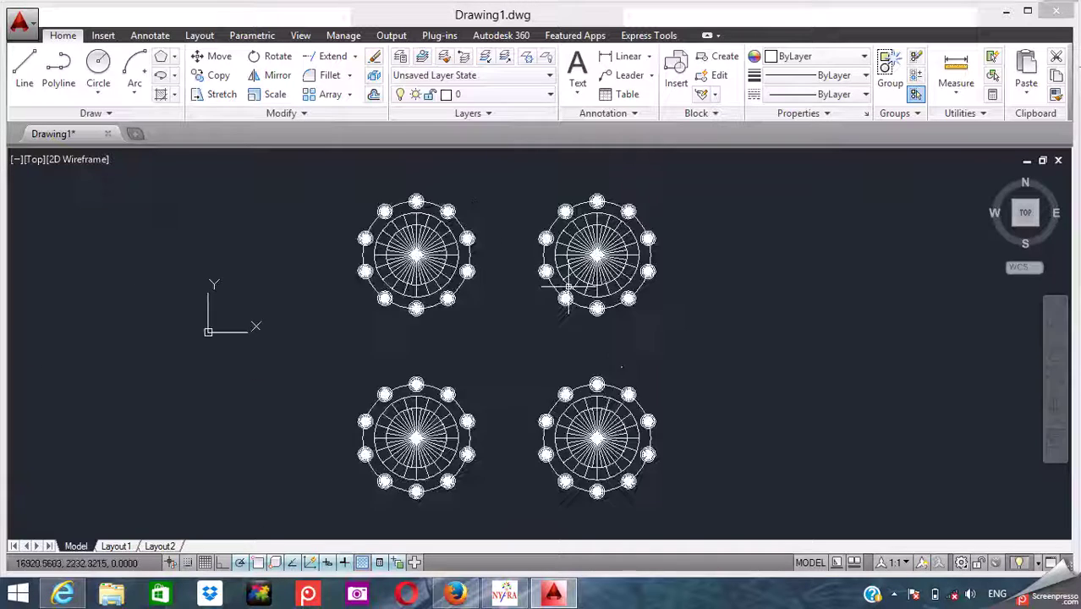
{"action": "scroll", "coordinate": [770, 389], "scroll_direction": "down", "scroll_amount": 2}
{"action": "left_click", "coordinate": [765, 245]}
{"action": "left_click", "coordinate": [527, 347]}
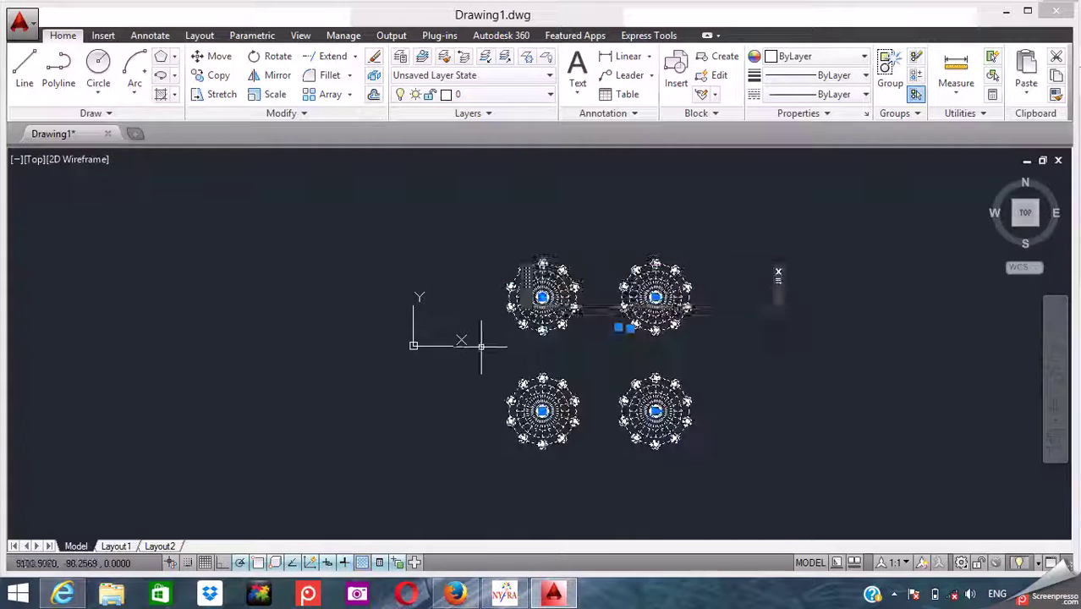
{"action": "scroll", "coordinate": [719, 327], "scroll_direction": "up", "scroll_amount": 2}
{"action": "scroll", "coordinate": [541, 355], "scroll_direction": "down", "scroll_amount": 2}
{"action": "scroll", "coordinate": [503, 347], "scroll_direction": "up", "scroll_amount": 4}
{"action": "scroll", "coordinate": [482, 338], "scroll_direction": "down", "scroll_amount": 5}
{"action": "scroll", "coordinate": [448, 330], "scroll_direction": "up", "scroll_amount": 3}
{"action": "scroll", "coordinate": [443, 328], "scroll_direction": "up", "scroll_amount": 2}
{"action": "scroll", "coordinate": [439, 304], "scroll_direction": "down", "scroll_amount": 2}
Select the wheel array and enter new column and row spacing values.
{"action": "key", "text": "Escape"}
{"action": "left_click", "coordinate": [434, 290]}
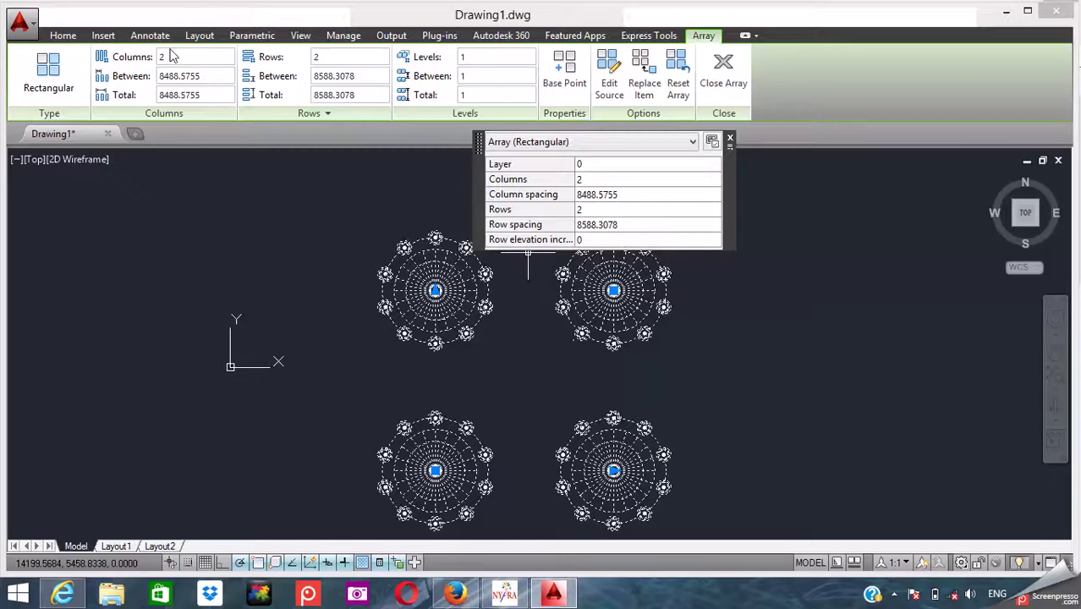
{"action": "left_click", "coordinate": [211, 78]}
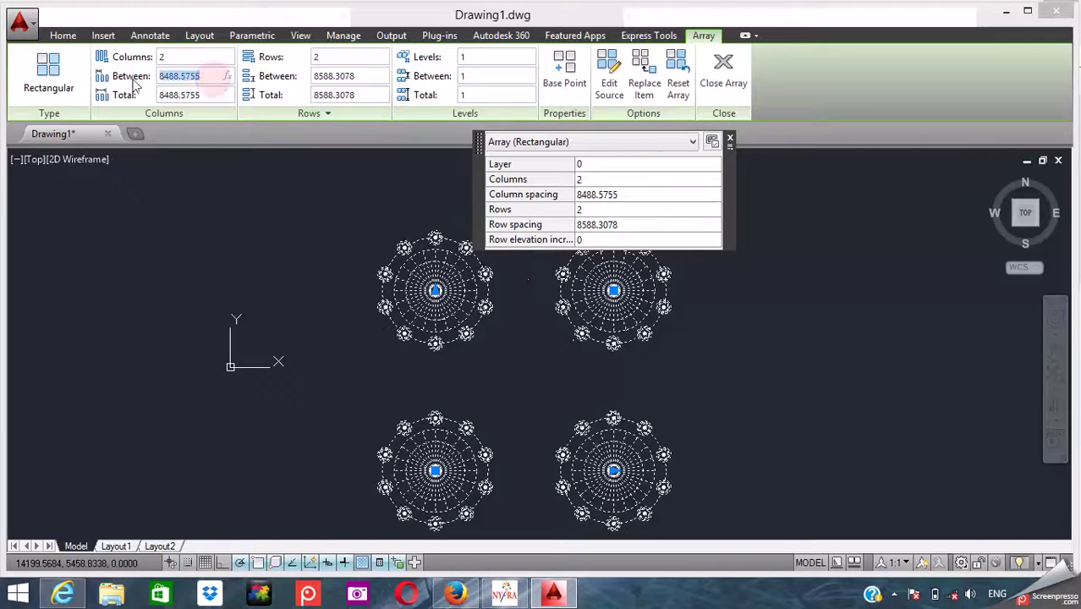
{"action": "type", "text": "7500"}
{"action": "key", "text": "Return"}
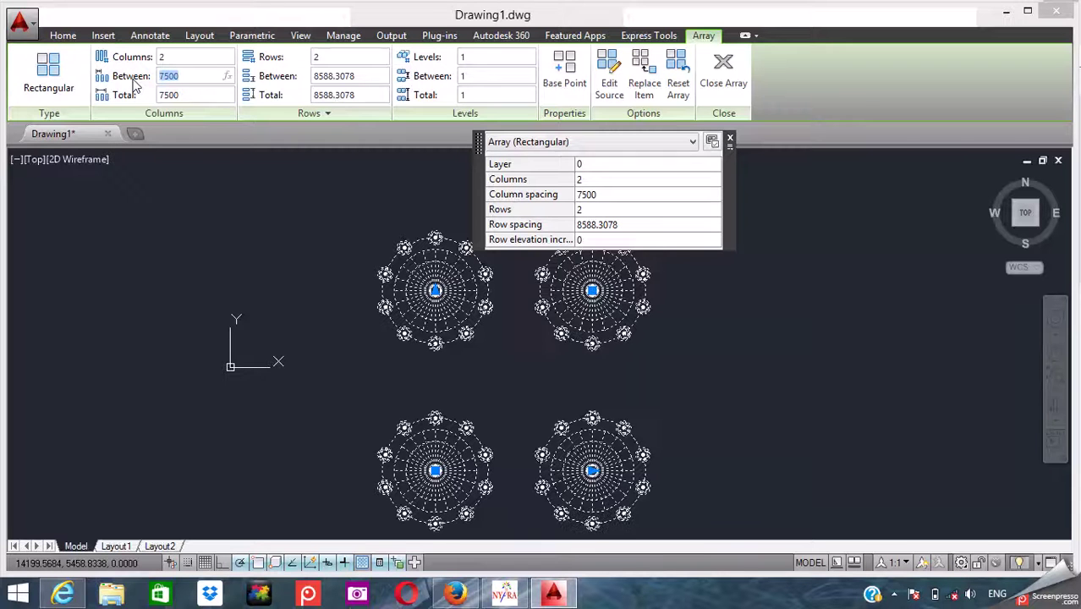
{"action": "left_click", "coordinate": [361, 76]}
{"action": "type", "text": "70"}
{"action": "key", "text": "Return"}
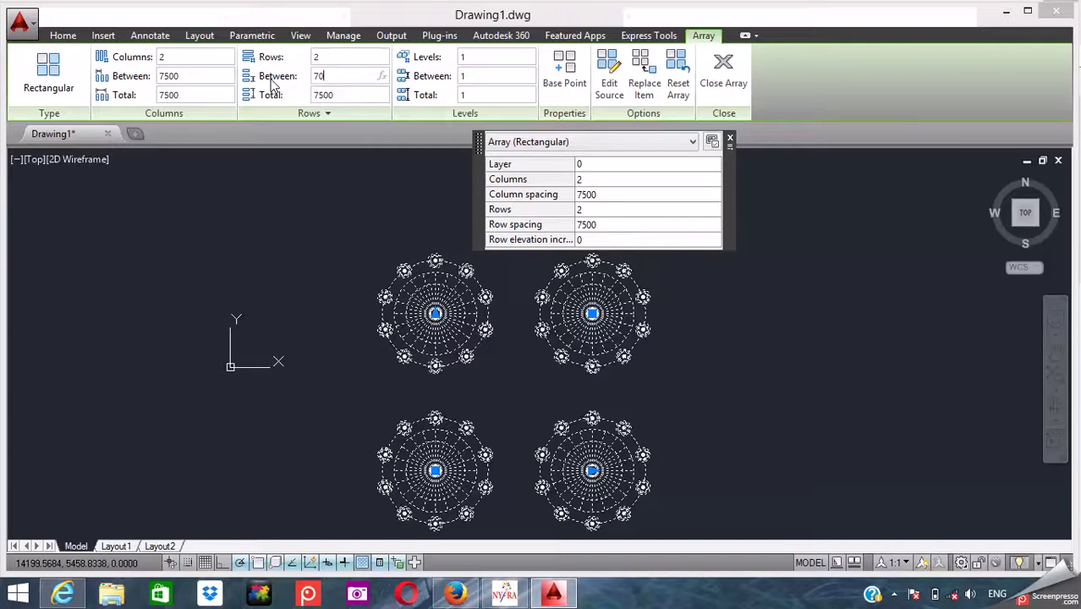
Commit 7000 for both row and column spacing and close Quick Properties.
{"action": "key", "text": "Return"}
{"action": "left_click", "coordinate": [218, 75]}
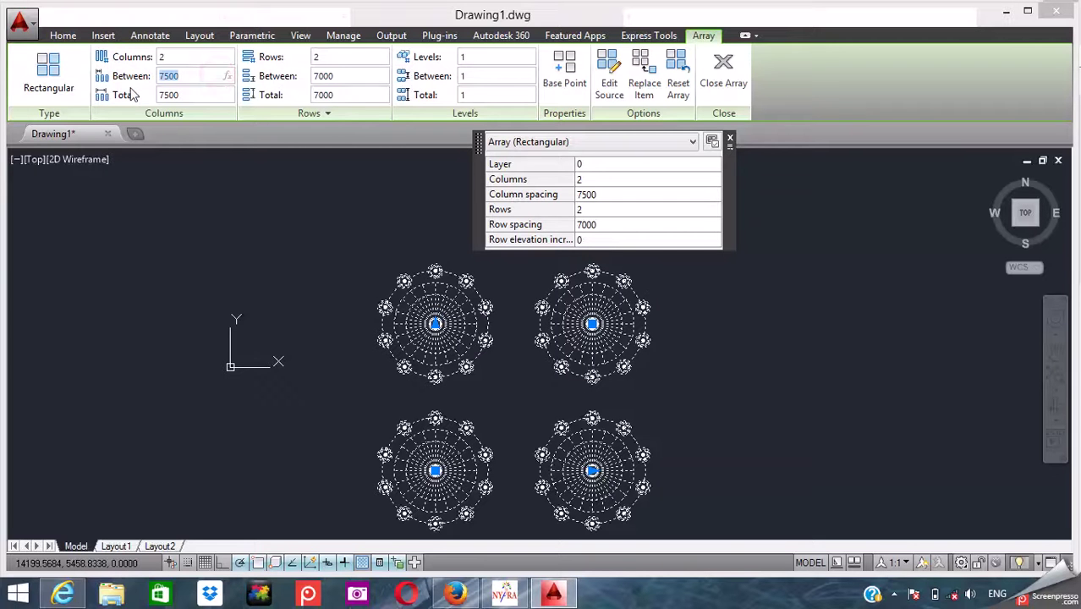
{"action": "type", "text": "7000"}
{"action": "key", "text": "Return"}
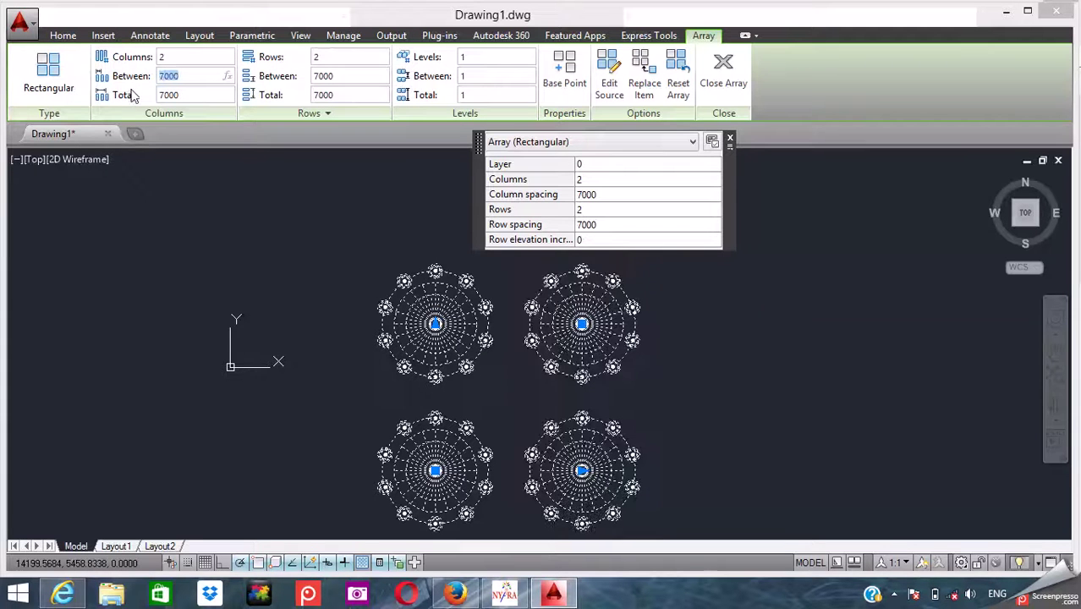
{"action": "left_click", "coordinate": [730, 142]}
{"action": "scroll", "coordinate": [494, 378], "scroll_direction": "up", "scroll_amount": 5}
{"action": "scroll", "coordinate": [513, 313], "scroll_direction": "down", "scroll_amount": 5}
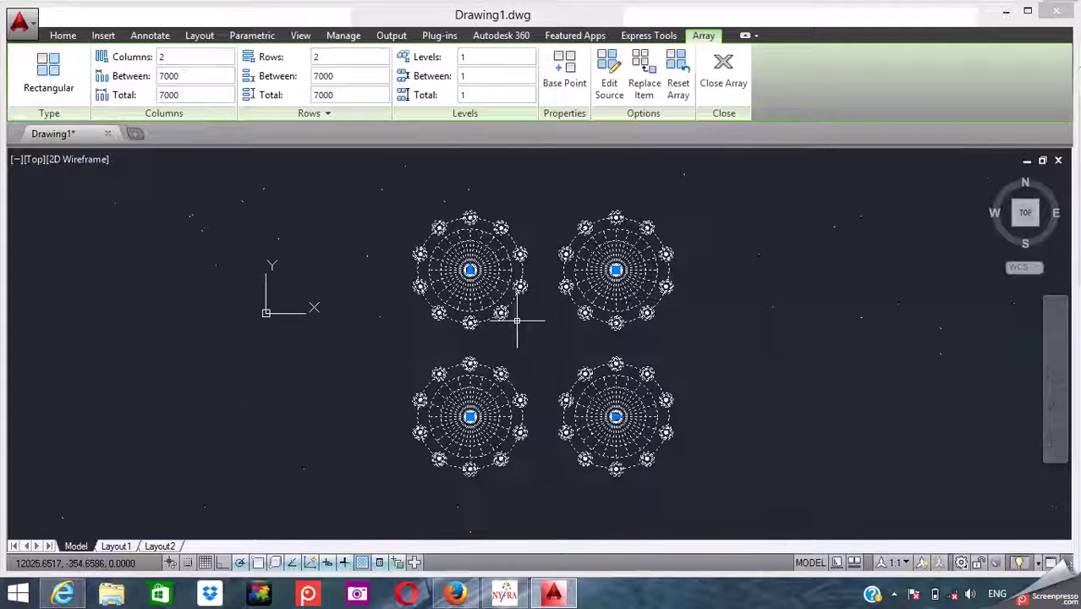
{"action": "scroll", "coordinate": [580, 311], "scroll_direction": "up", "scroll_amount": 2}
Deselect the array, inspect the 7000-spaced grid, and select the wheel array again.
{"action": "key", "text": "Escape"}
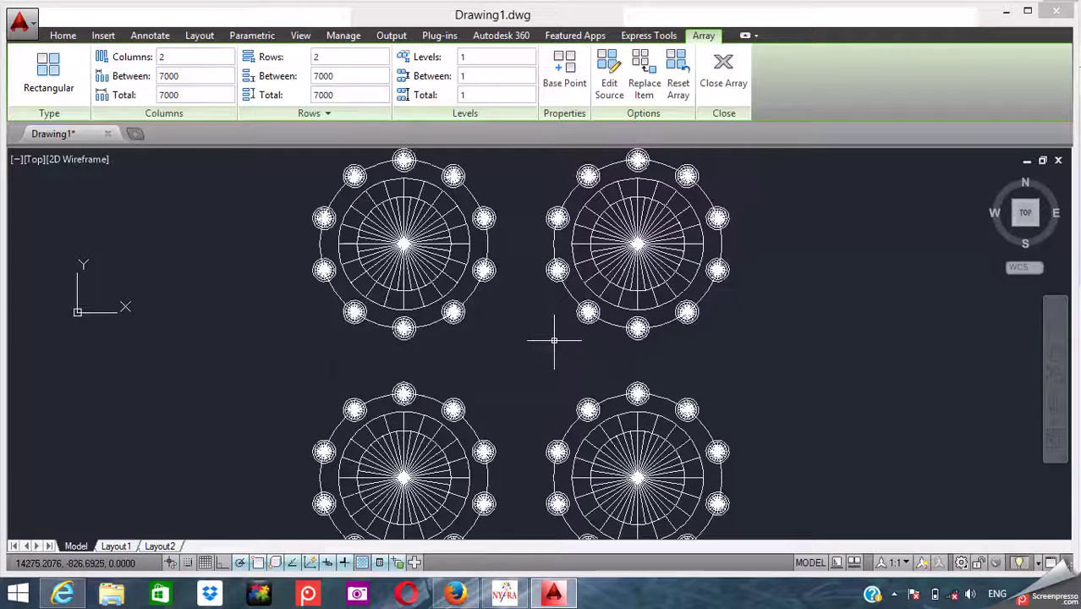
{"action": "scroll", "coordinate": [551, 340], "scroll_direction": "down", "scroll_amount": 2}
{"action": "scroll", "coordinate": [553, 321], "scroll_direction": "up", "scroll_amount": 2}
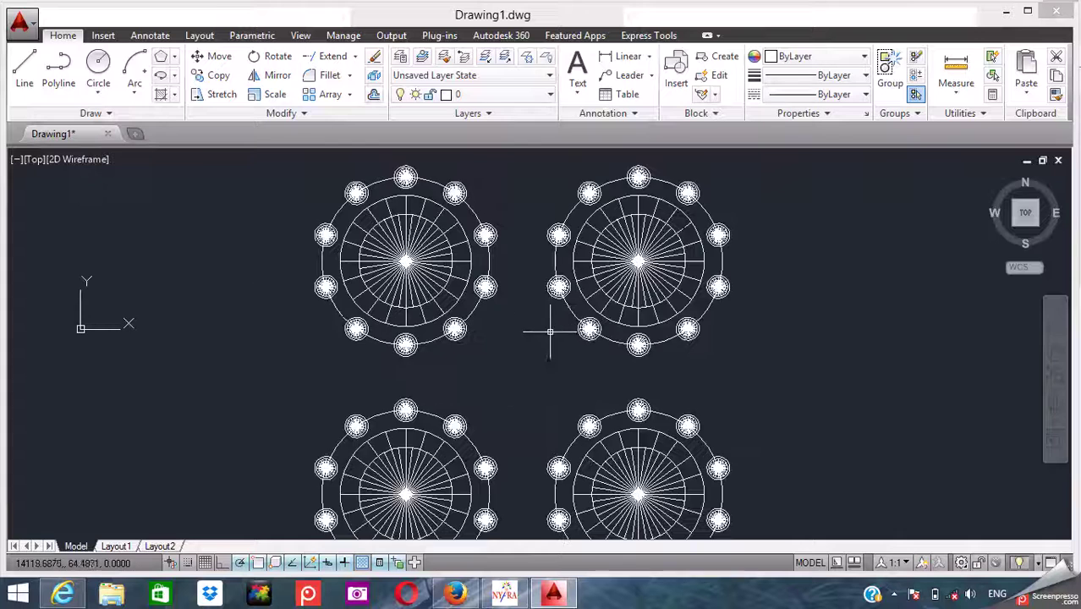
{"action": "scroll", "coordinate": [551, 298], "scroll_direction": "down", "scroll_amount": 2}
{"action": "scroll", "coordinate": [547, 316], "scroll_direction": "up", "scroll_amount": 2}
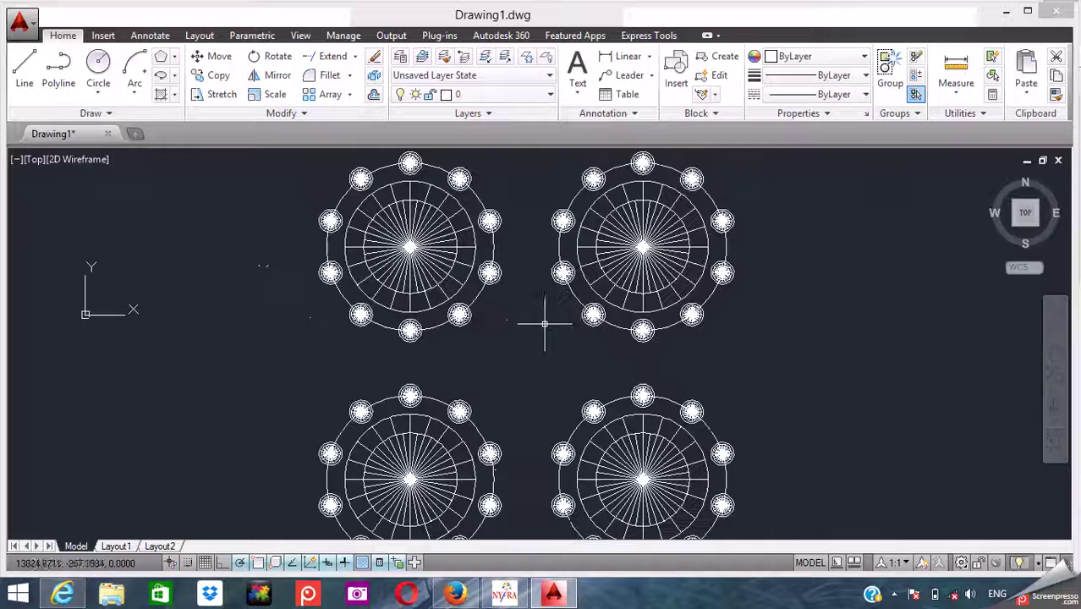
{"action": "scroll", "coordinate": [545, 316], "scroll_direction": "down", "scroll_amount": 2}
{"action": "scroll", "coordinate": [546, 348], "scroll_direction": "up", "scroll_amount": 2}
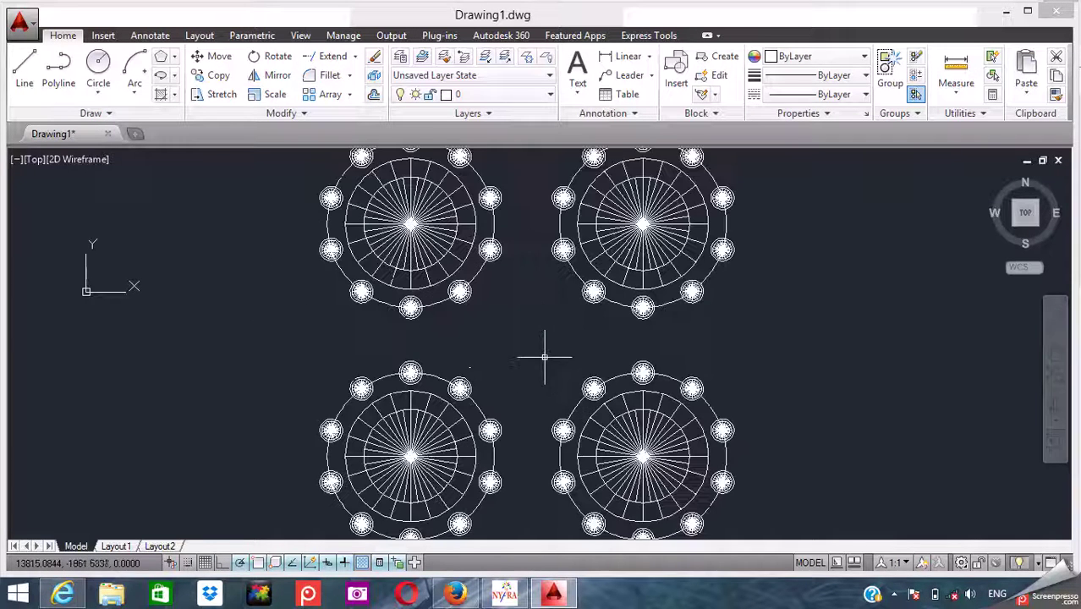
{"action": "scroll", "coordinate": [507, 308], "scroll_direction": "down", "scroll_amount": 4}
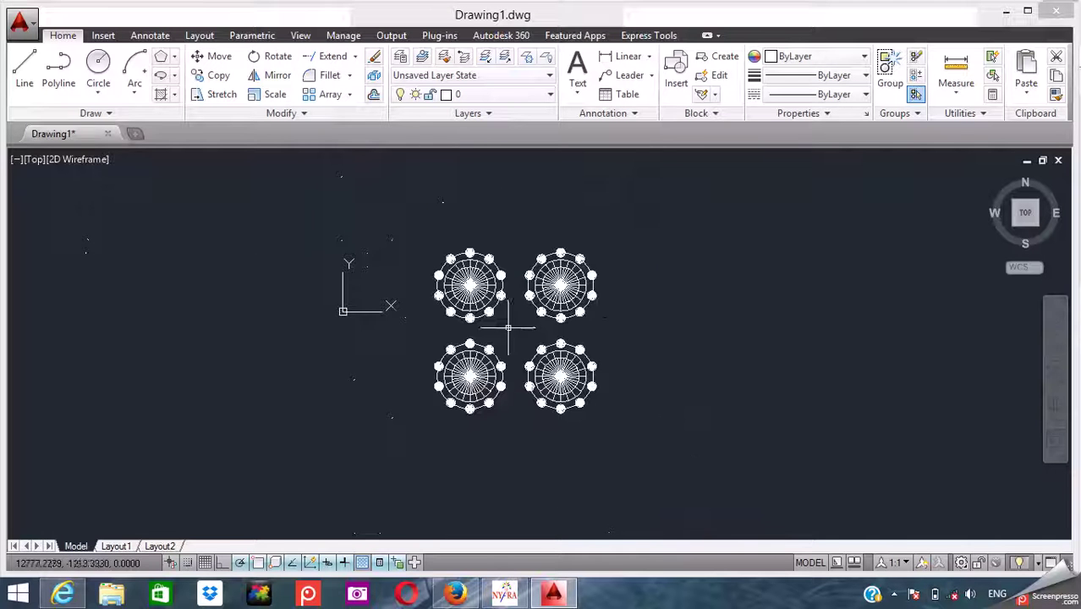
{"action": "scroll", "coordinate": [520, 310], "scroll_direction": "up", "scroll_amount": 2}
{"action": "left_click", "coordinate": [583, 271]}
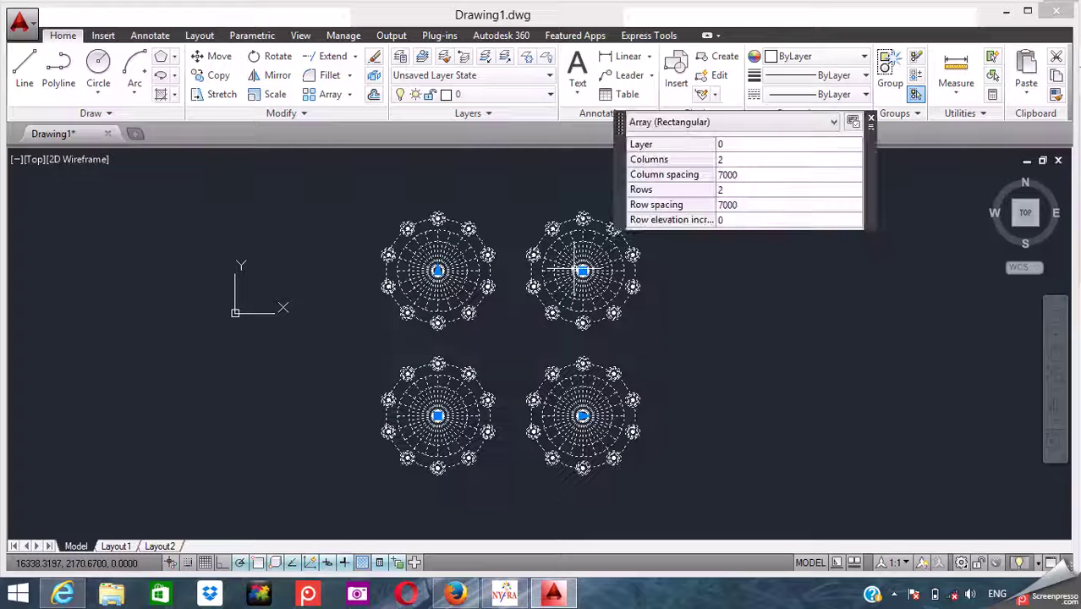
Set row and column spacing to 5000, close Quick Properties, and deselect.
{"action": "left_click", "coordinate": [336, 76]}
{"action": "type", "text": "5000"}
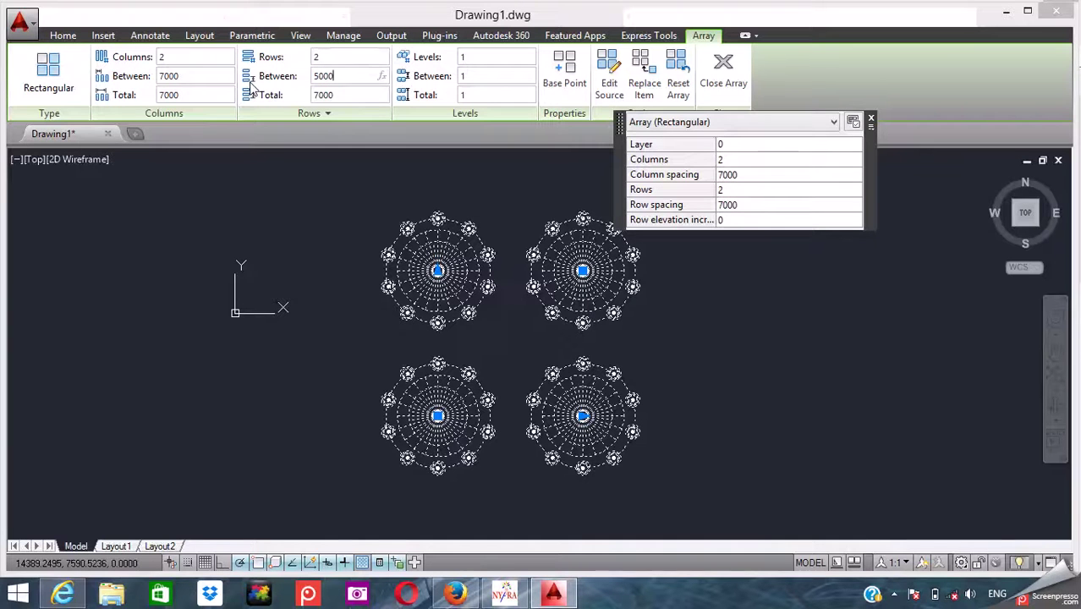
{"action": "key", "text": "Return"}
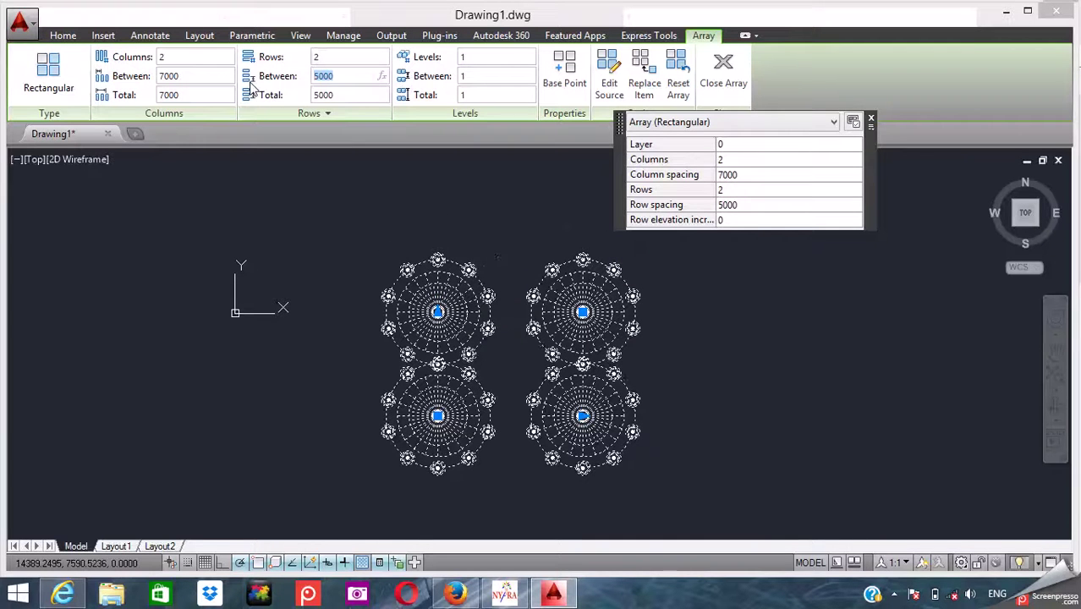
{"action": "left_click", "coordinate": [183, 76]}
{"action": "left_click_drag", "start_coordinate": [183, 76], "coordinate": [144, 78]}
{"action": "type", "text": "5000"}
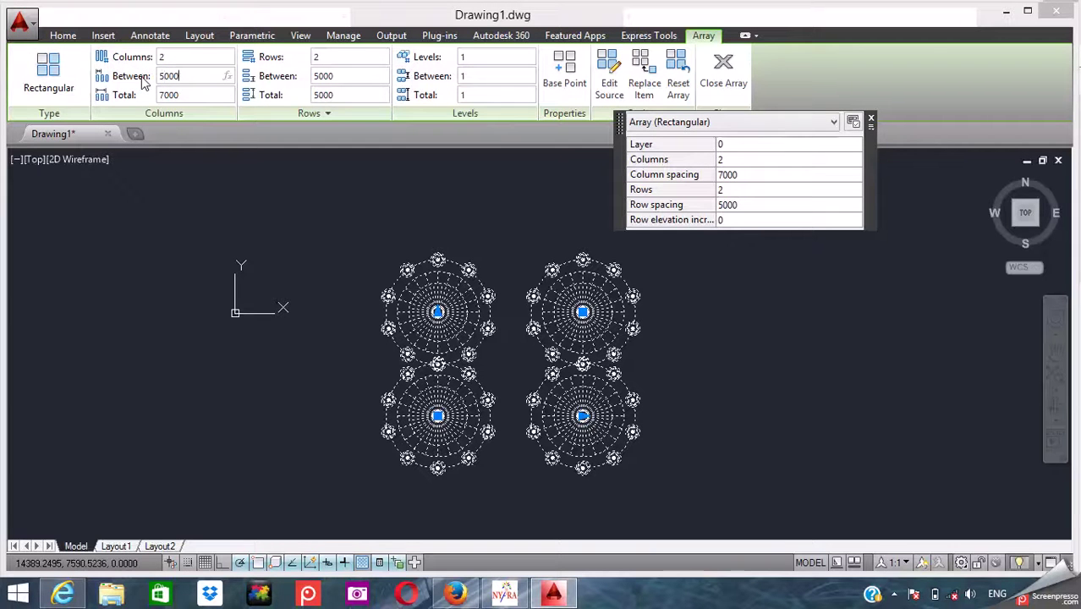
{"action": "key", "text": "Return"}
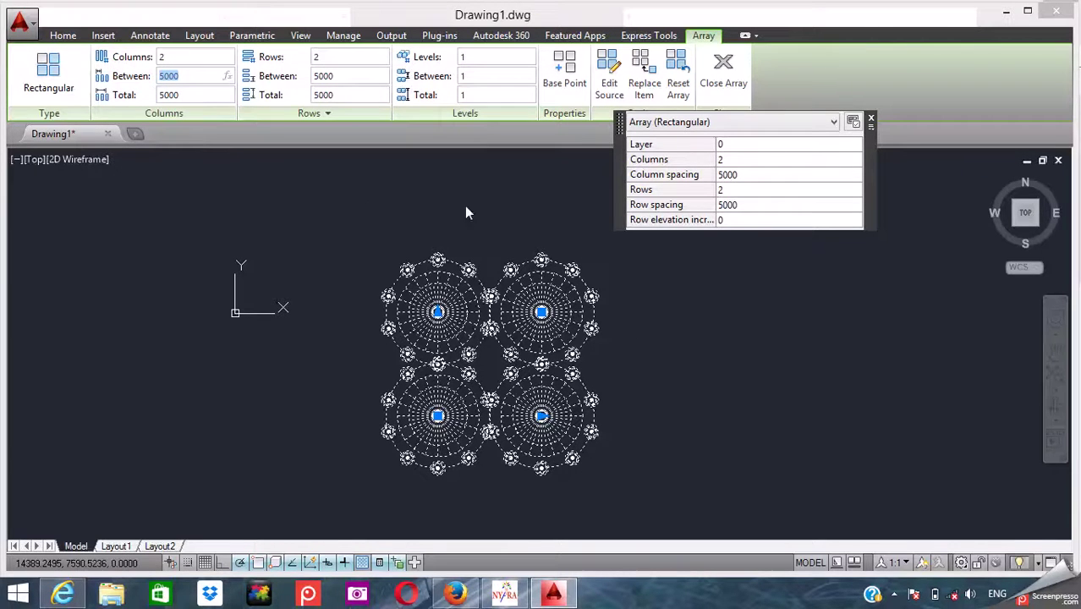
{"action": "left_click", "coordinate": [872, 124]}
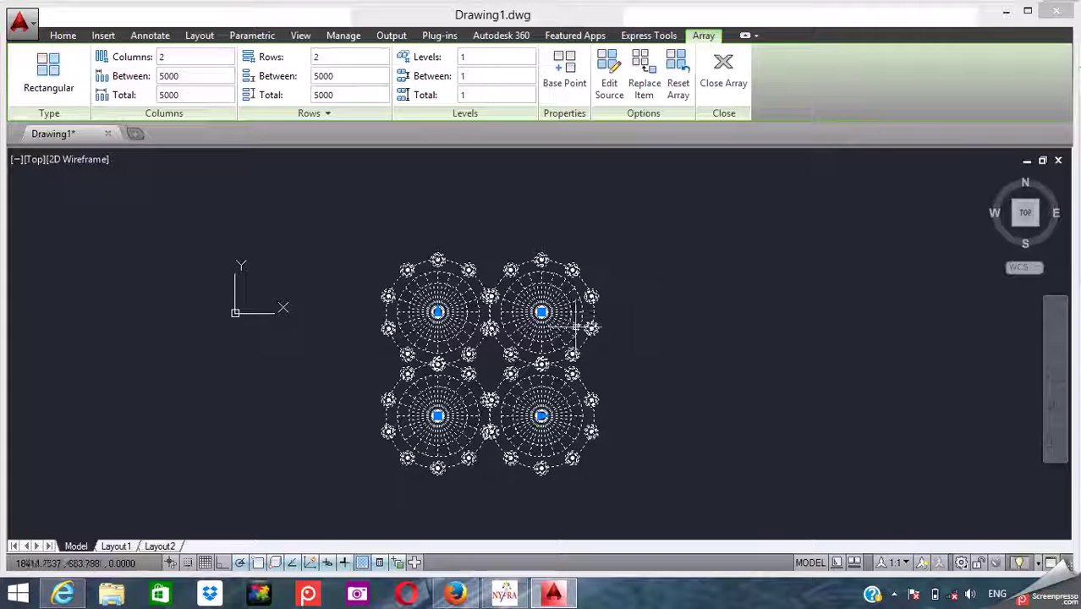
{"action": "scroll", "coordinate": [584, 296], "scroll_direction": "up", "scroll_amount": 4}
{"action": "scroll", "coordinate": [583, 295], "scroll_direction": "down", "scroll_amount": 4}
{"action": "scroll", "coordinate": [584, 296], "scroll_direction": "up", "scroll_amount": 2}
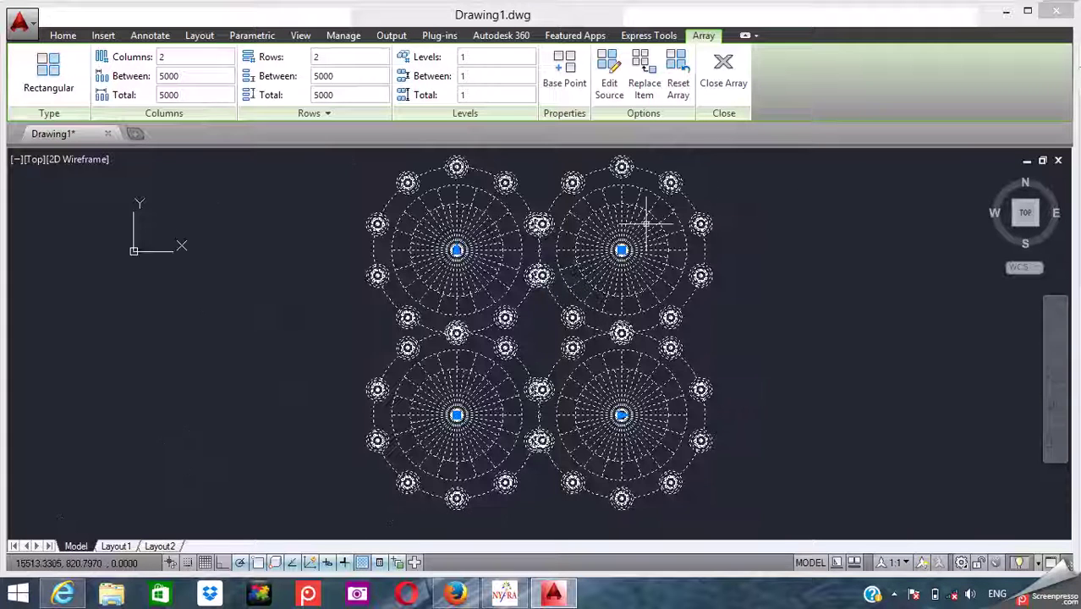
{"action": "key", "text": "Escape"}
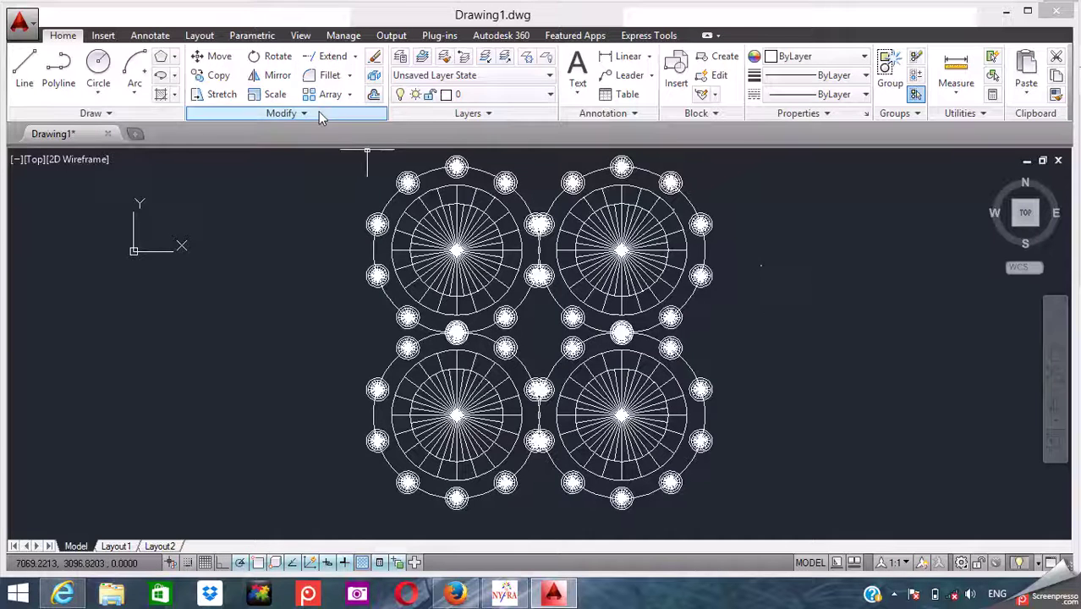
Change the wheel array's row and column spacing to 6000 and finish editing.
{"action": "left_click", "coordinate": [376, 224]}
{"action": "left_click", "coordinate": [630, 202]}
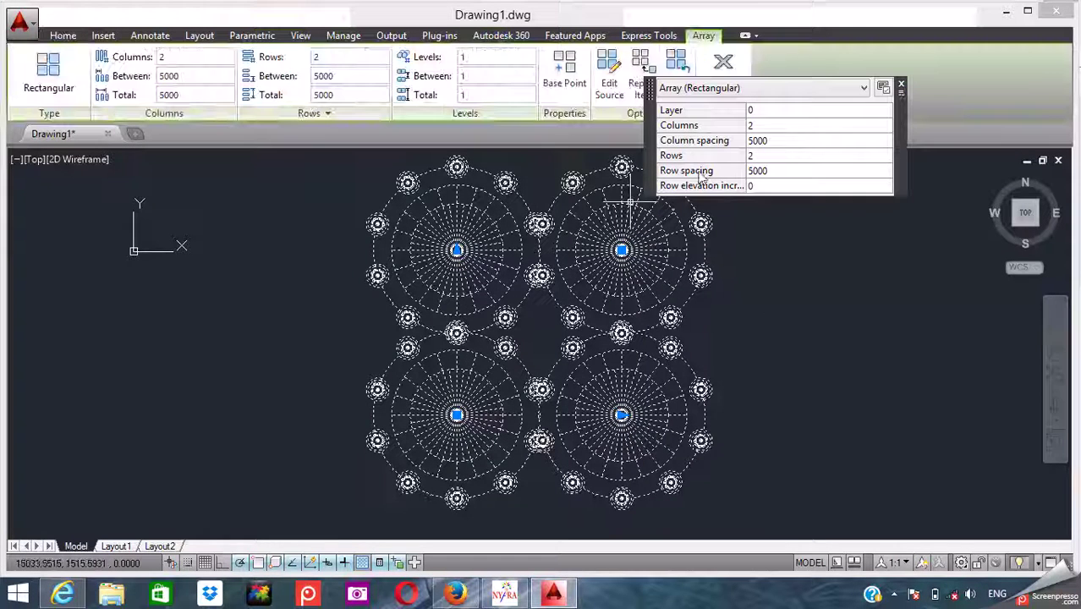
{"action": "left_click", "coordinate": [345, 78]}
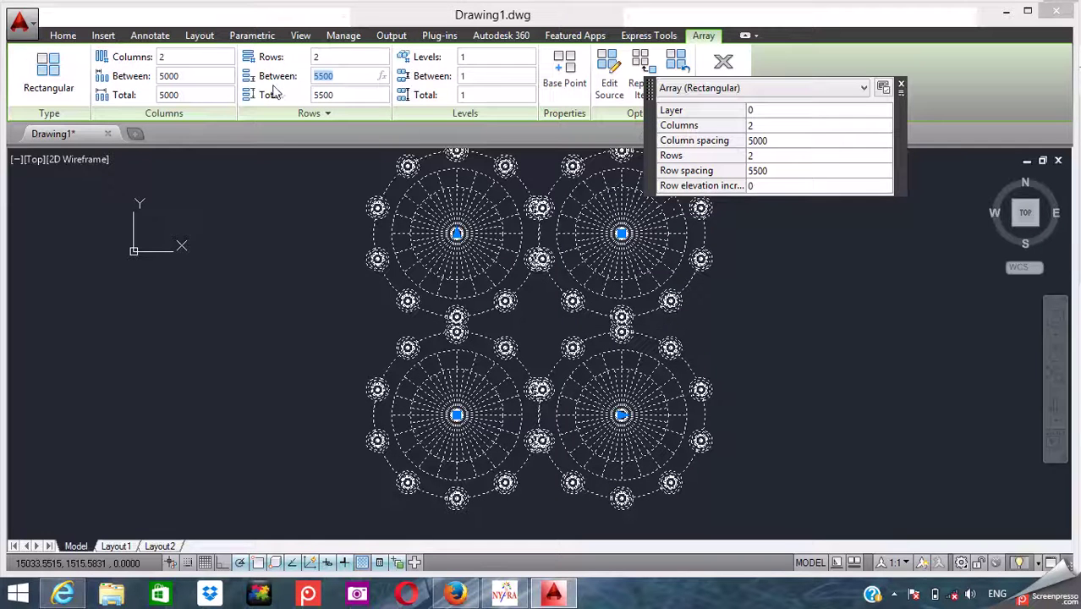
{"action": "left_click", "coordinate": [342, 76]}
{"action": "key", "text": "Return"}
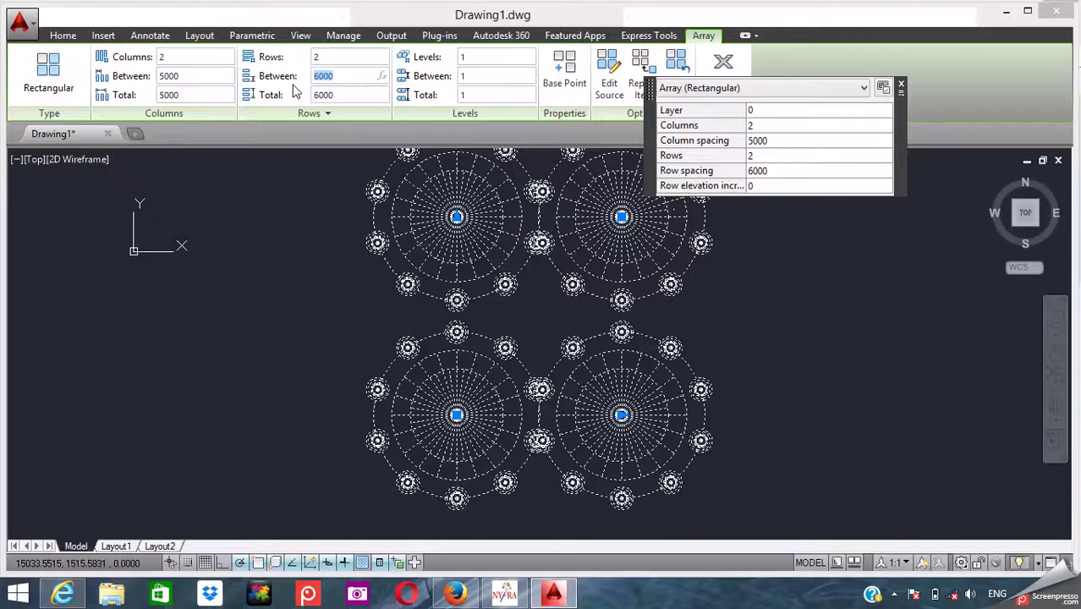
{"action": "left_click", "coordinate": [214, 76]}
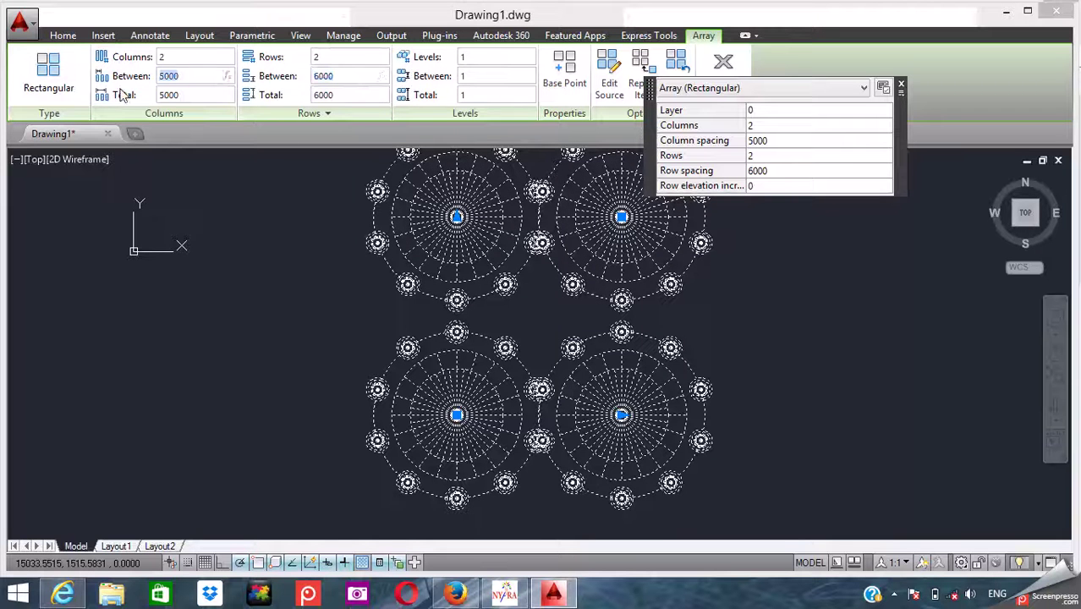
{"action": "key", "text": "Return"}
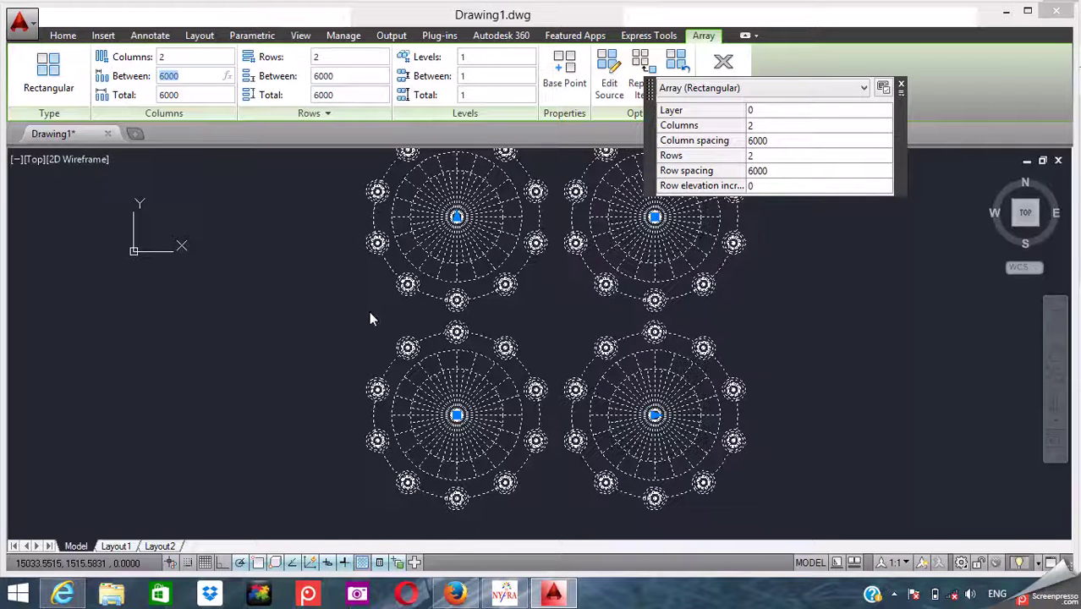
{"action": "left_click", "coordinate": [901, 85]}
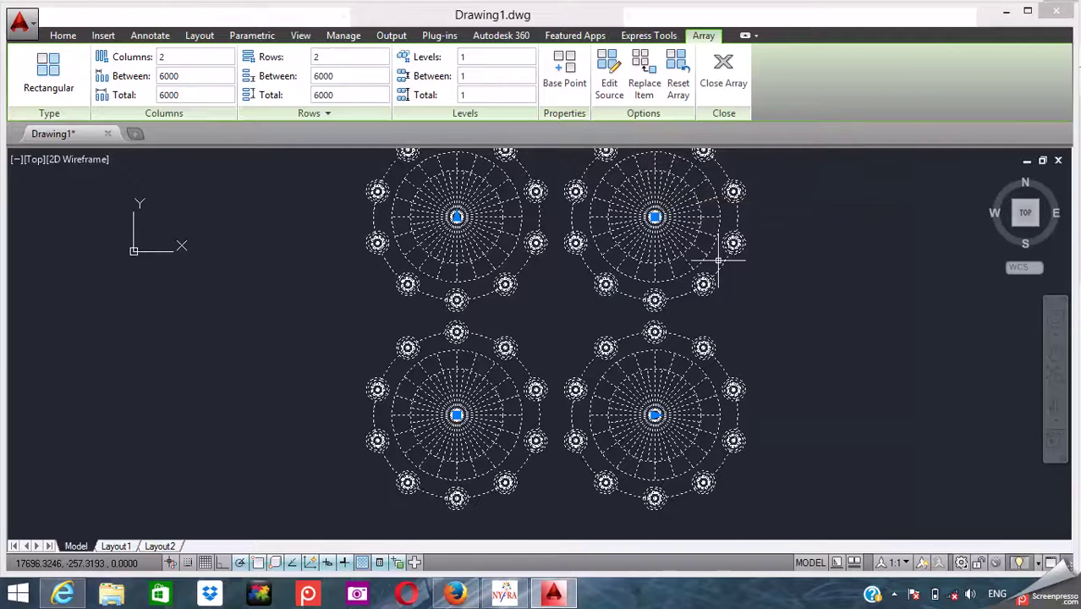
{"action": "scroll", "coordinate": [718, 271], "scroll_direction": "down", "scroll_amount": 2}
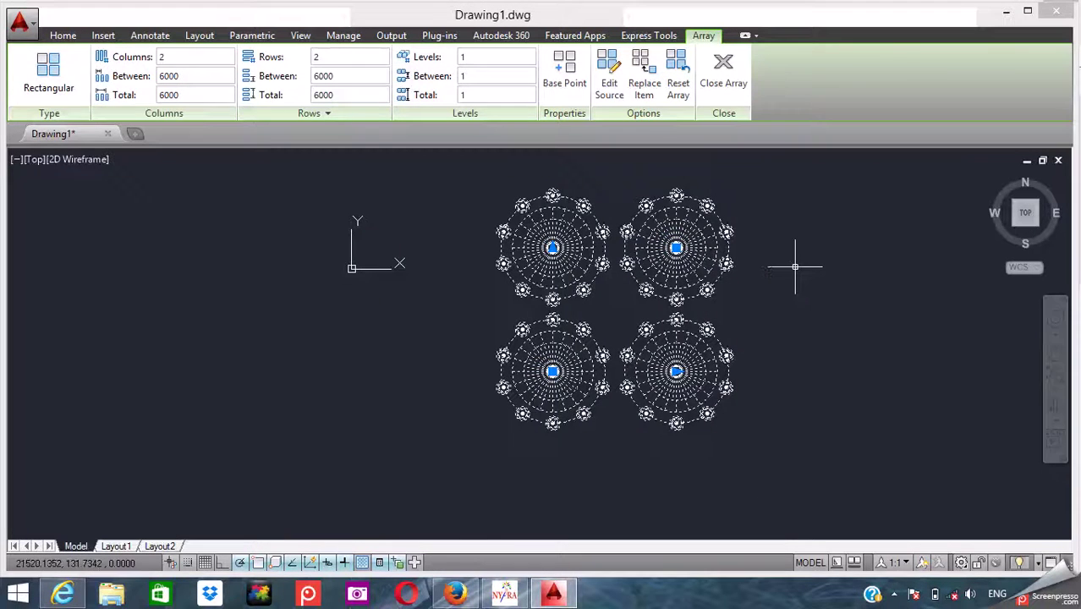
{"action": "key", "text": "Escape"}
{"action": "scroll", "coordinate": [778, 269], "scroll_direction": "up", "scroll_amount": 2}
Switch from the finished wheel grid to the YouTube channel page in Internet Explorer.
{"action": "scroll", "coordinate": [757, 279], "scroll_direction": "down", "scroll_amount": 2}
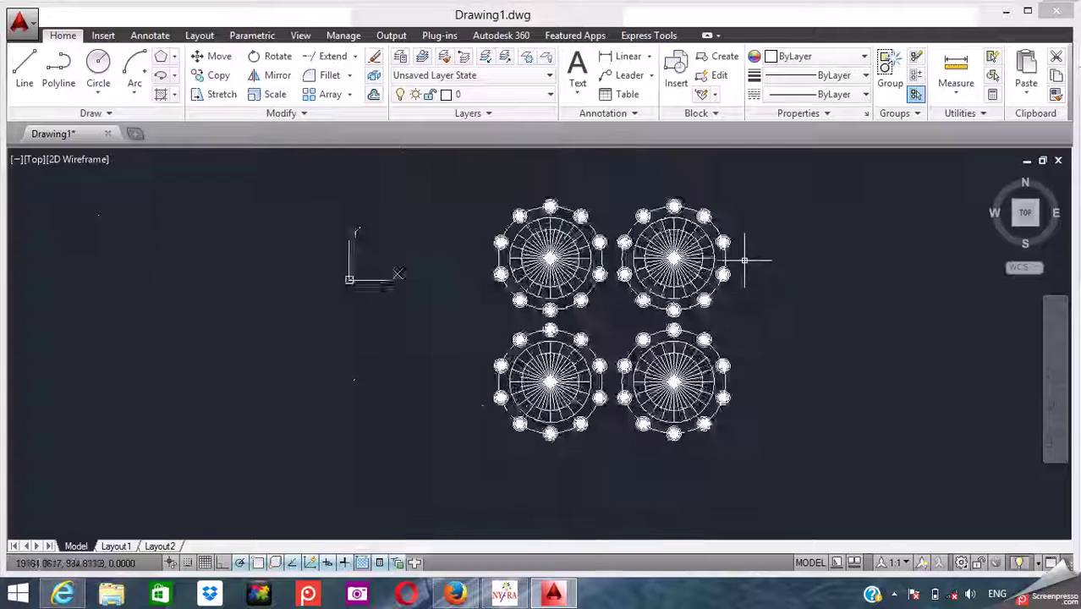
{"action": "scroll", "coordinate": [744, 260], "scroll_direction": "up", "scroll_amount": 2}
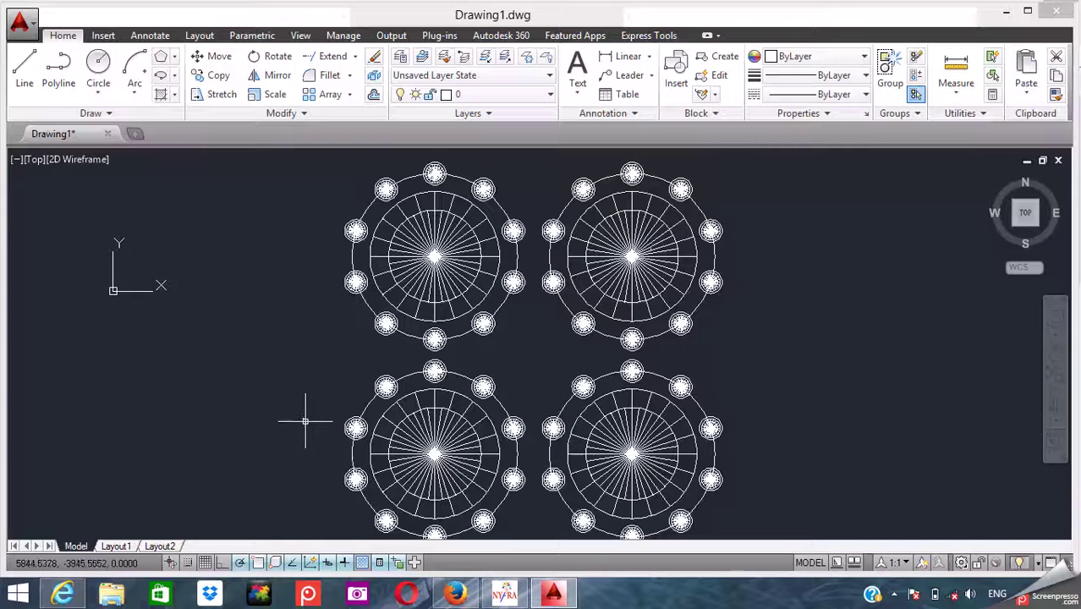
{"action": "left_click", "coordinate": [61, 593]}
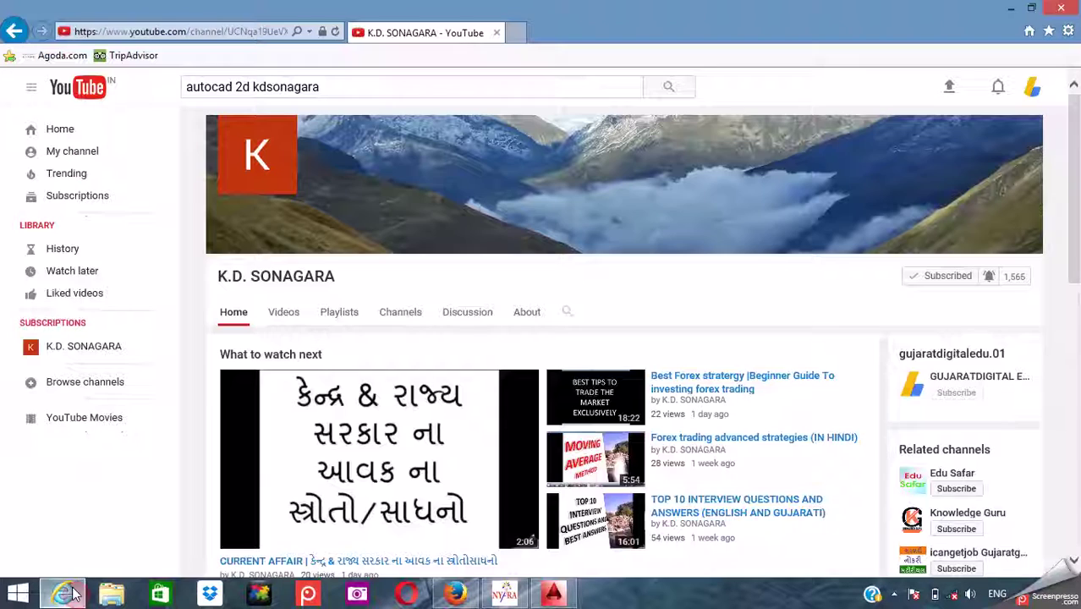